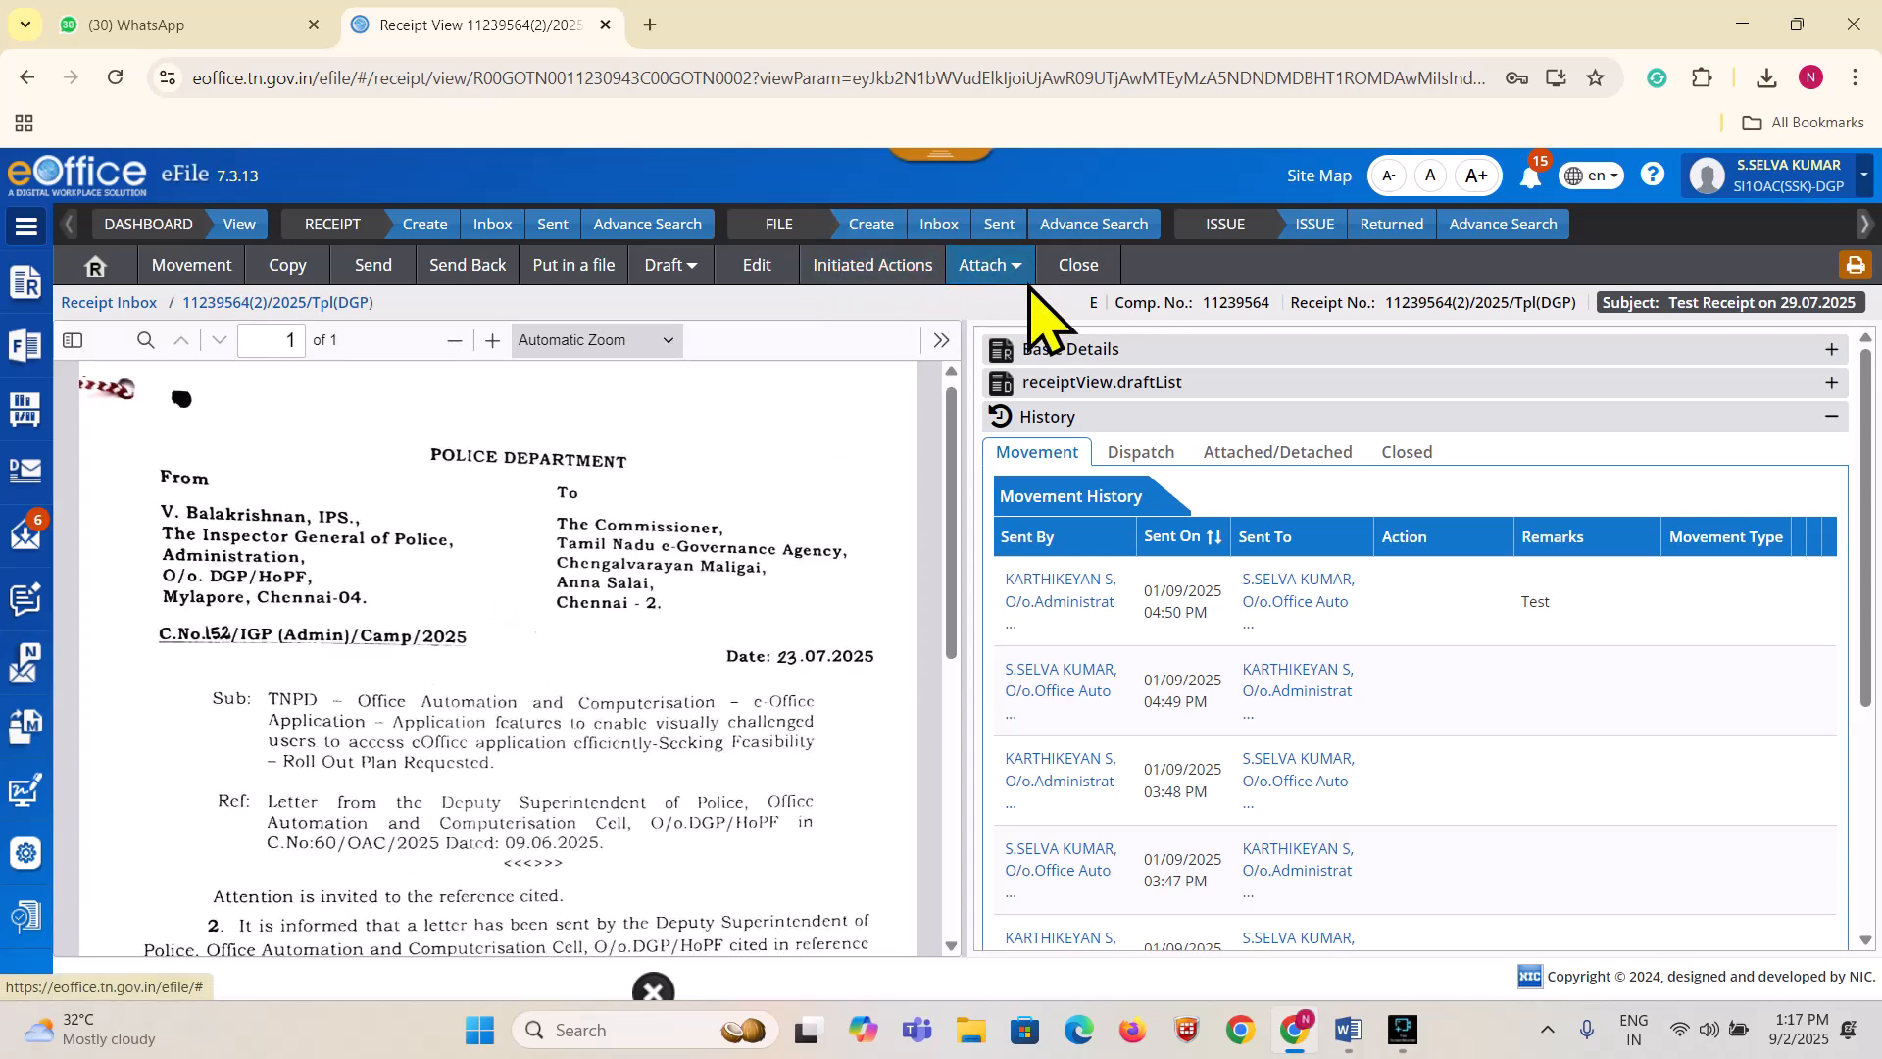
# View the list of receipts available for attaching to the open test receipt, and close it without attaching any
pyautogui.click(1002, 265)
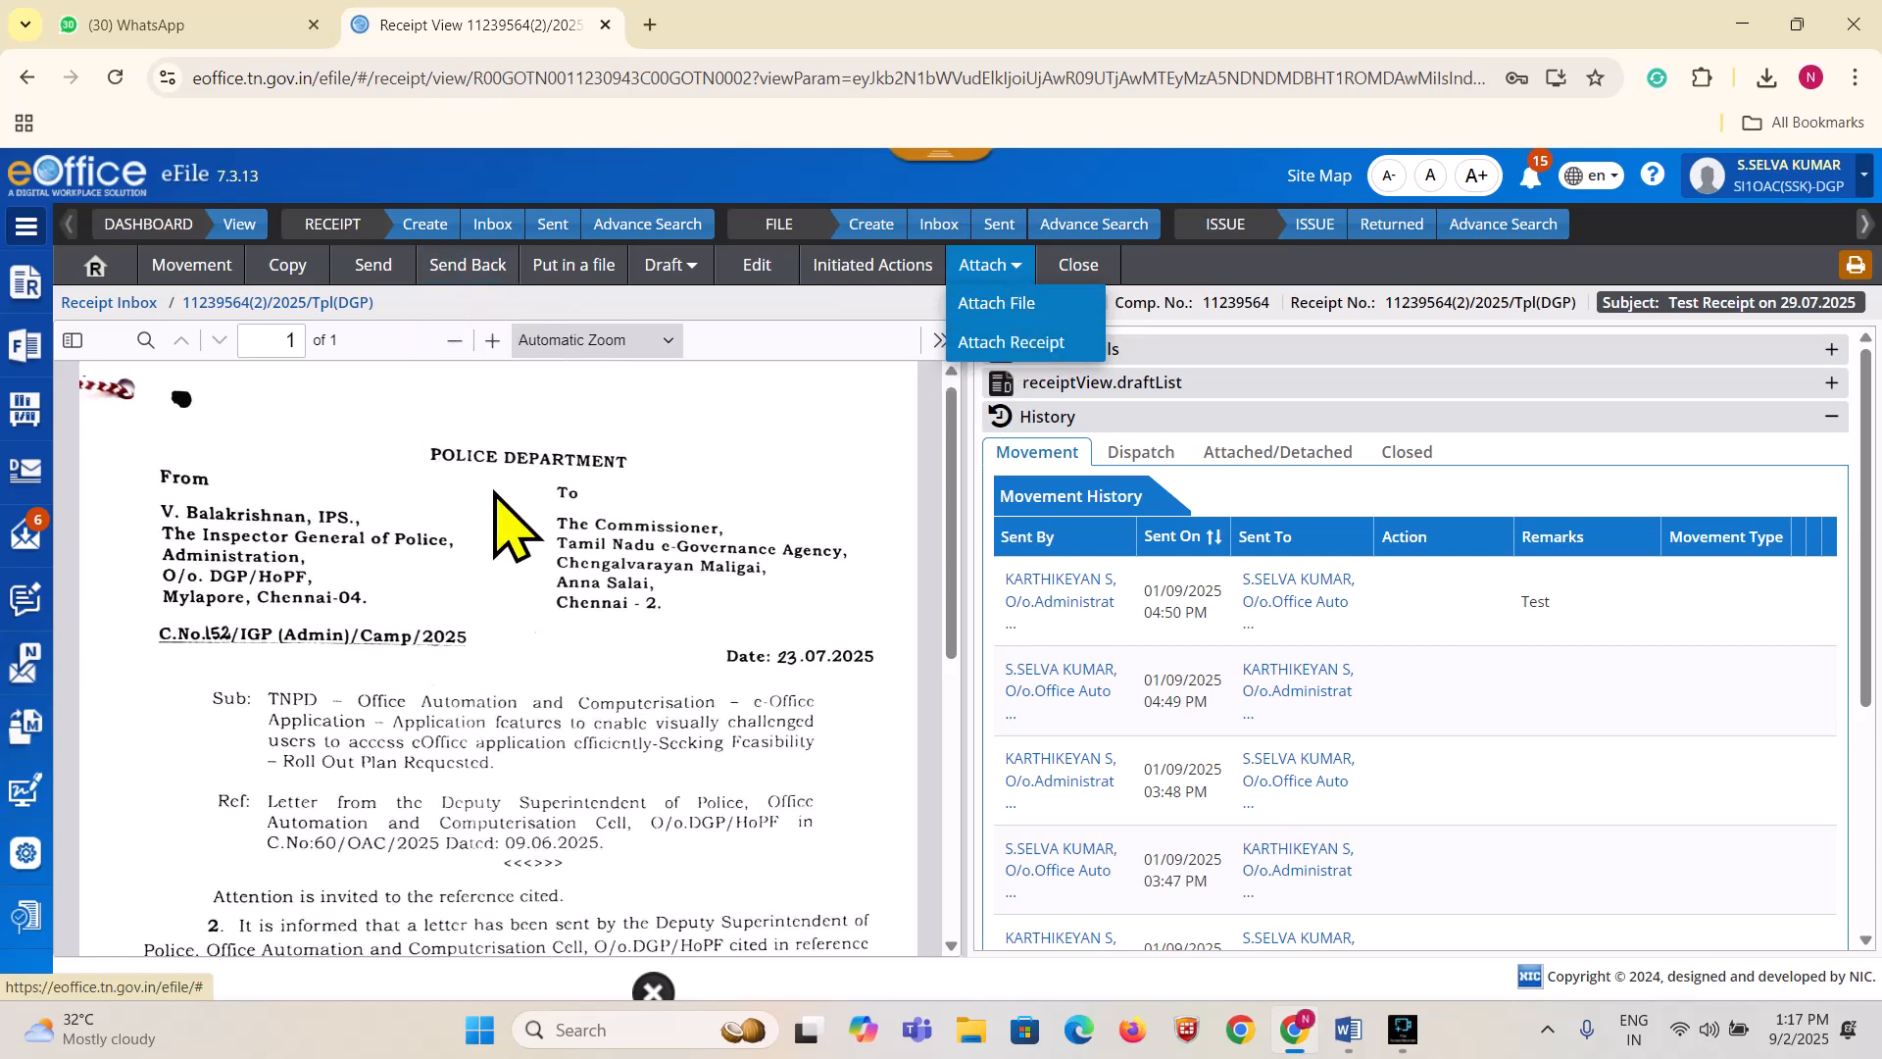
pyautogui.click(1016, 339)
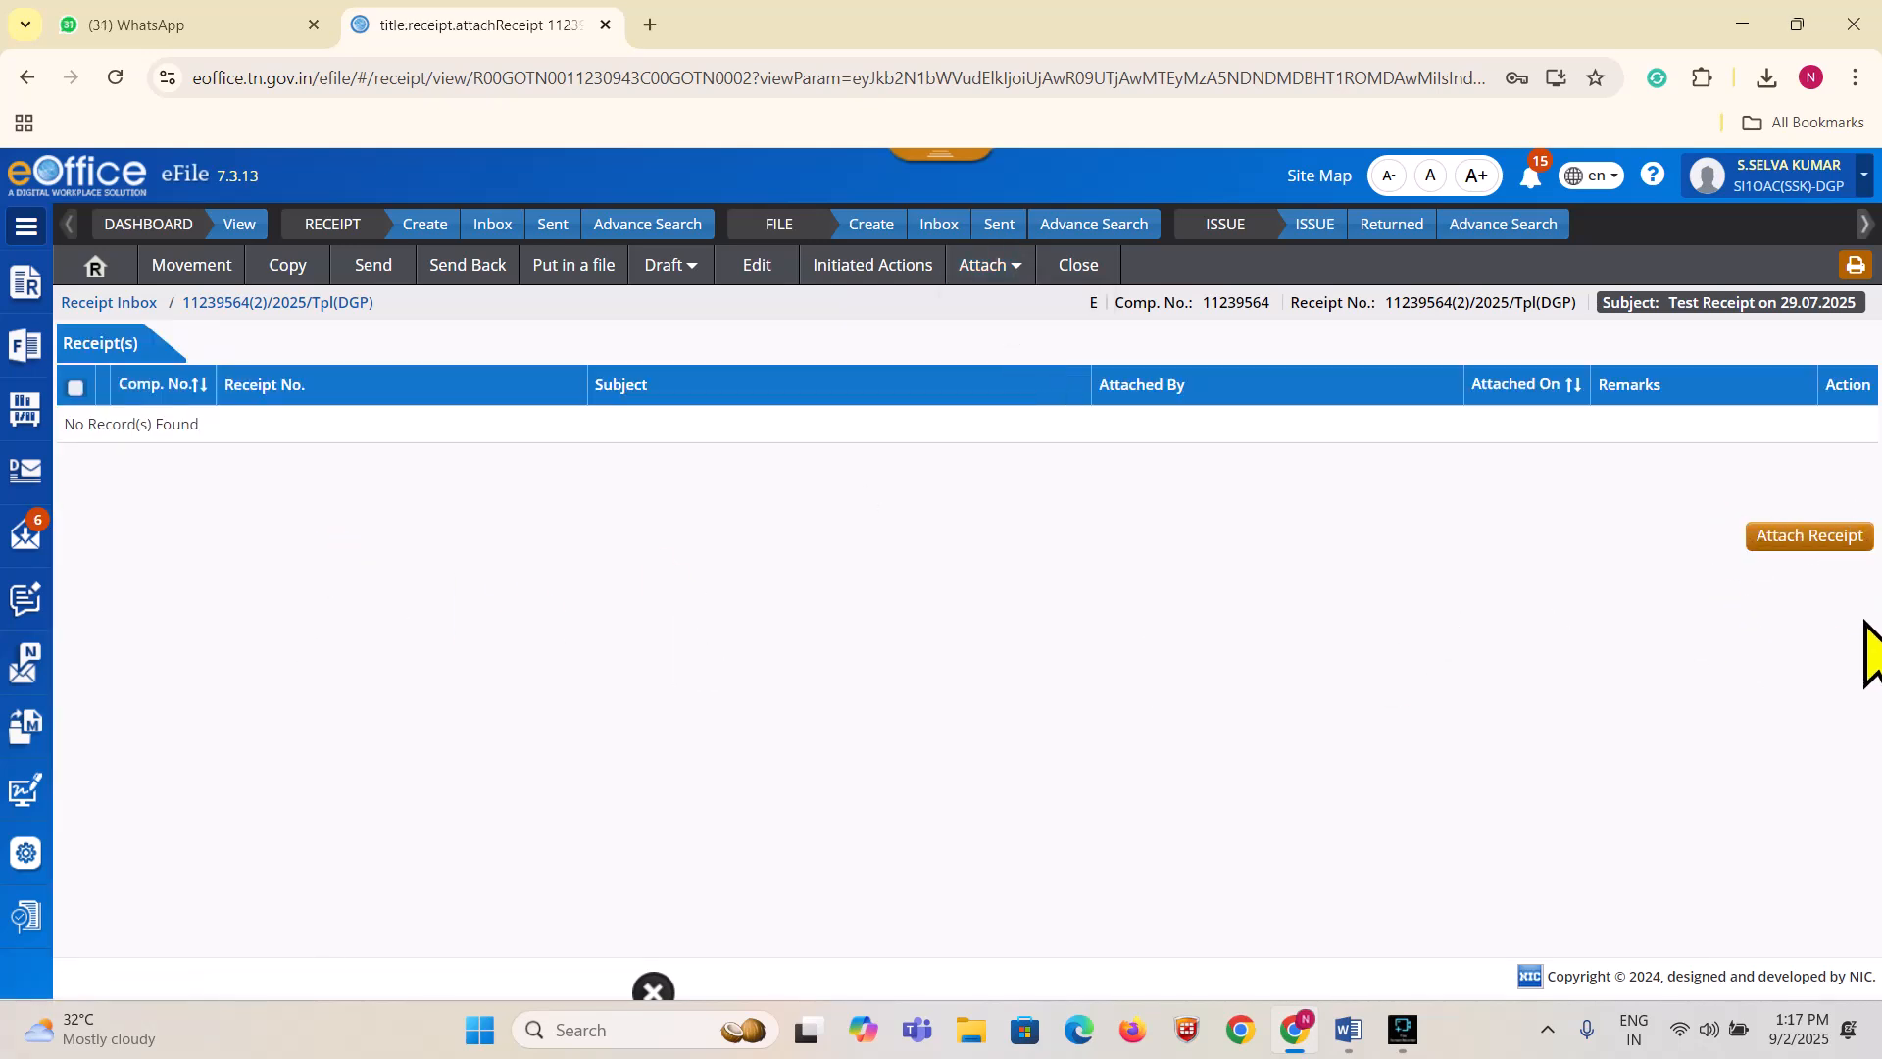
pyautogui.click(1806, 535)
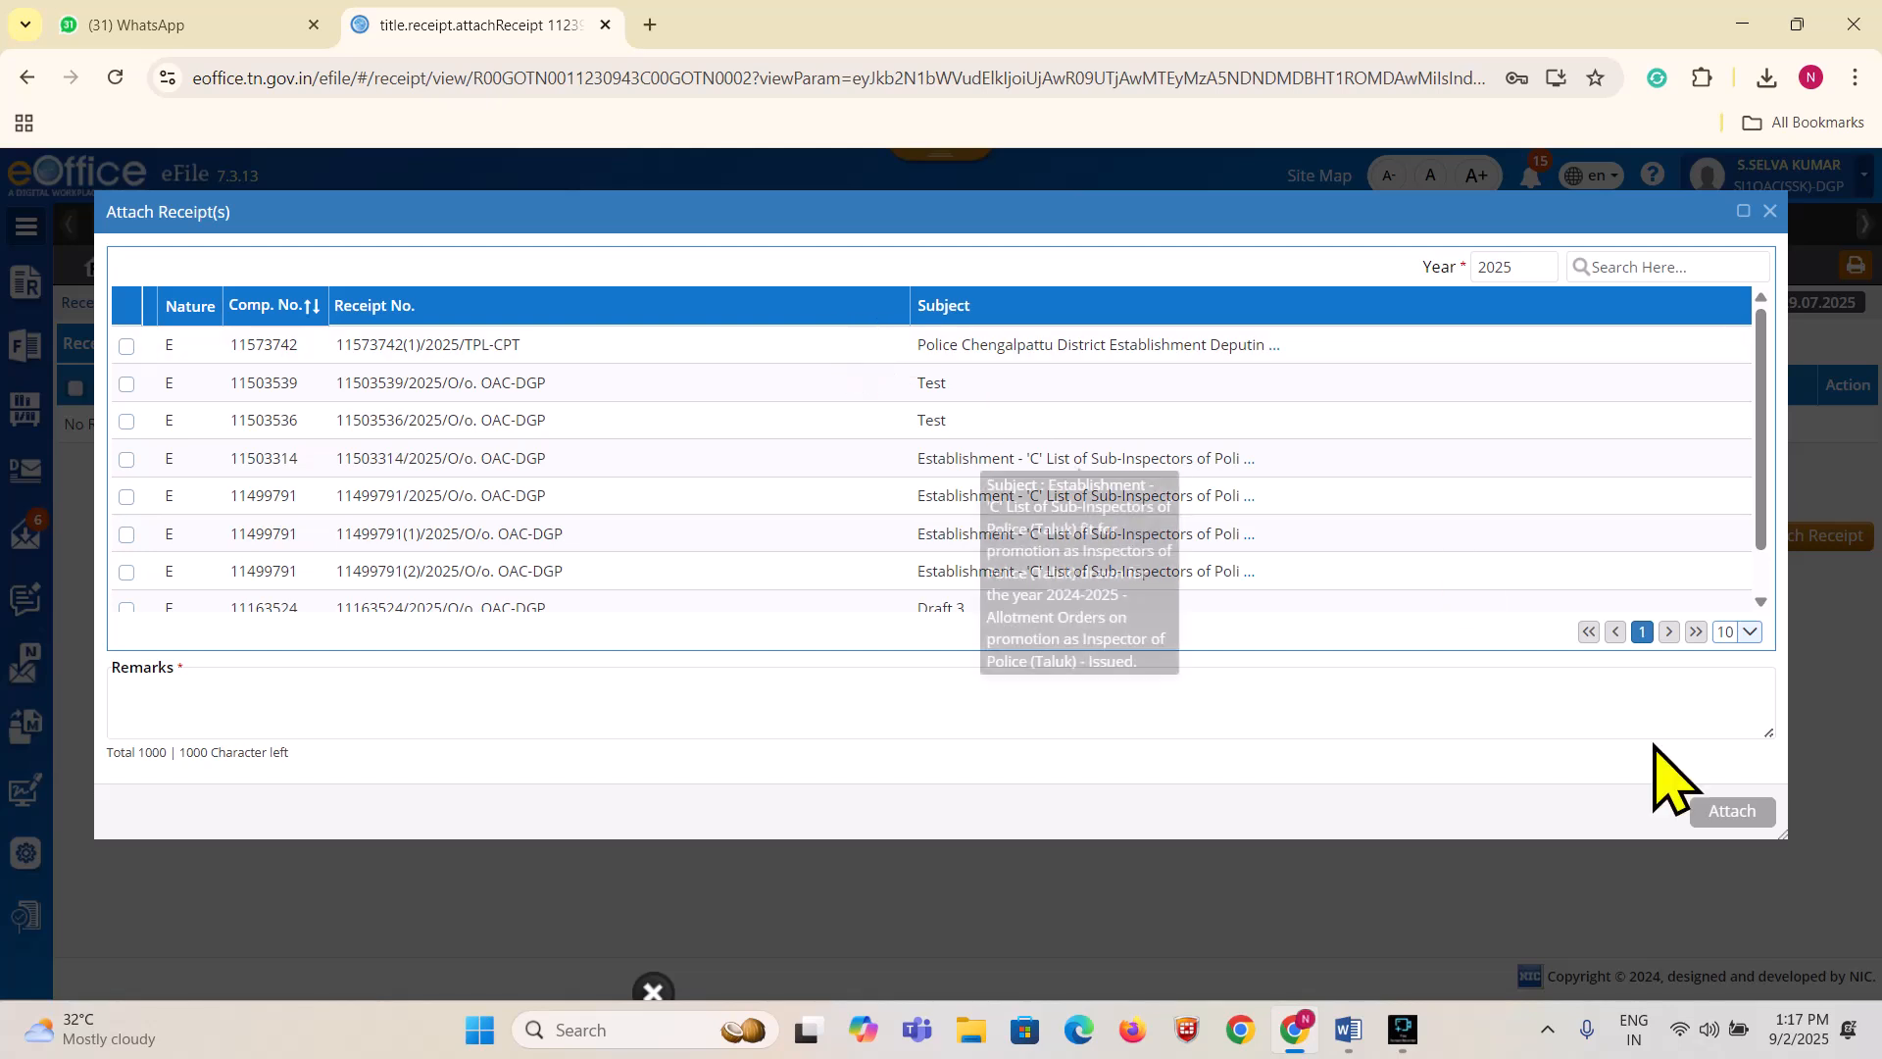
pyautogui.click(1769, 211)
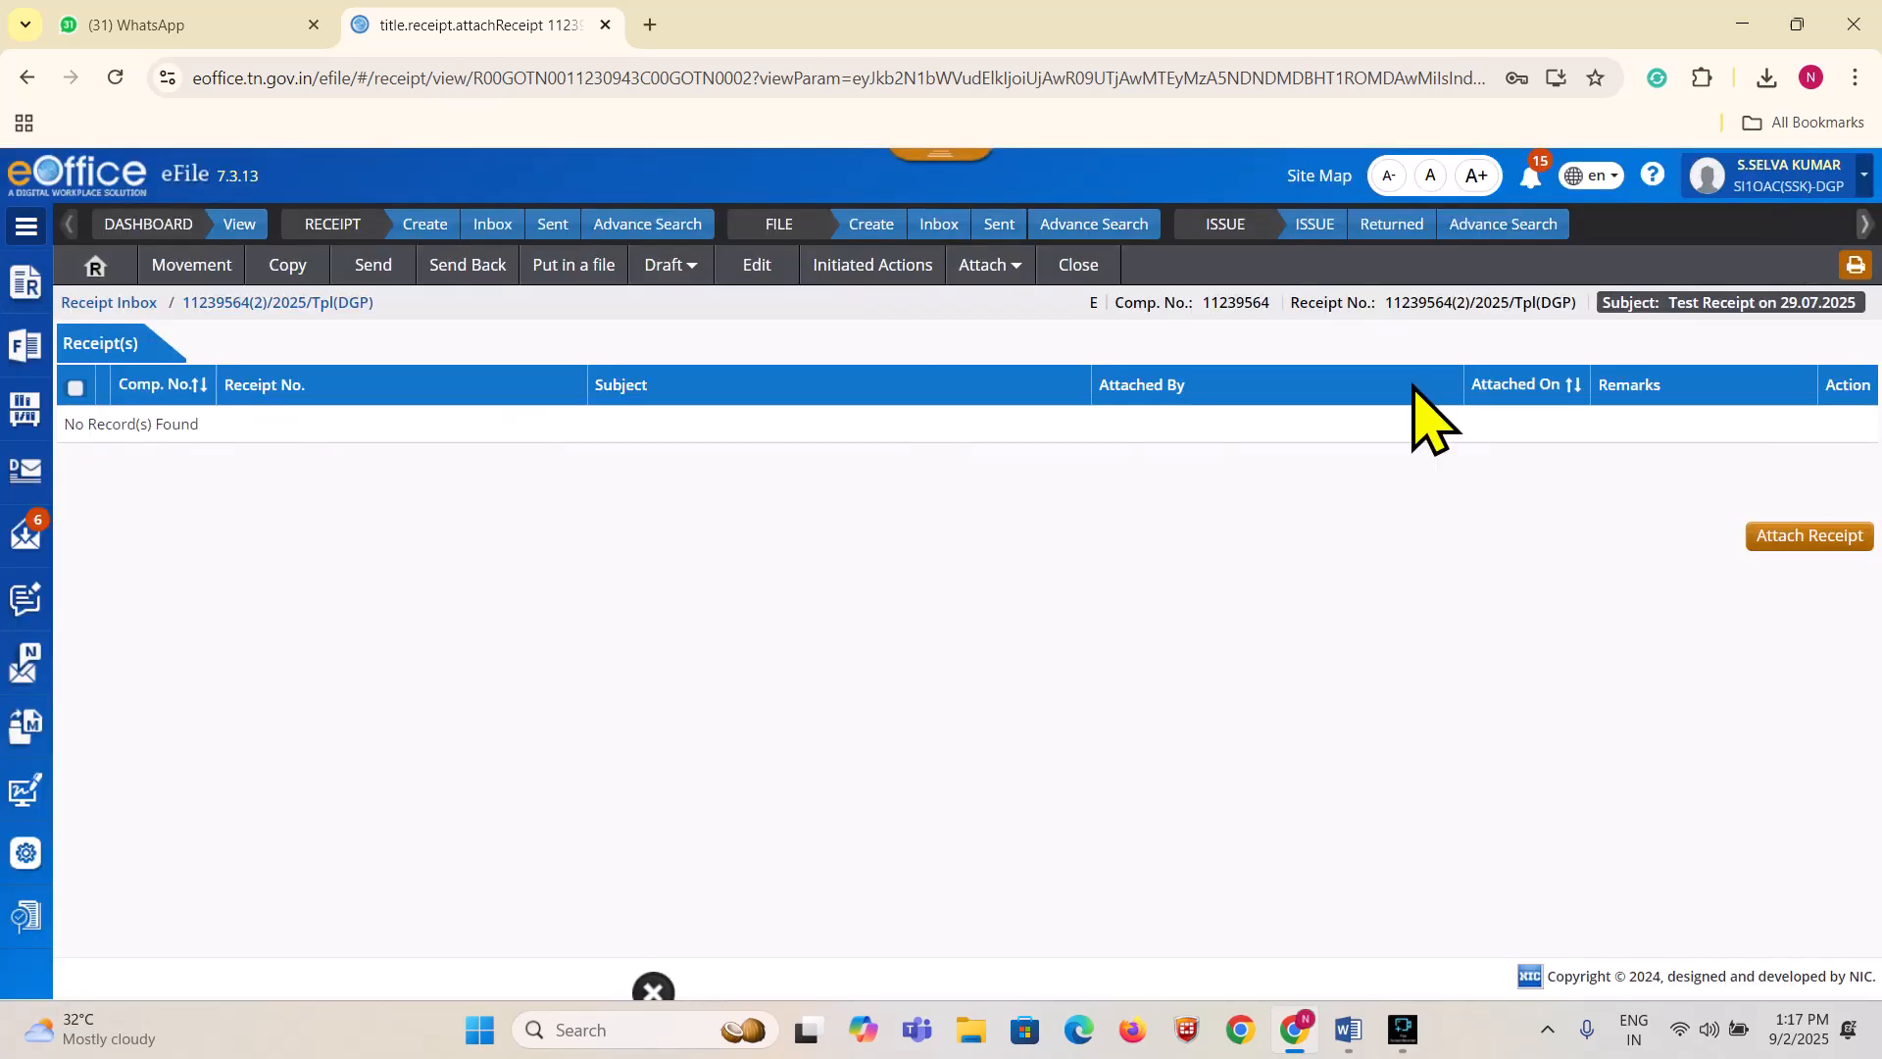
# Review the receipts in the receipt Inbox and in the Created list
pyautogui.click(488, 226)
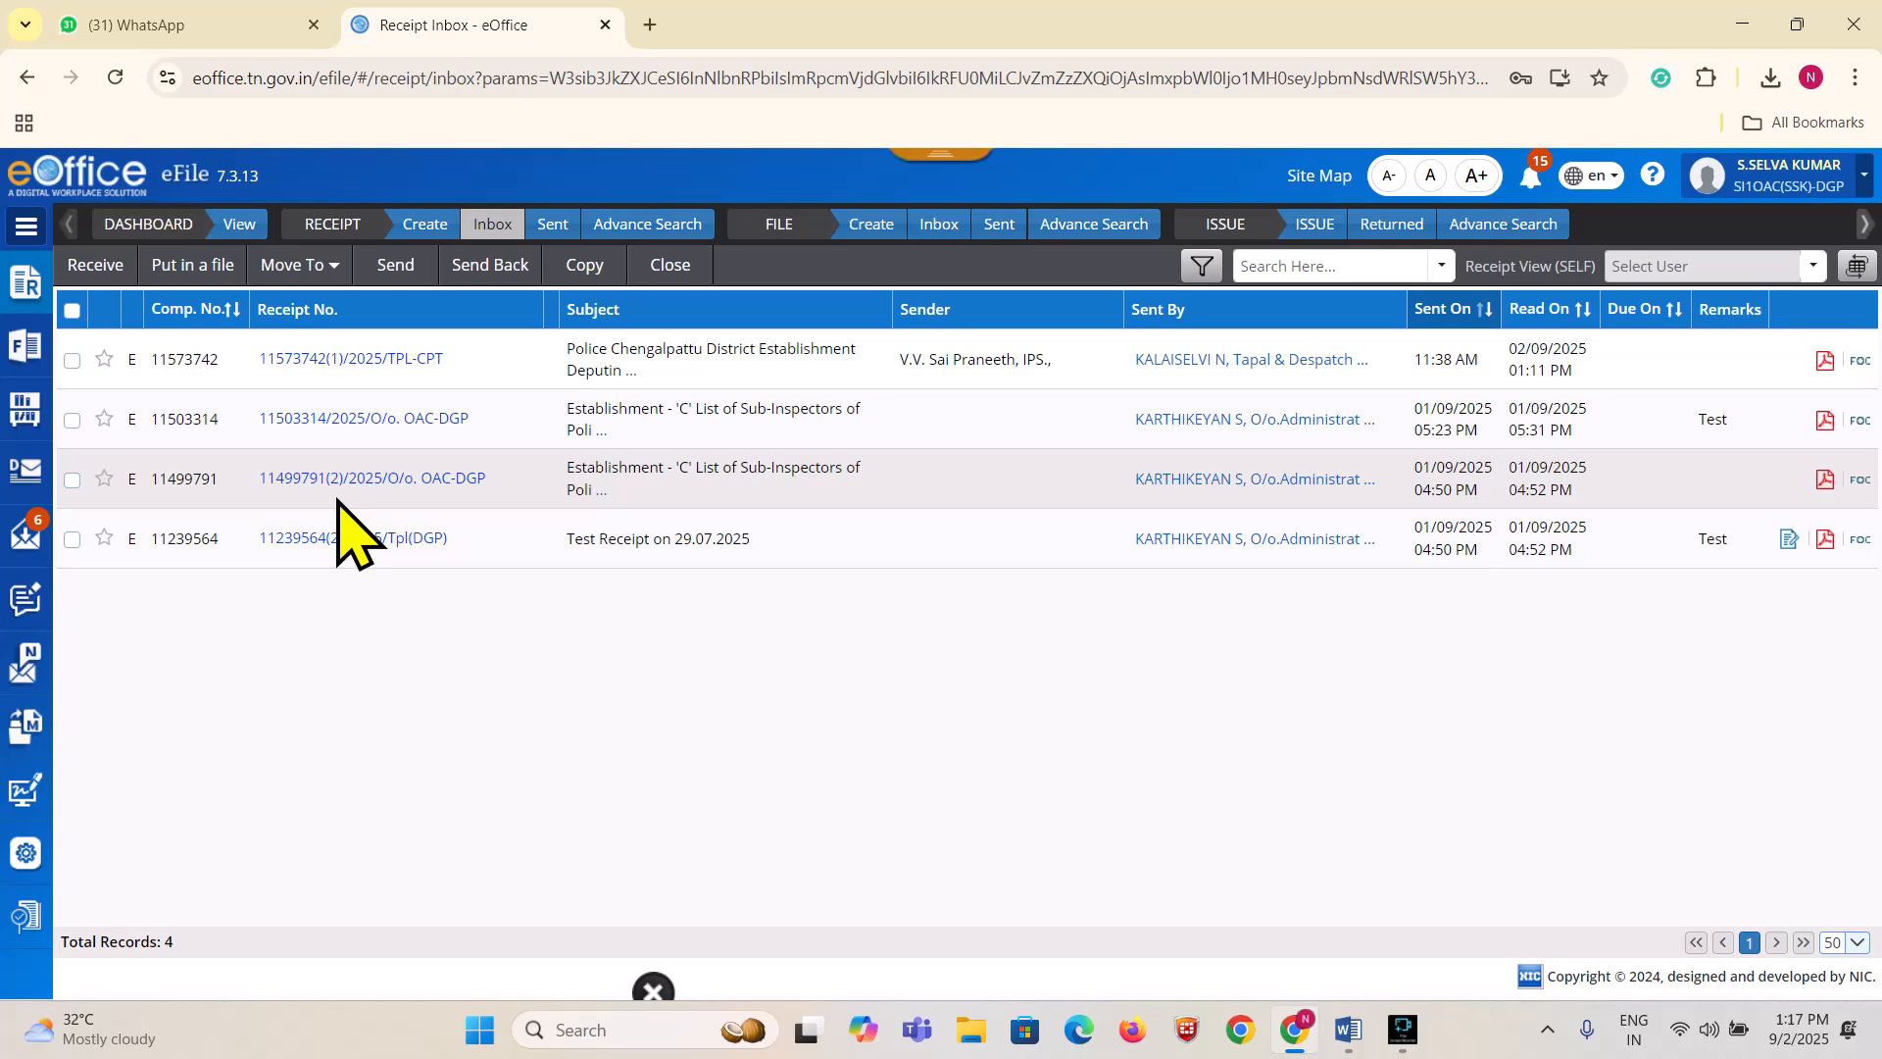
pyautogui.click(16, 281)
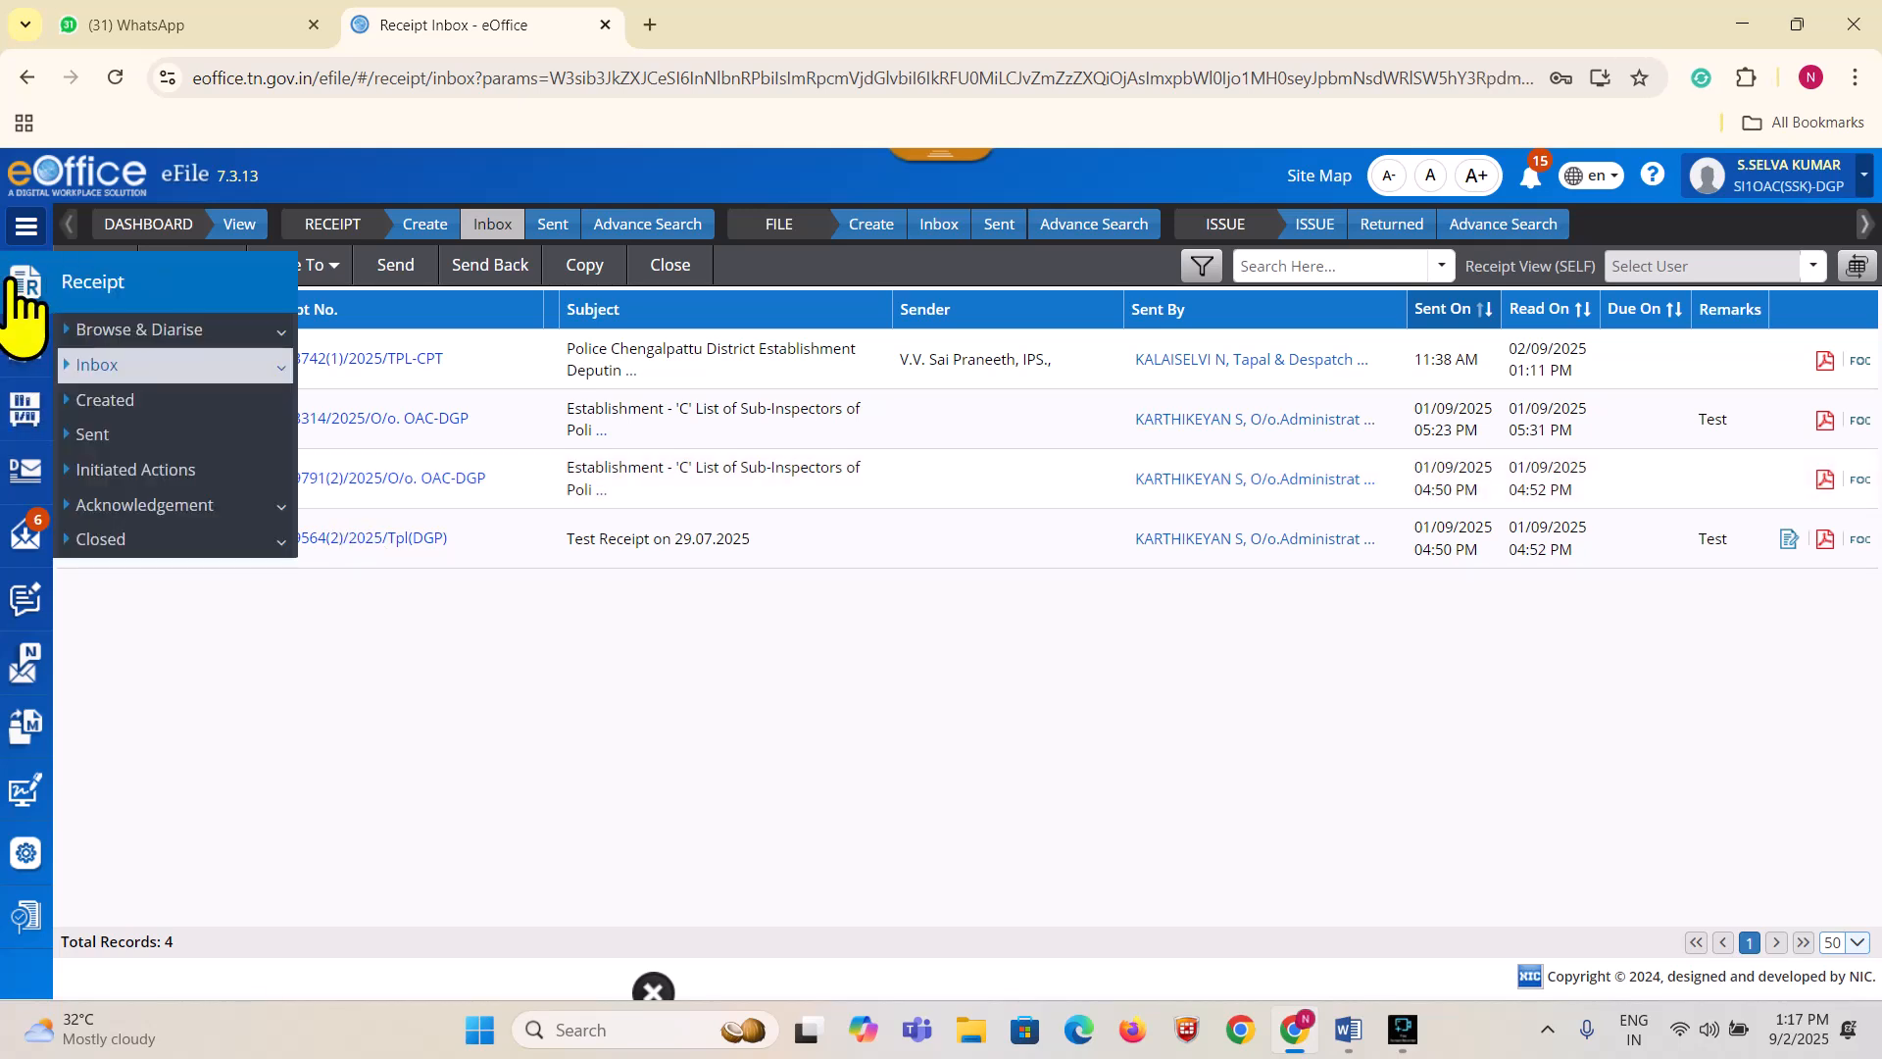
pyautogui.click(114, 402)
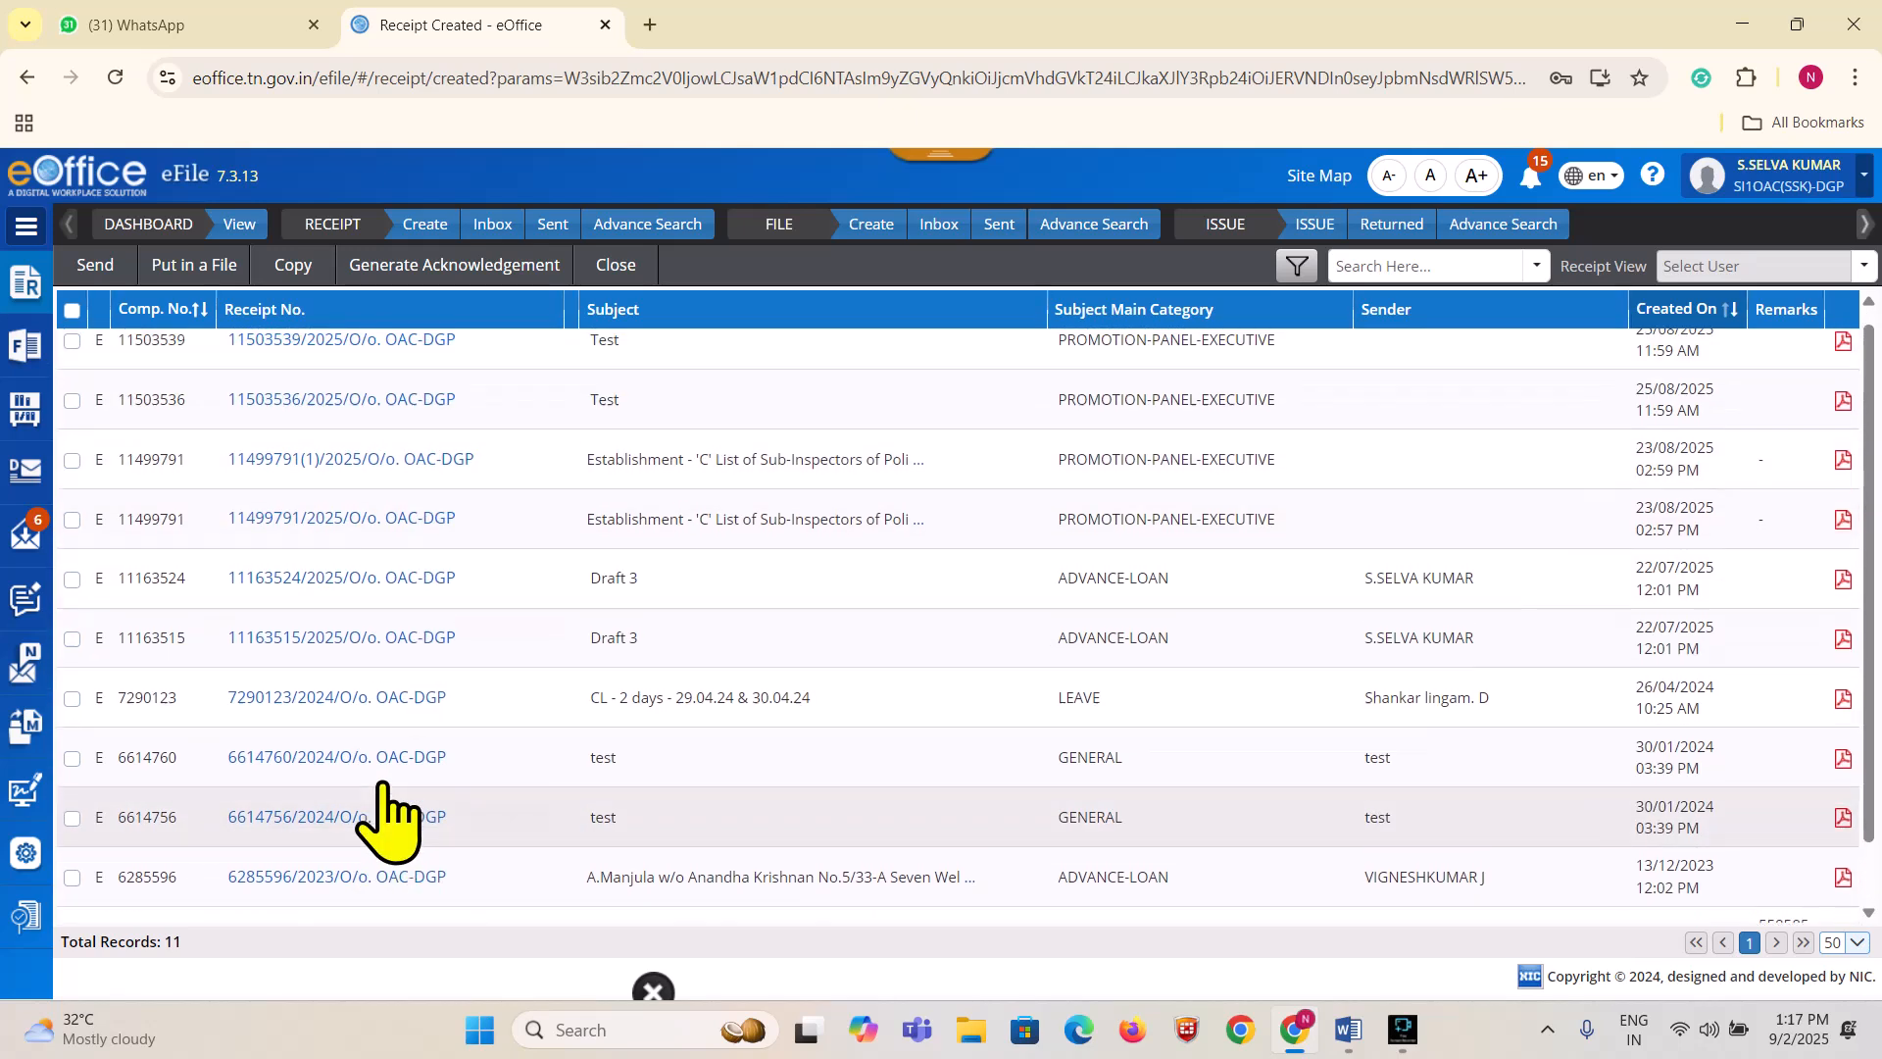
# Open the inbox receipt "Test Receipt on 29.07.2025" and bring up its list of receipts available for attaching
pyautogui.click(493, 227)
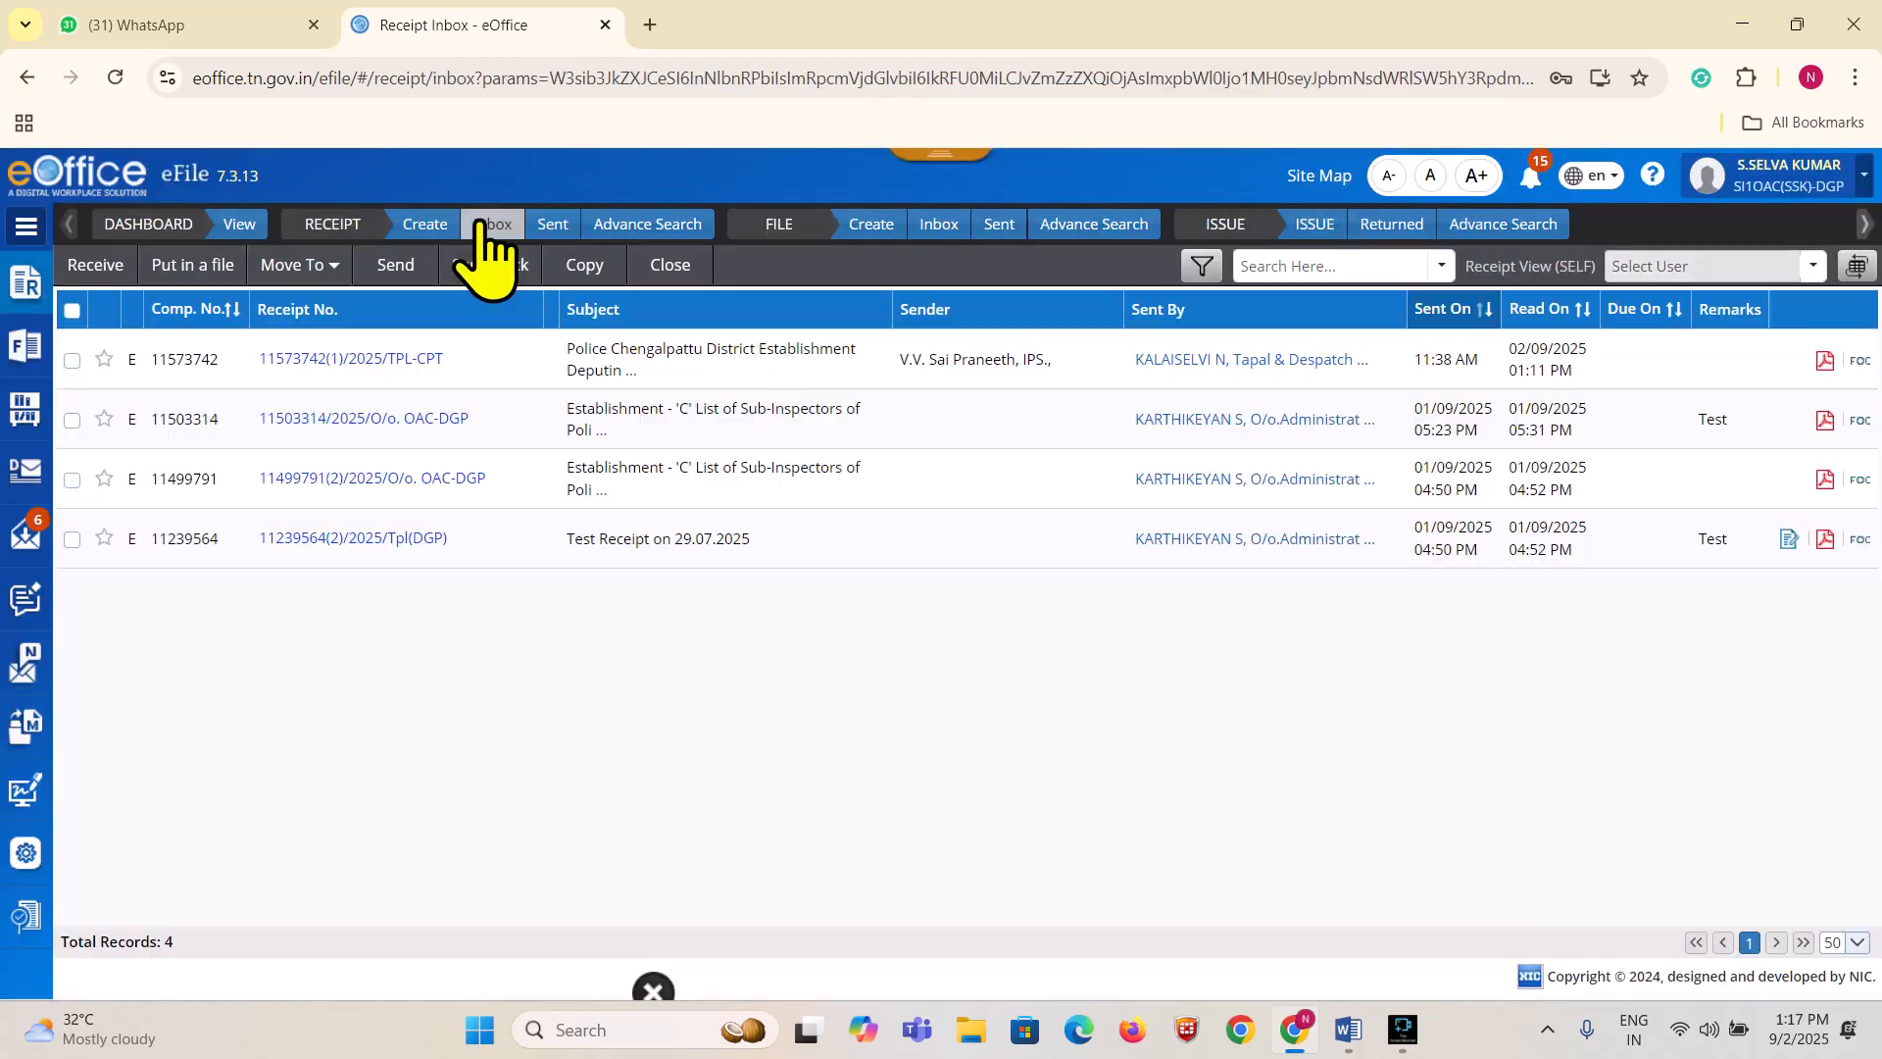
pyautogui.click(336, 538)
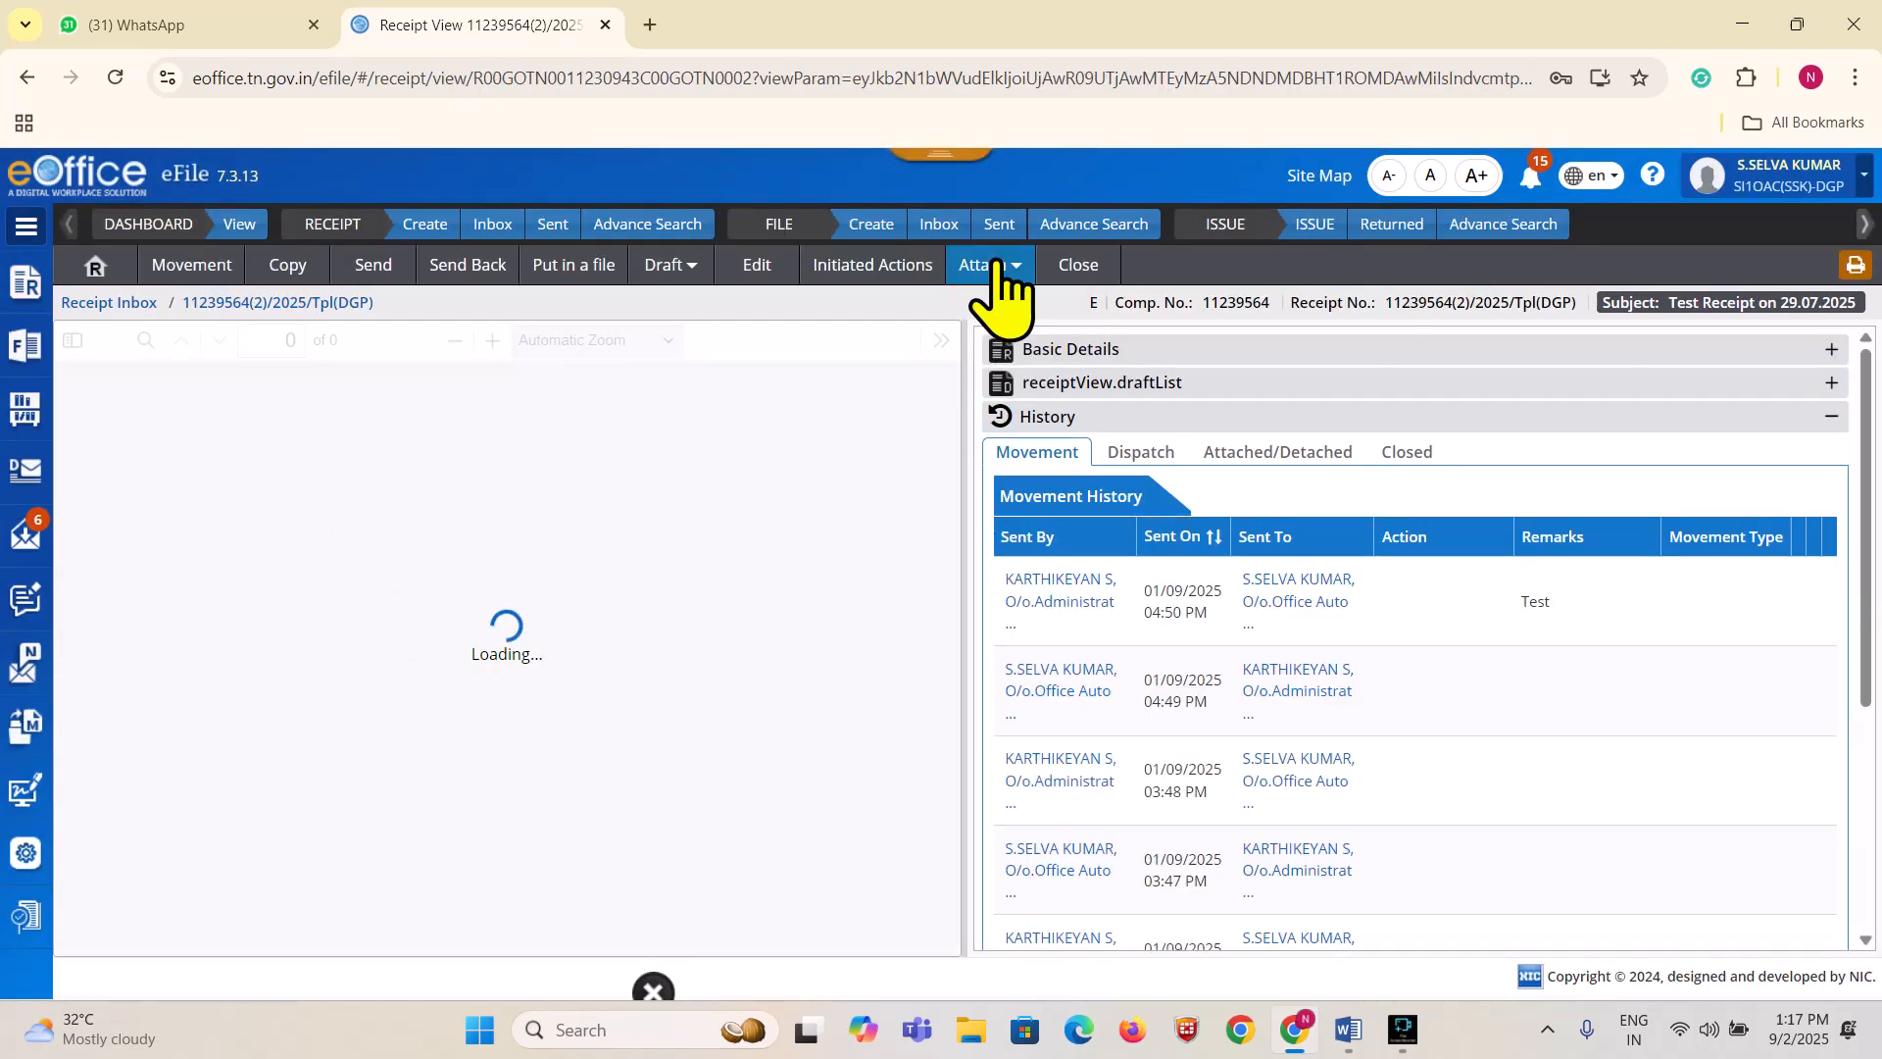
pyautogui.click(997, 265)
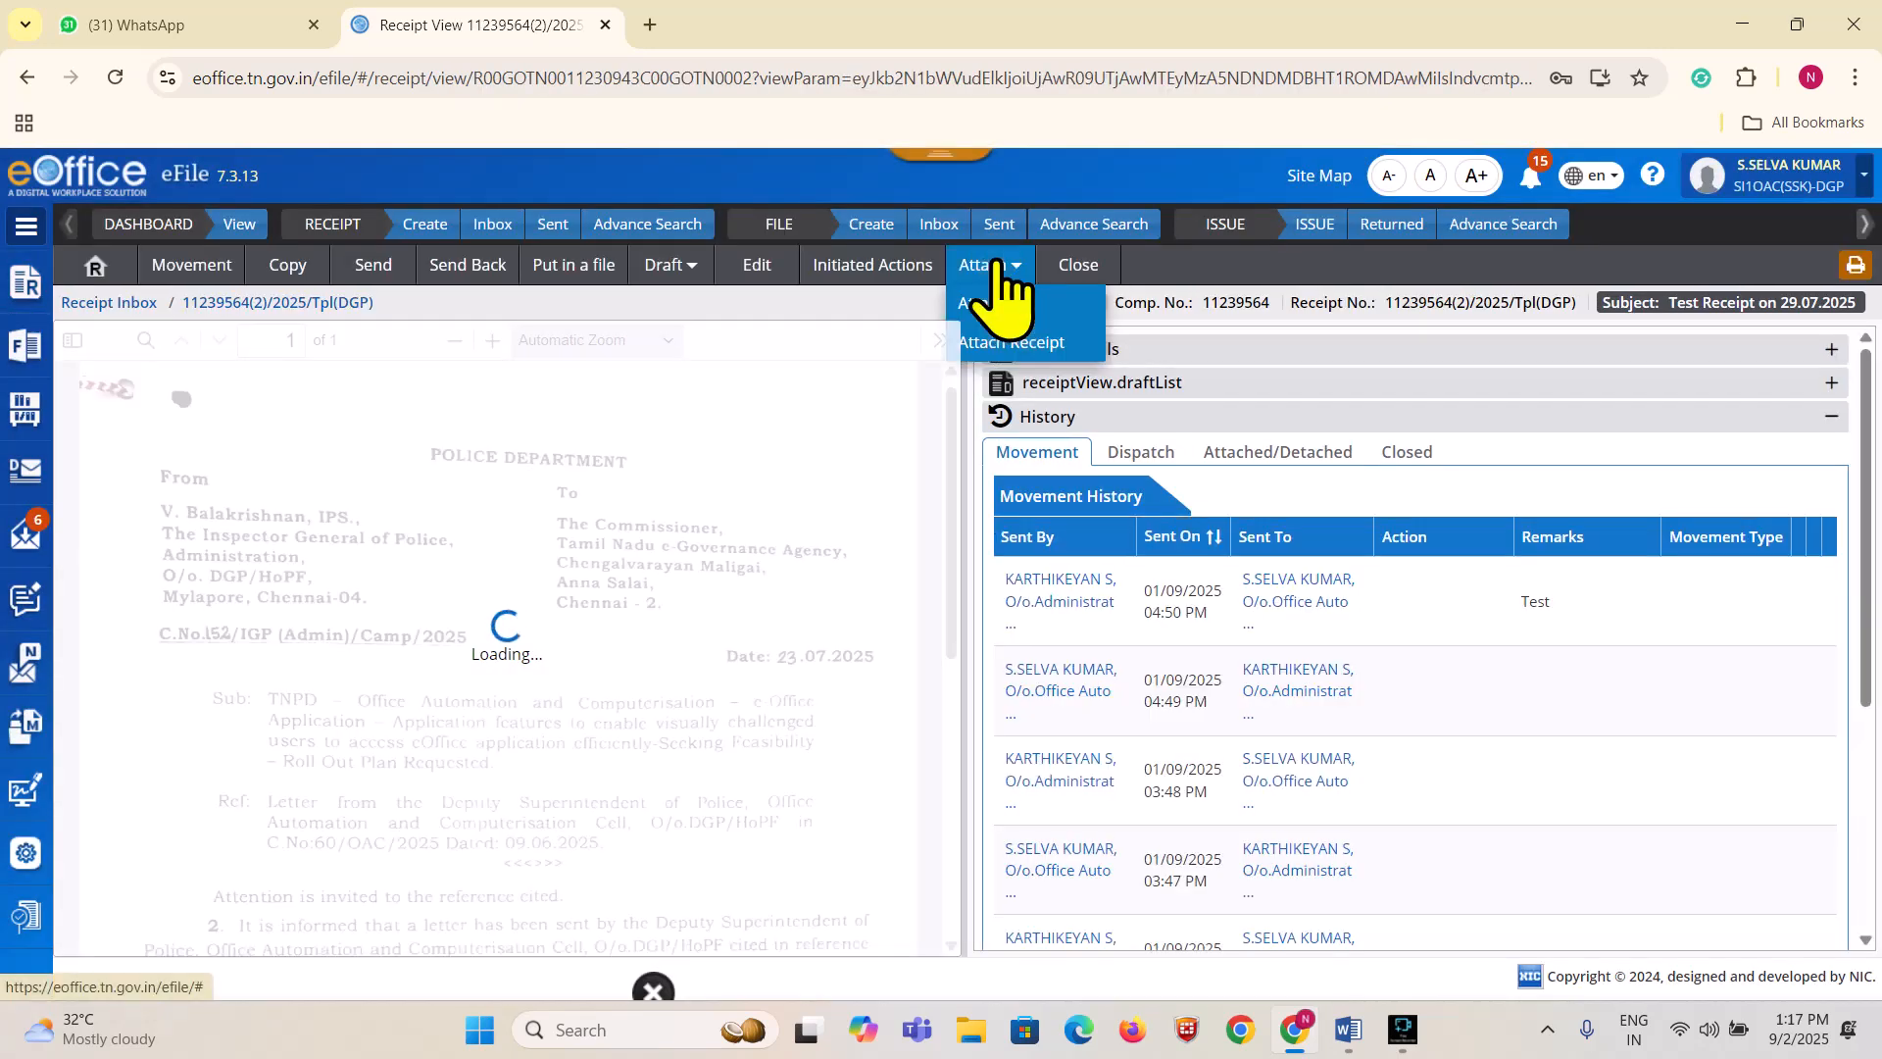
pyautogui.click(1047, 348)
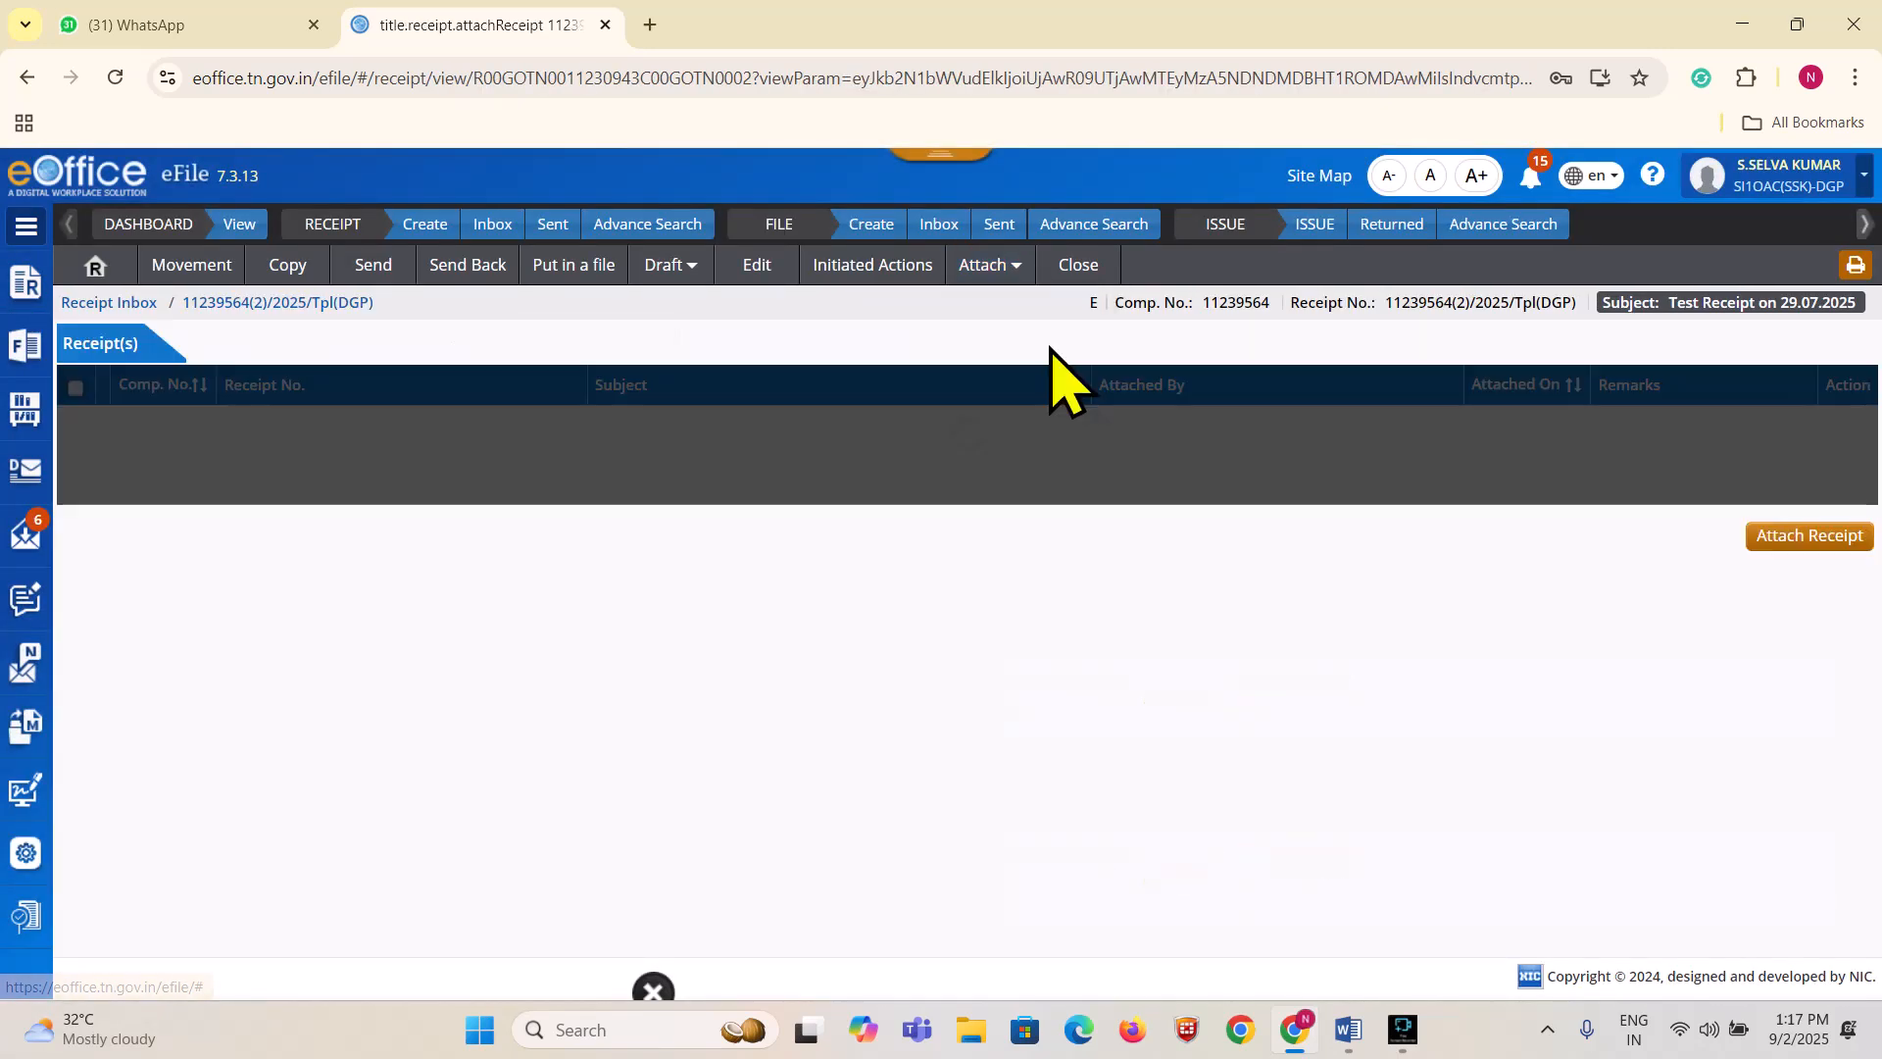
pyautogui.click(1802, 541)
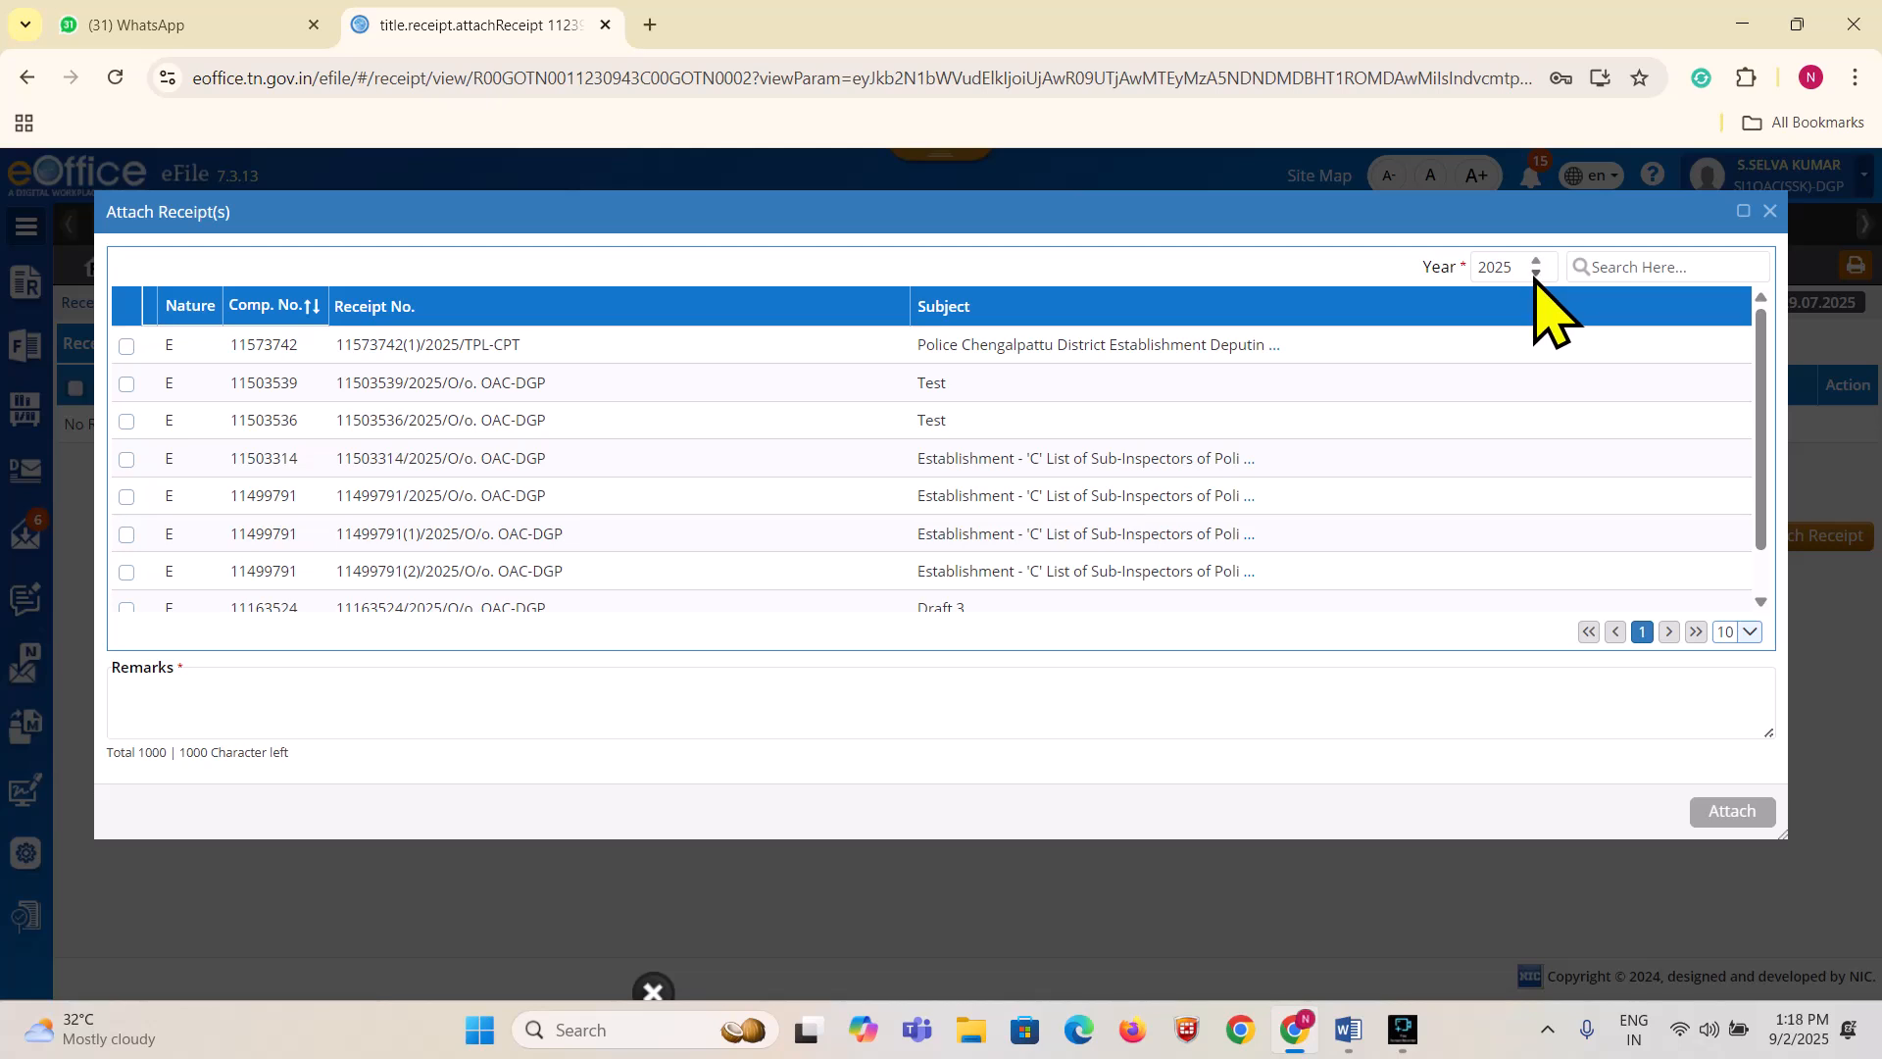
# Show 50 receipts per page in the attachable receipts list and filter it to the year 2025
pyautogui.moveTo(1764, 366)
pyautogui.mouseDown()
pyautogui.moveTo(1757, 495)
pyautogui.moveTo(1758, 351)
pyautogui.mouseUp()
pyautogui.click(1744, 633)
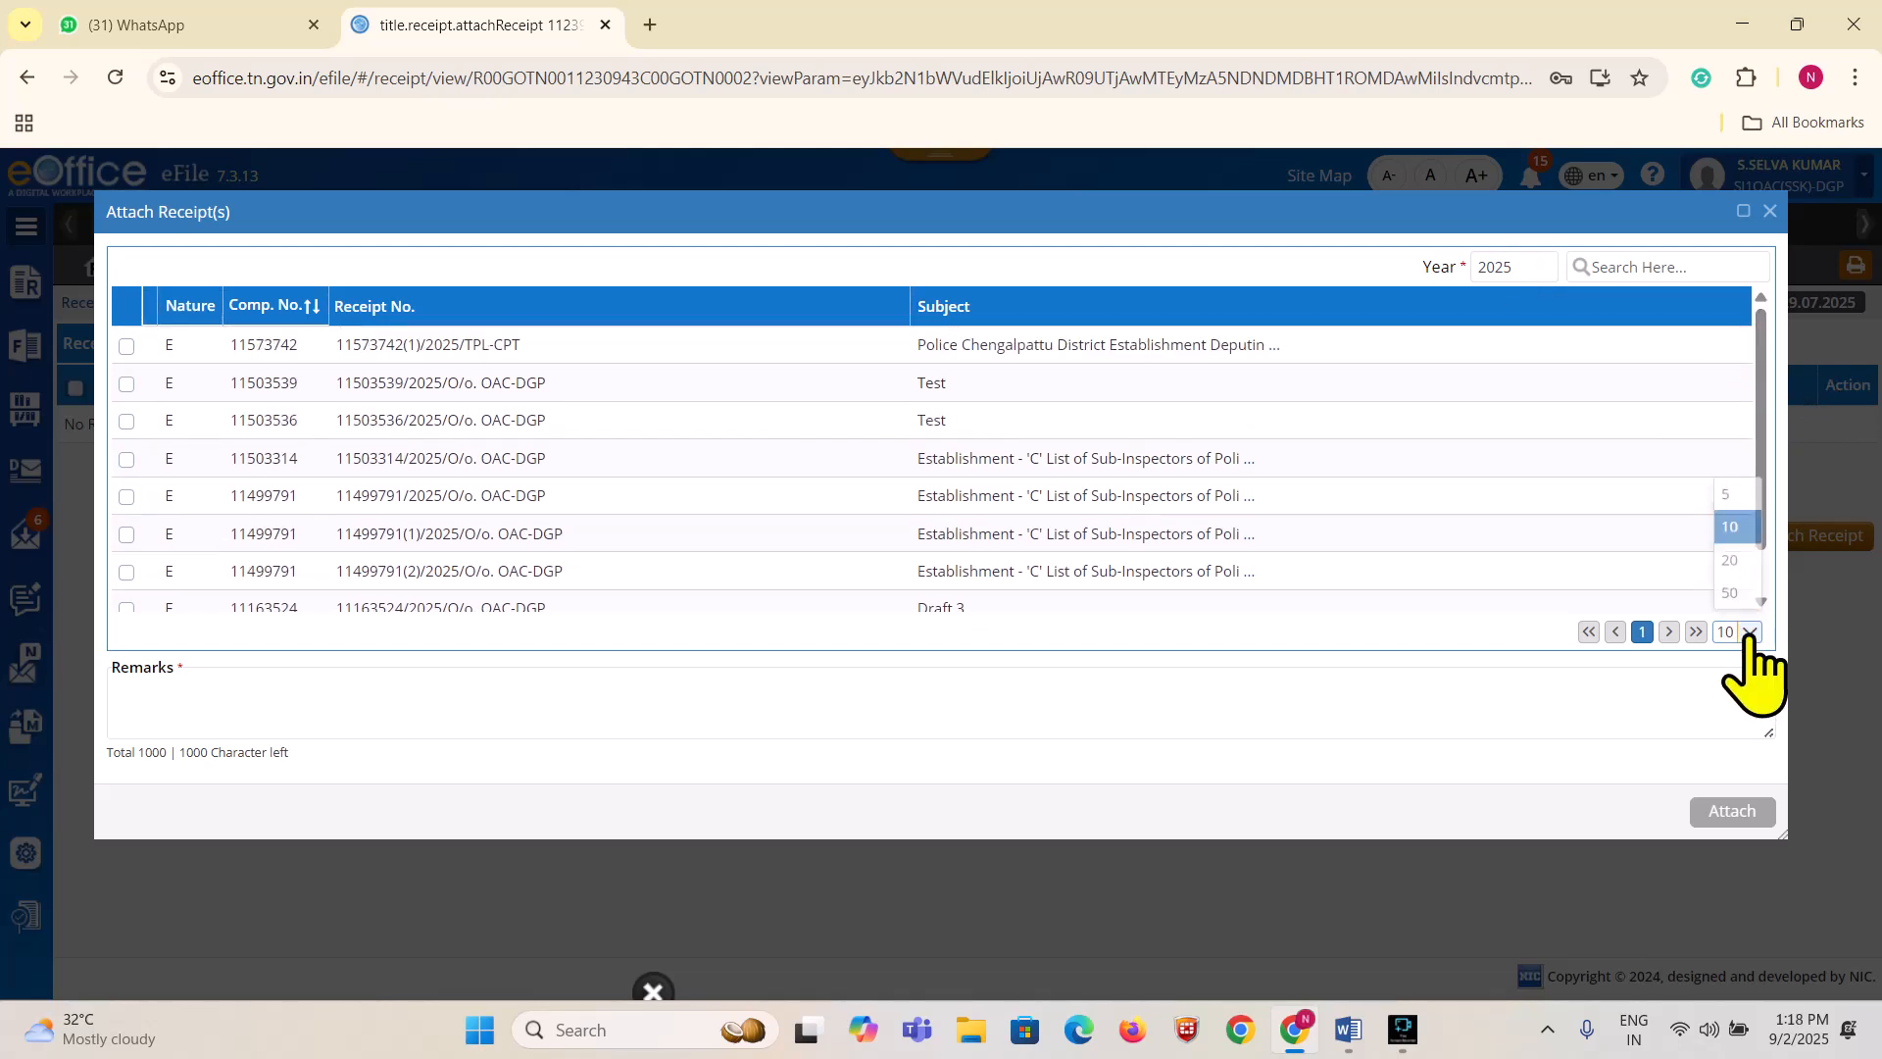
pyautogui.click(1731, 598)
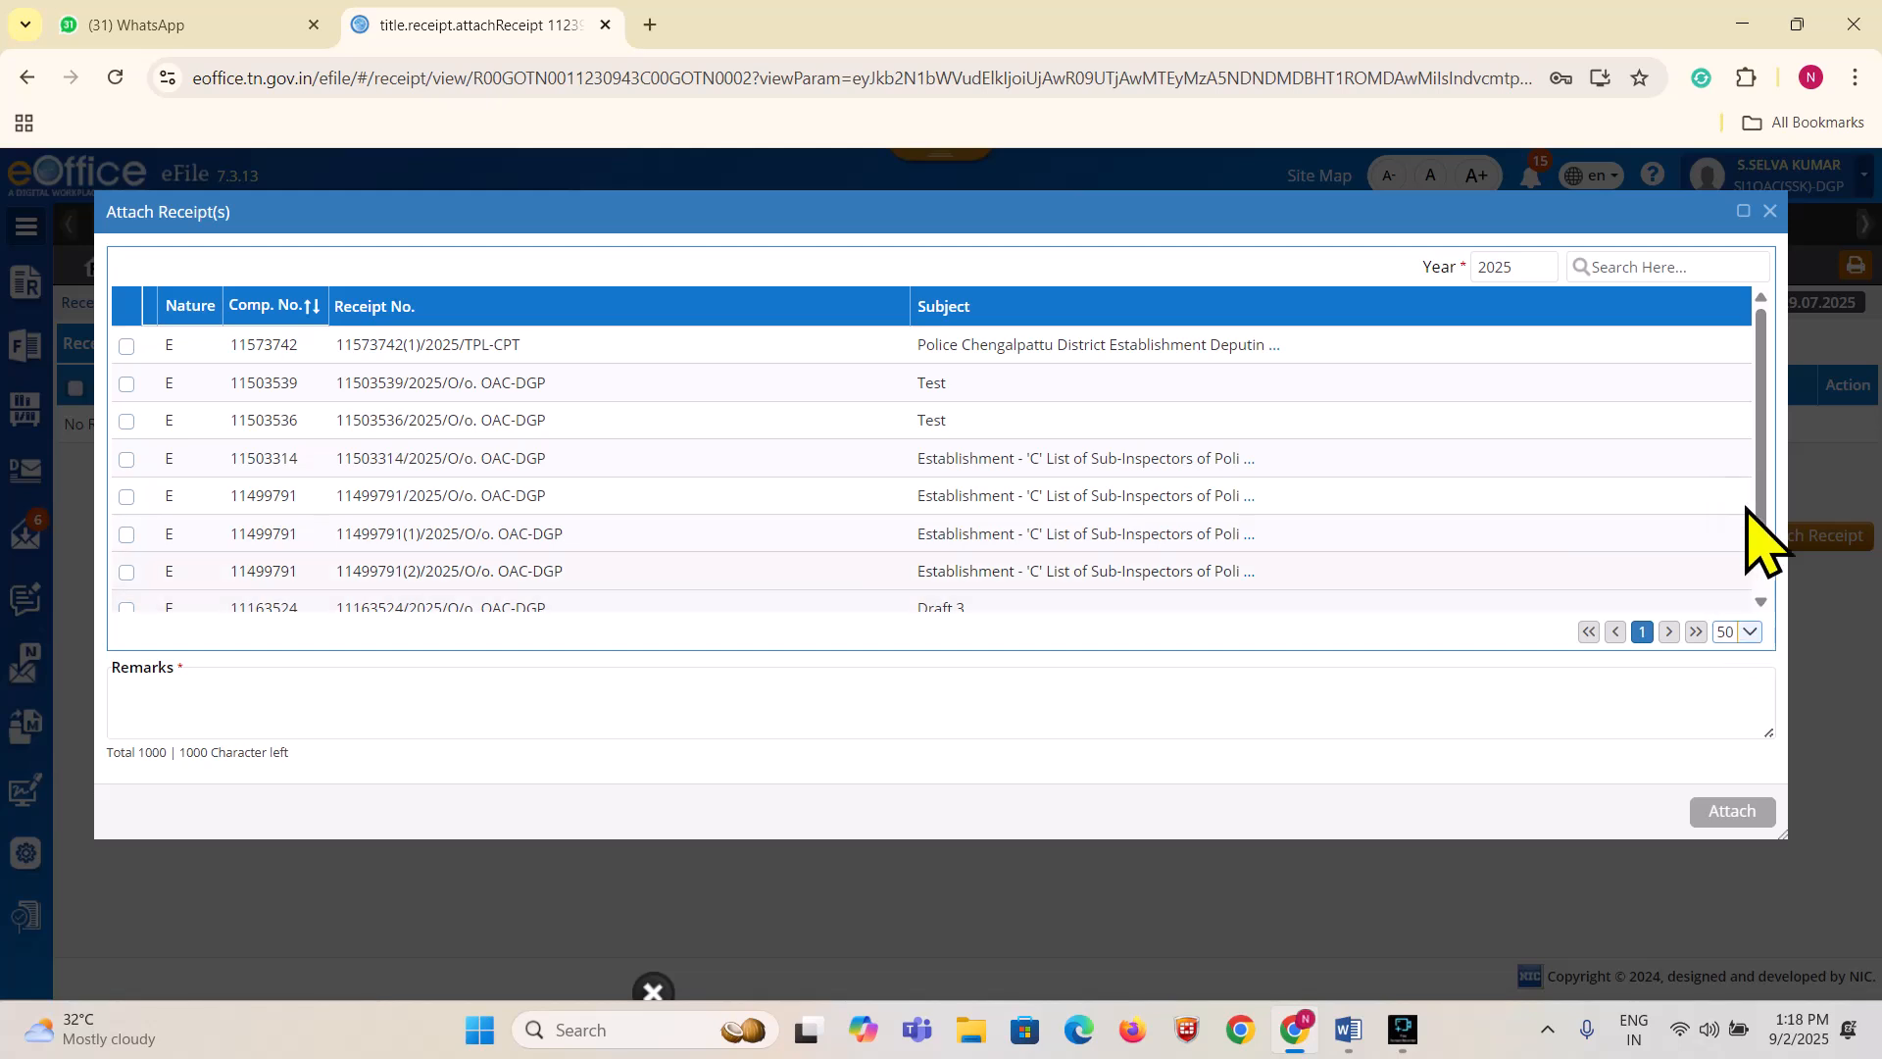
pyautogui.moveTo(1762, 451); pyautogui.dragTo(1761, 393)
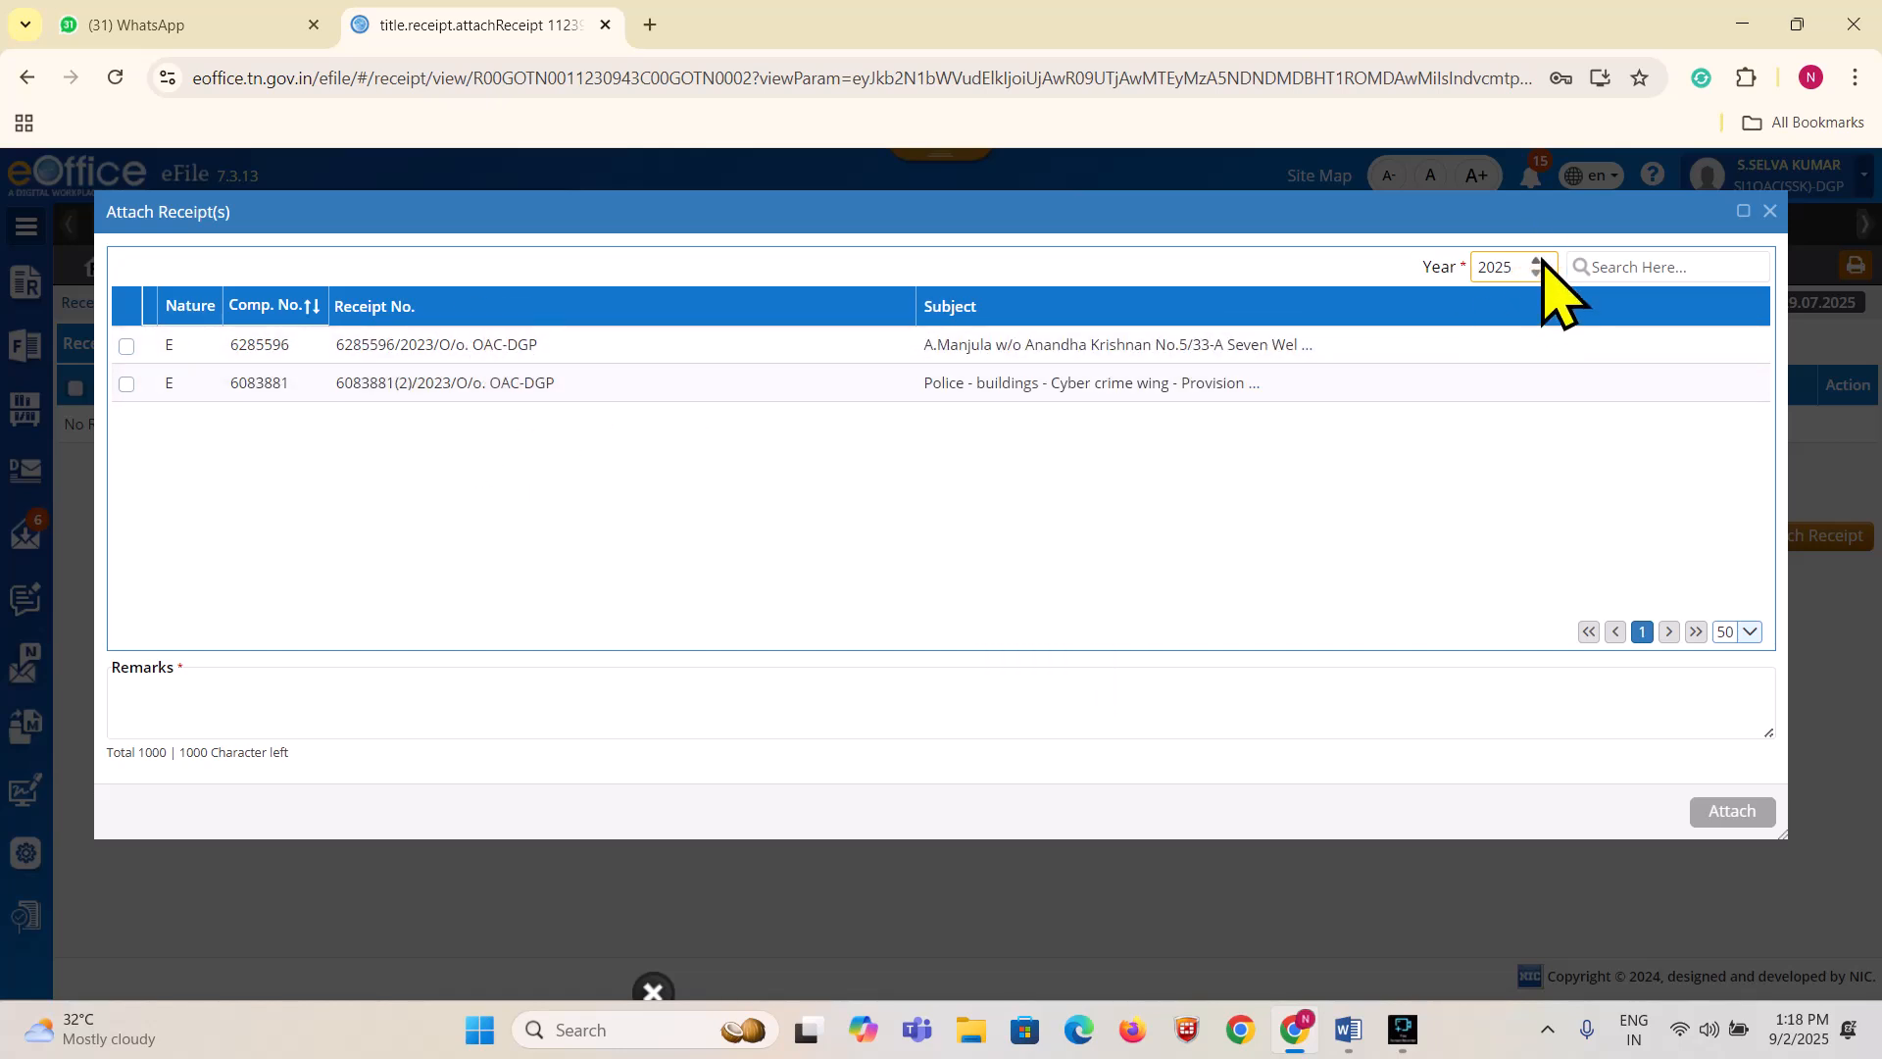
pyautogui.moveTo(1764, 386); pyautogui.dragTo(1770, 361)
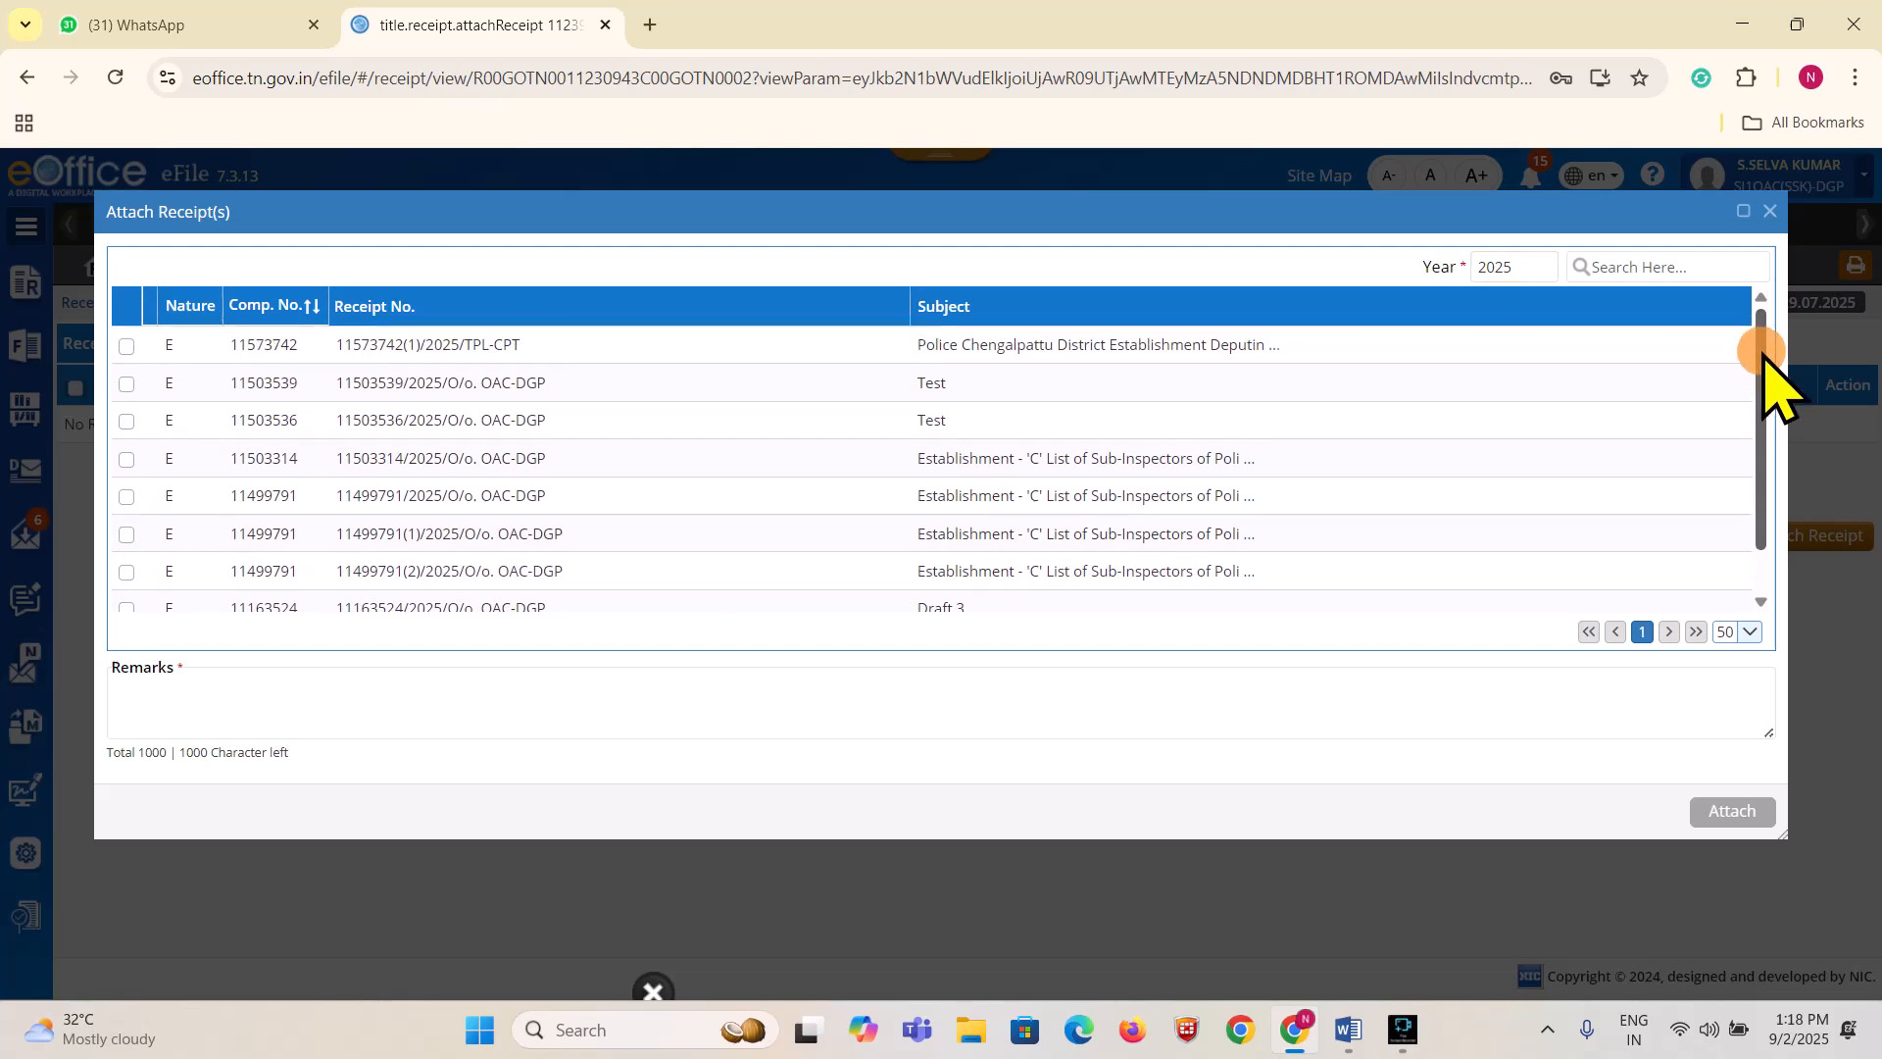
# Attach the four "Establishment - 'C' List of Sub-Inspectors" receipts with the remark "Test VALID REASON"
pyautogui.click(125, 458)
pyautogui.click(126, 496)
pyautogui.click(126, 534)
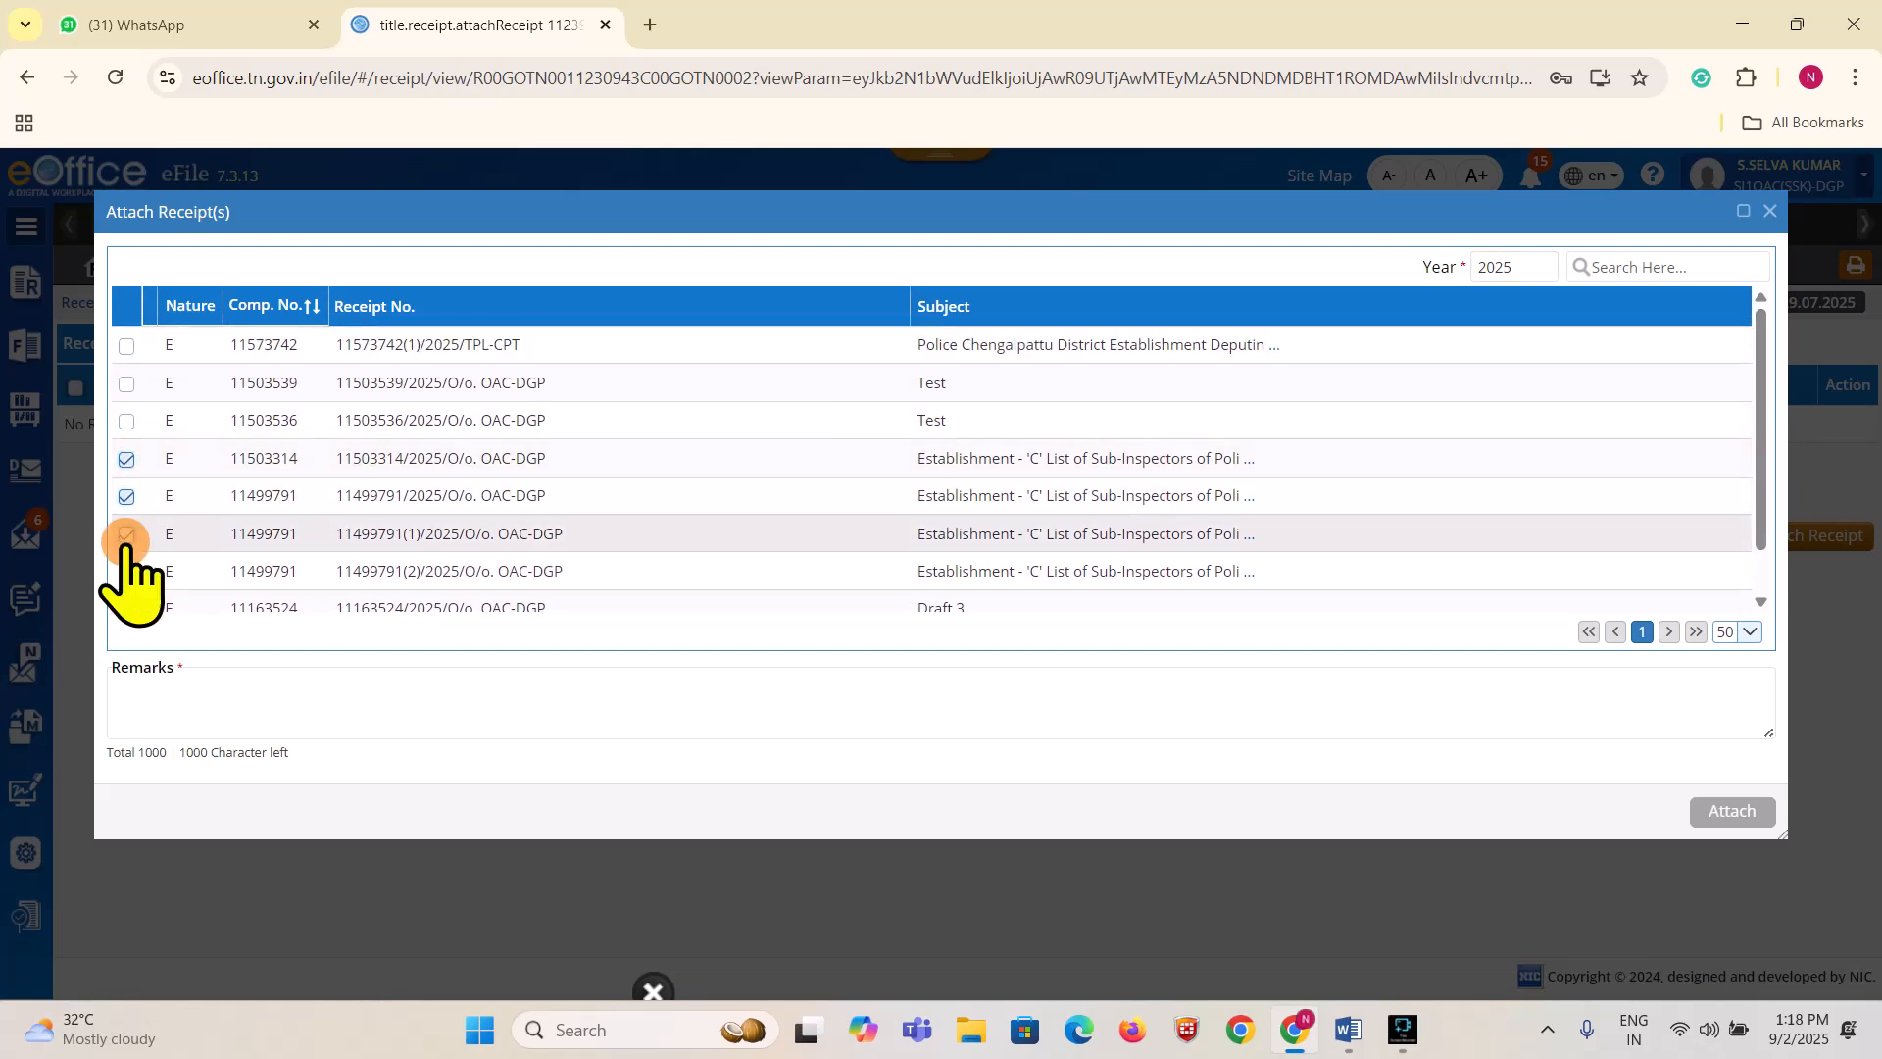
pyautogui.click(126, 572)
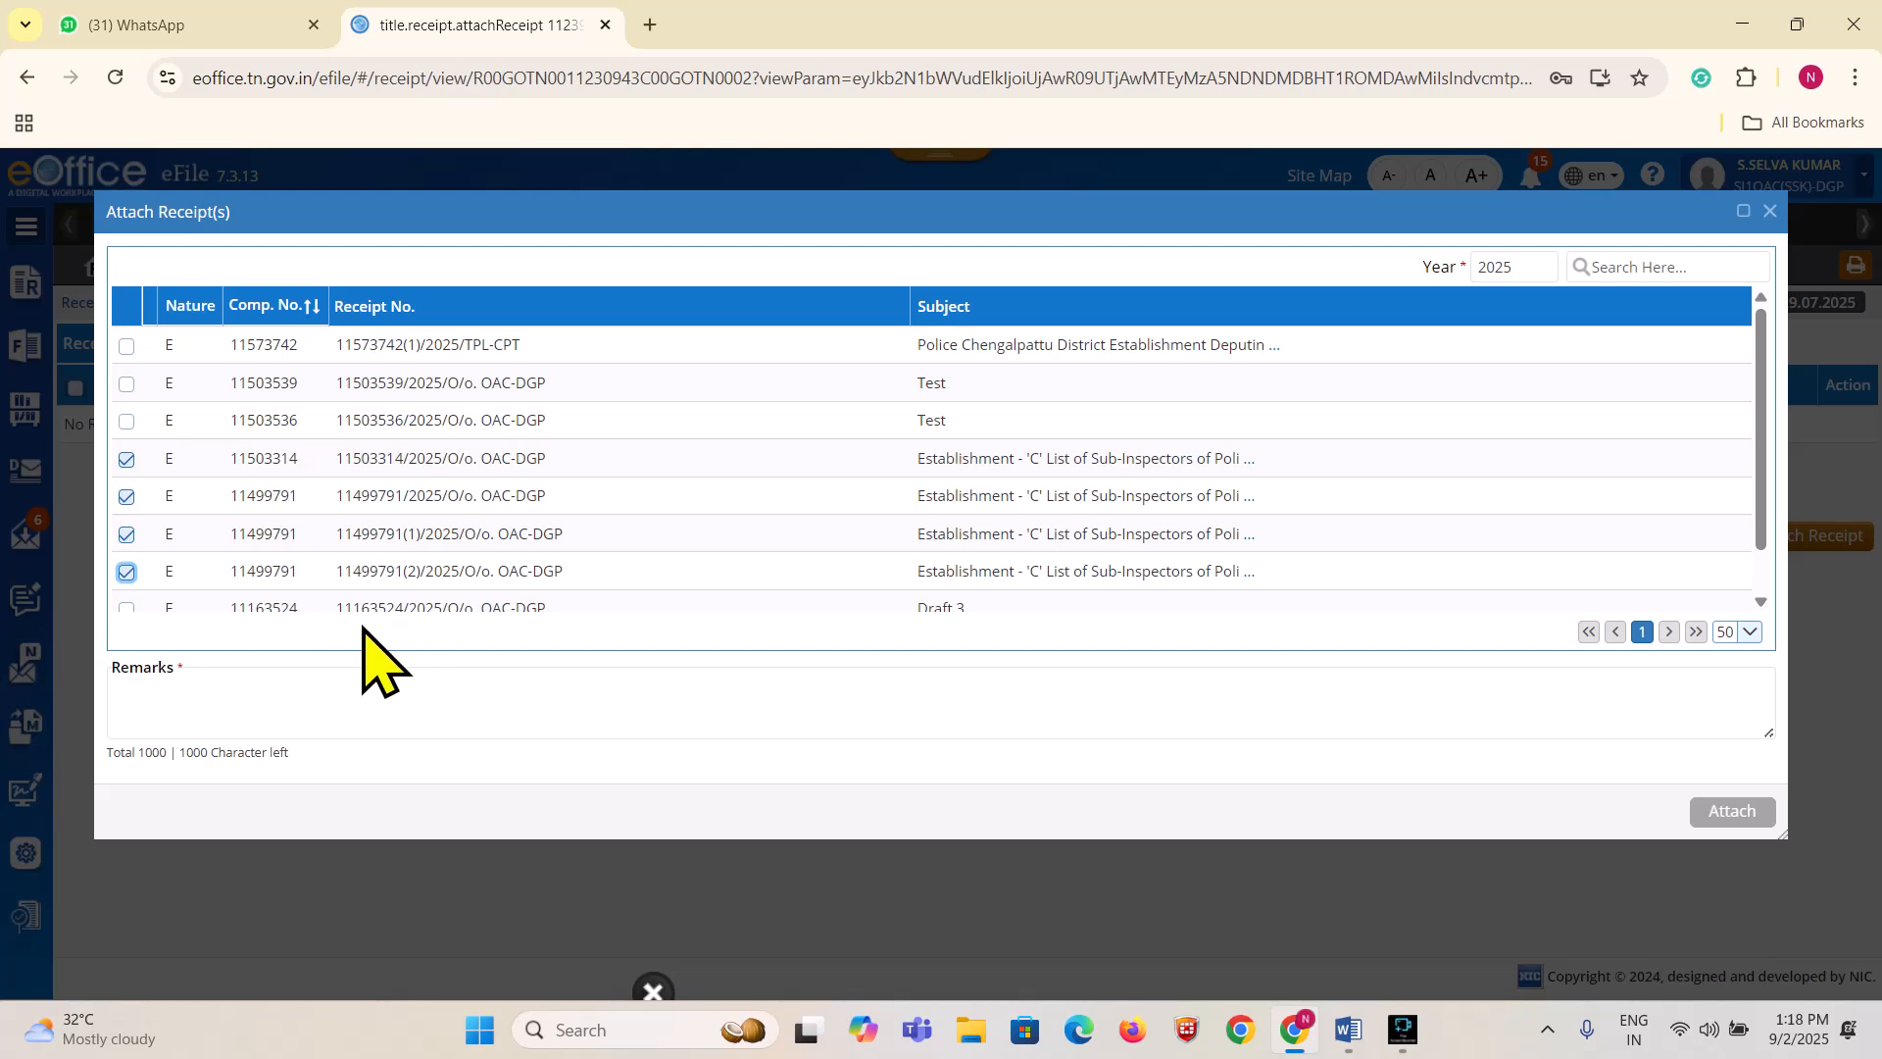
pyautogui.click(208, 703)
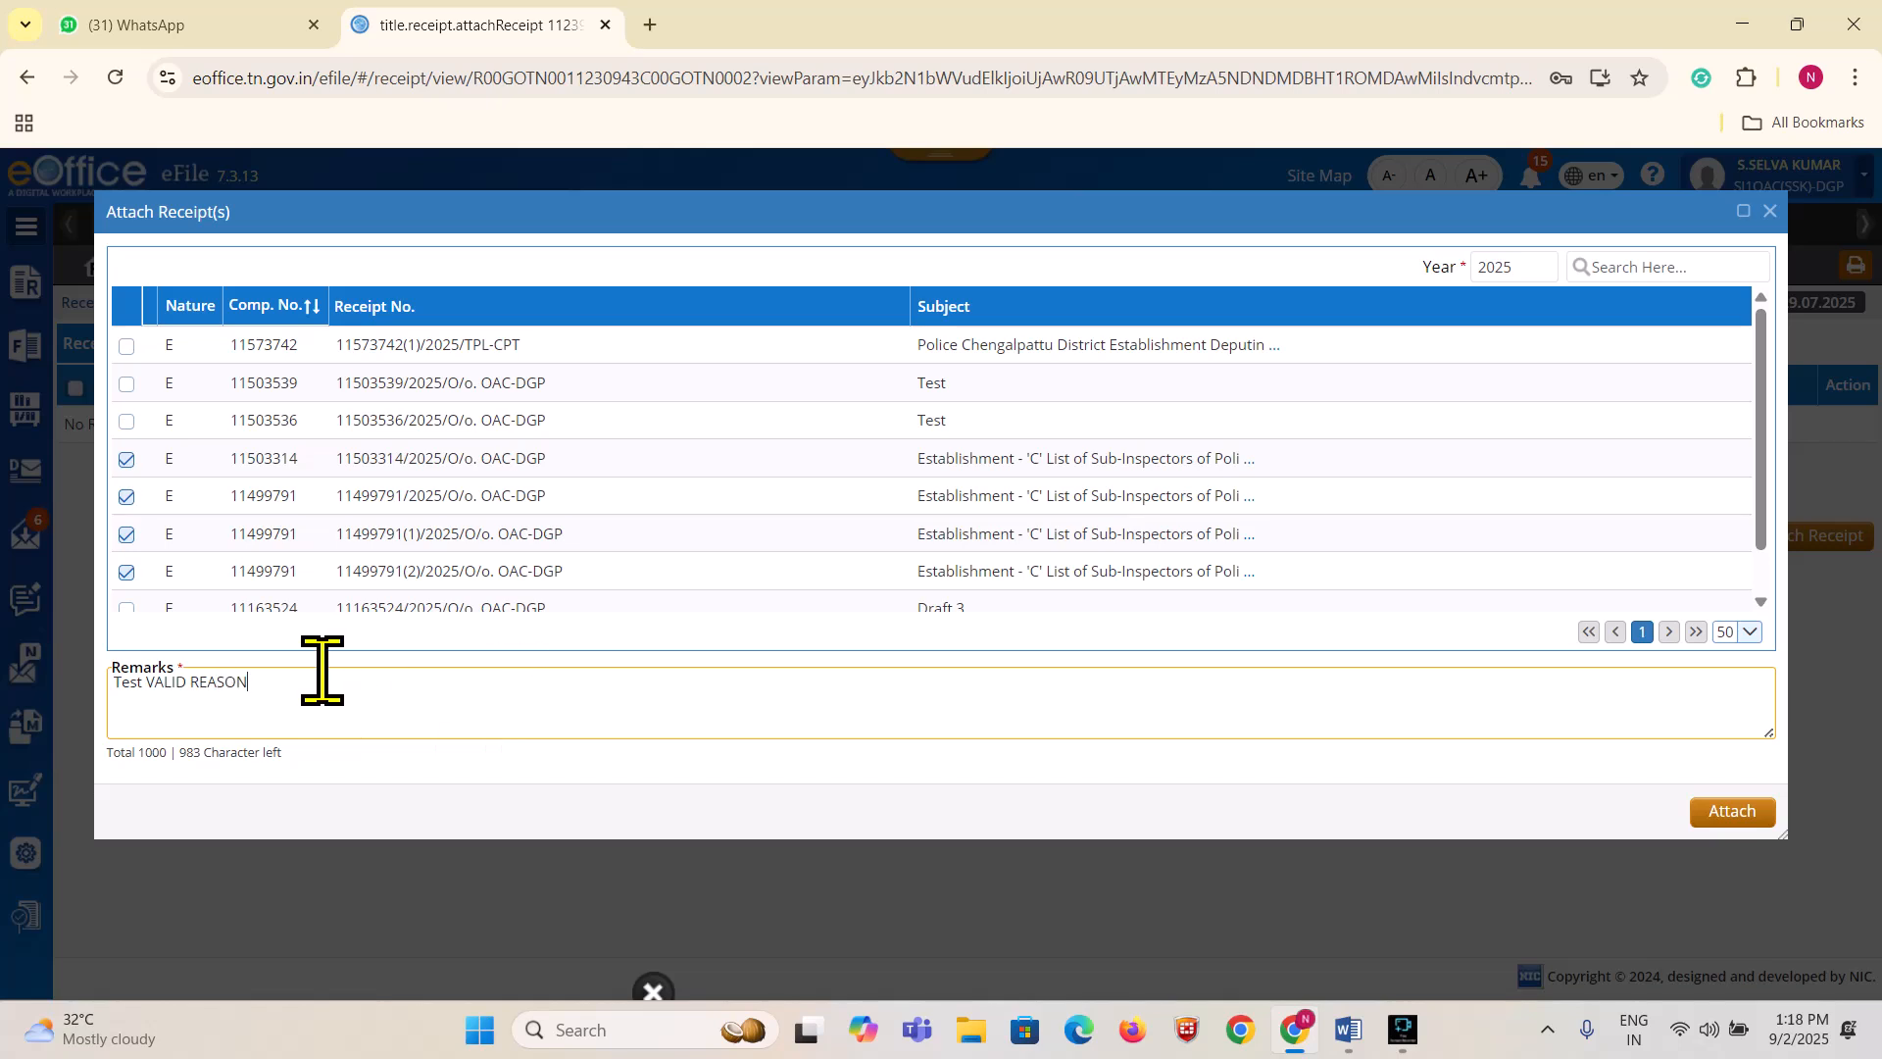
pyautogui.click(1725, 814)
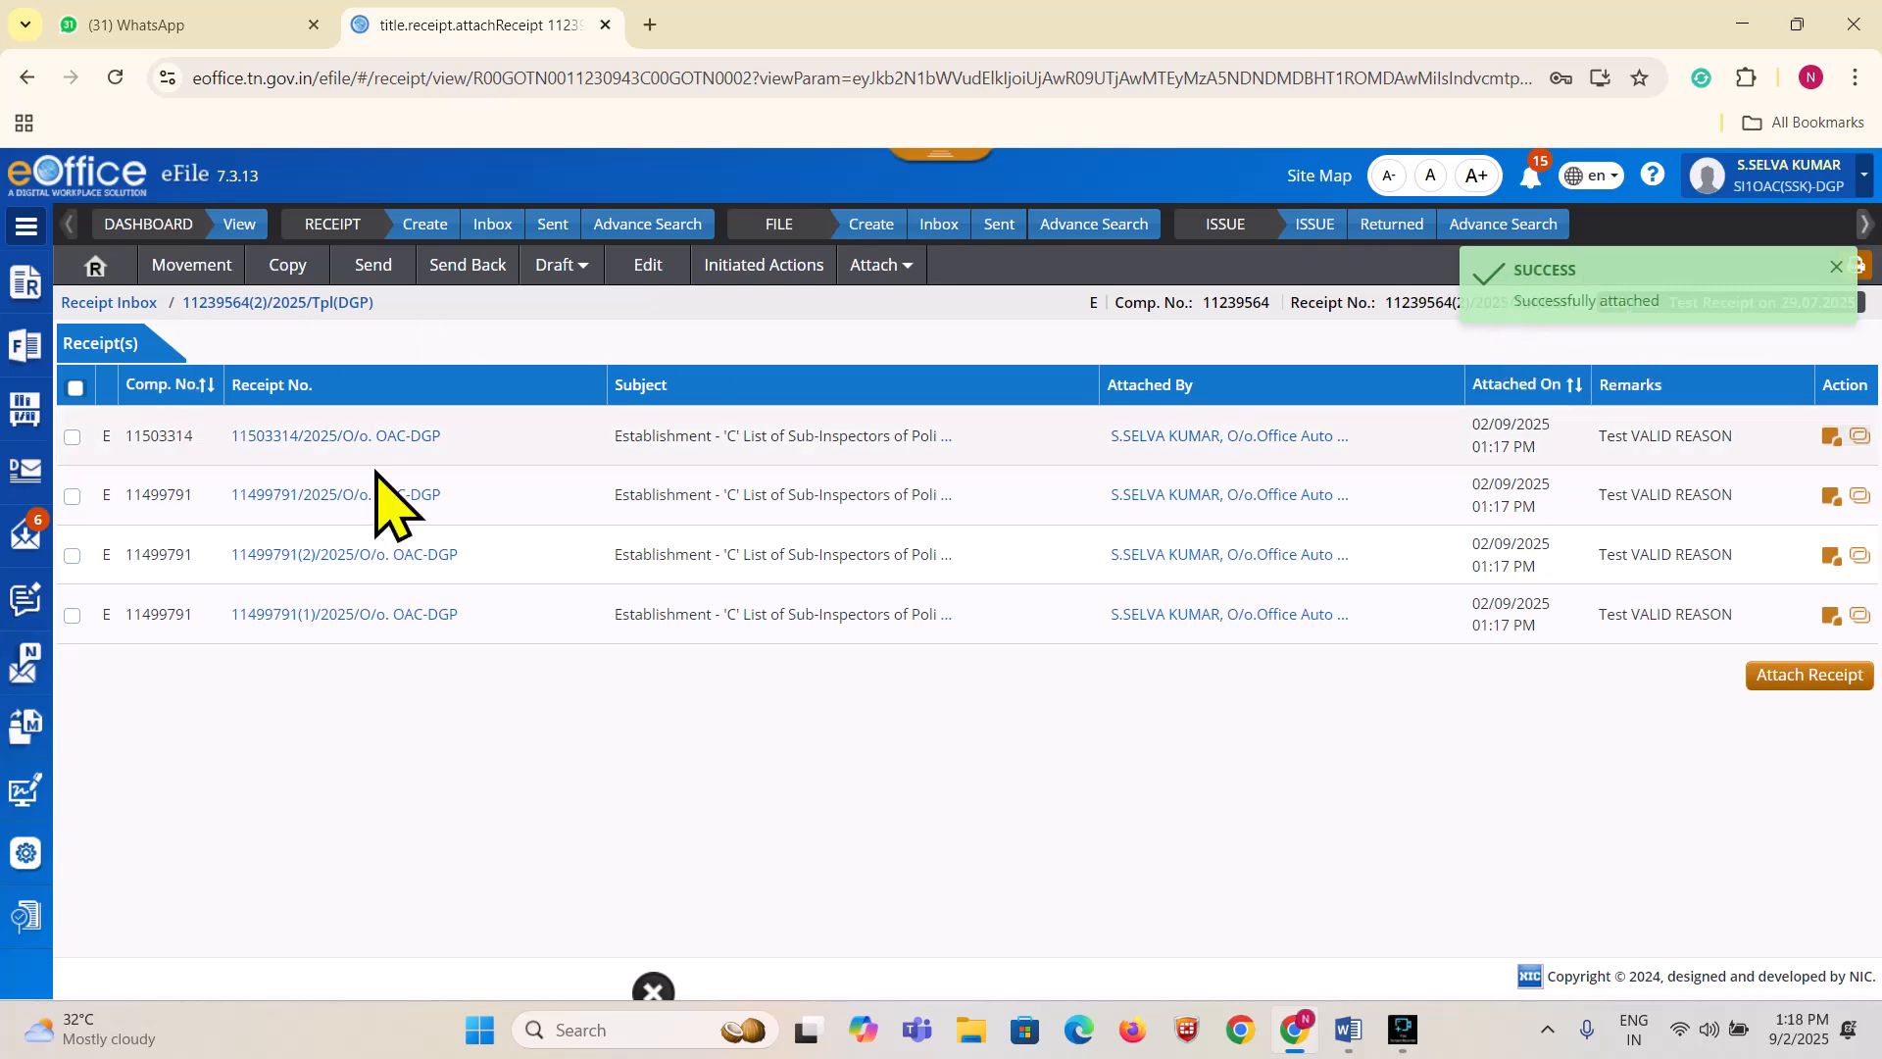
# Check the attachment details of the test receipt from the receipt Inbox
pyautogui.click(487, 224)
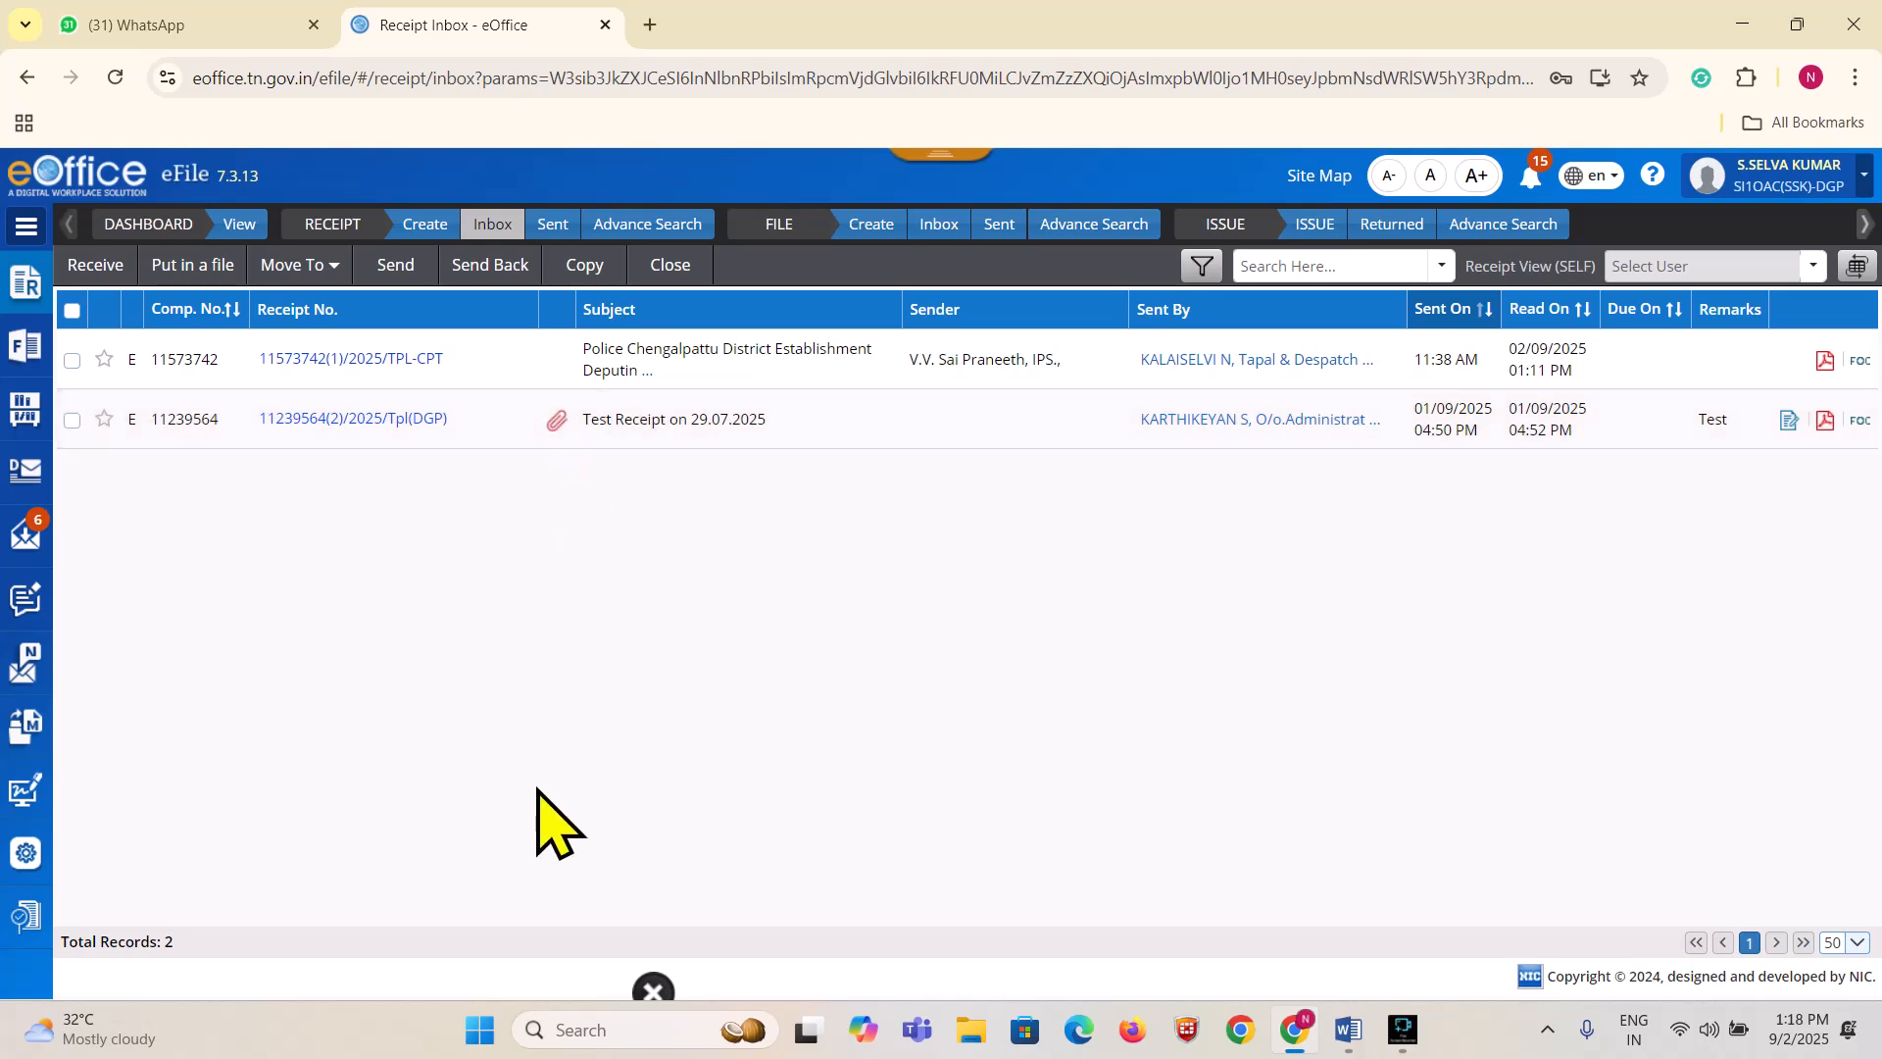
pyautogui.click(559, 420)
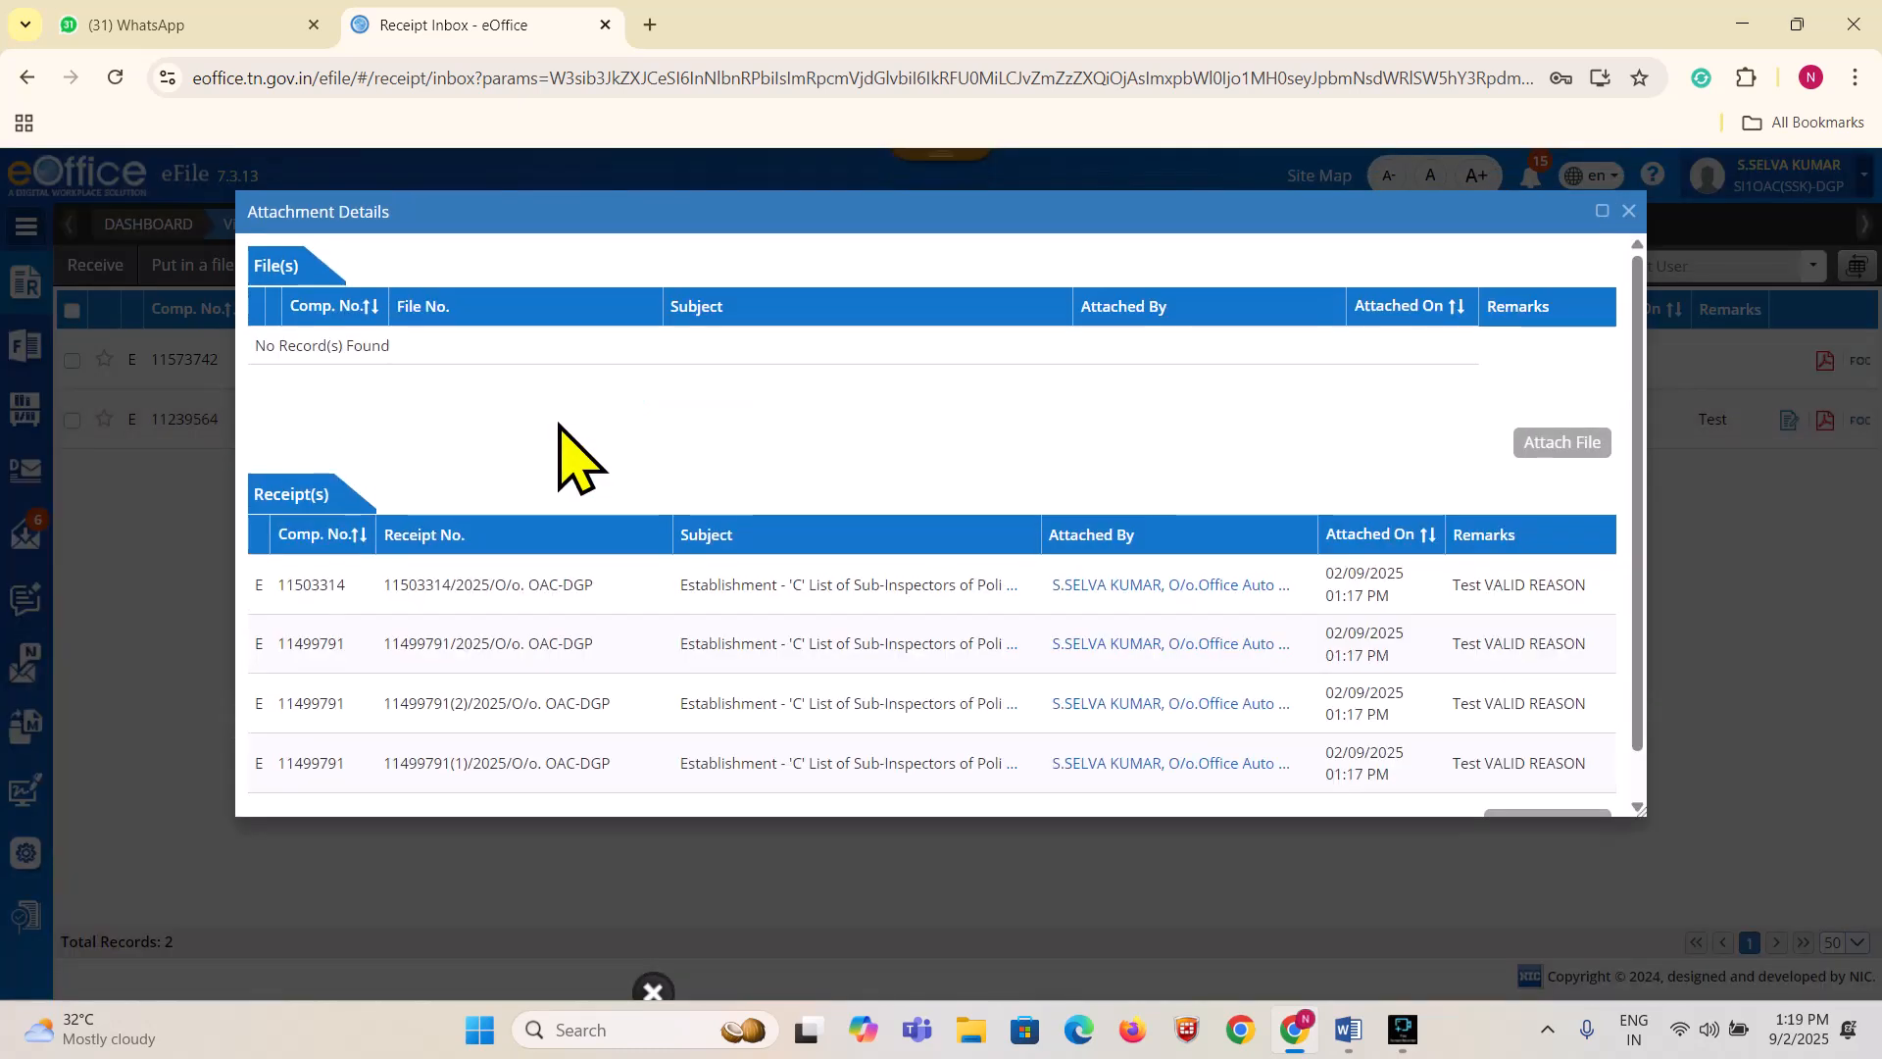
pyautogui.scroll(-1, 1239, 588)
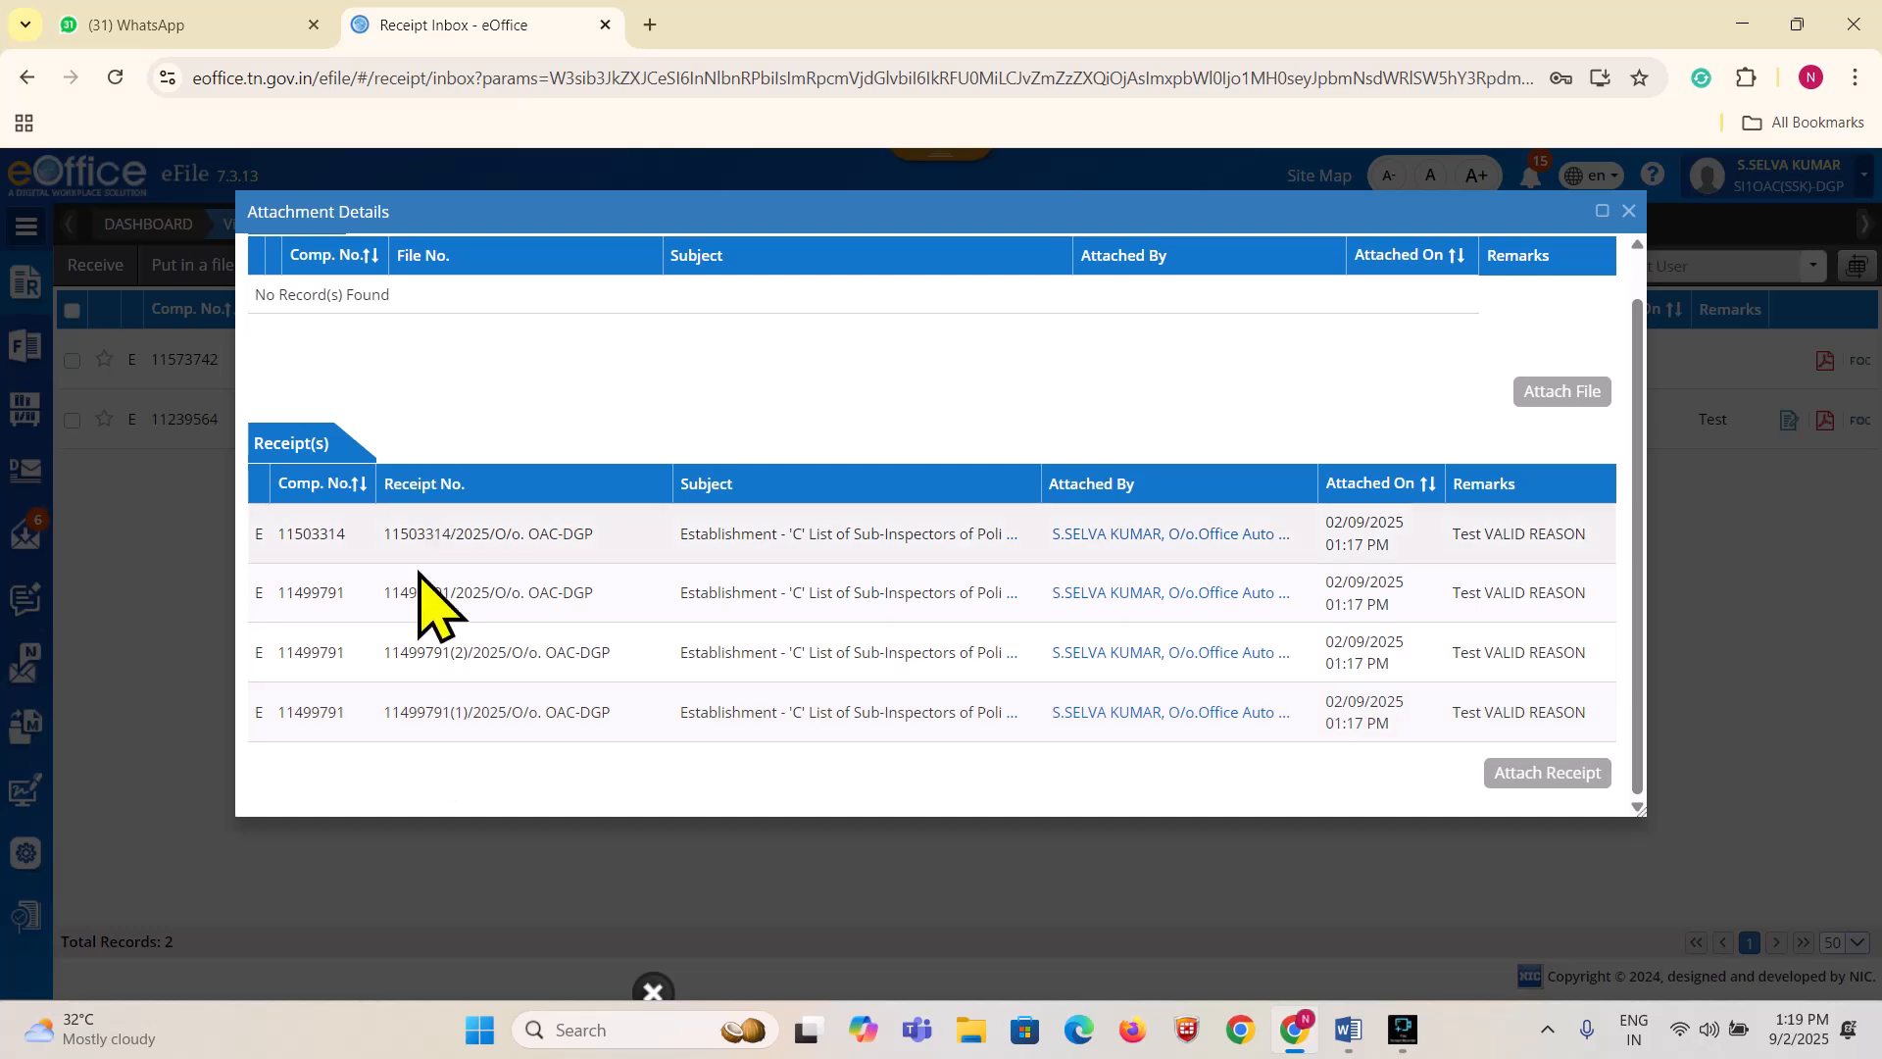
pyautogui.click(1632, 213)
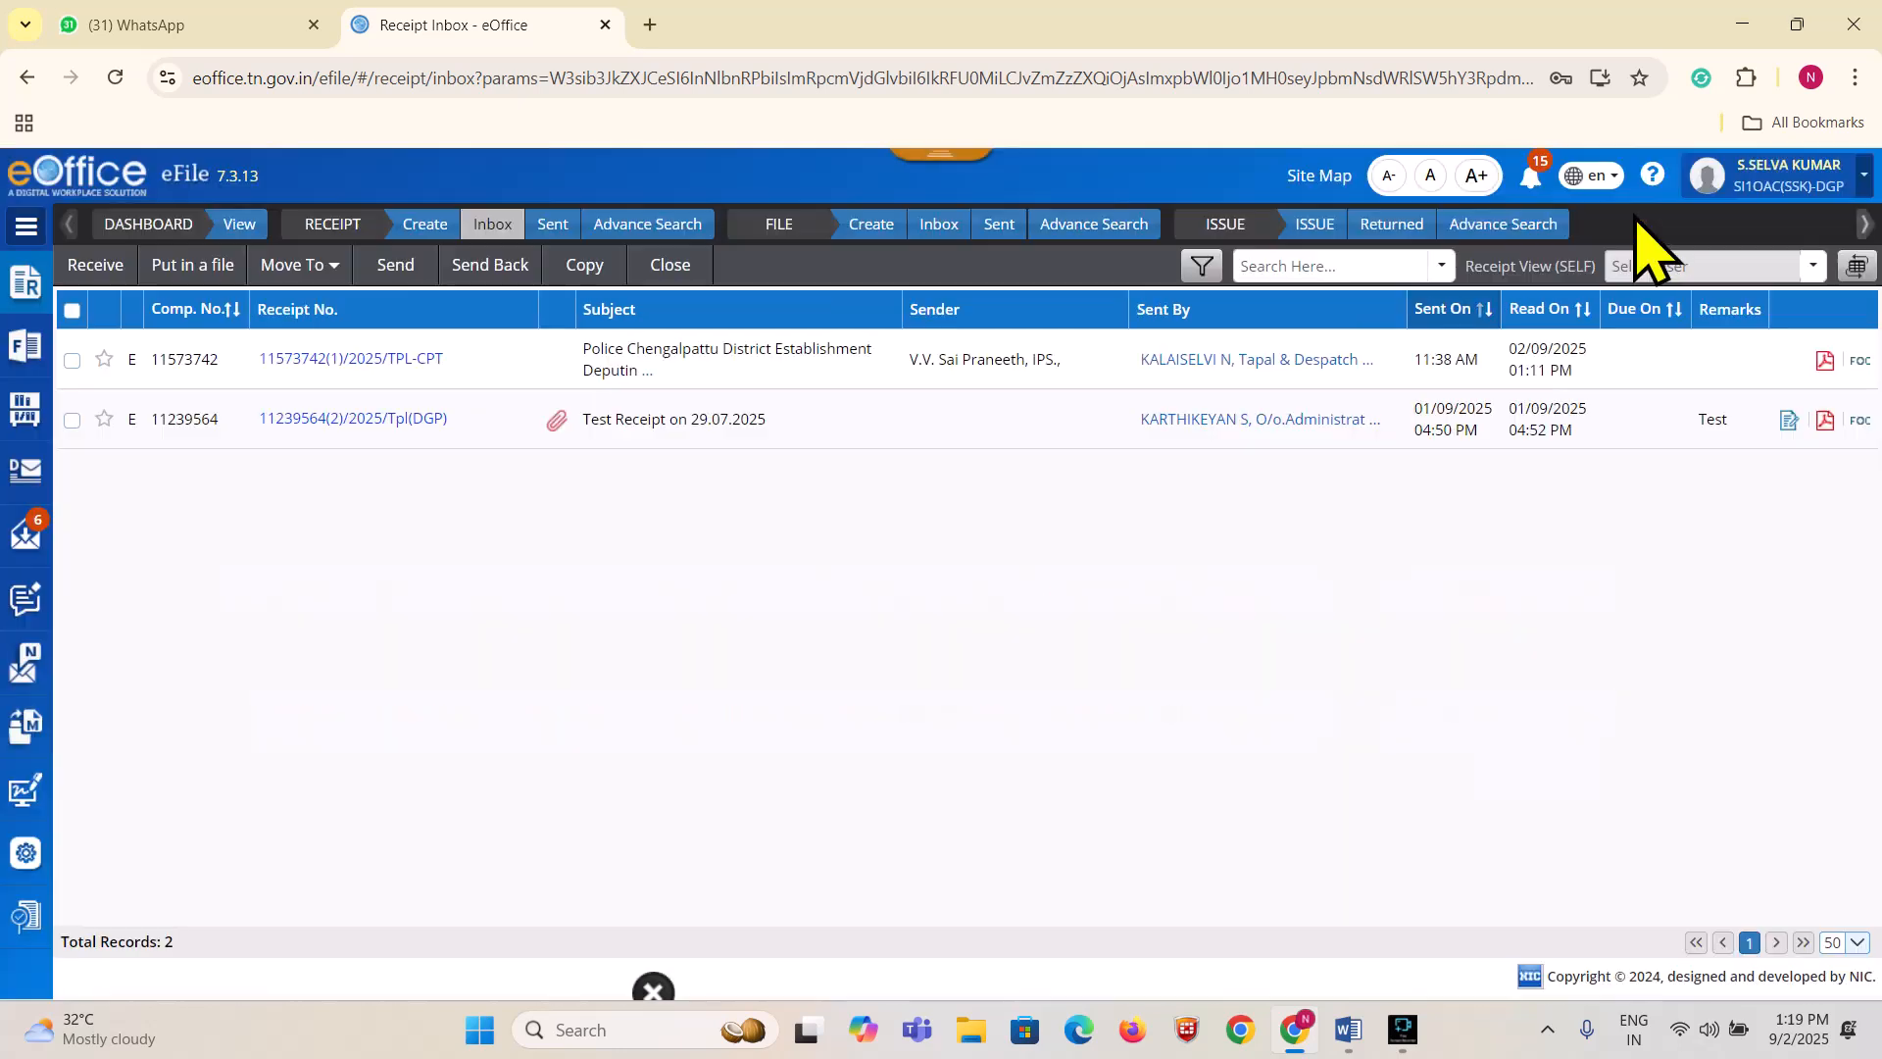
# Open the test receipt and examine the attached and detached entries in its history
pyautogui.click(302, 421)
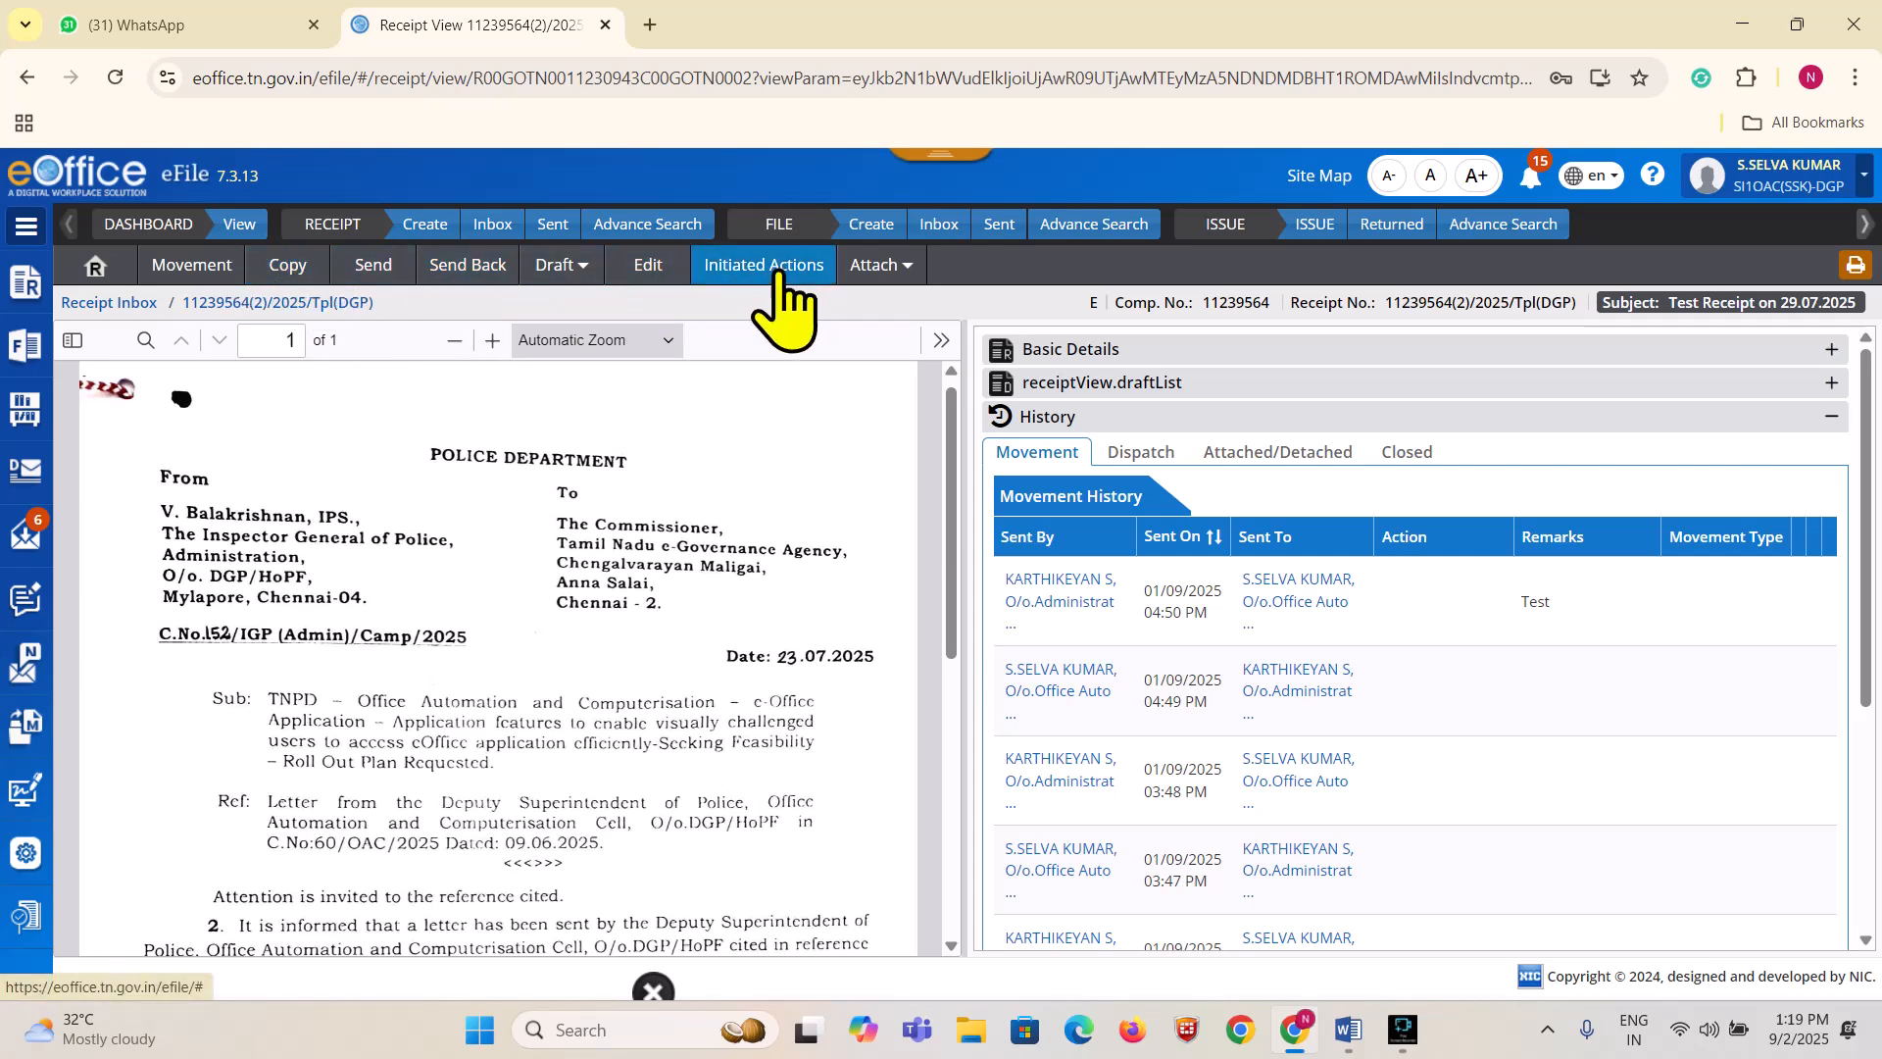
pyautogui.click(1288, 452)
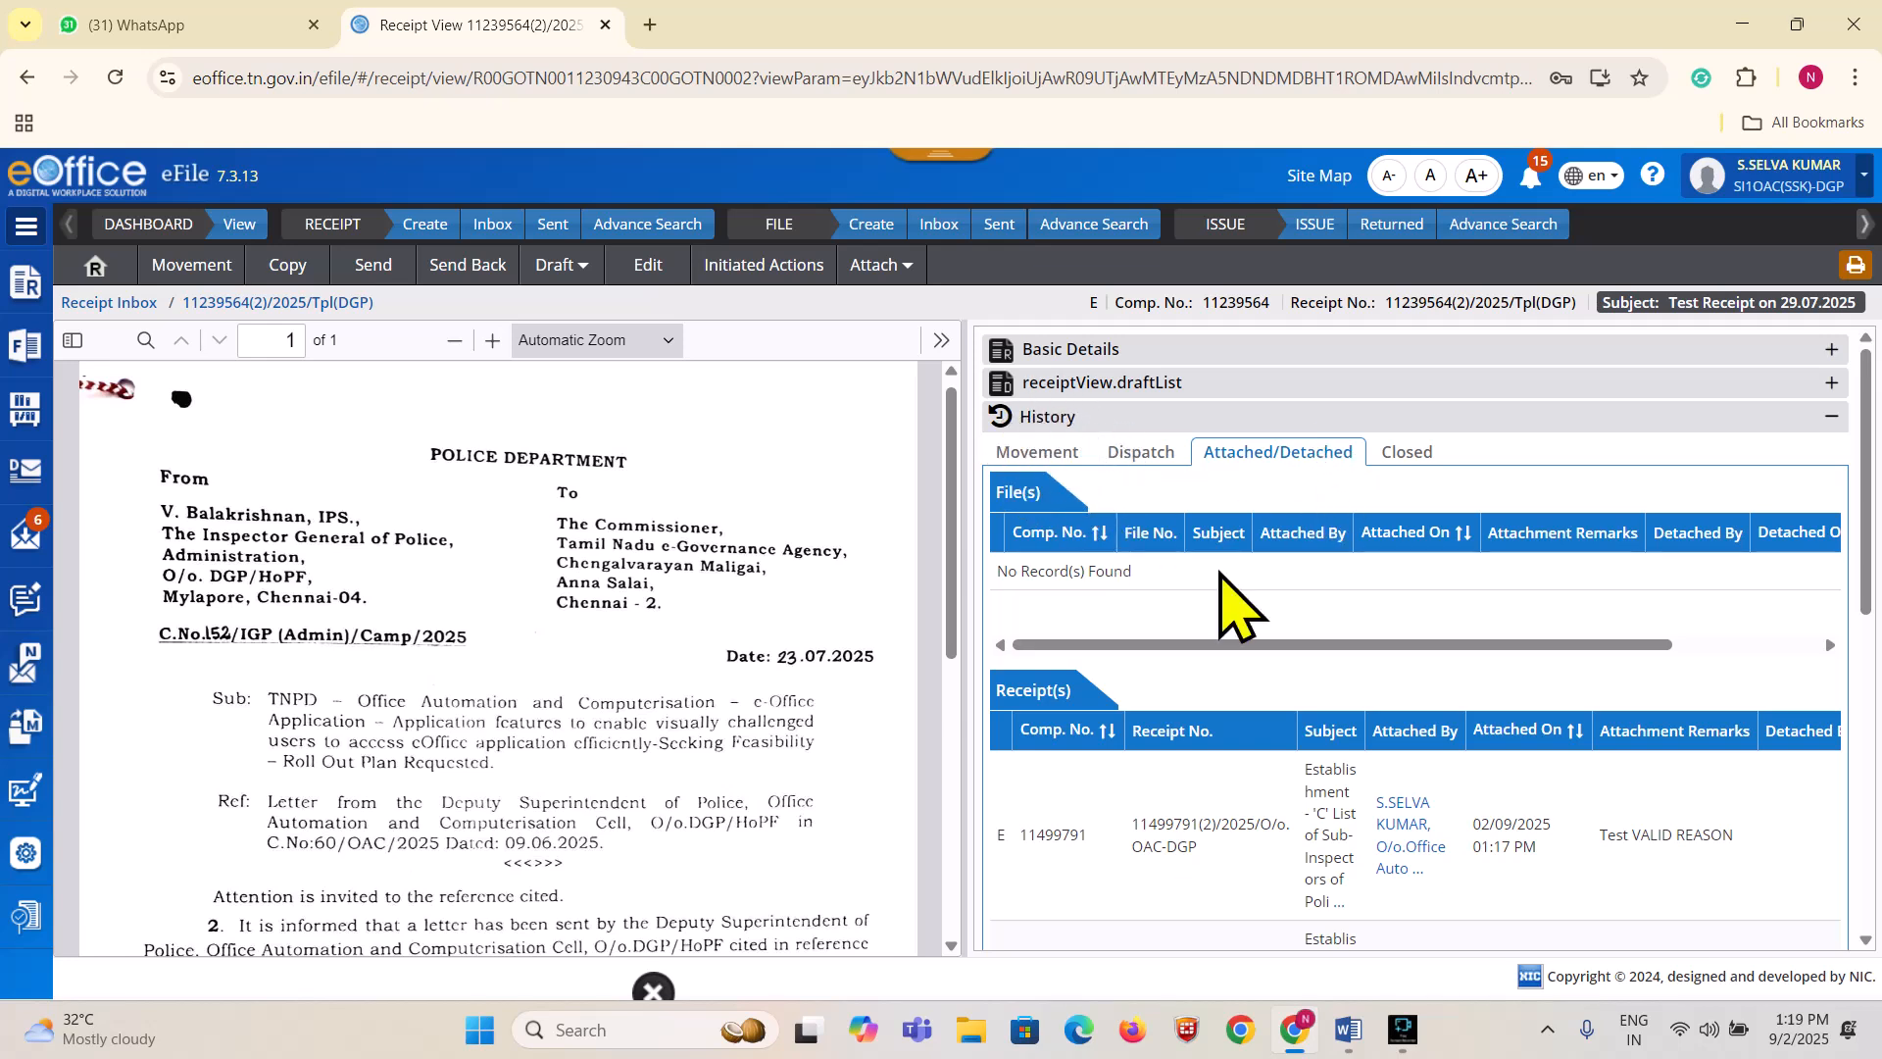
pyautogui.scroll(-5, 1237, 603)
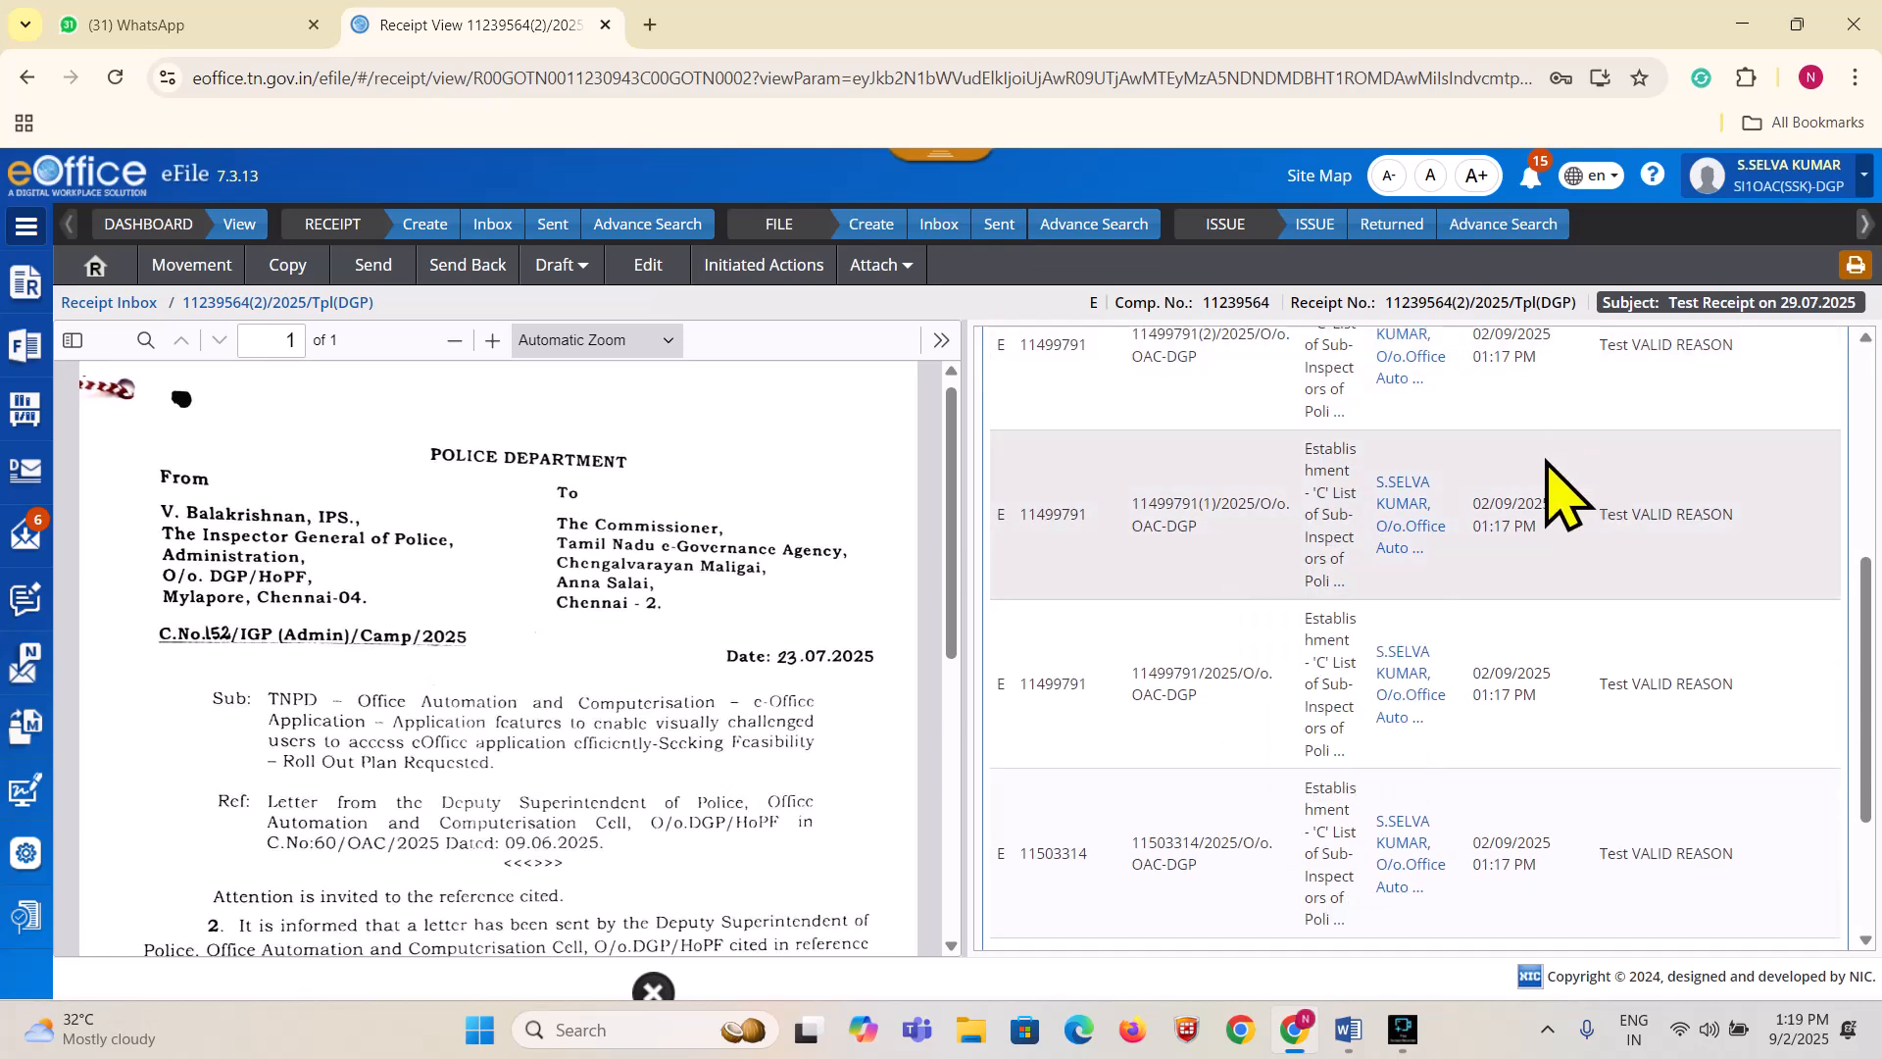
pyautogui.scroll(-3, 1563, 589)
pyautogui.scroll(5, 1504, 756)
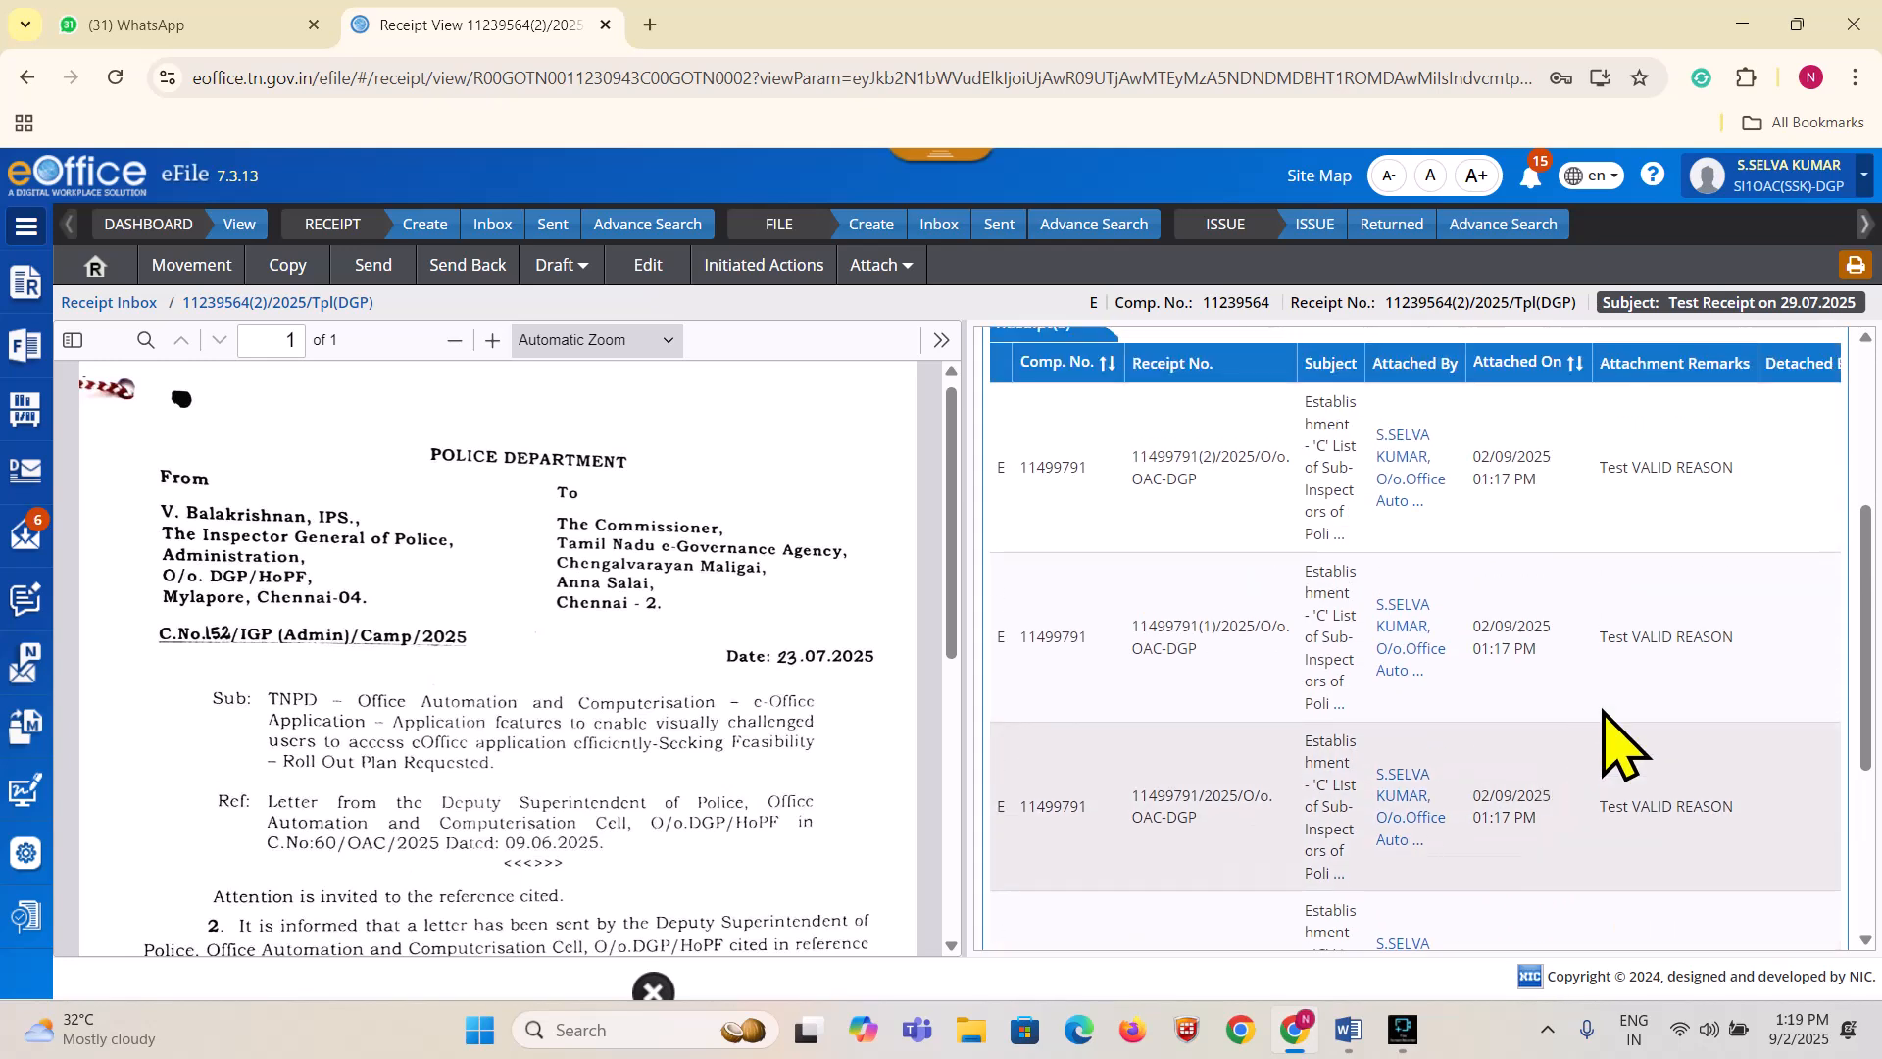
pyautogui.scroll(5, 1622, 745)
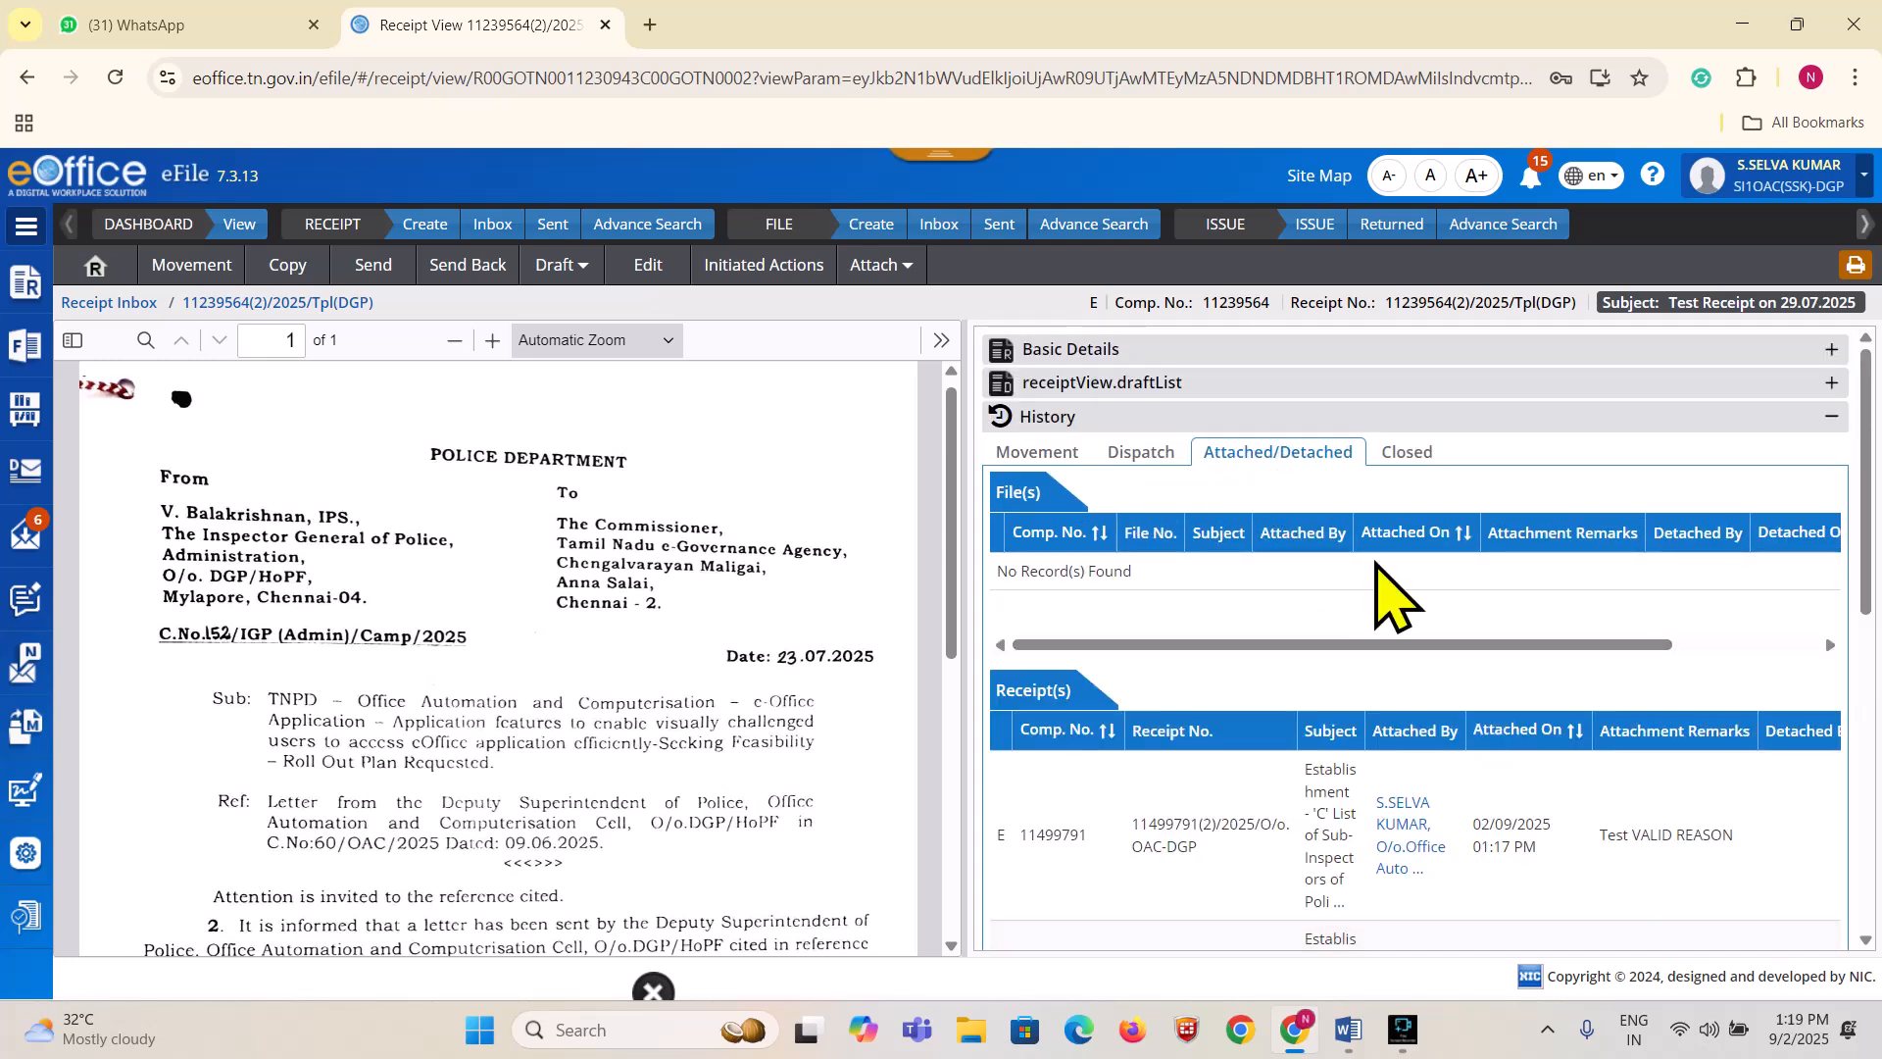
pyautogui.scroll(-1, 1264, 745)
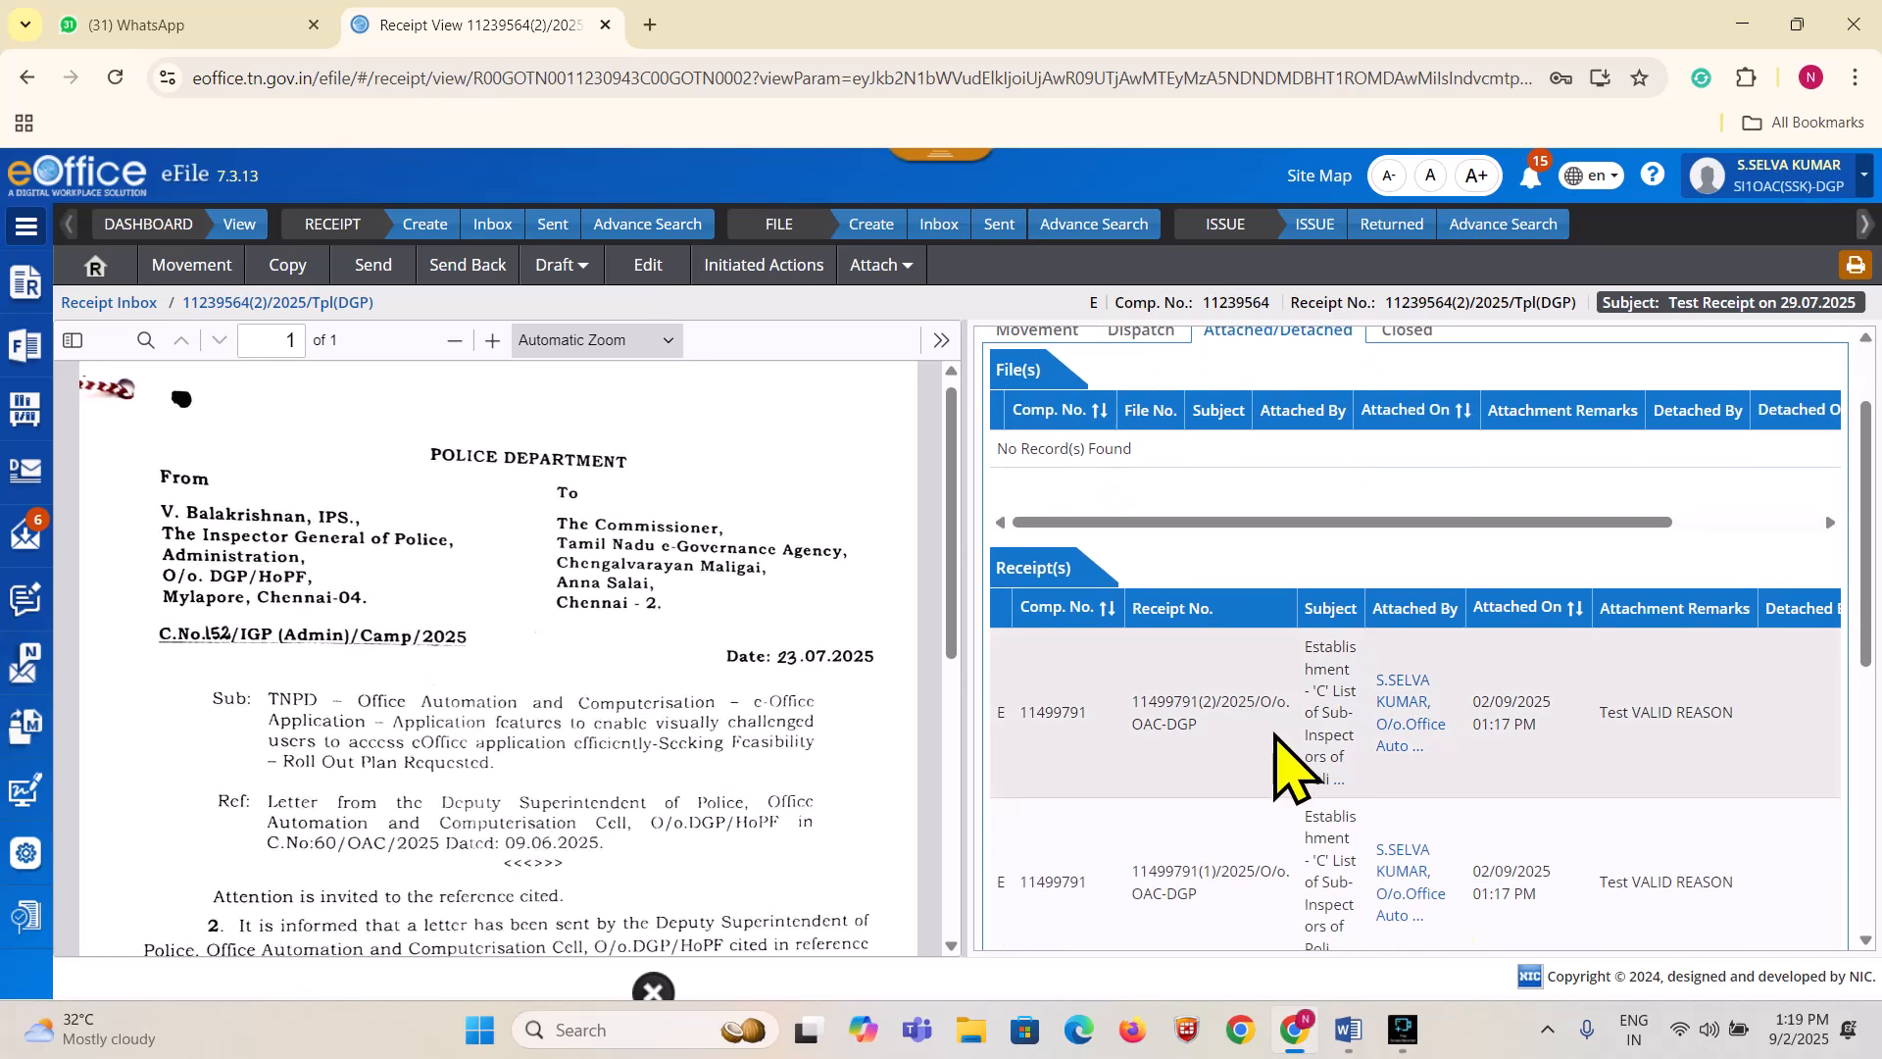
pyautogui.scroll(1, 1286, 769)
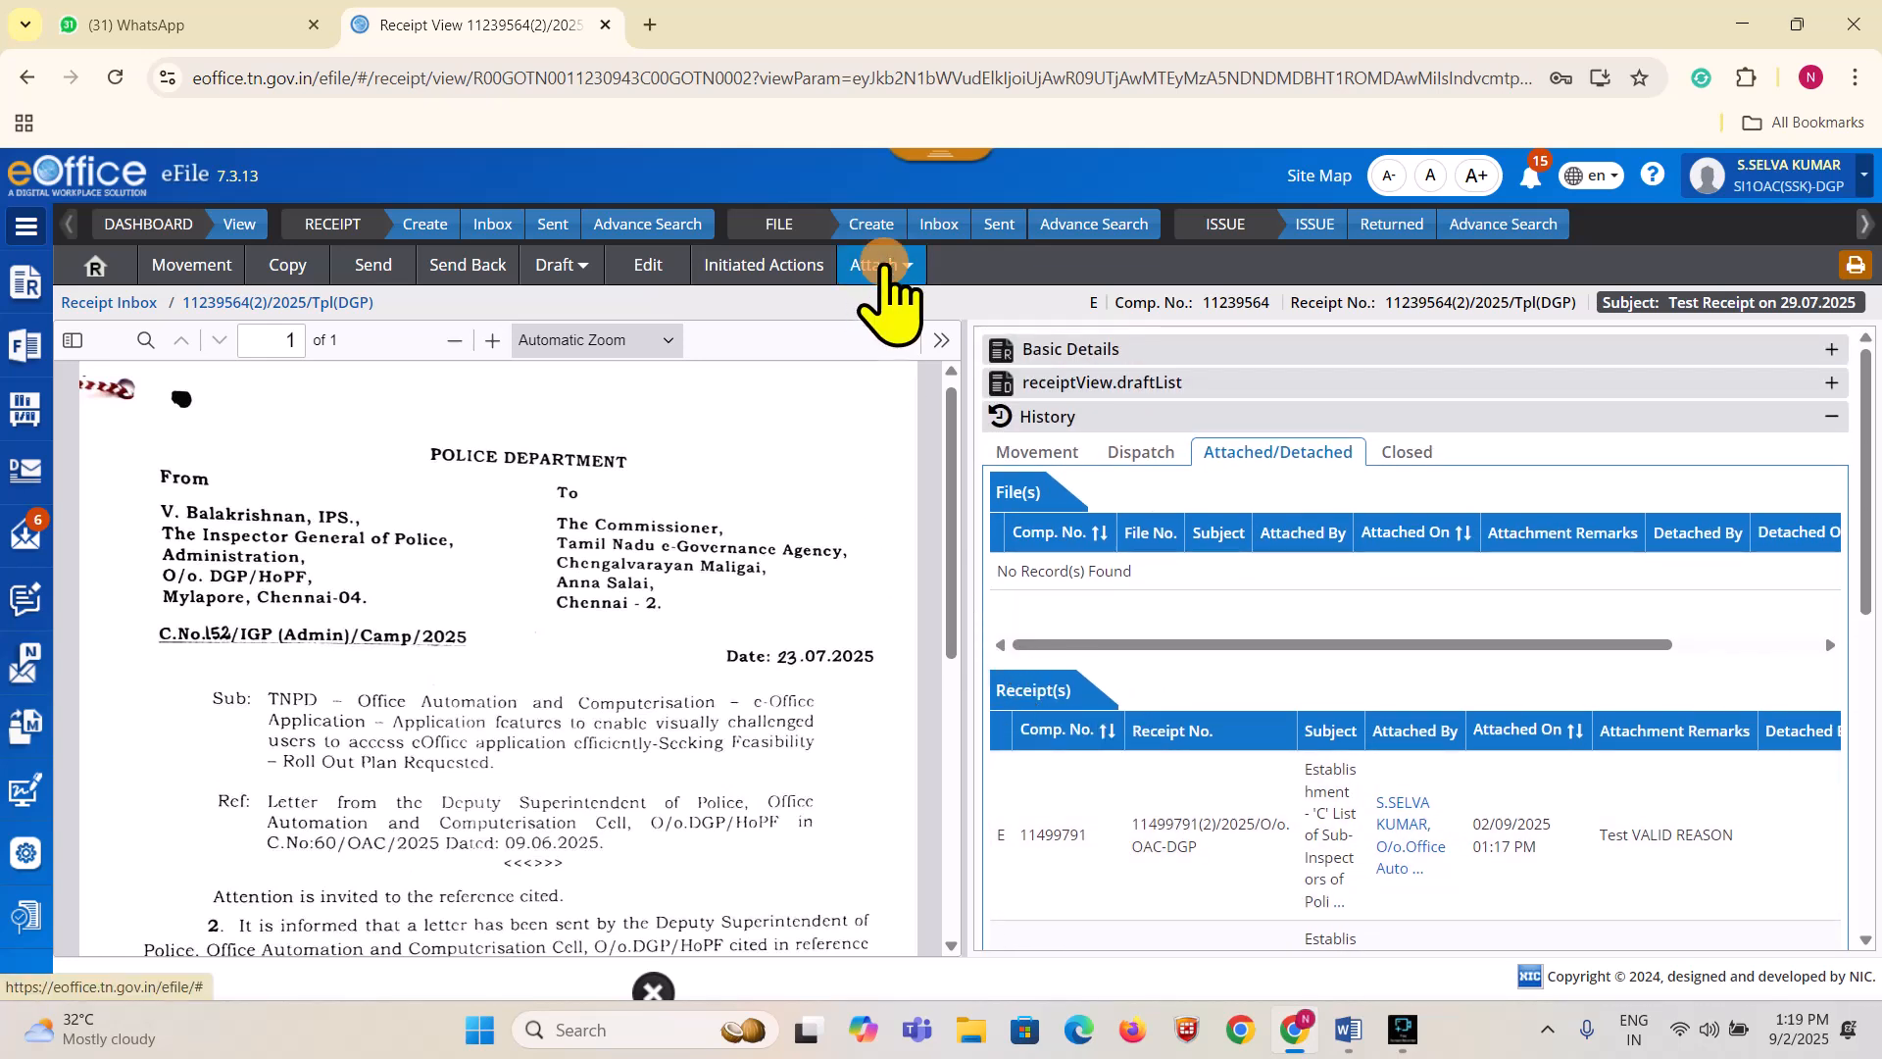
# From the test receipt's attached receipts list, view receipt 11503314/2025/O/o. OAC-DGP and return to the list
pyautogui.click(882, 266)
pyautogui.click(892, 341)
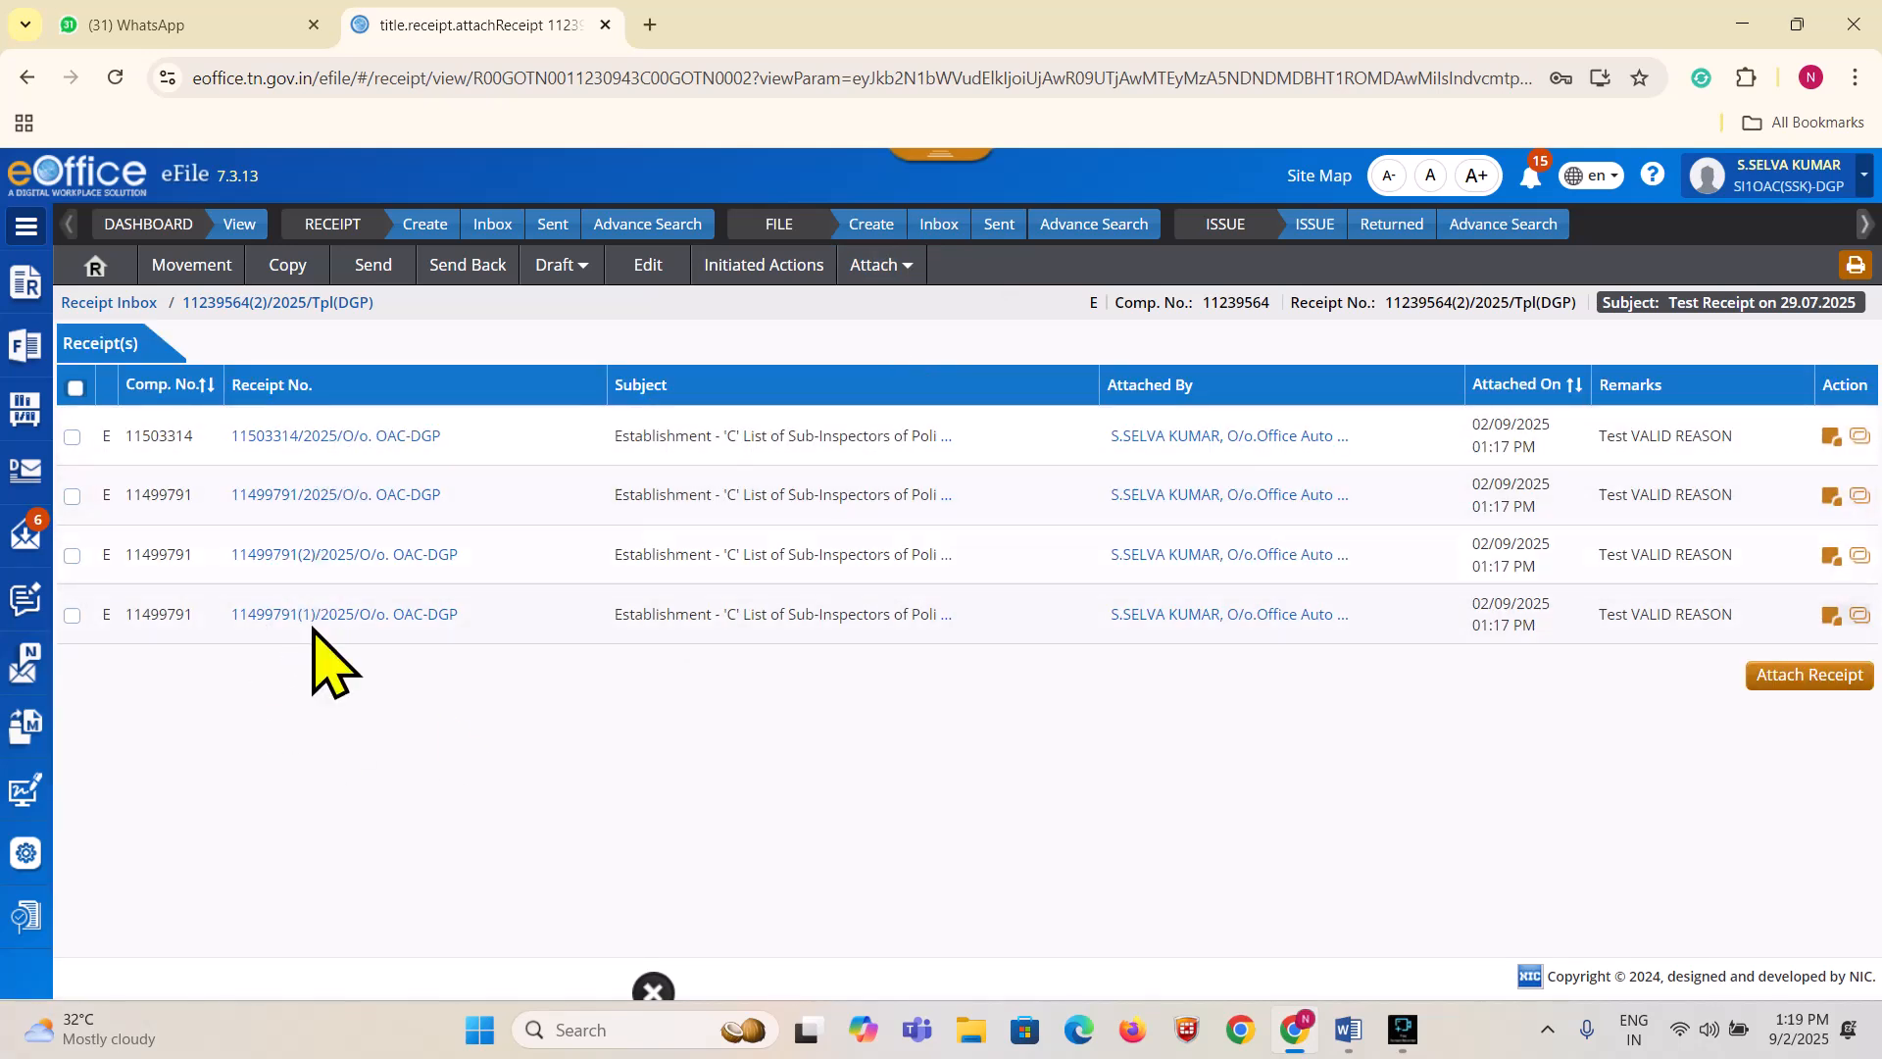
pyautogui.click(330, 438)
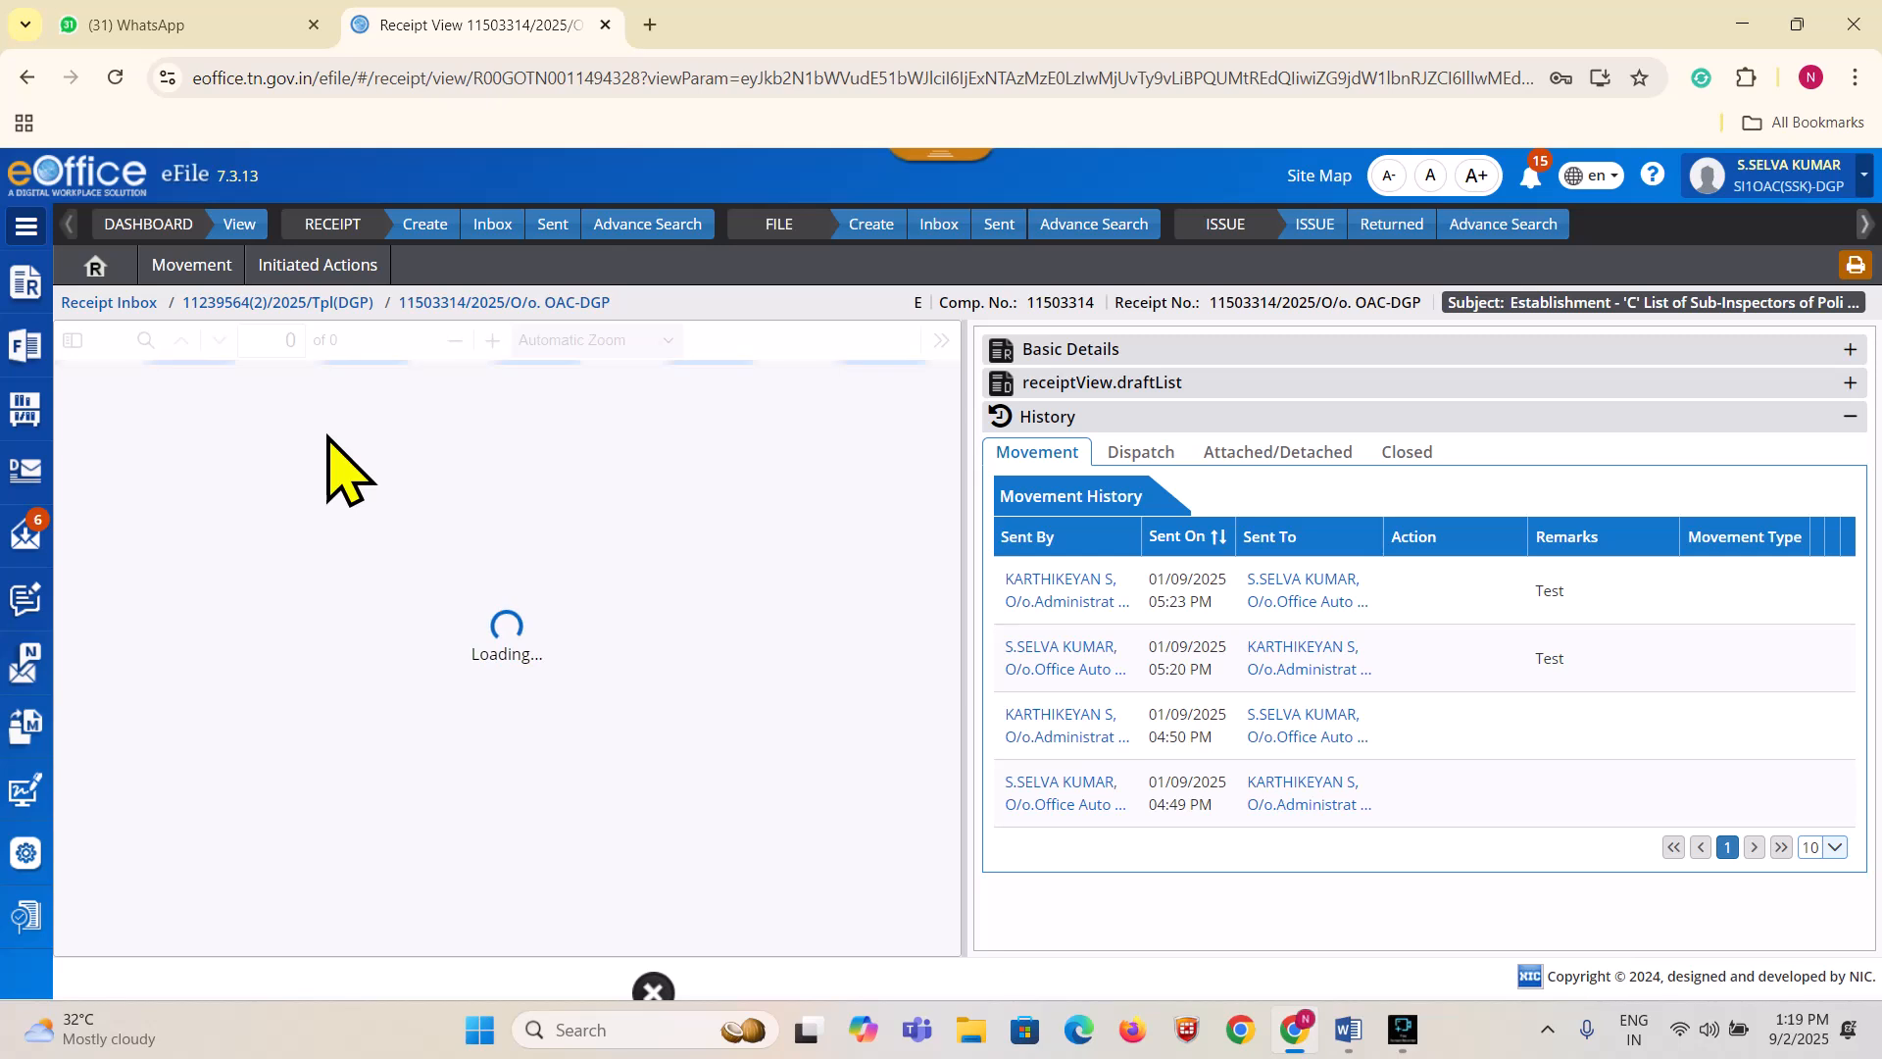
pyautogui.click(27, 78)
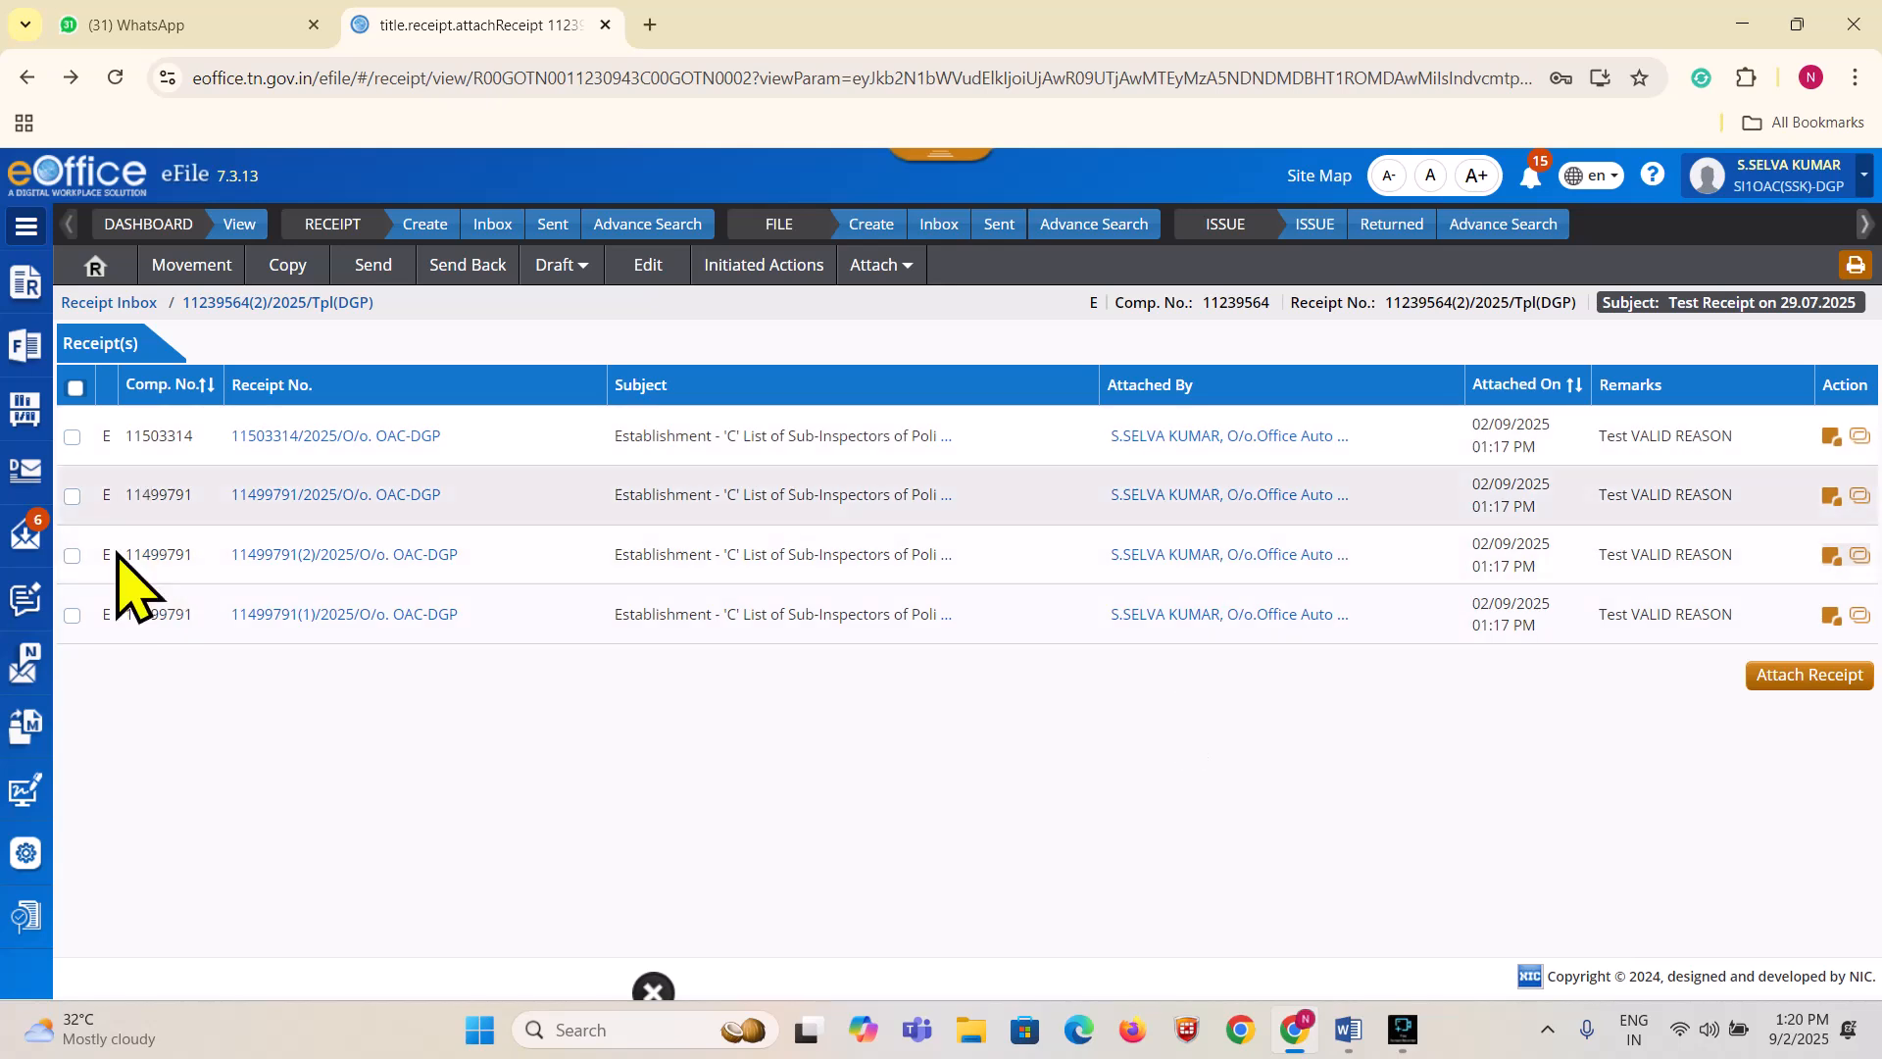
pyautogui.click(72, 437)
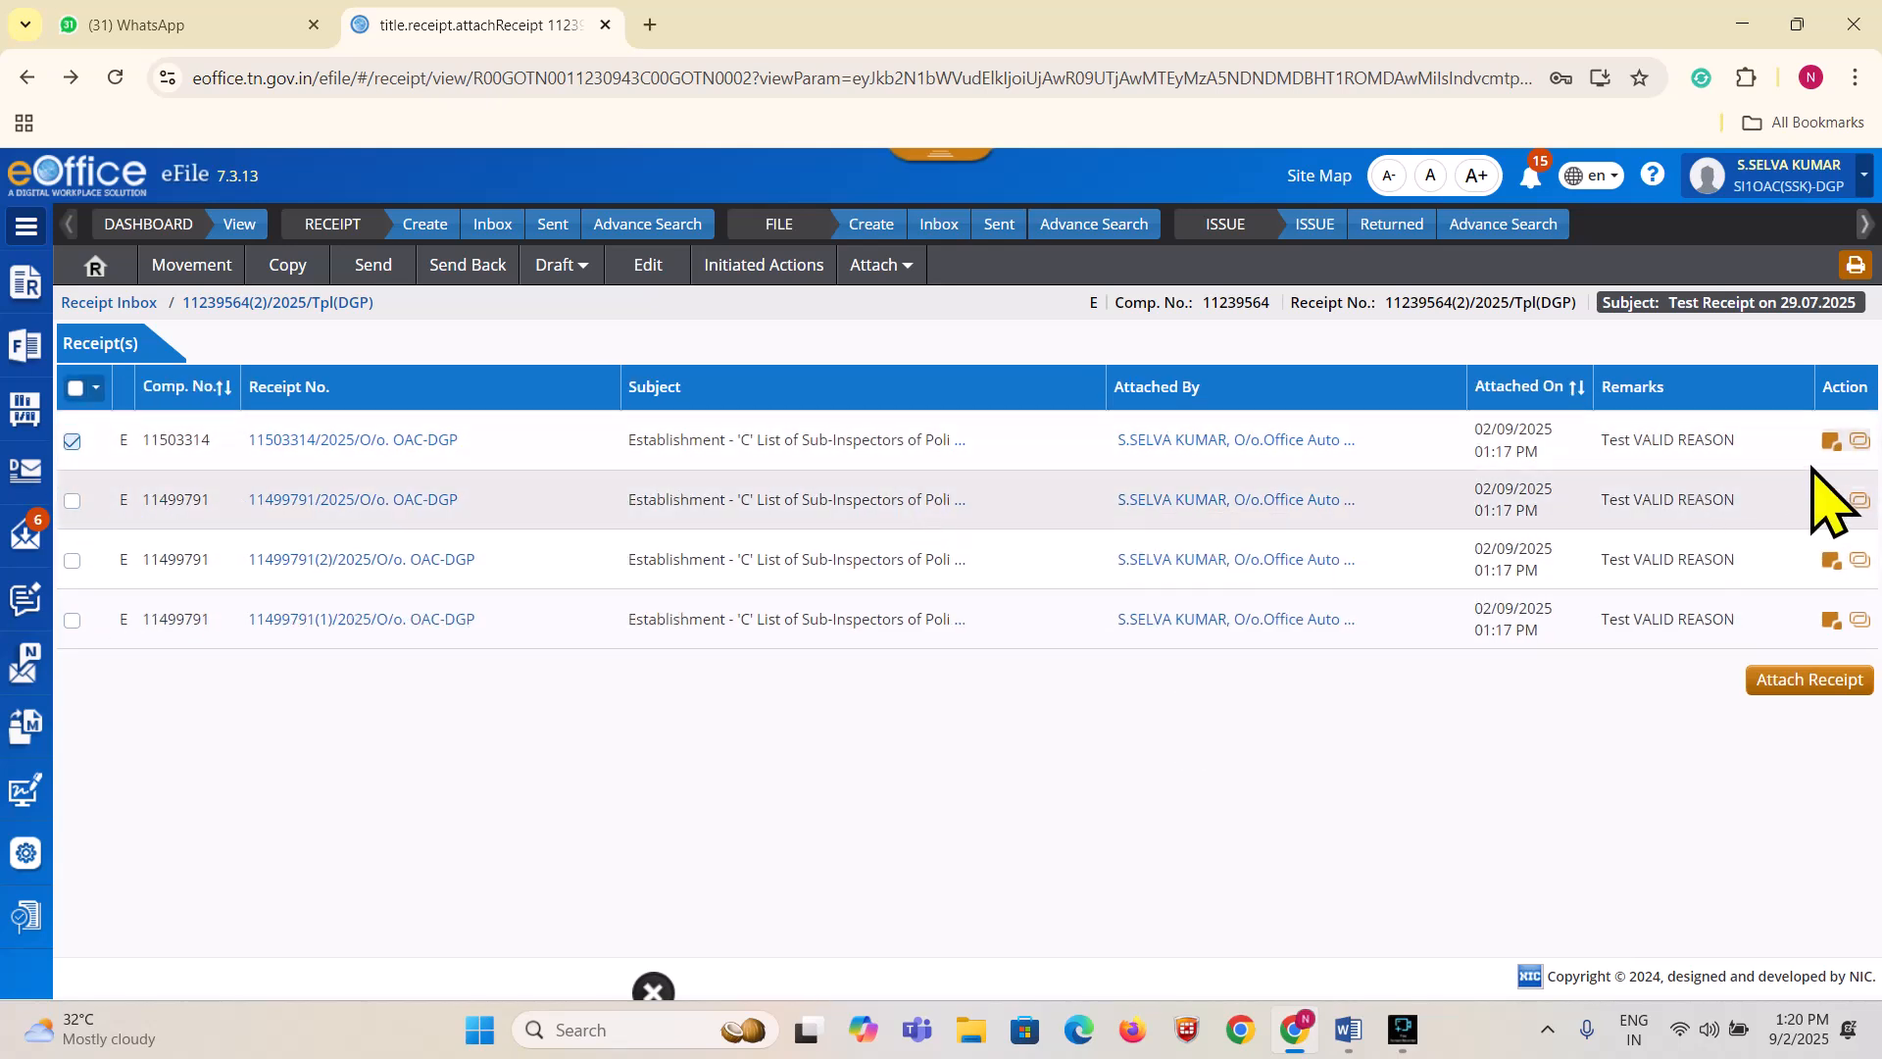
pyautogui.click(71, 440)
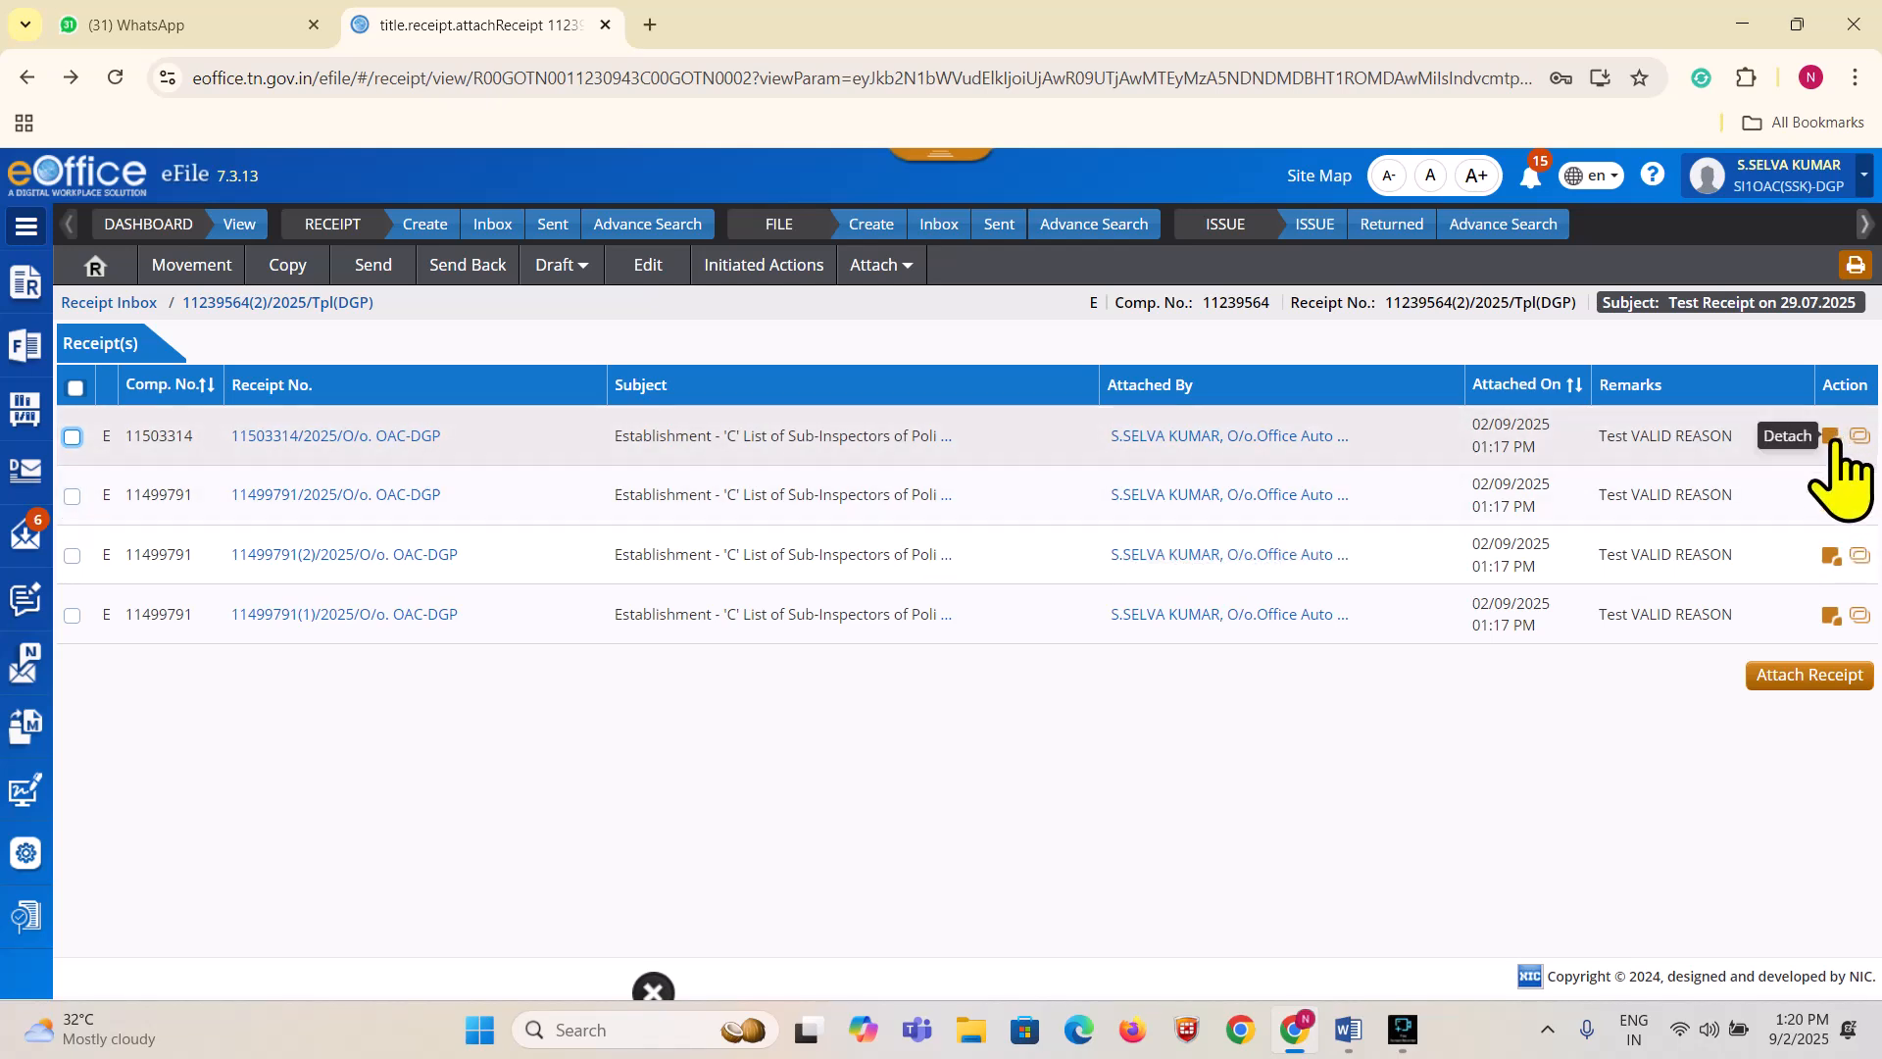
pyautogui.click(1829, 435)
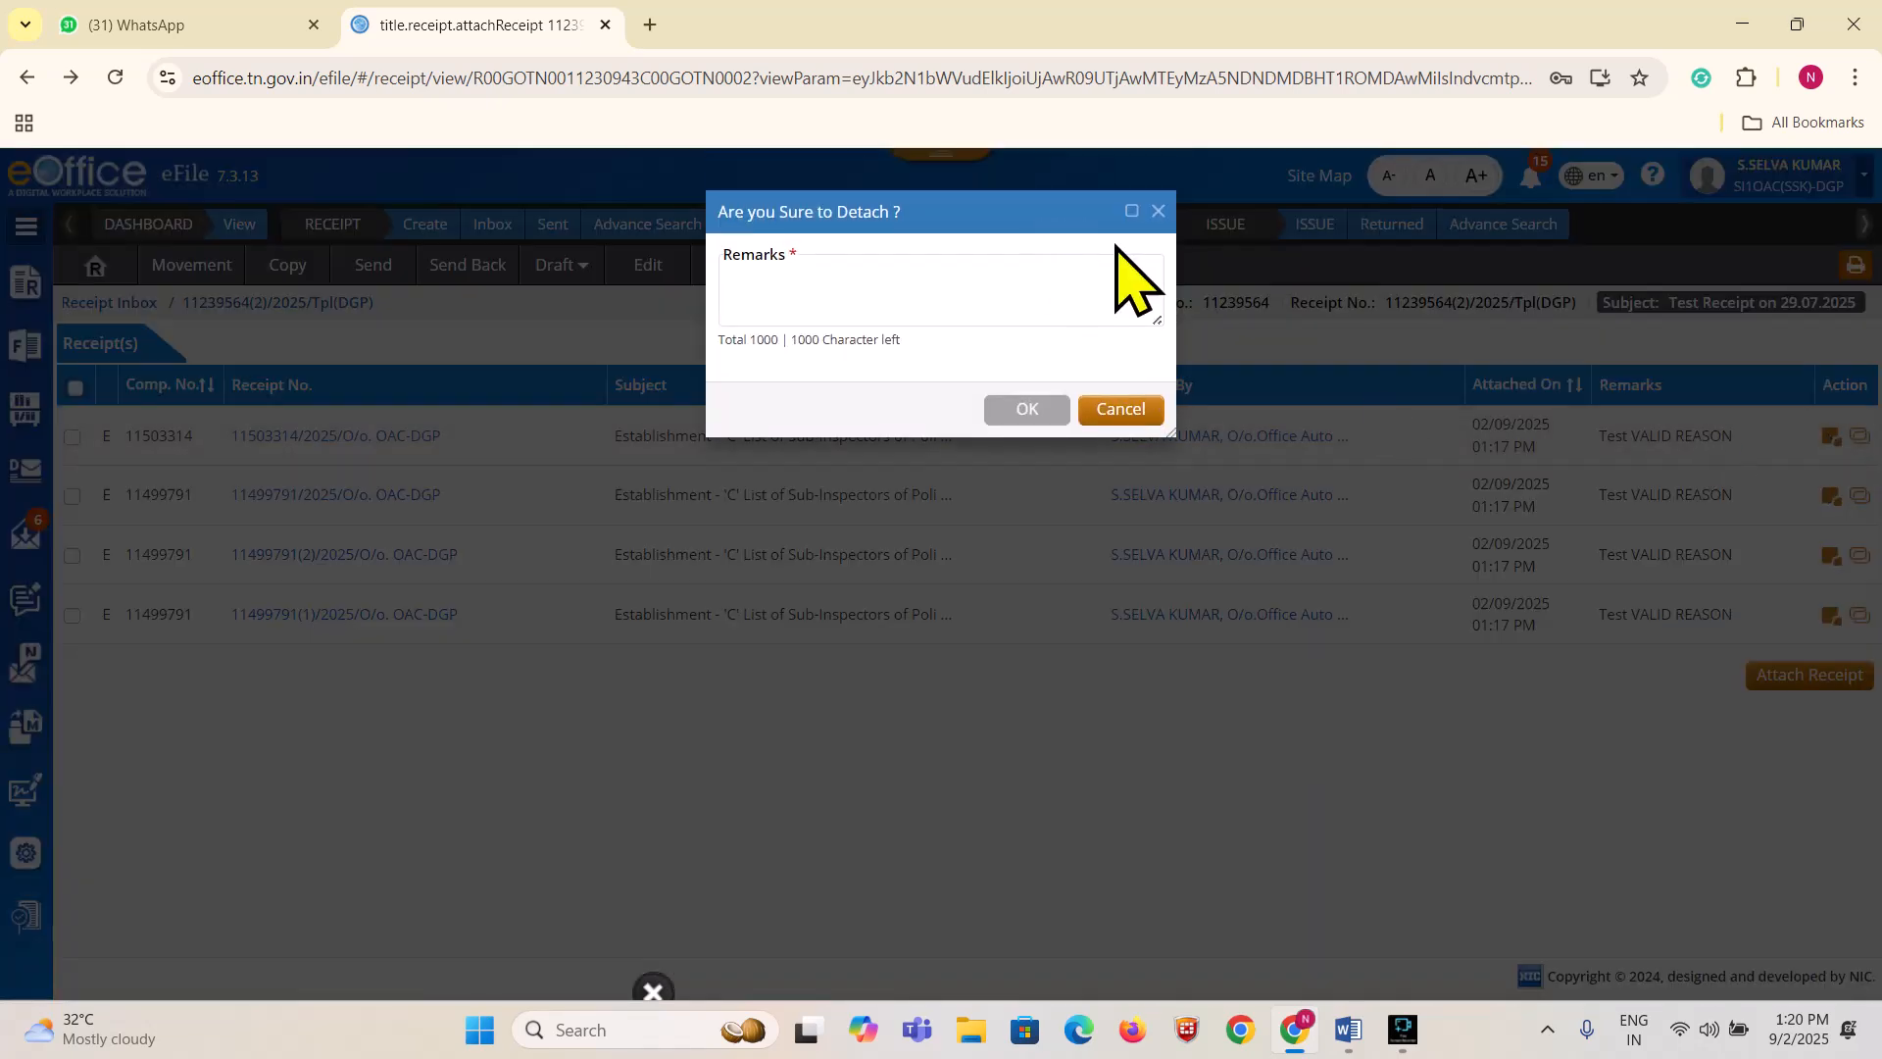
pyautogui.click(1155, 202)
# Detach receipts 11503314/2025, 11499791/2025 and 11499791(2)/2025 from the test receipt with the remark "Test VALD REASON"
pyautogui.click(71, 437)
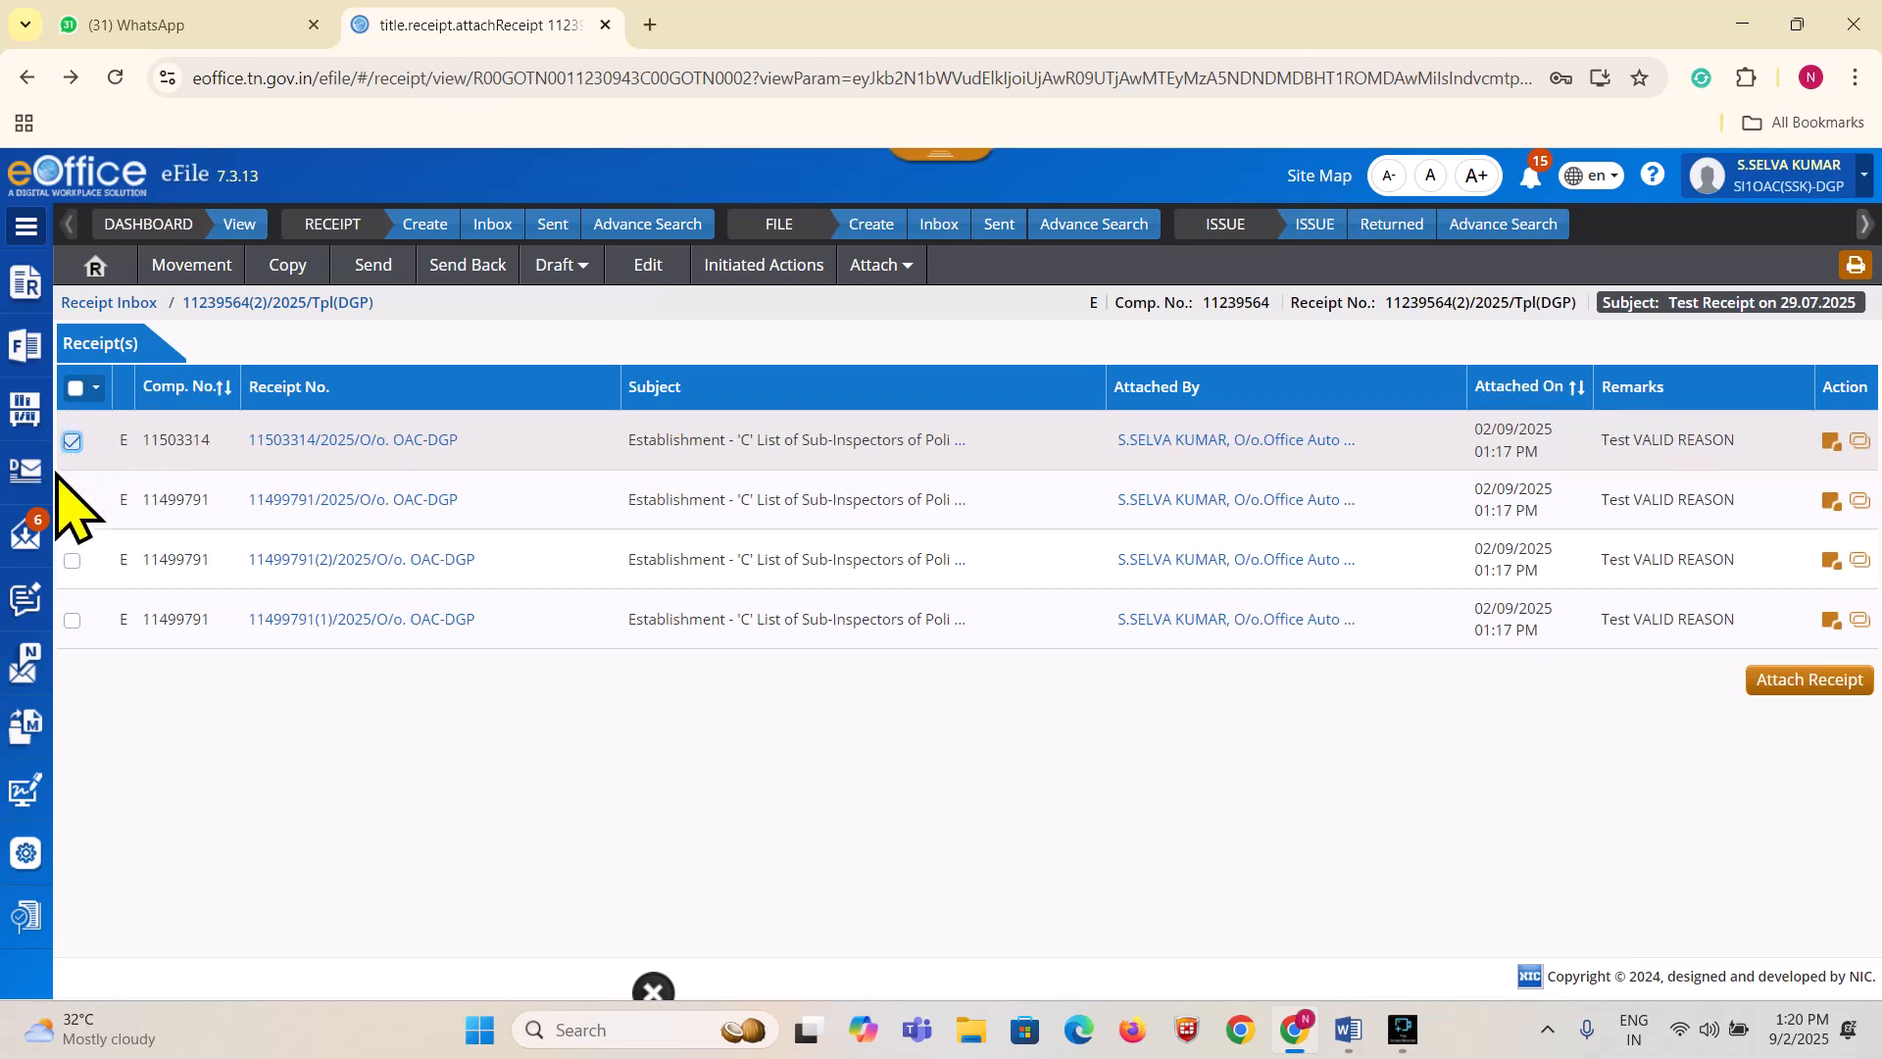
pyautogui.click(72, 497)
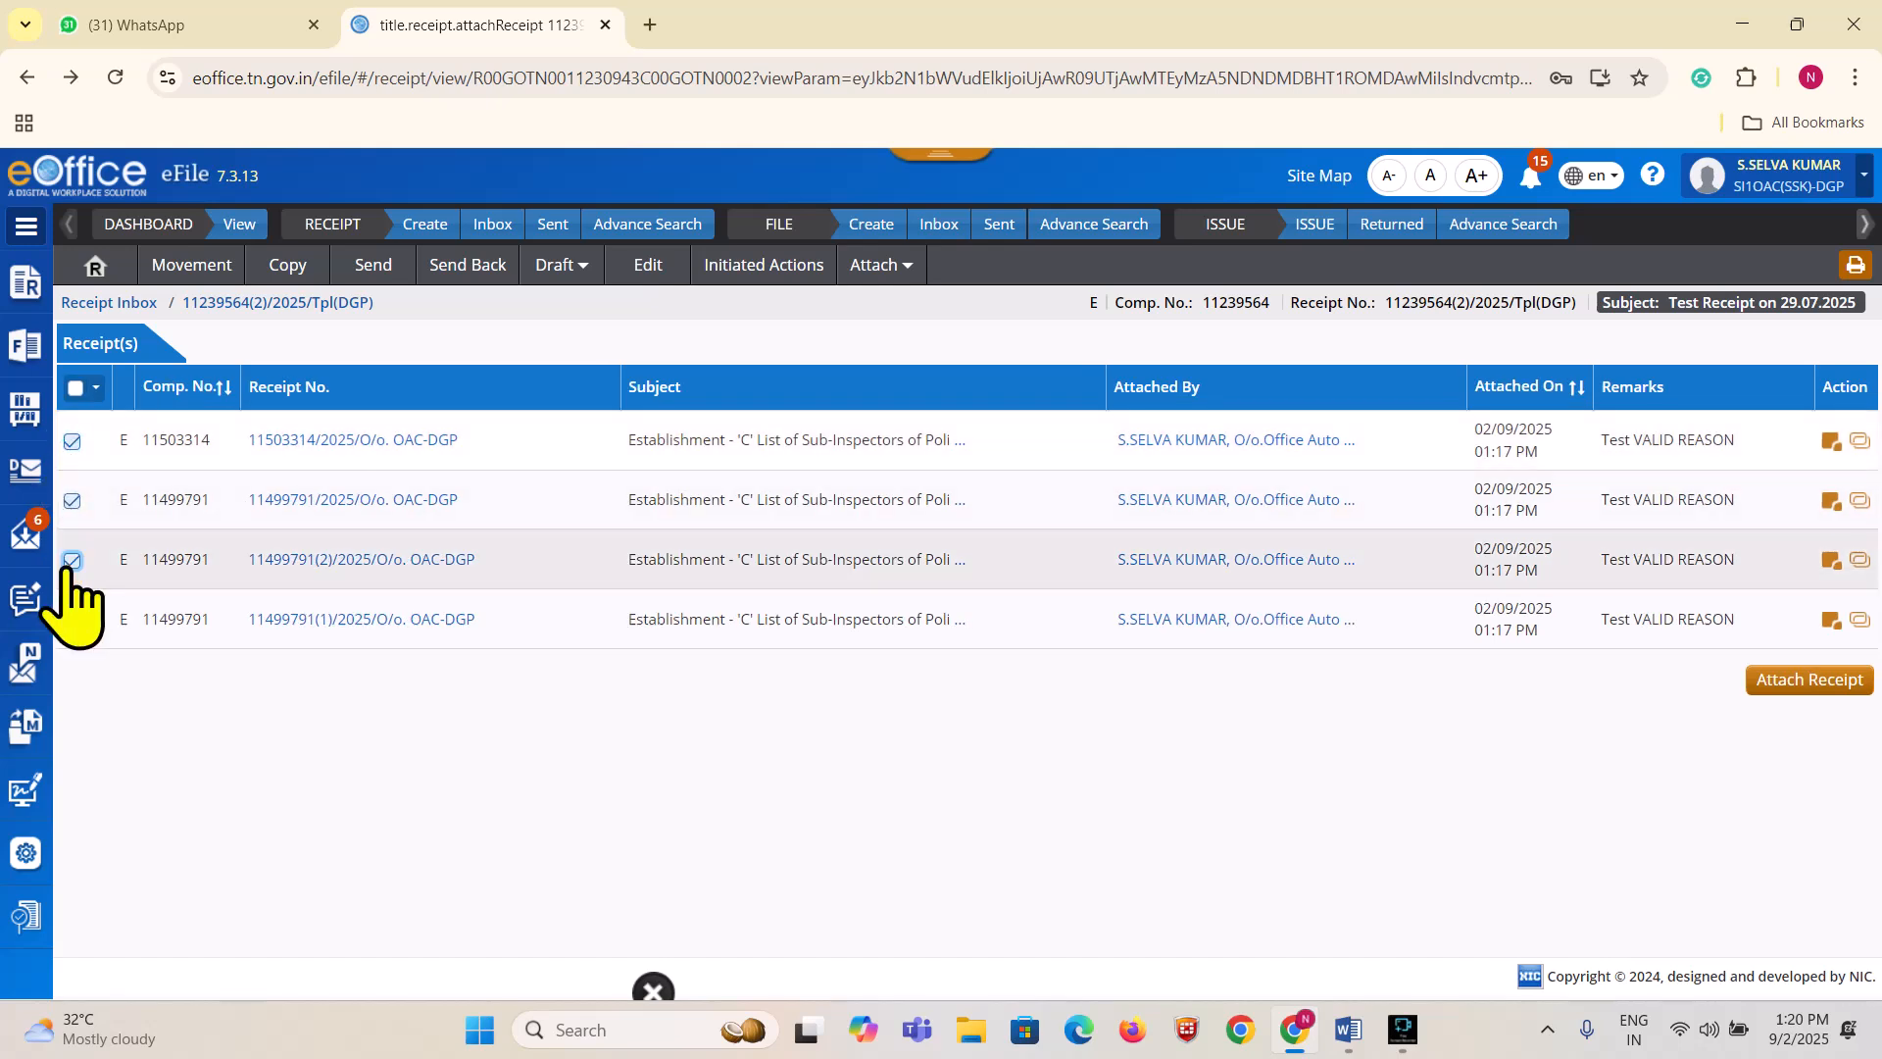
pyautogui.click(95, 388)
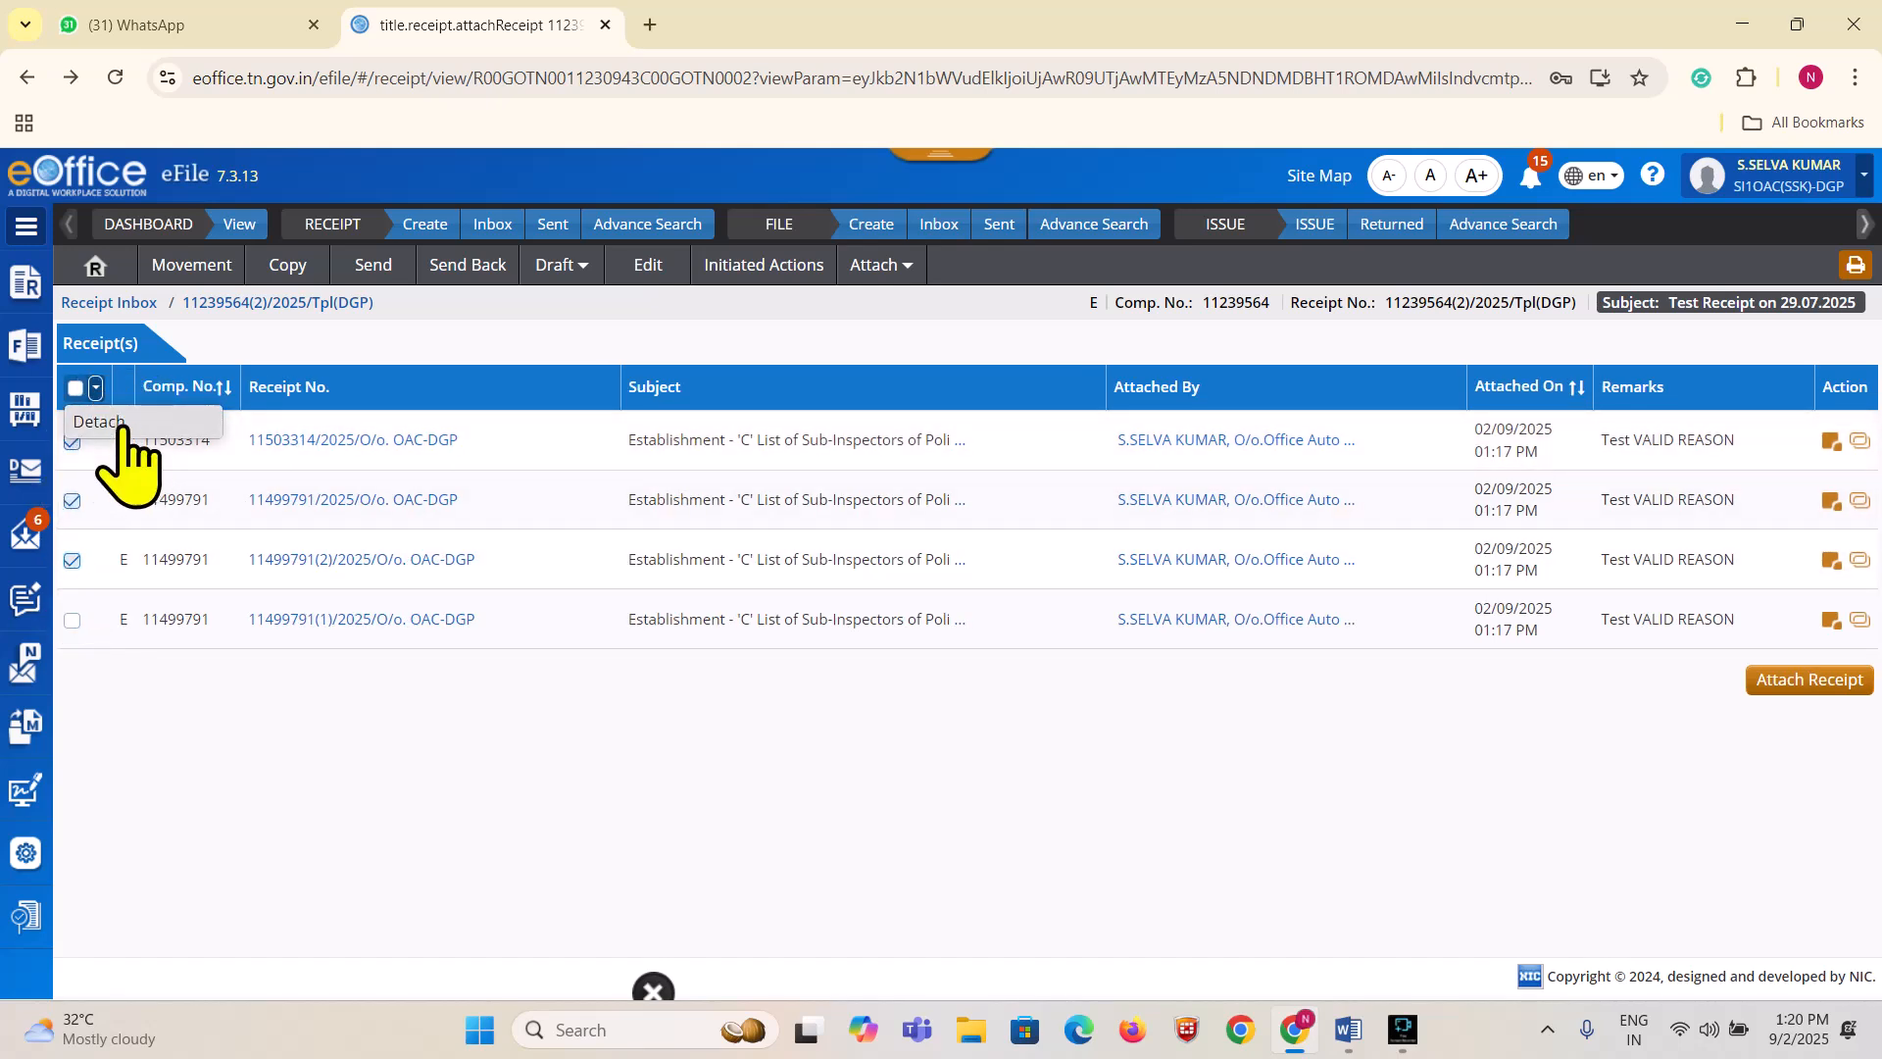
pyautogui.click(134, 425)
pyautogui.click(894, 291)
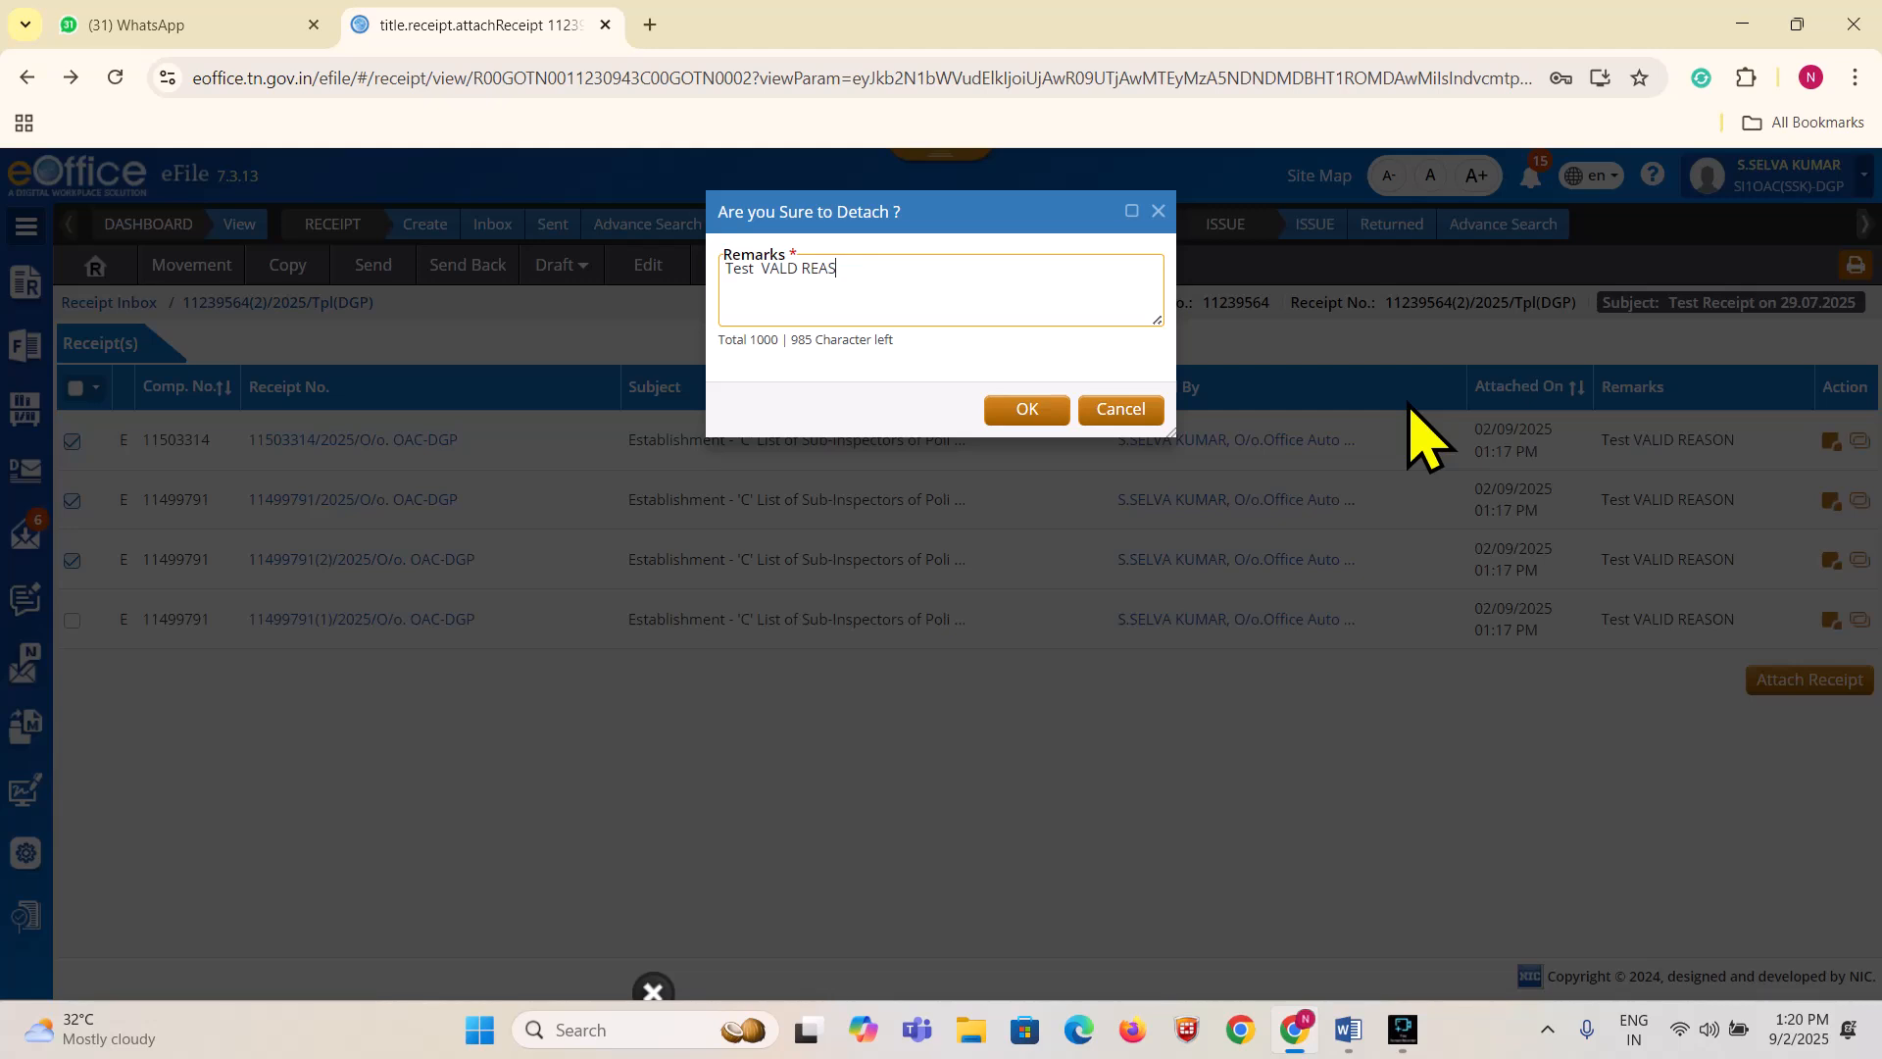
pyautogui.click(1024, 410)
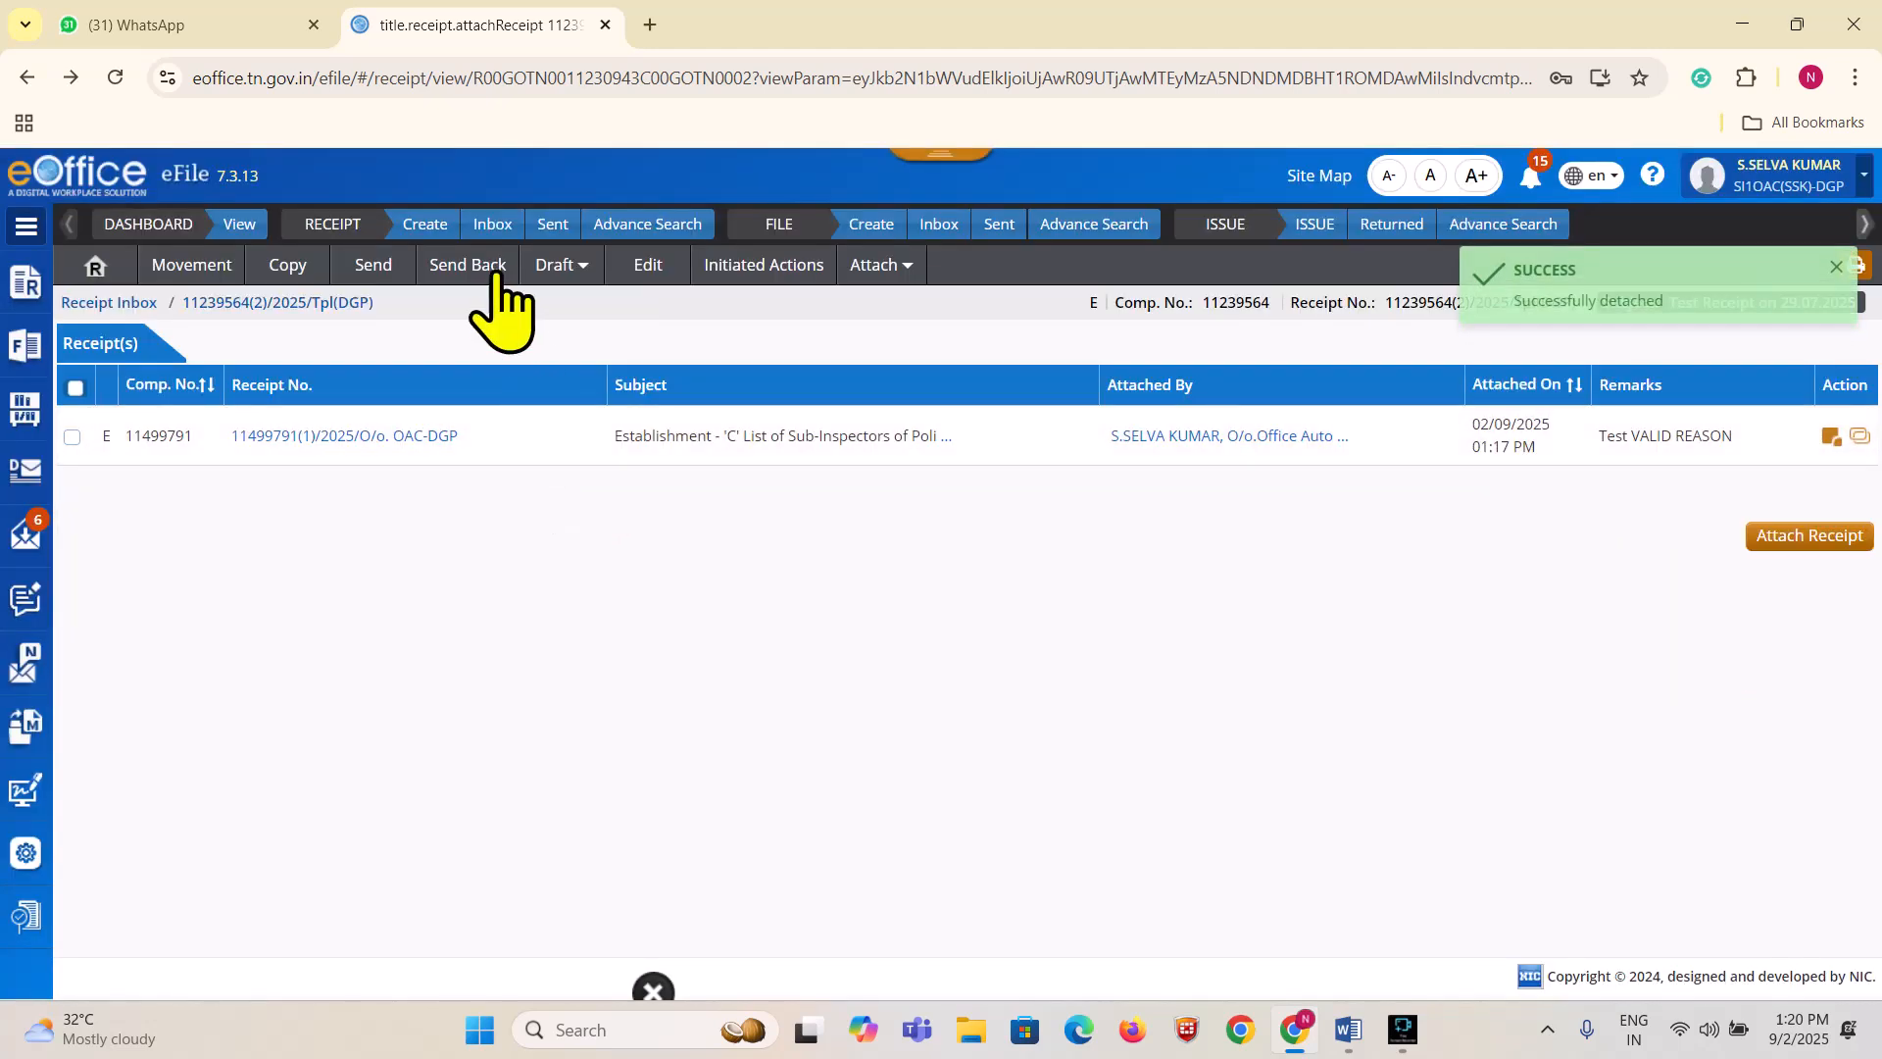
# Check the receipt Inbox and the Created receipts list for the detached receipts
pyautogui.click(492, 224)
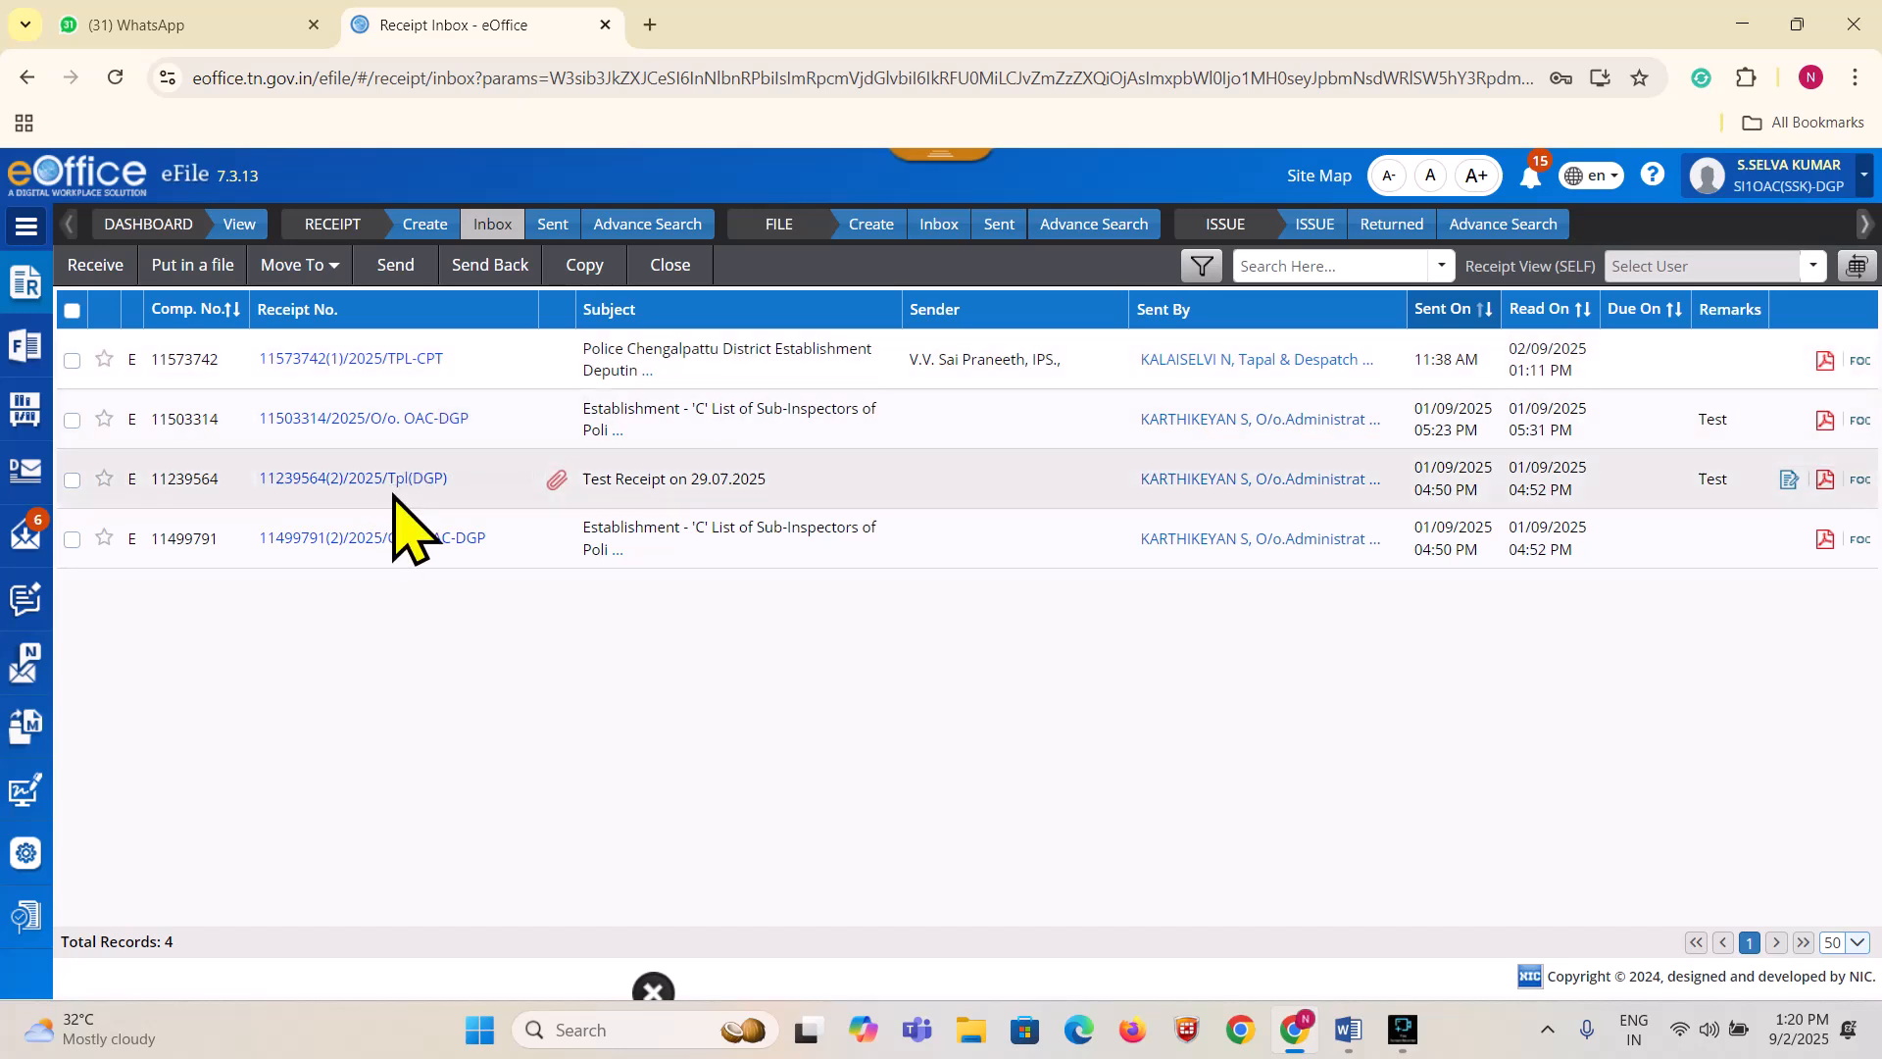
pyautogui.moveTo(46, 284)
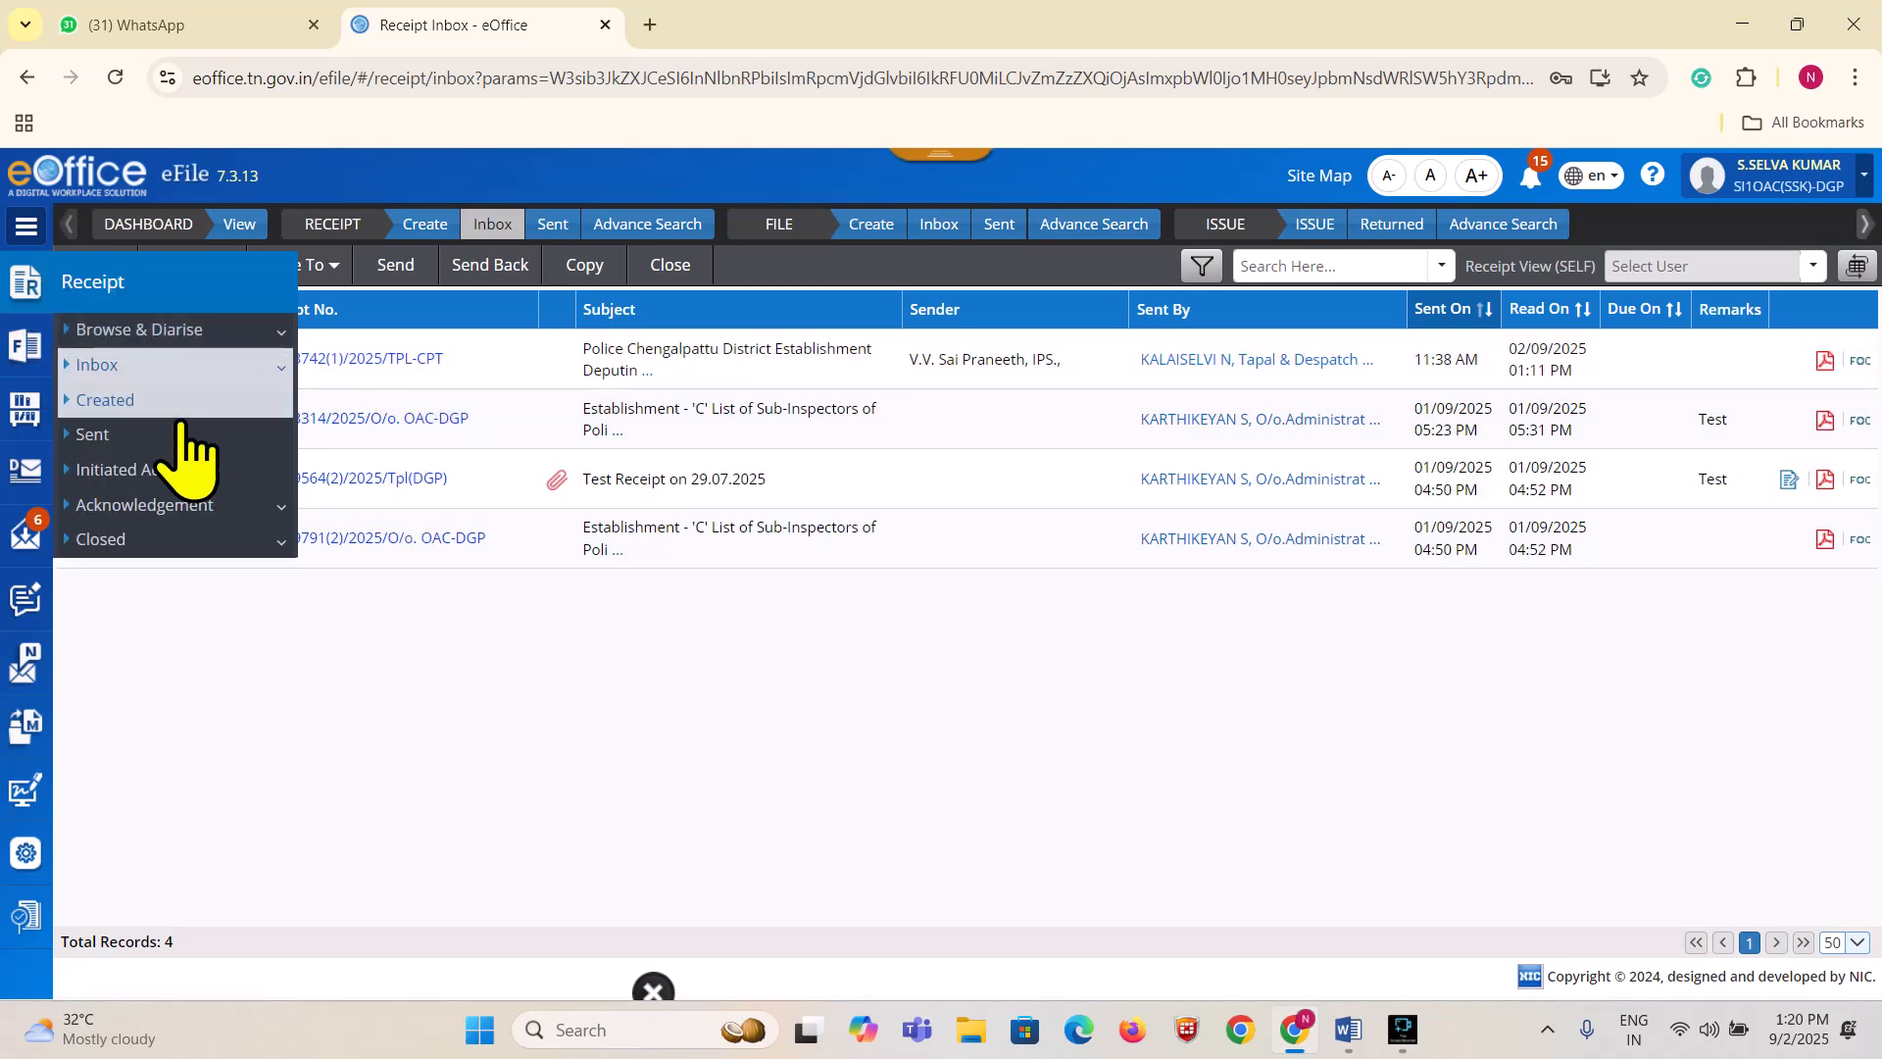
pyautogui.click(115, 401)
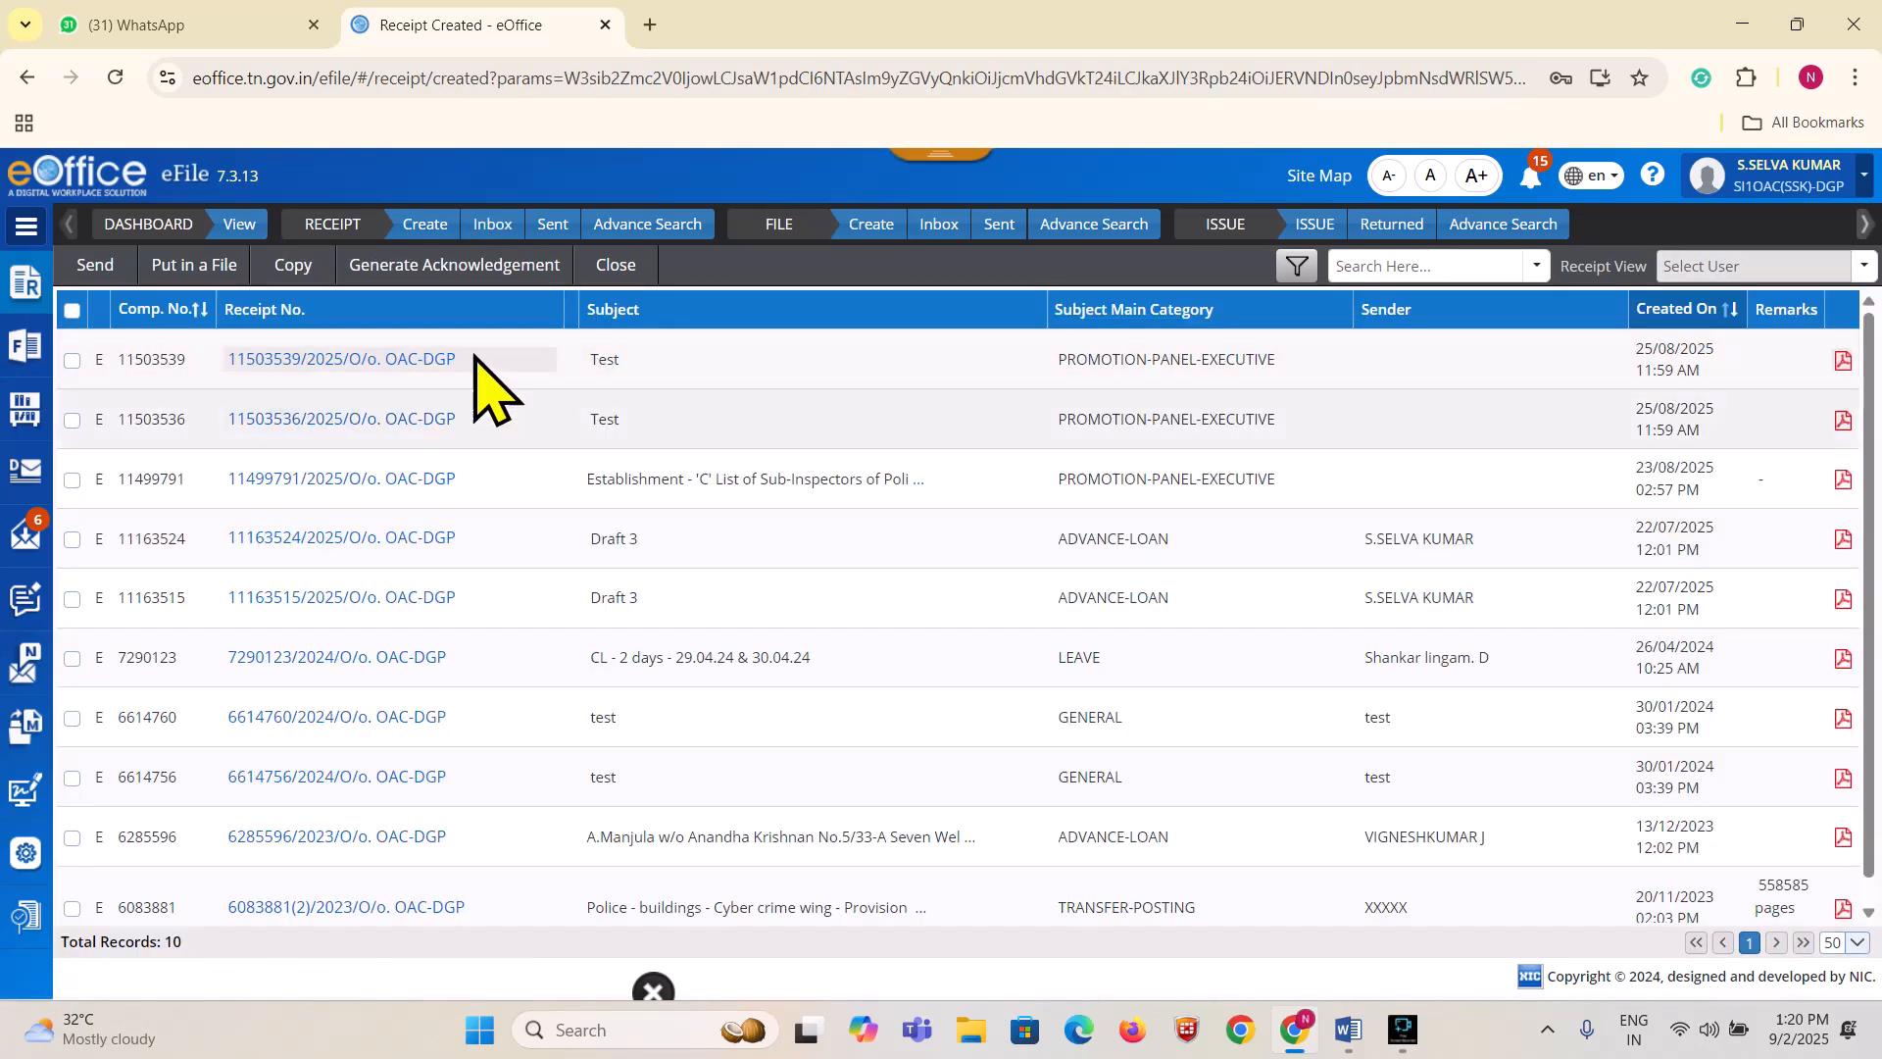
# Return to the receipt Inbox and check which attachments the test receipt still has
pyautogui.click(481, 224)
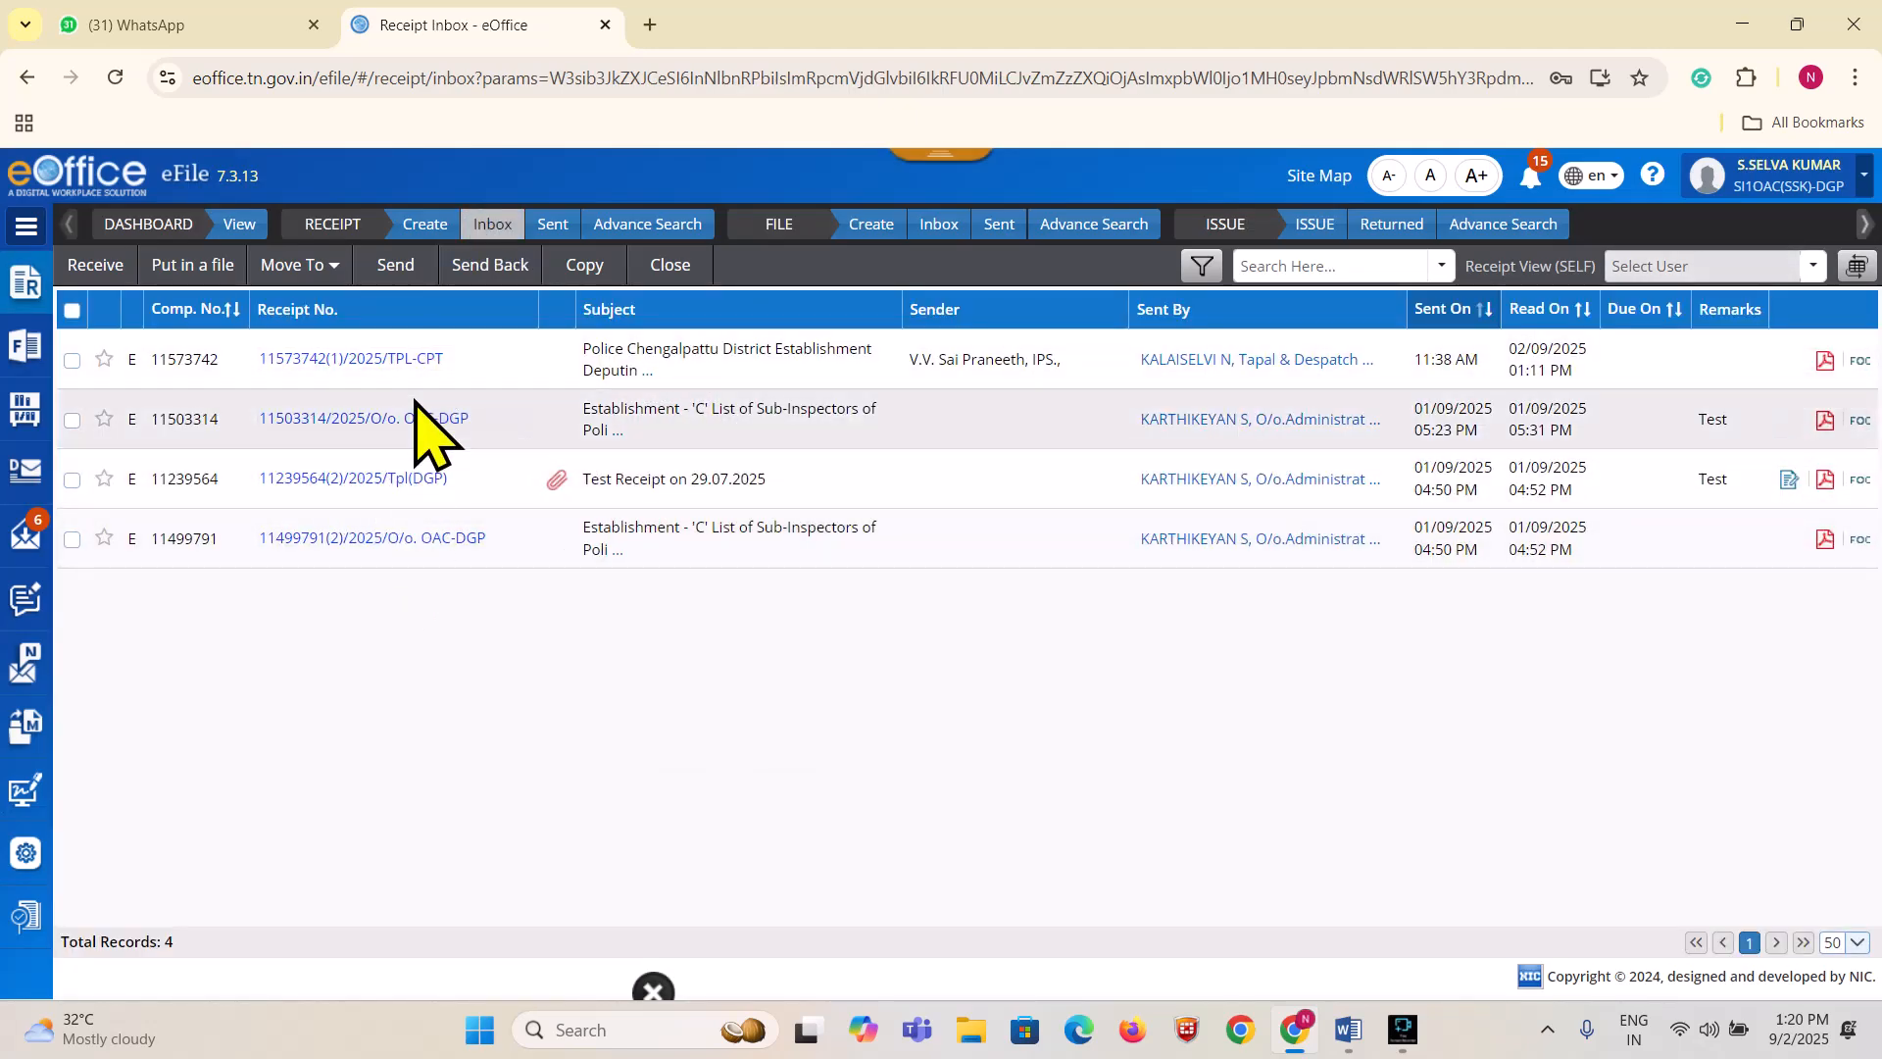
pyautogui.click(556, 482)
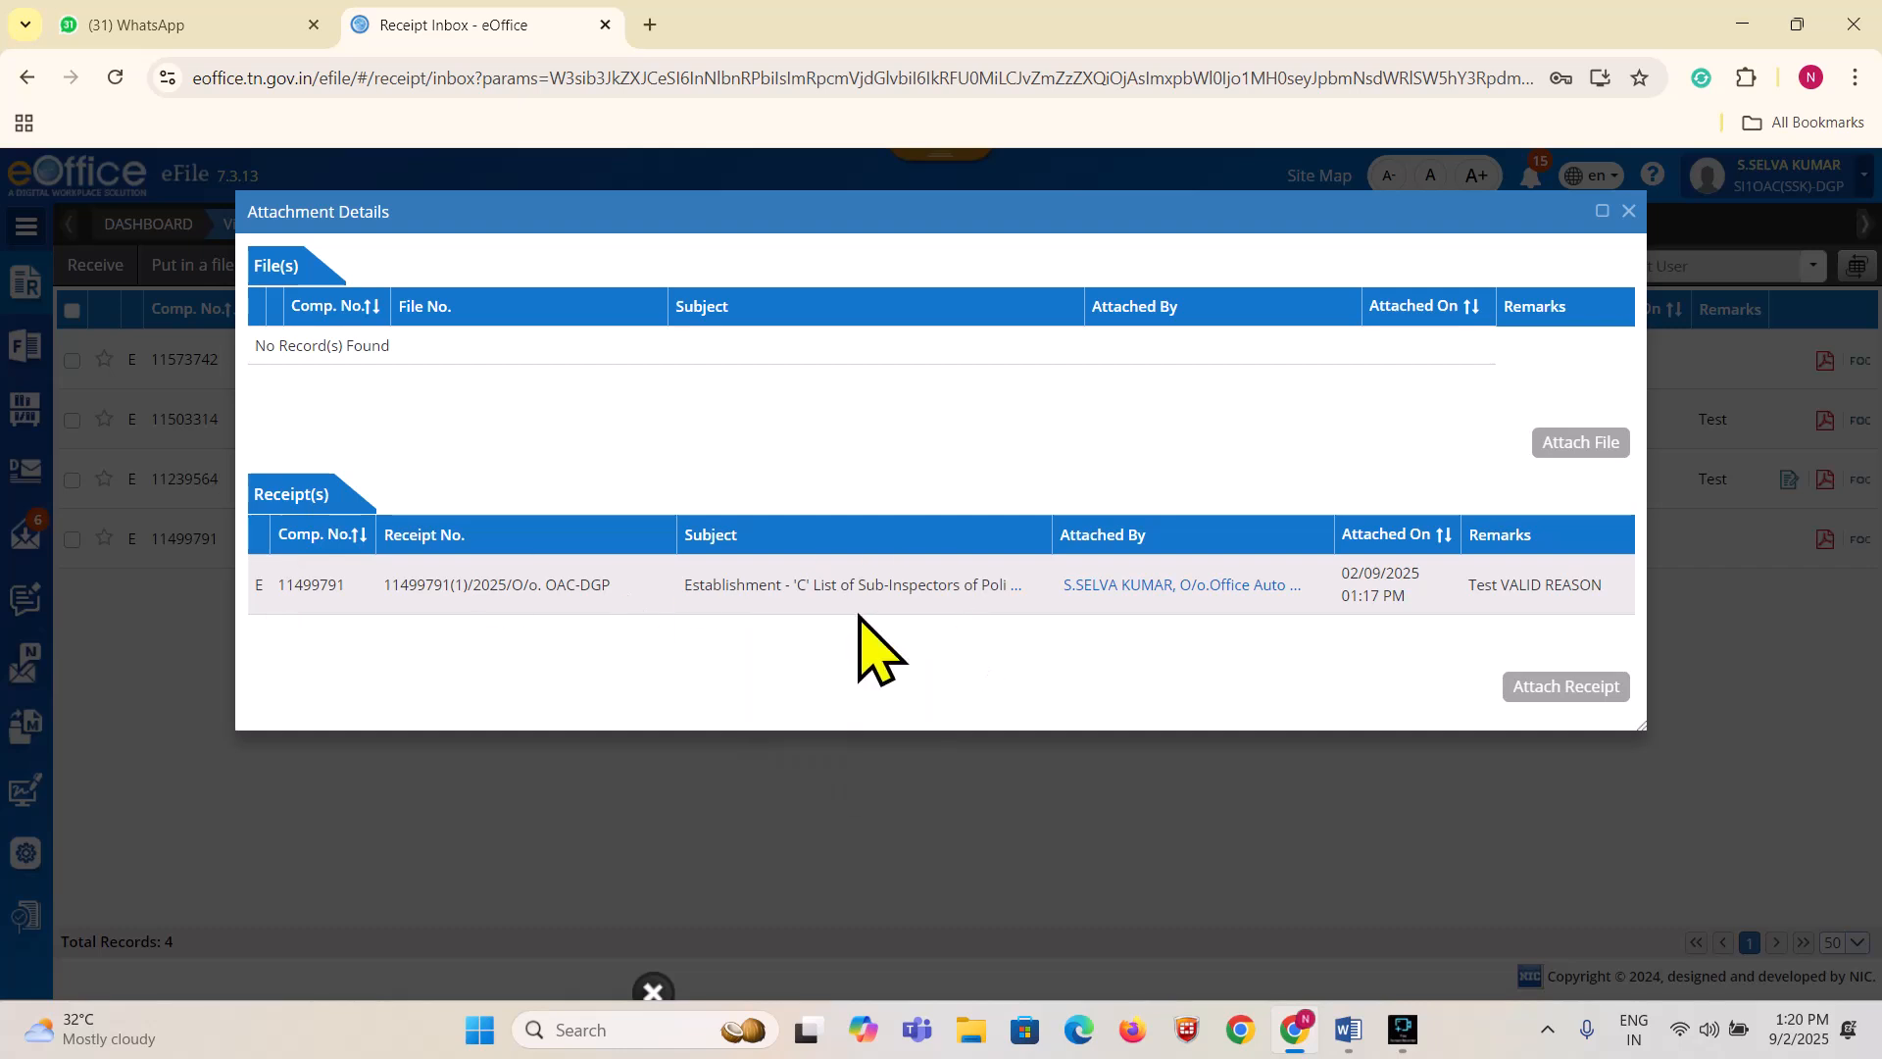
pyautogui.click(1629, 212)
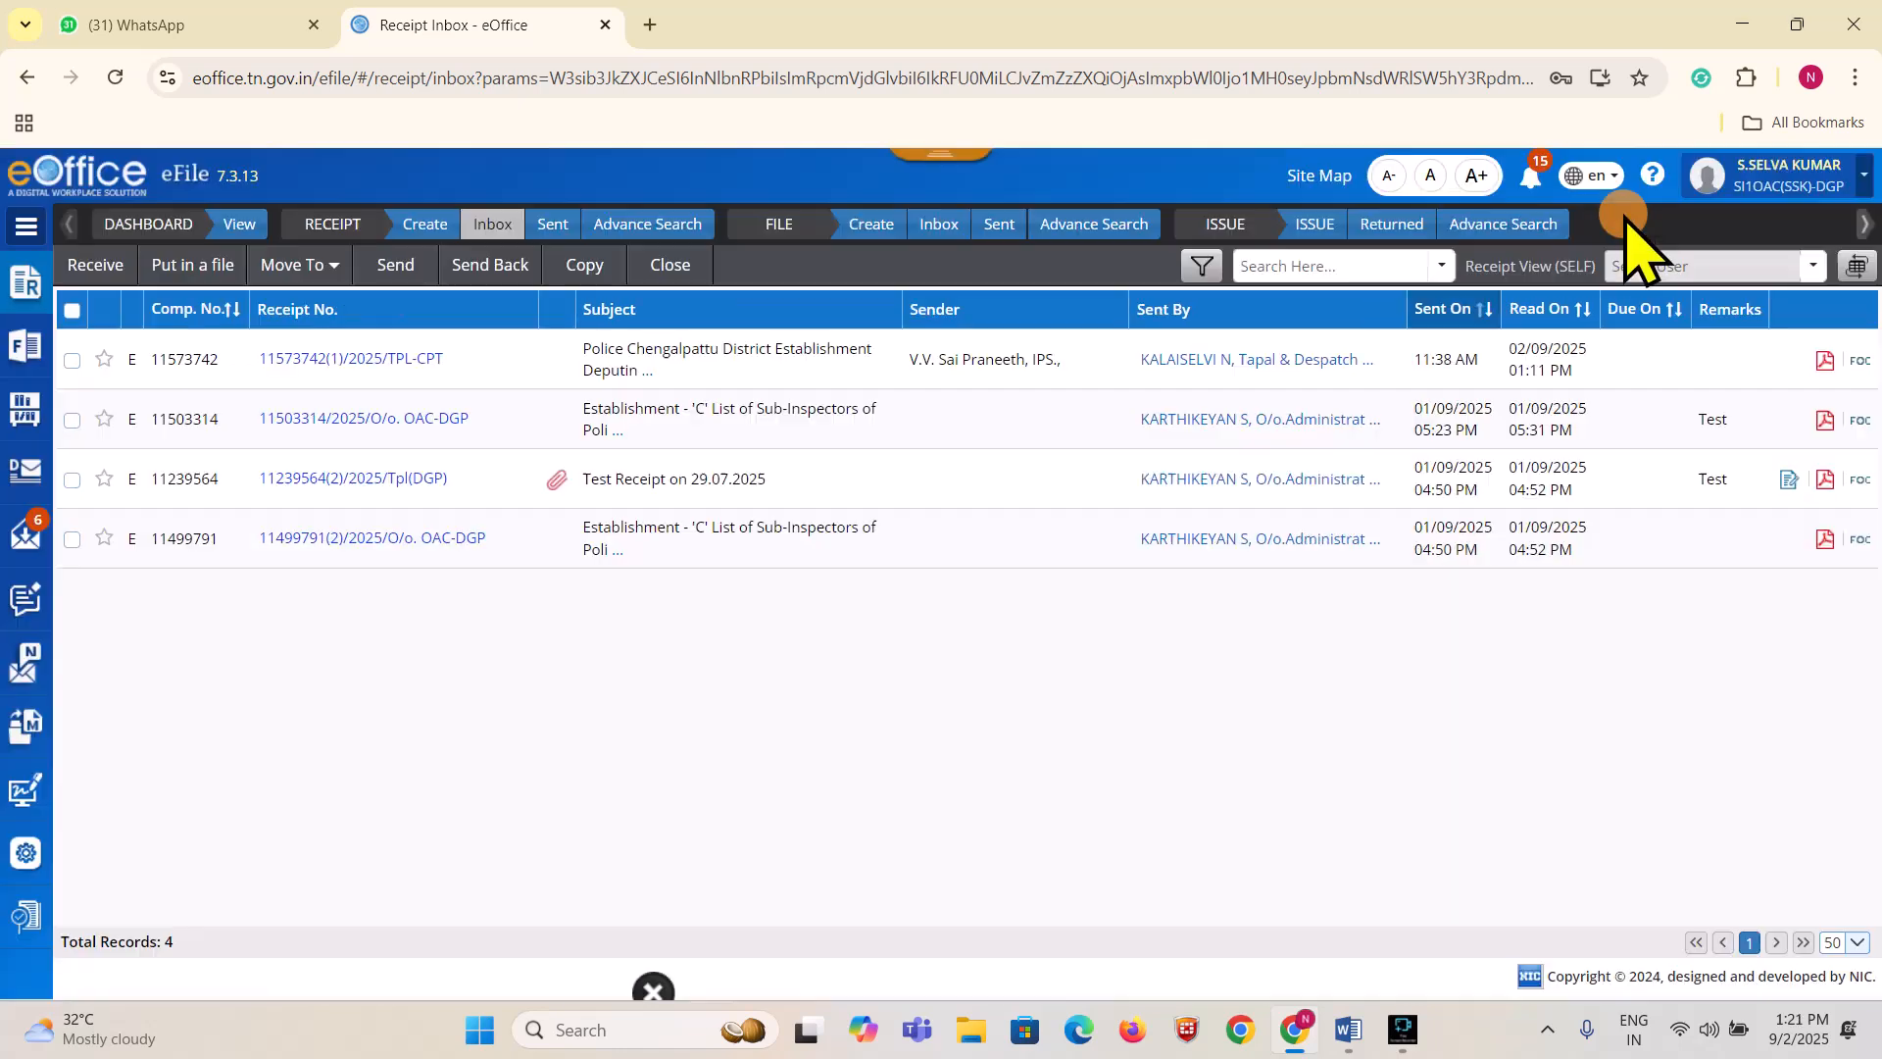
# Open the test receipt and examine its attached and detached history, including the detachment users, dates and remarks
pyautogui.click(424, 479)
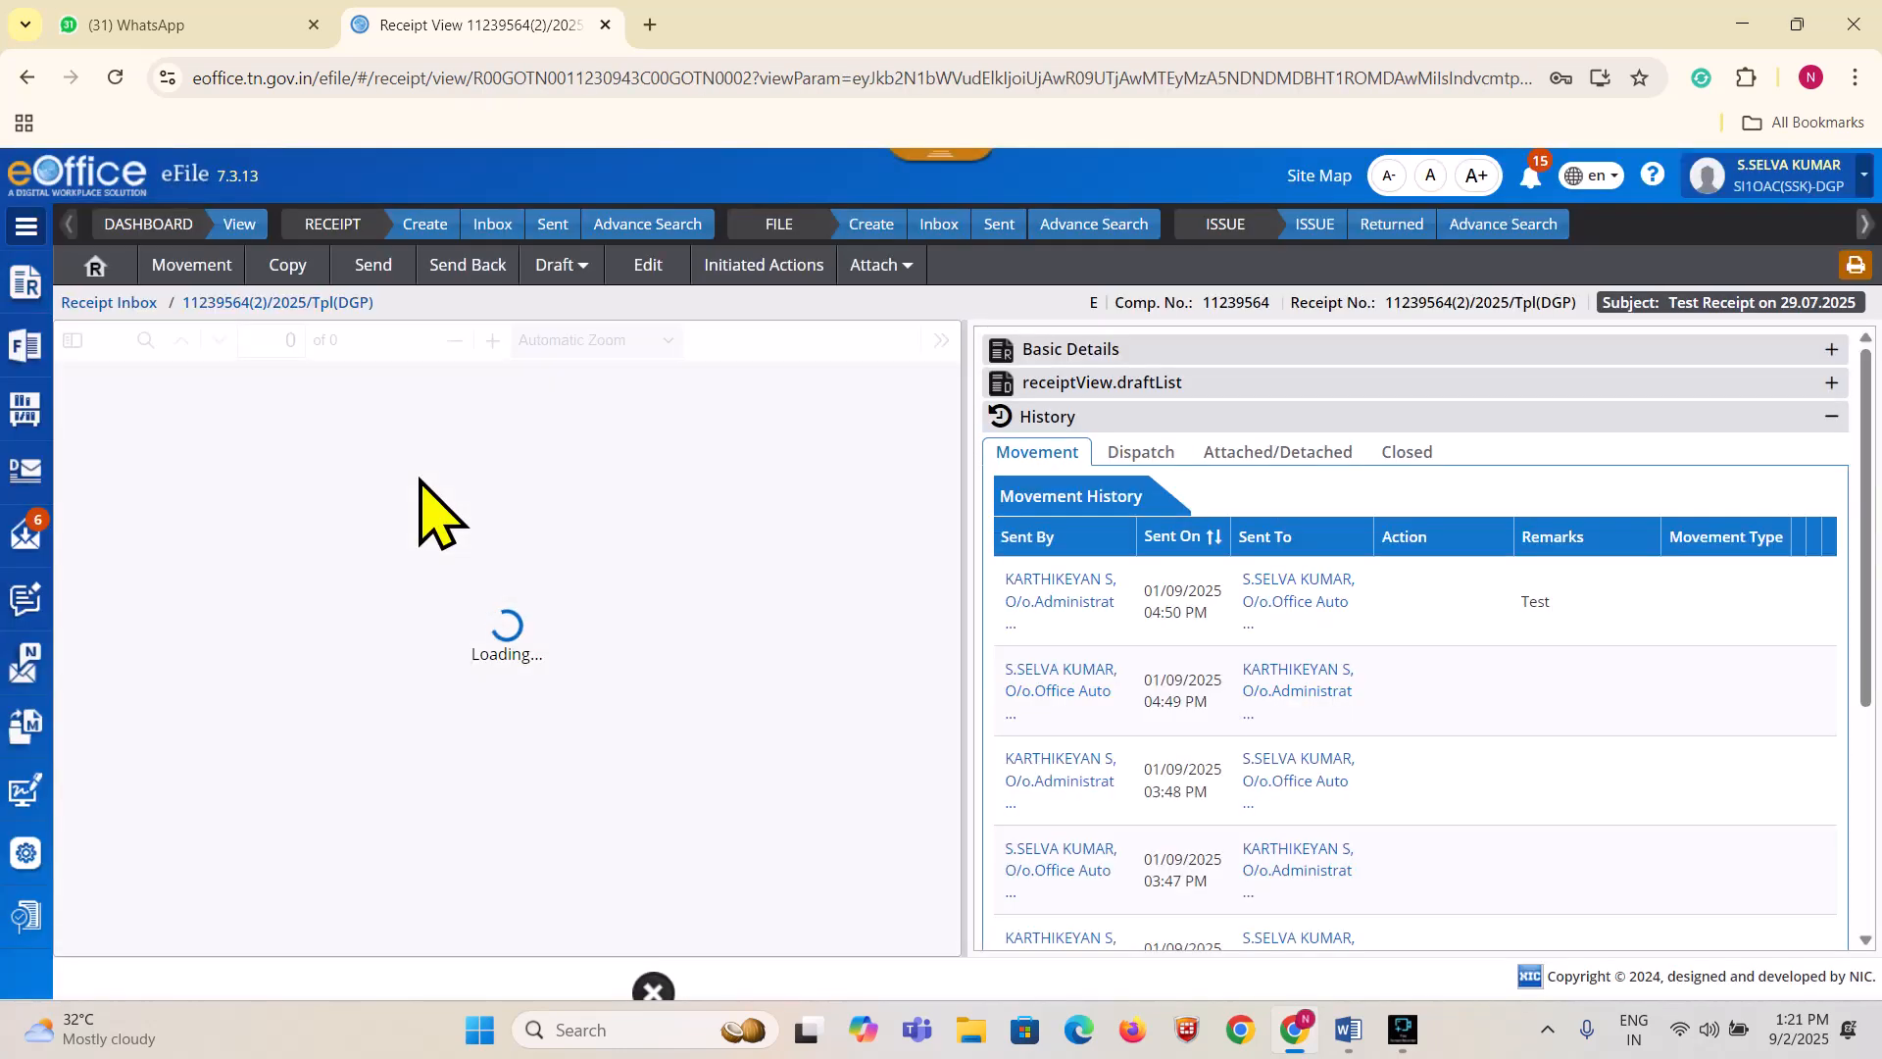
pyautogui.click(1285, 453)
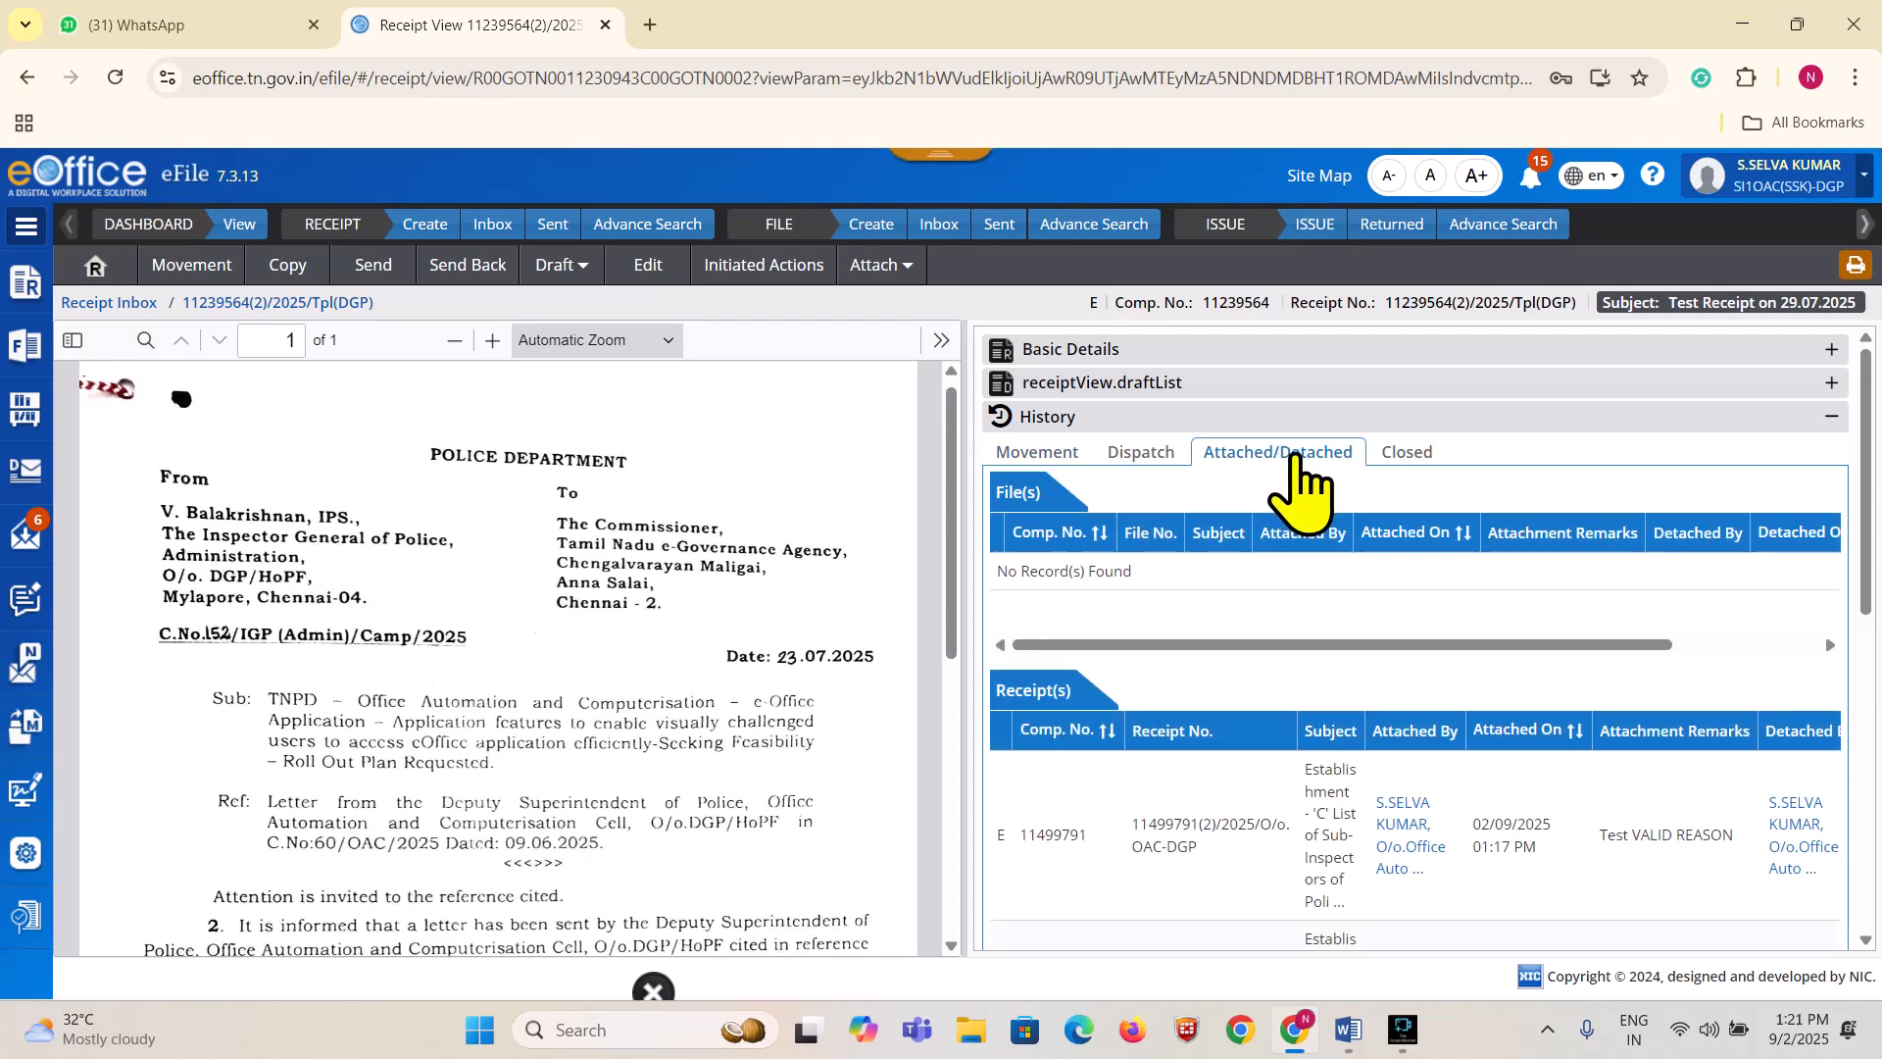
pyautogui.scroll(-5, 1631, 621)
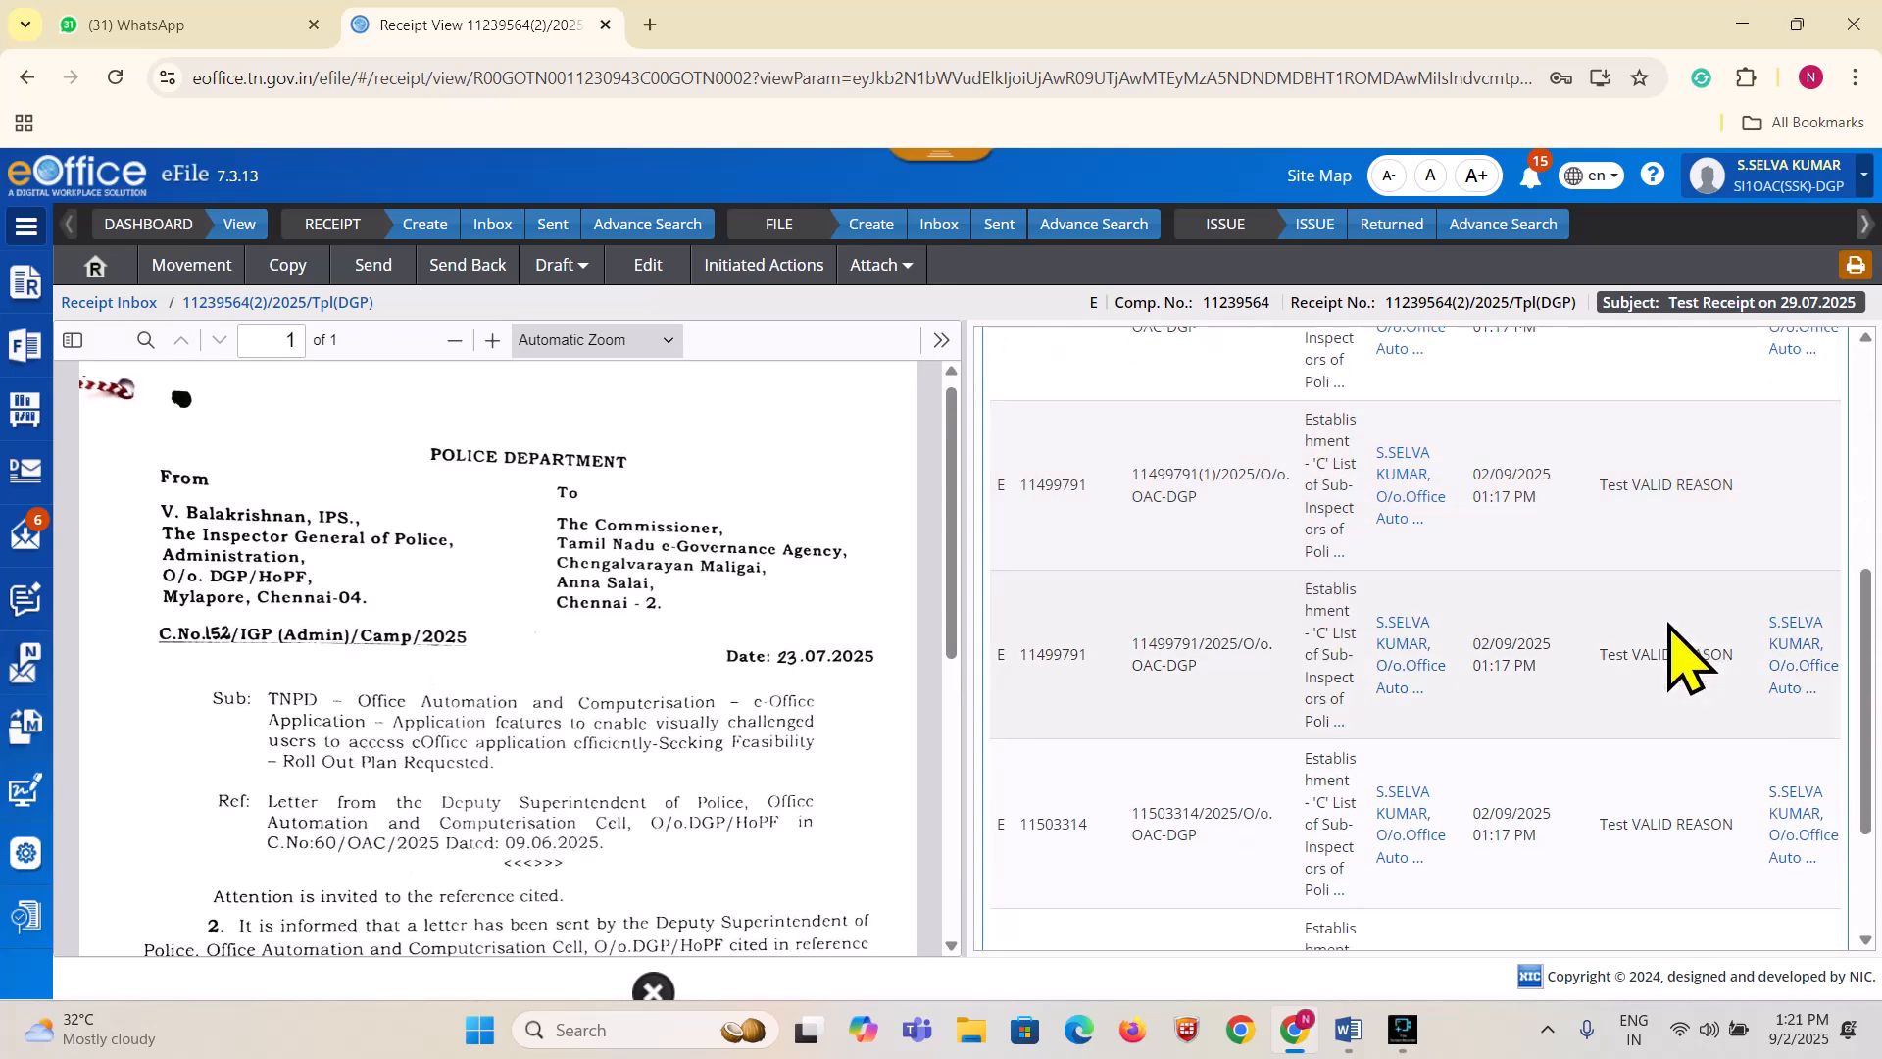
pyautogui.scroll(-2, 1647, 725)
pyautogui.scroll(8, 1562, 828)
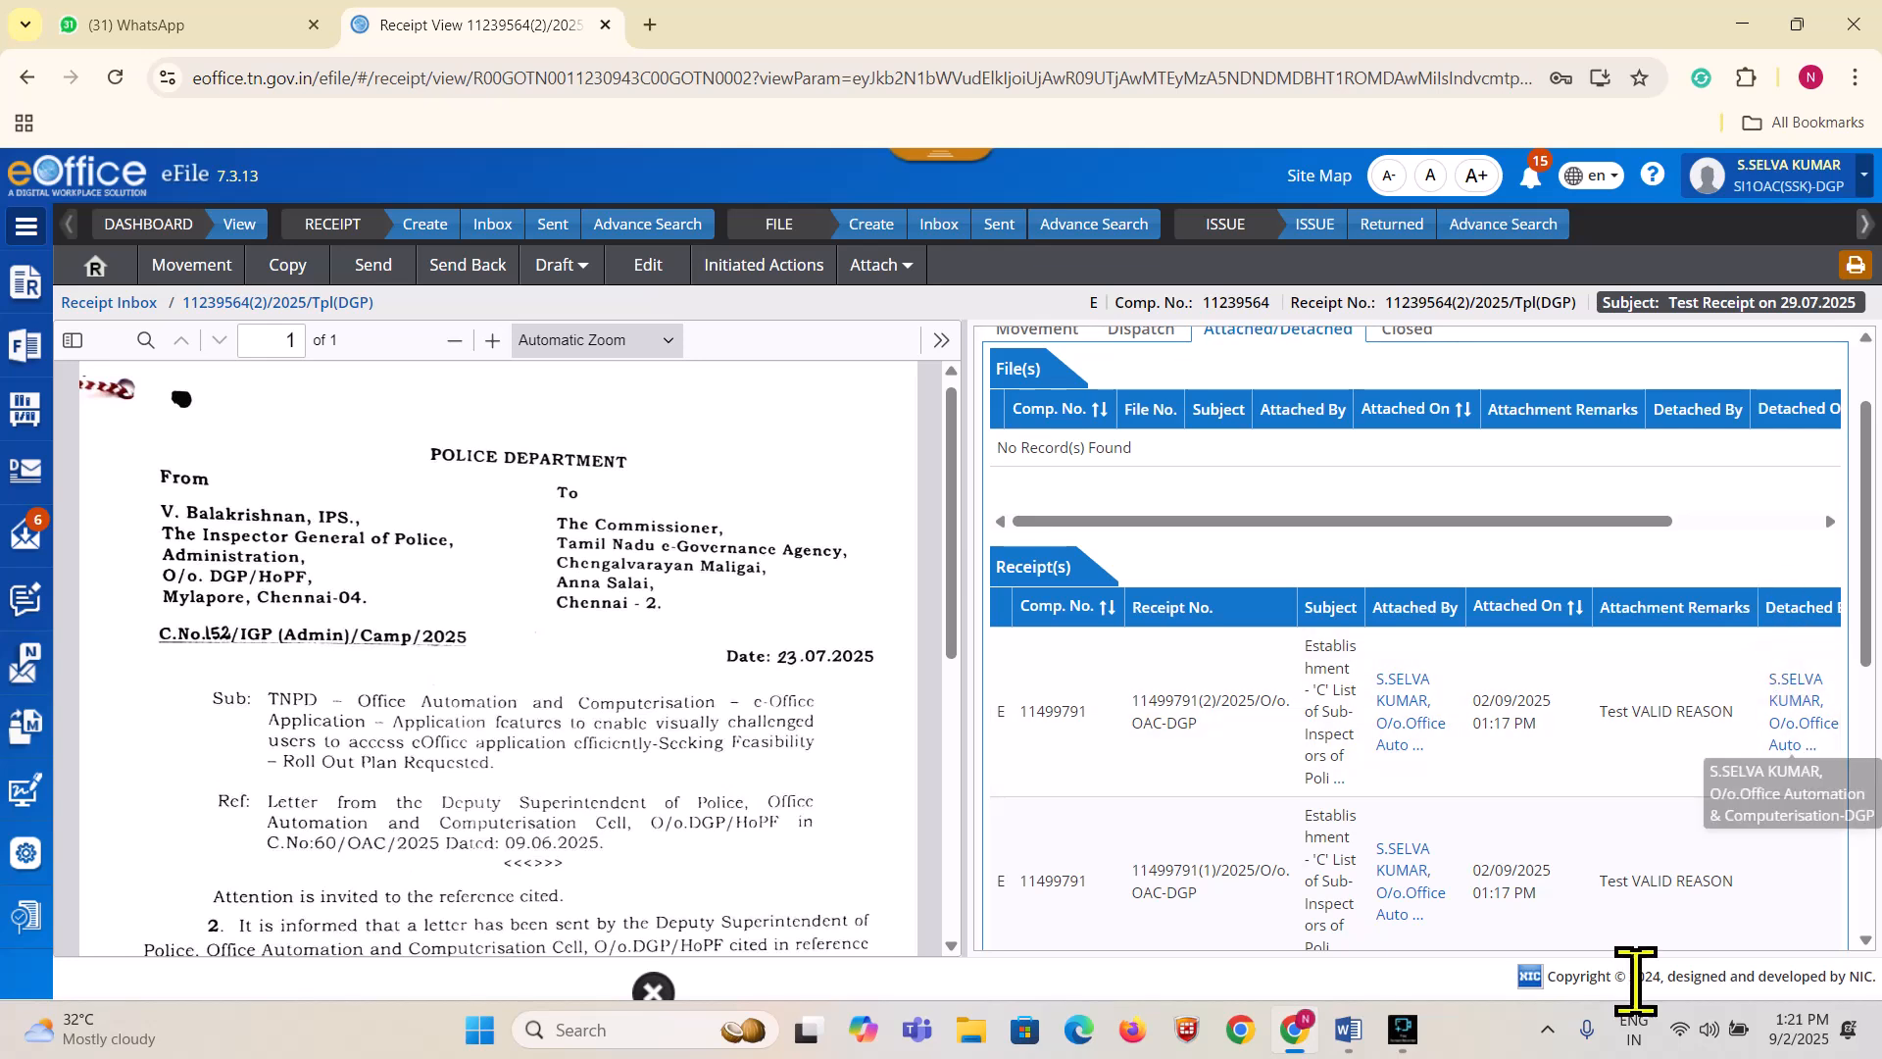
pyautogui.scroll(-2, 1702, 617)
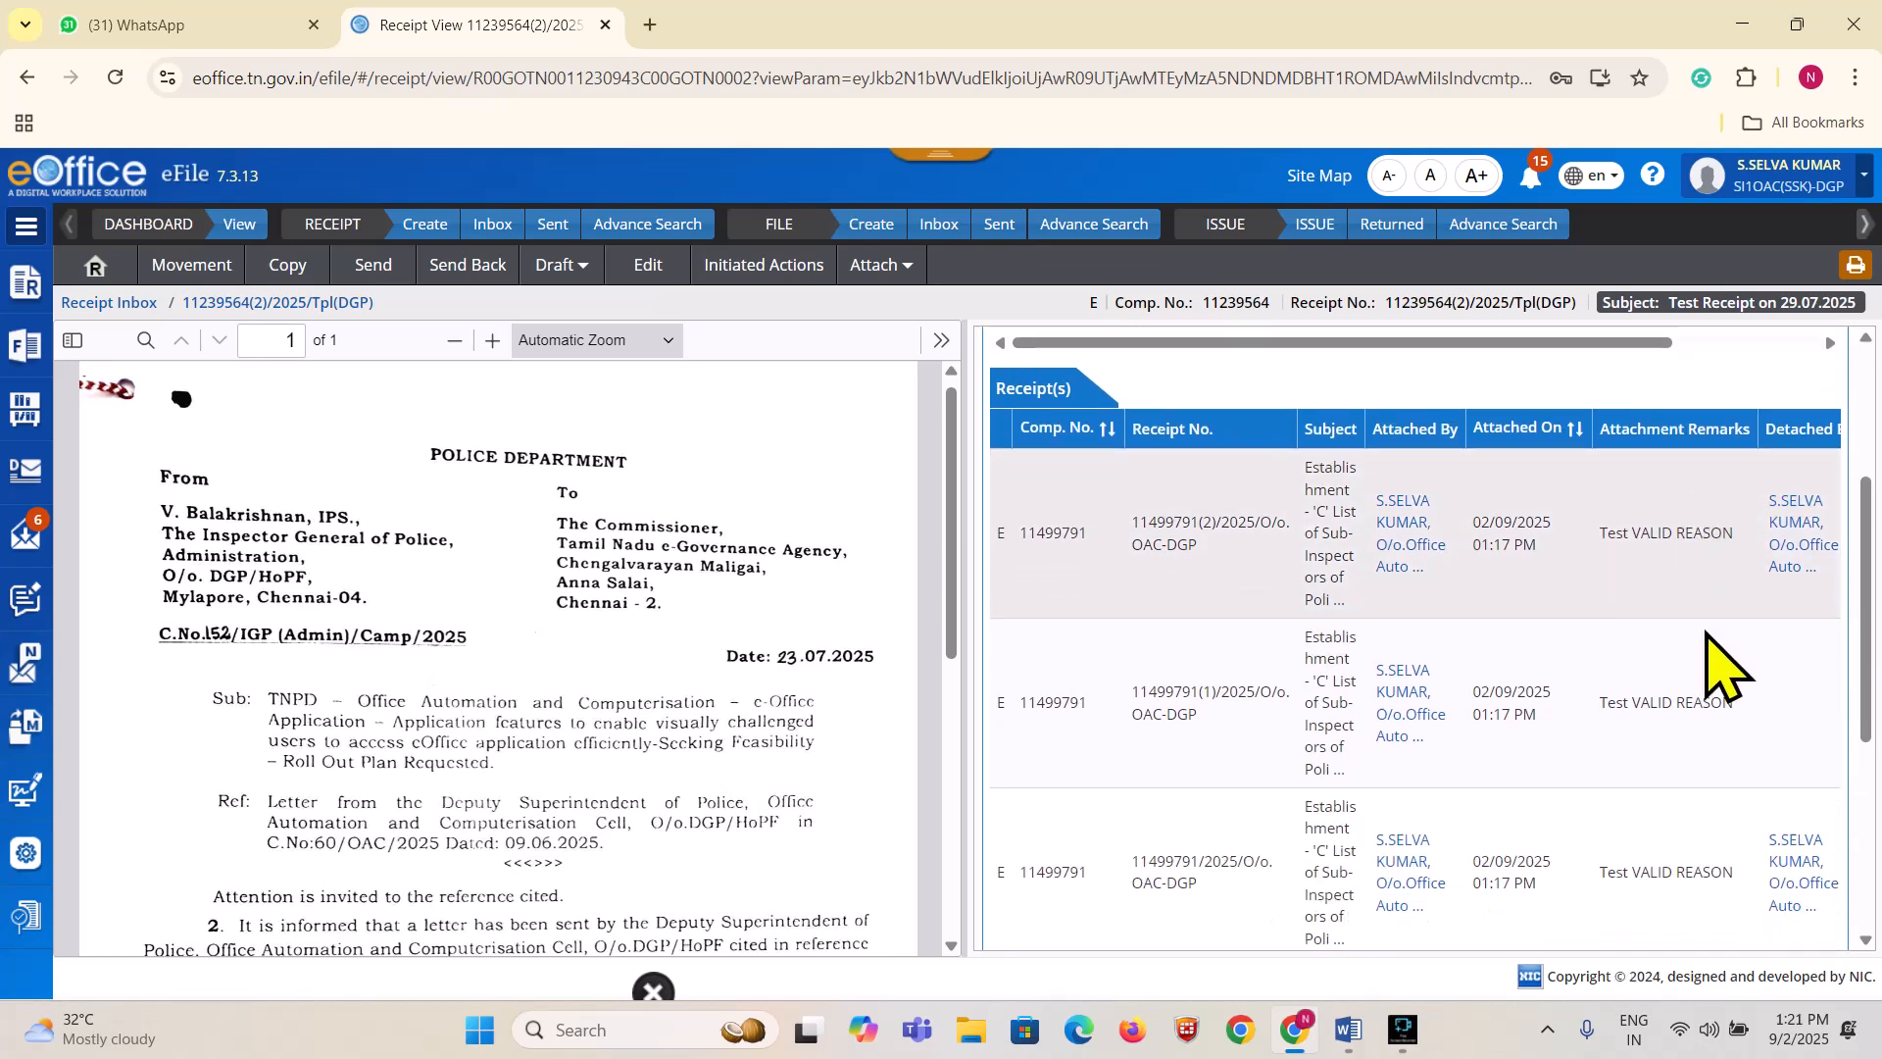
pyautogui.scroll(-2, 1686, 745)
pyautogui.scroll(3, 1584, 672)
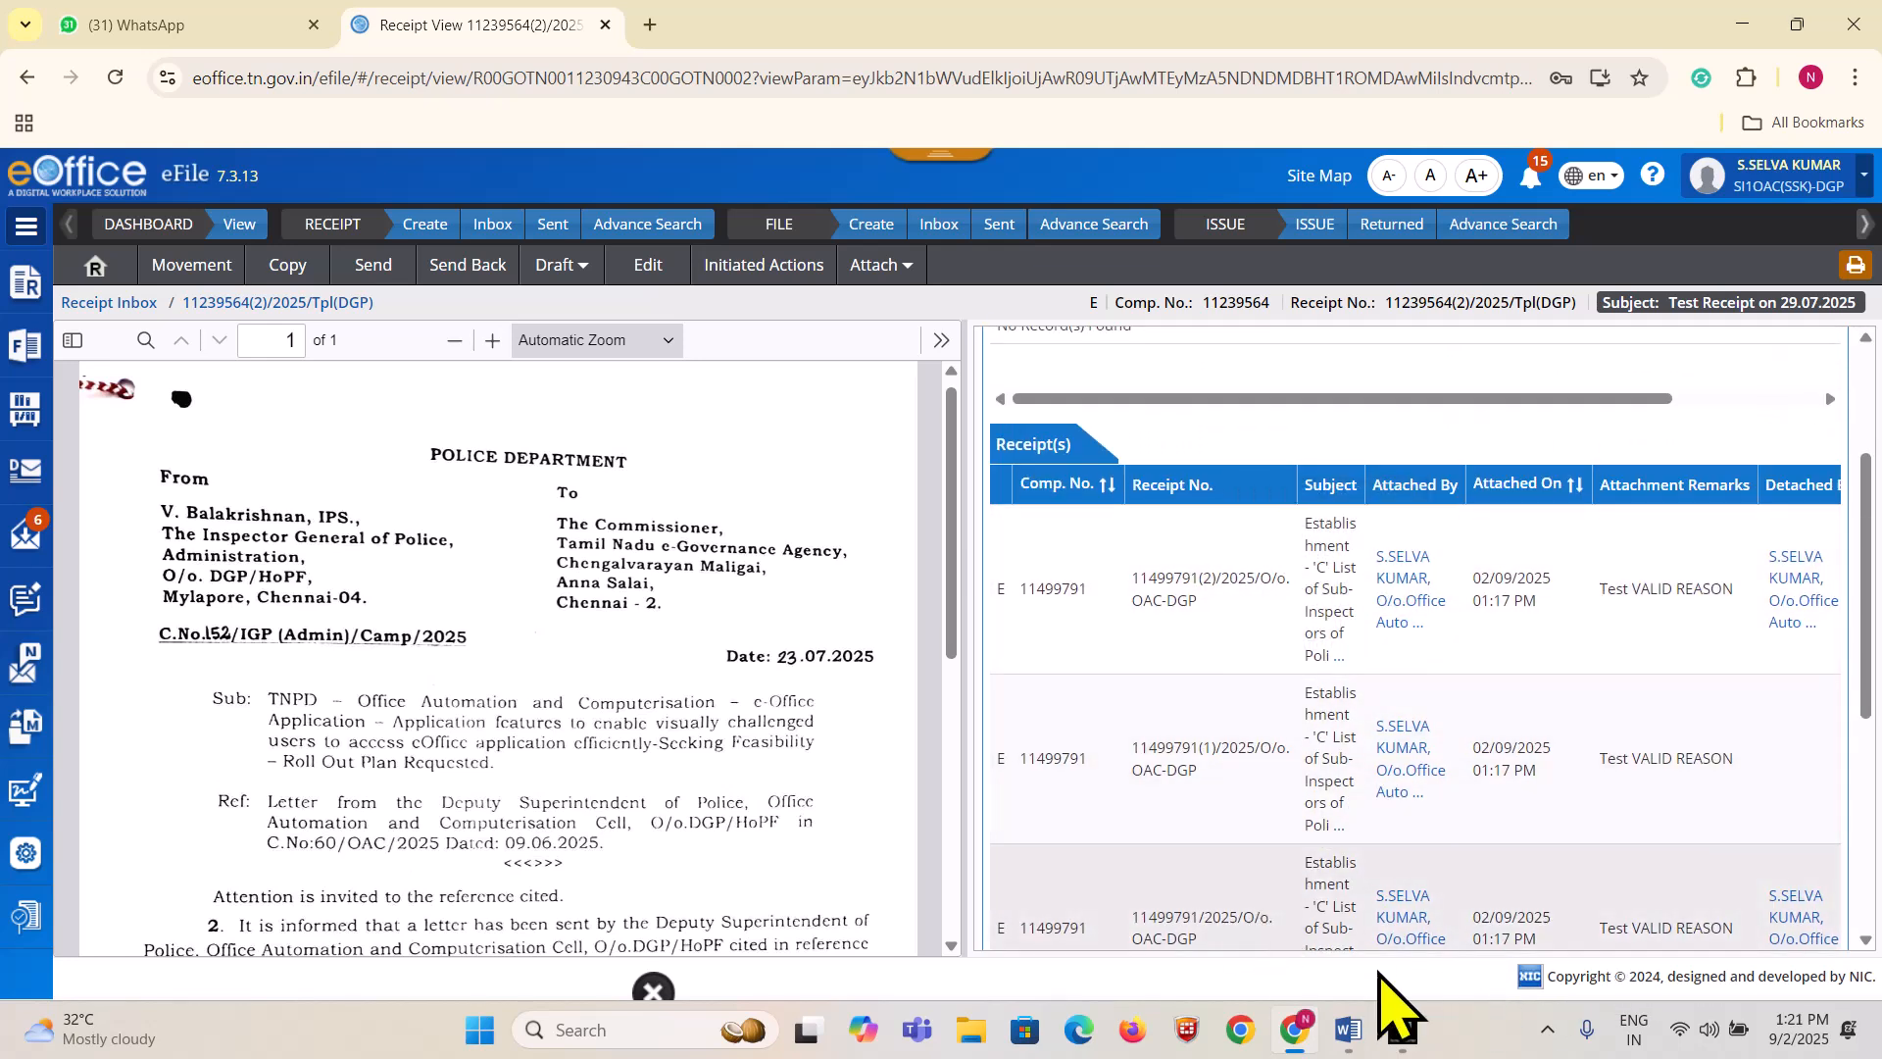
pyautogui.scroll(-3, 1402, 862)
pyautogui.moveTo(1374, 870); pyautogui.dragTo(1706, 870)
pyautogui.scroll(4, 1656, 843)
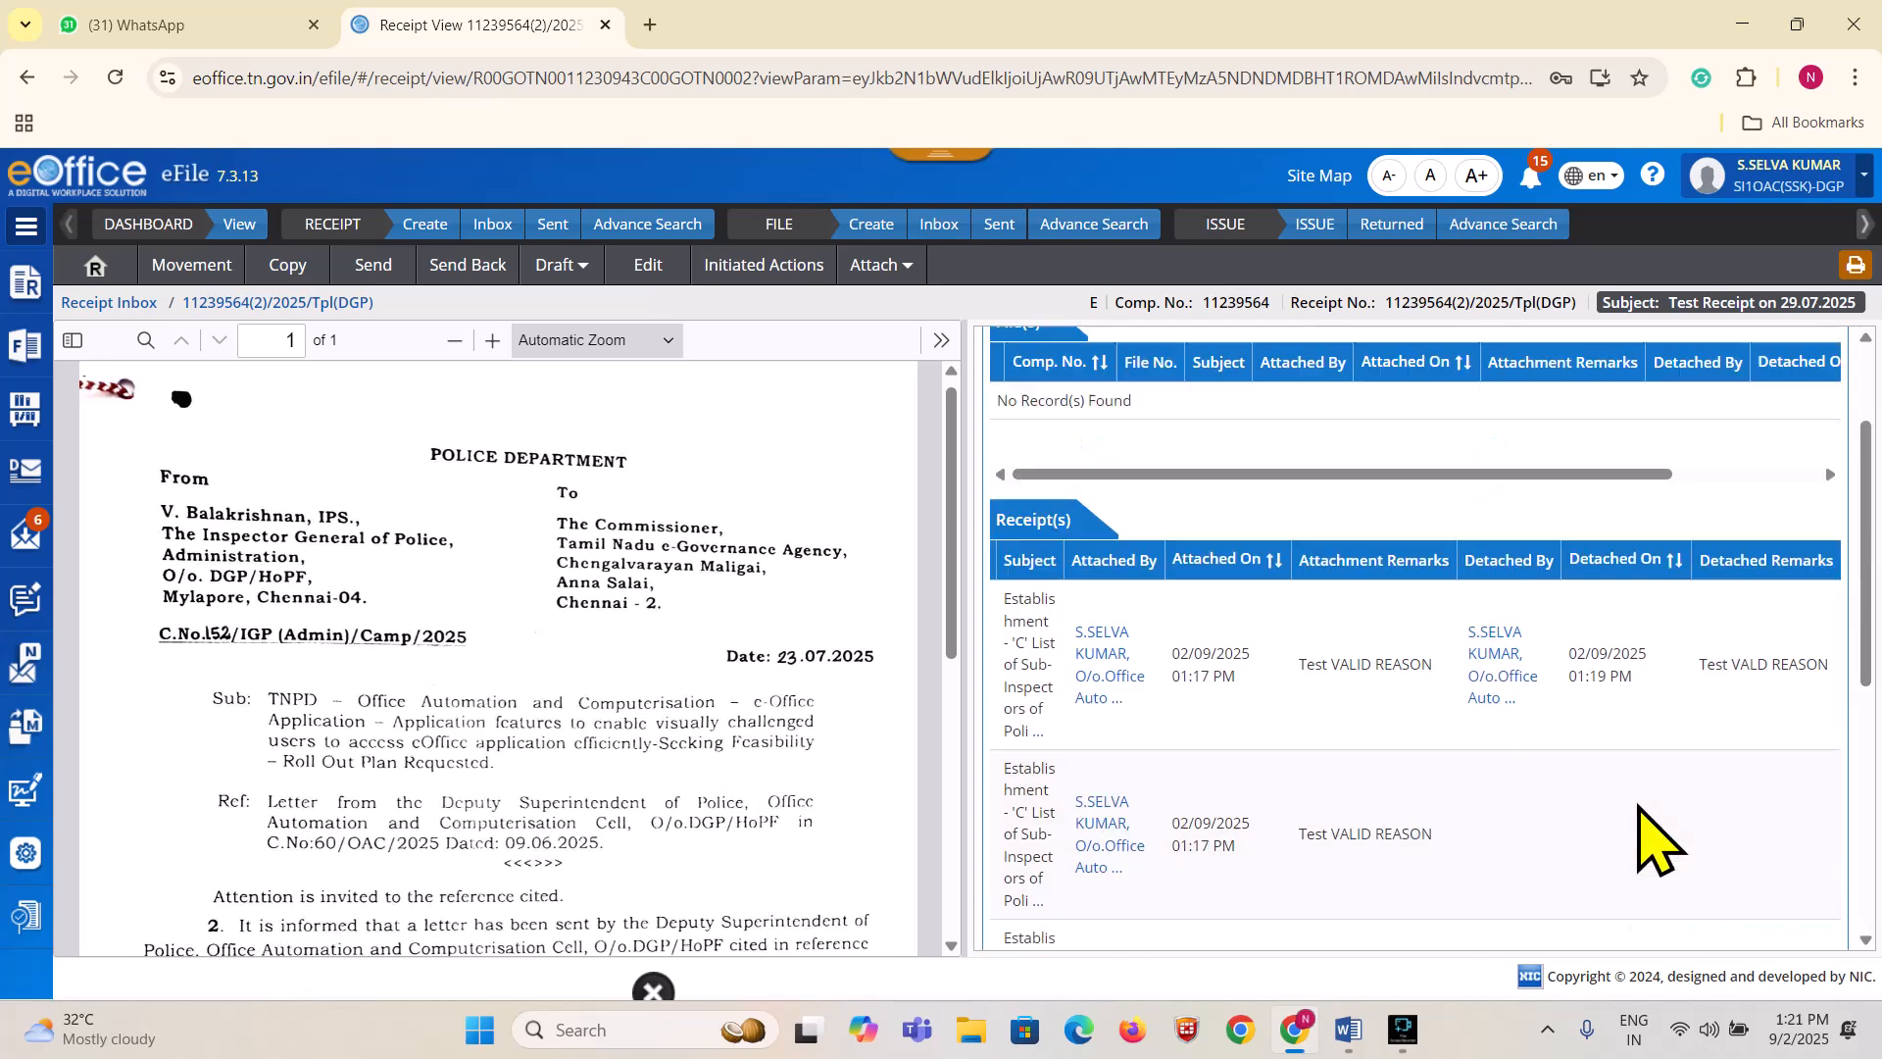
pyautogui.scroll(2, 1554, 673)
pyautogui.scroll(-1, 1524, 714)
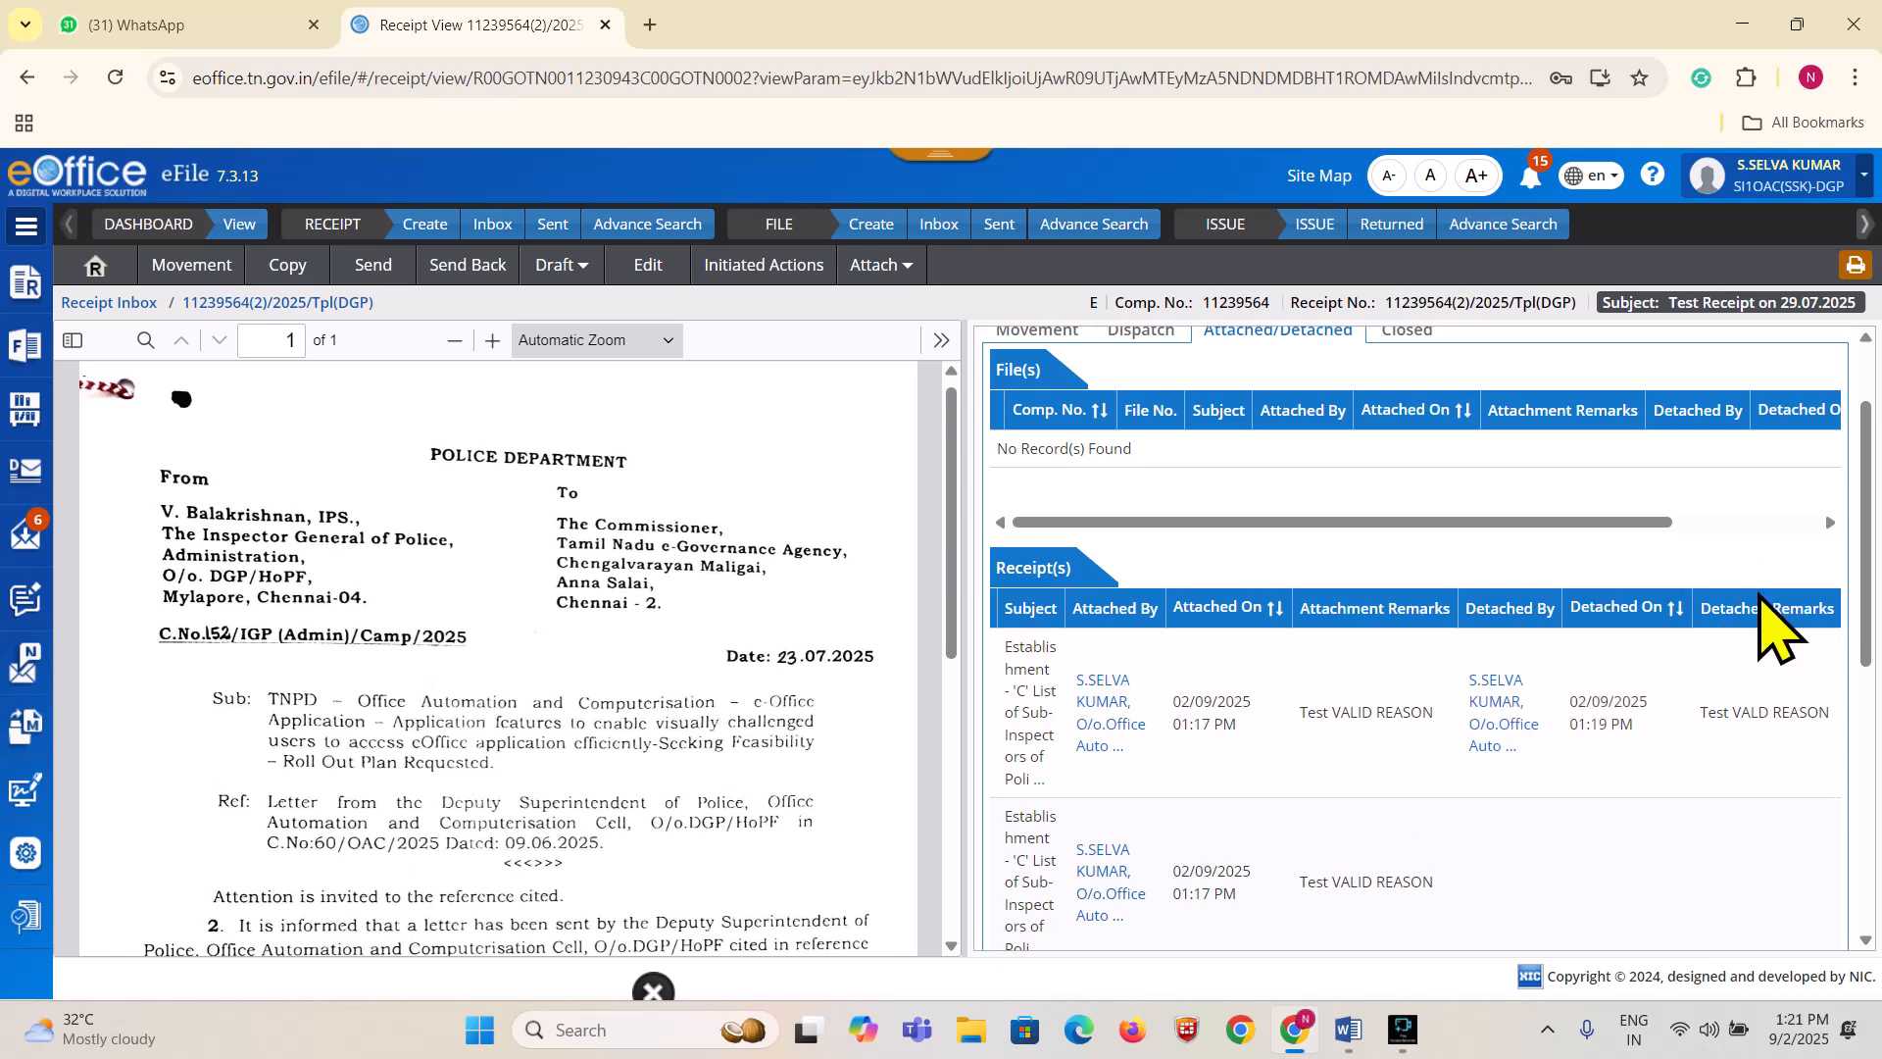
pyautogui.scroll(-5, 1465, 931)
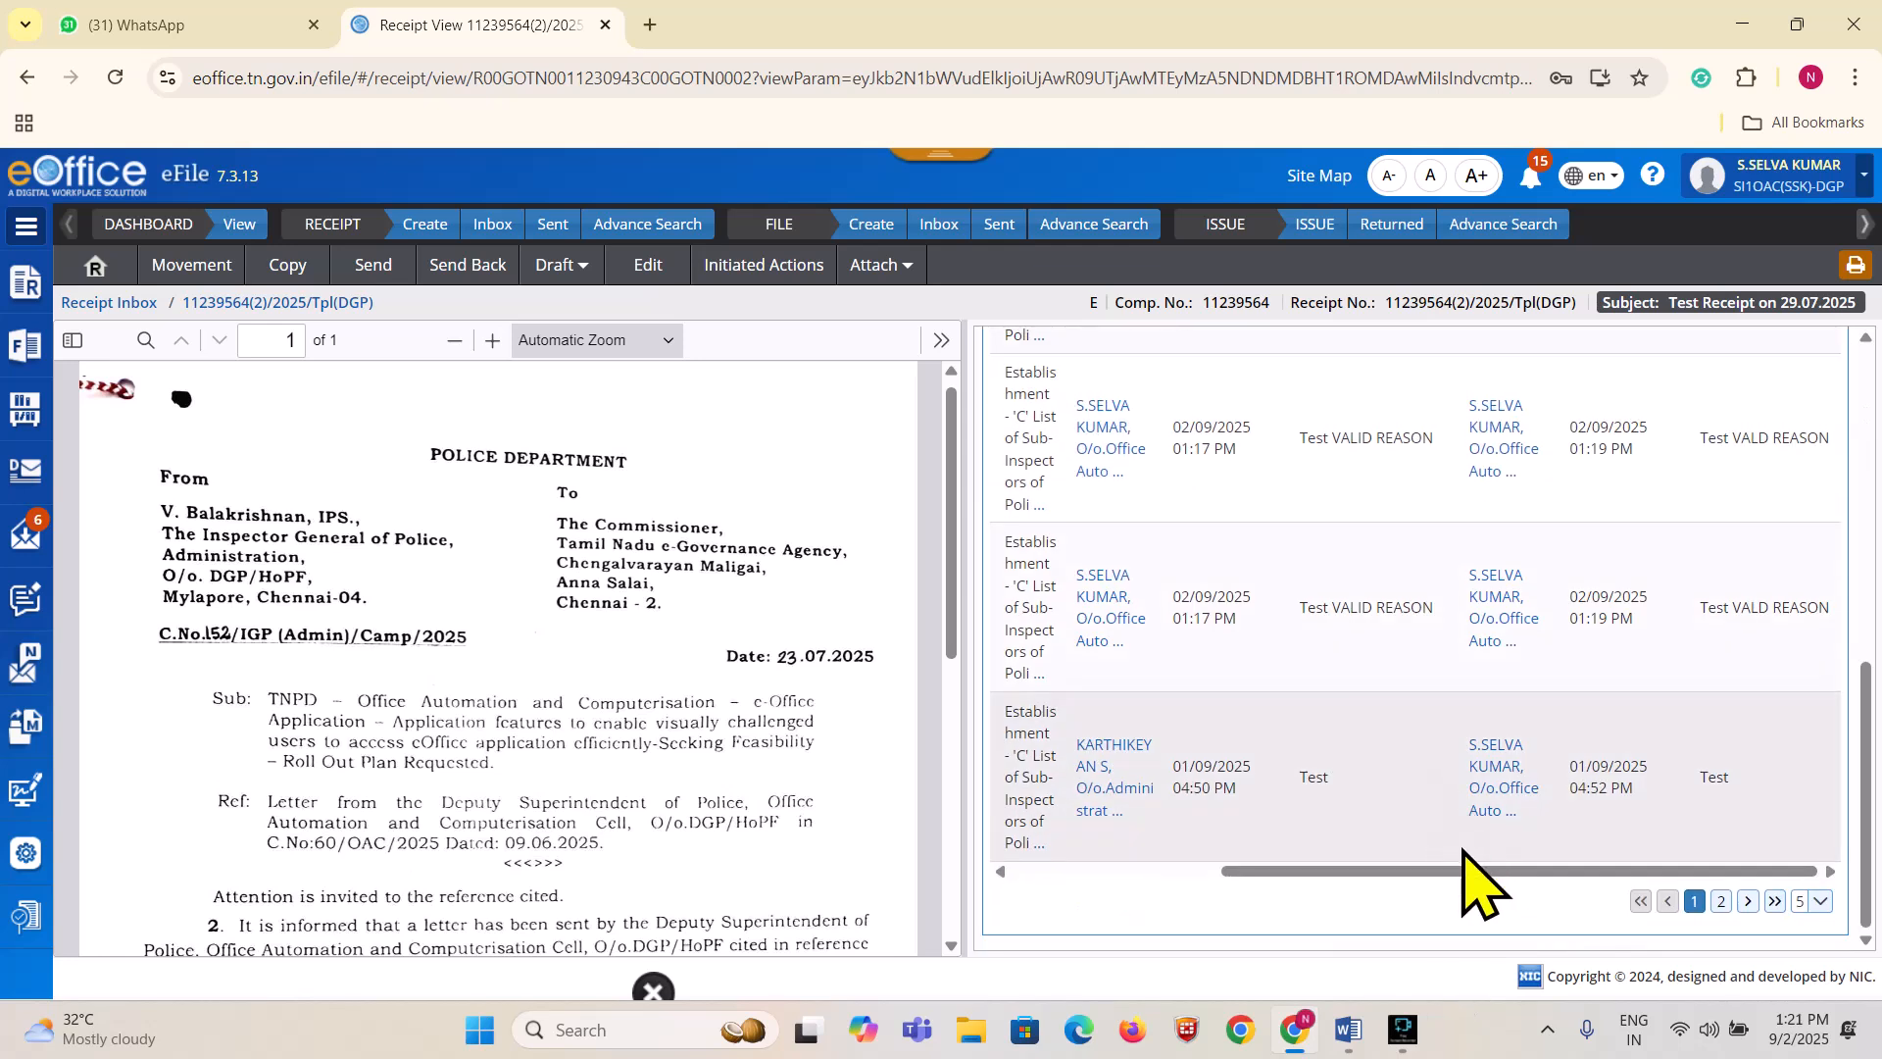
pyautogui.moveTo(1479, 873); pyautogui.dragTo(1108, 873)
pyautogui.scroll(10, 1108, 627)
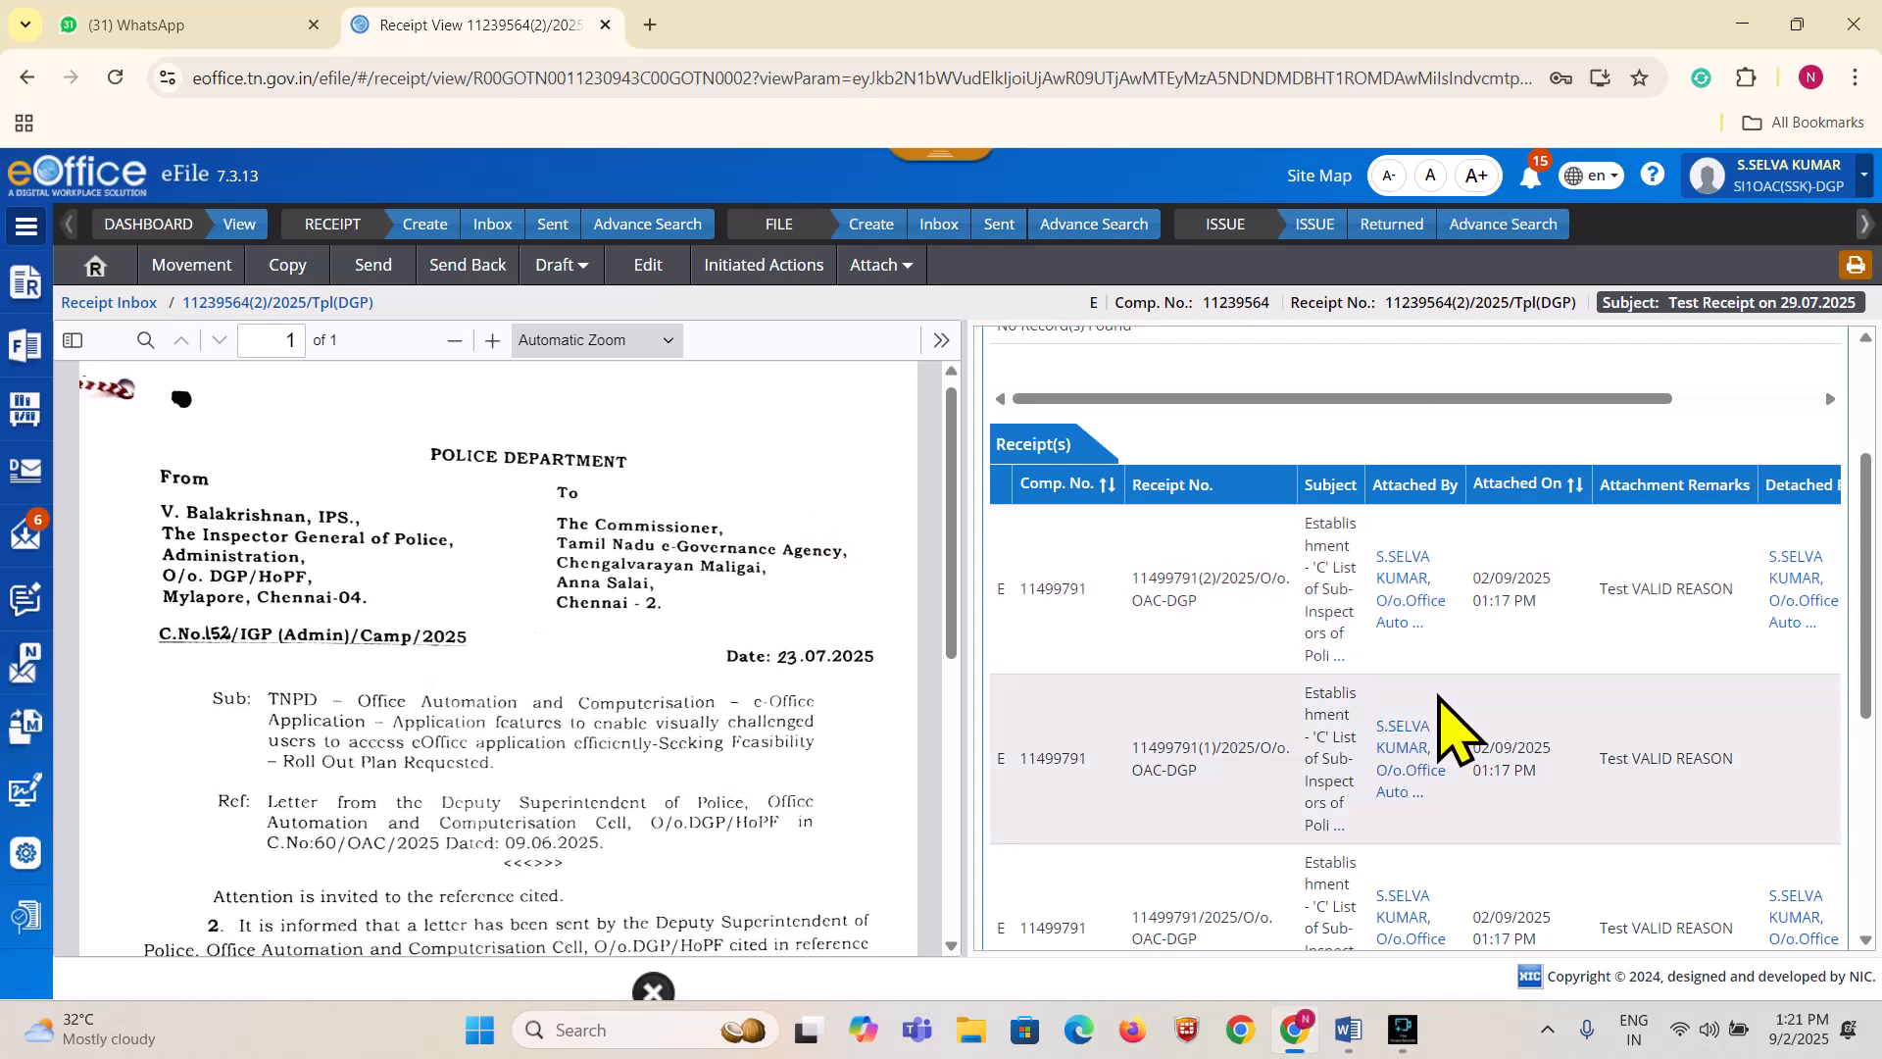
pyautogui.scroll(1, 784, 411)
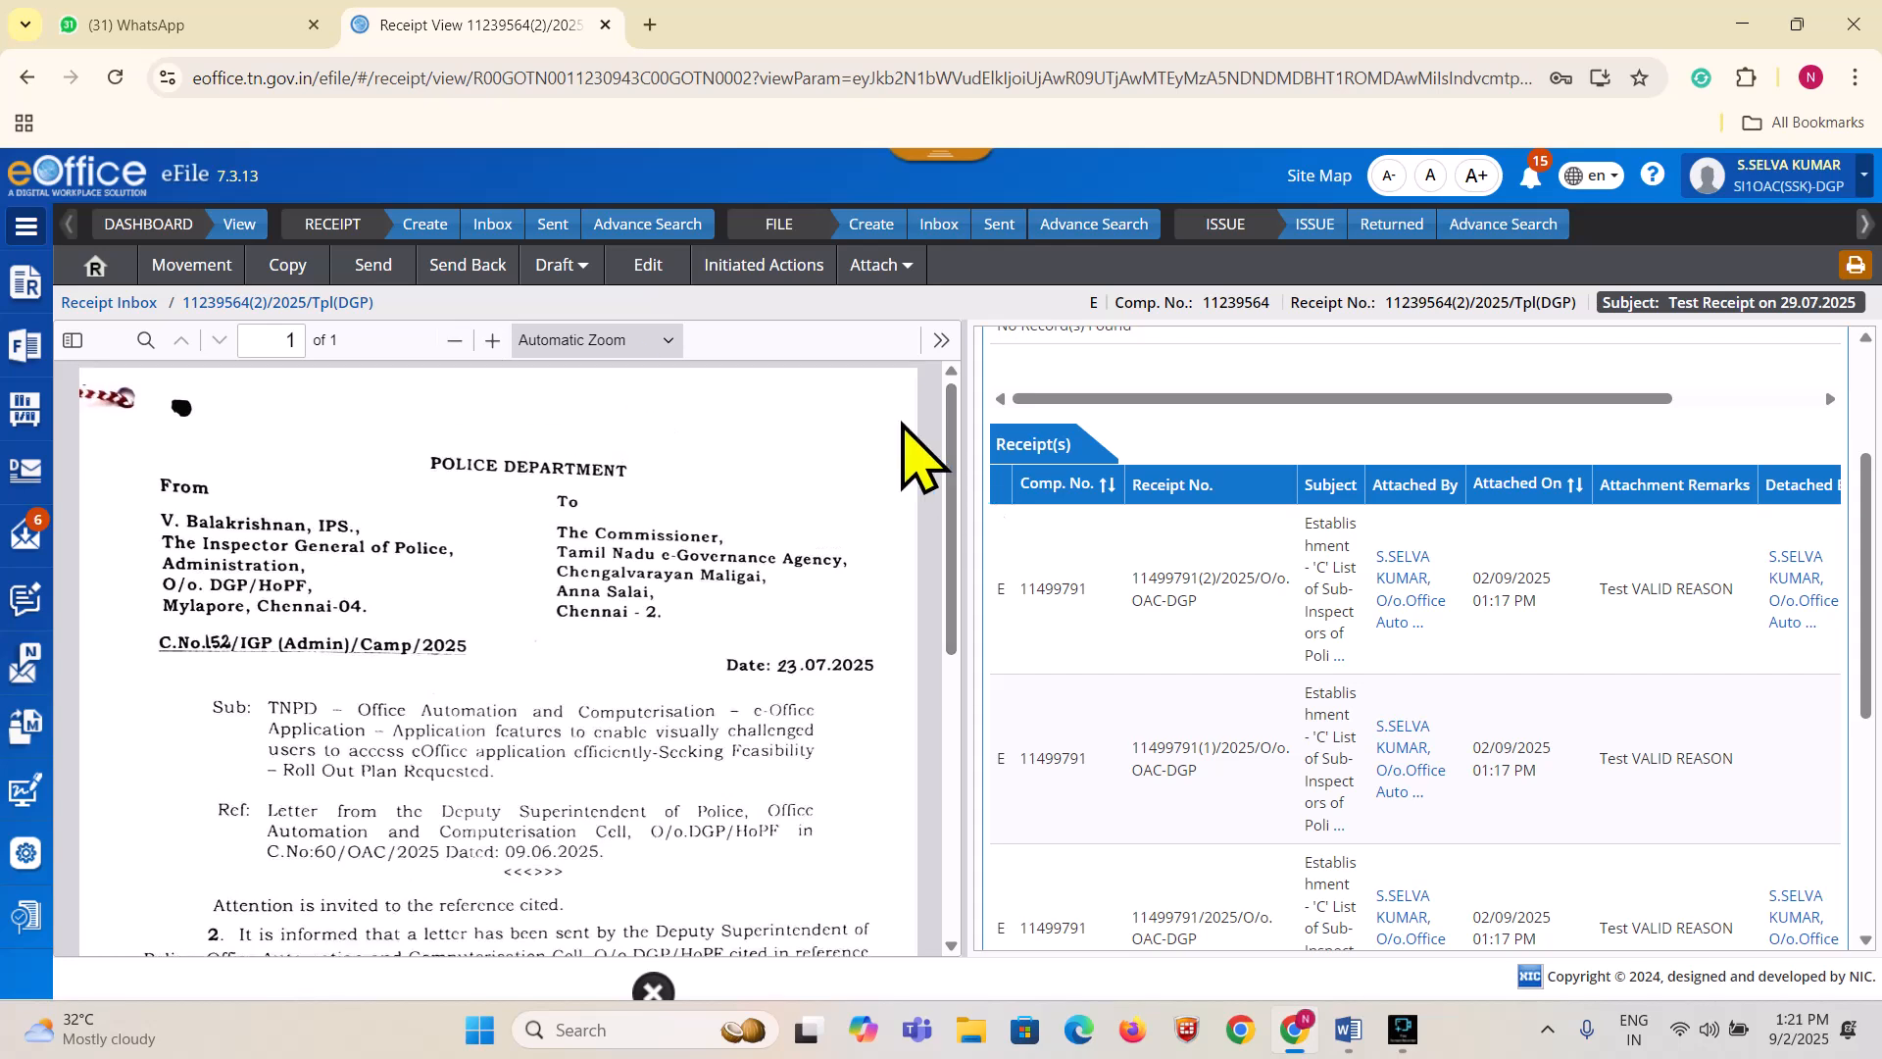
# View the test receipt's attached receipts list and return to the receipt Inbox
pyautogui.click(865, 267)
pyautogui.click(882, 342)
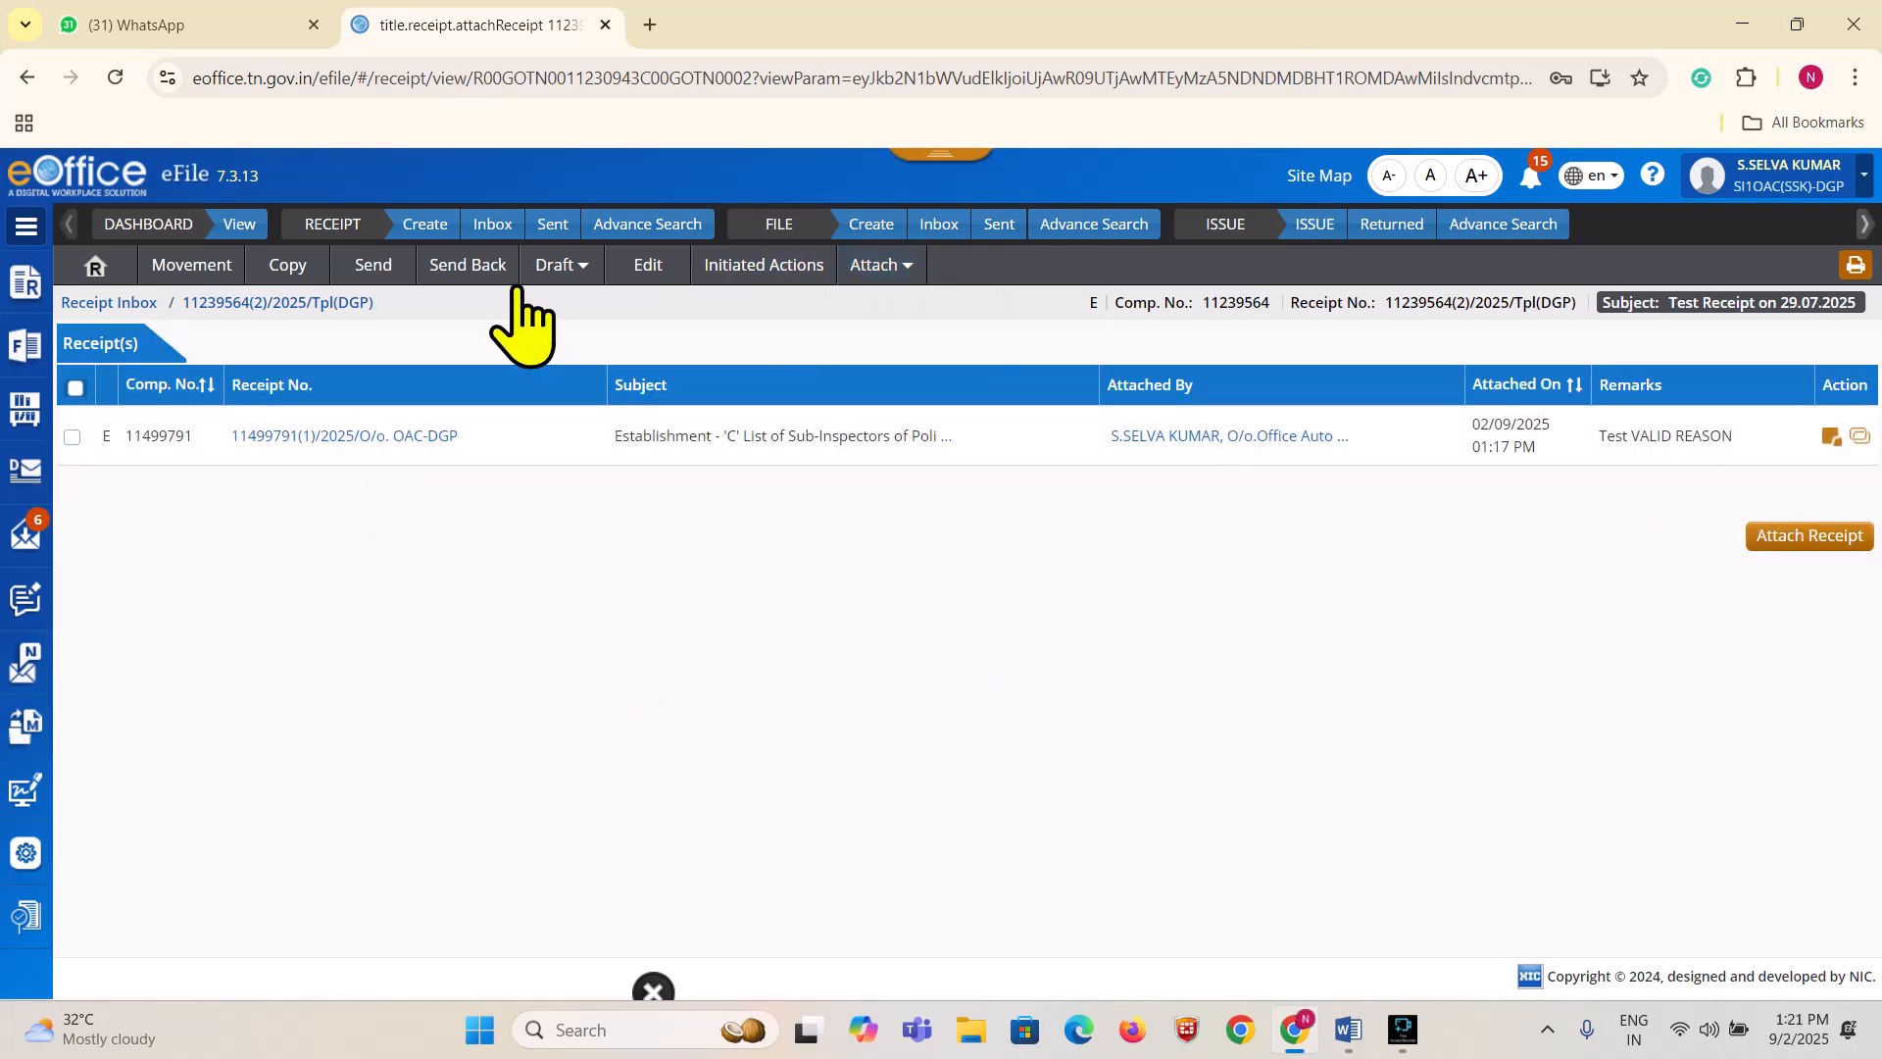
pyautogui.click(492, 224)
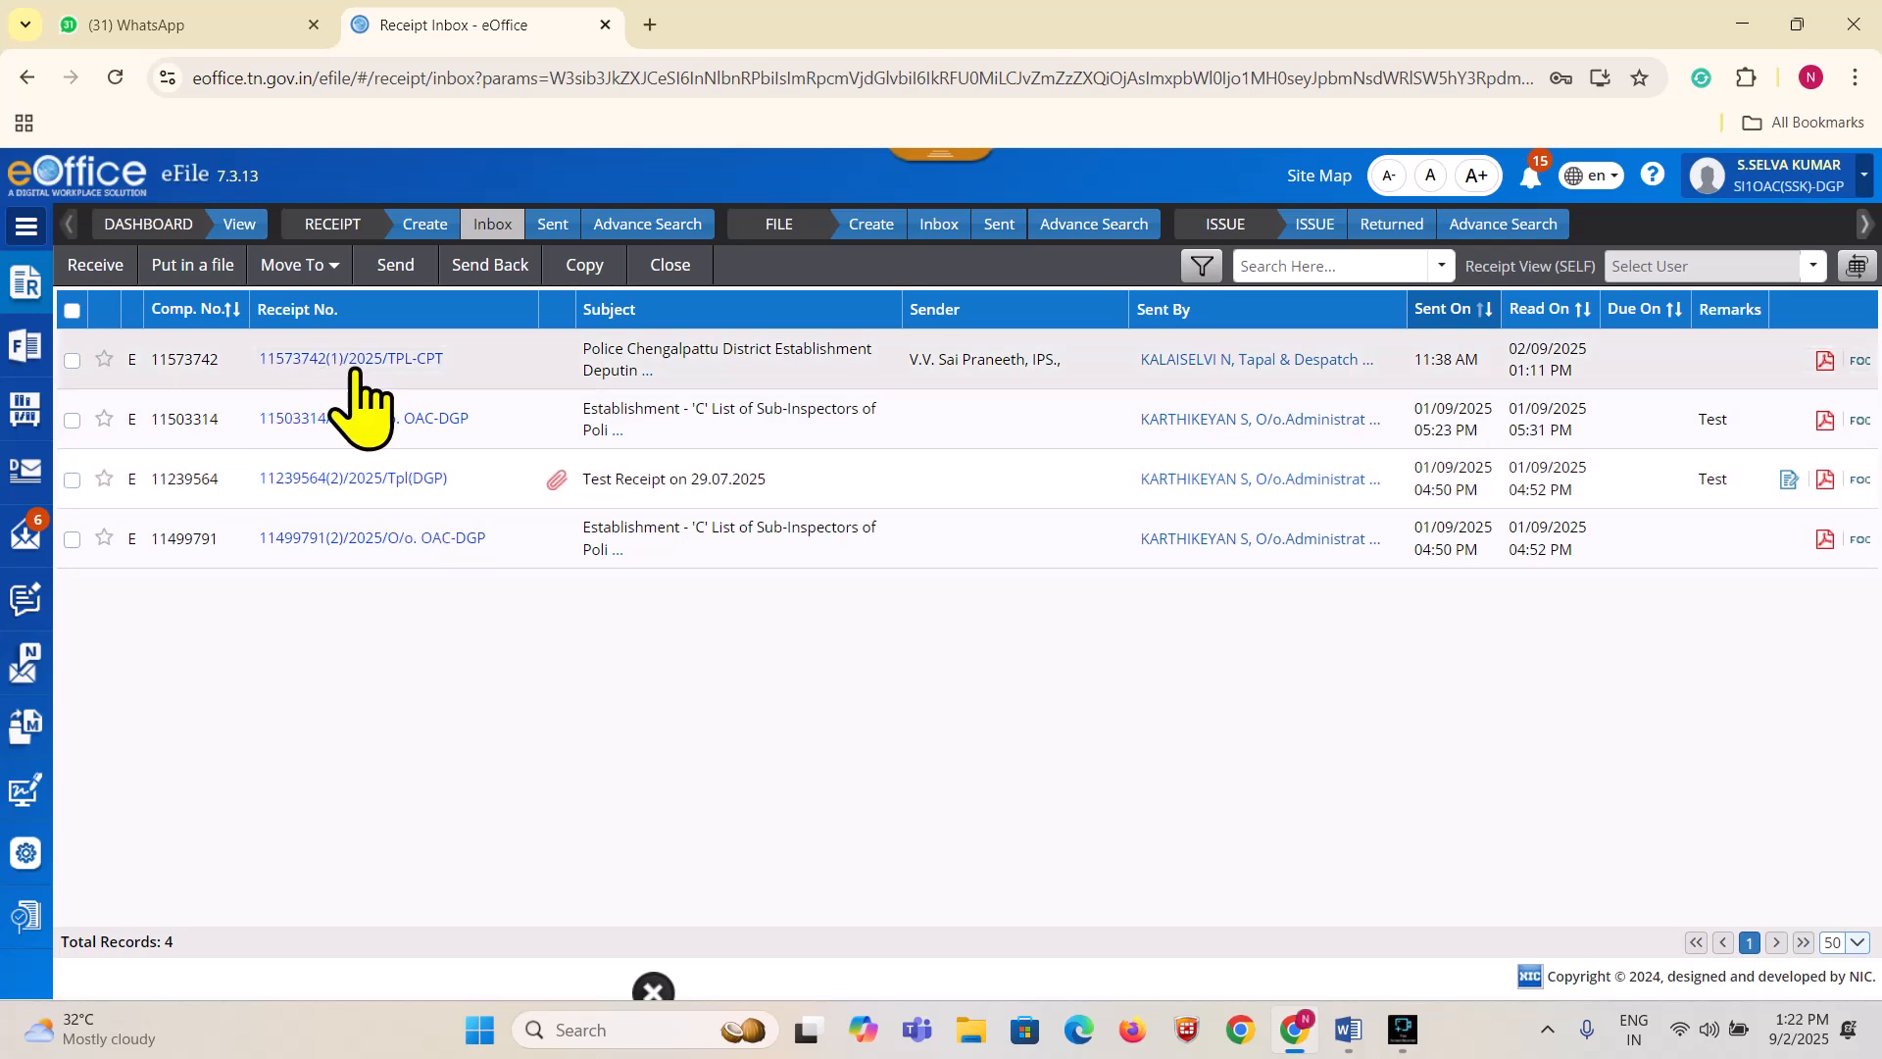
# Move attached receipt 11499791(1)/2025/O/o. OAC-DGP from the test receipt into receipt 11573742(1)/2025/TPL-CPT with the remark "TEst VALID REASON"
pyautogui.click(397, 481)
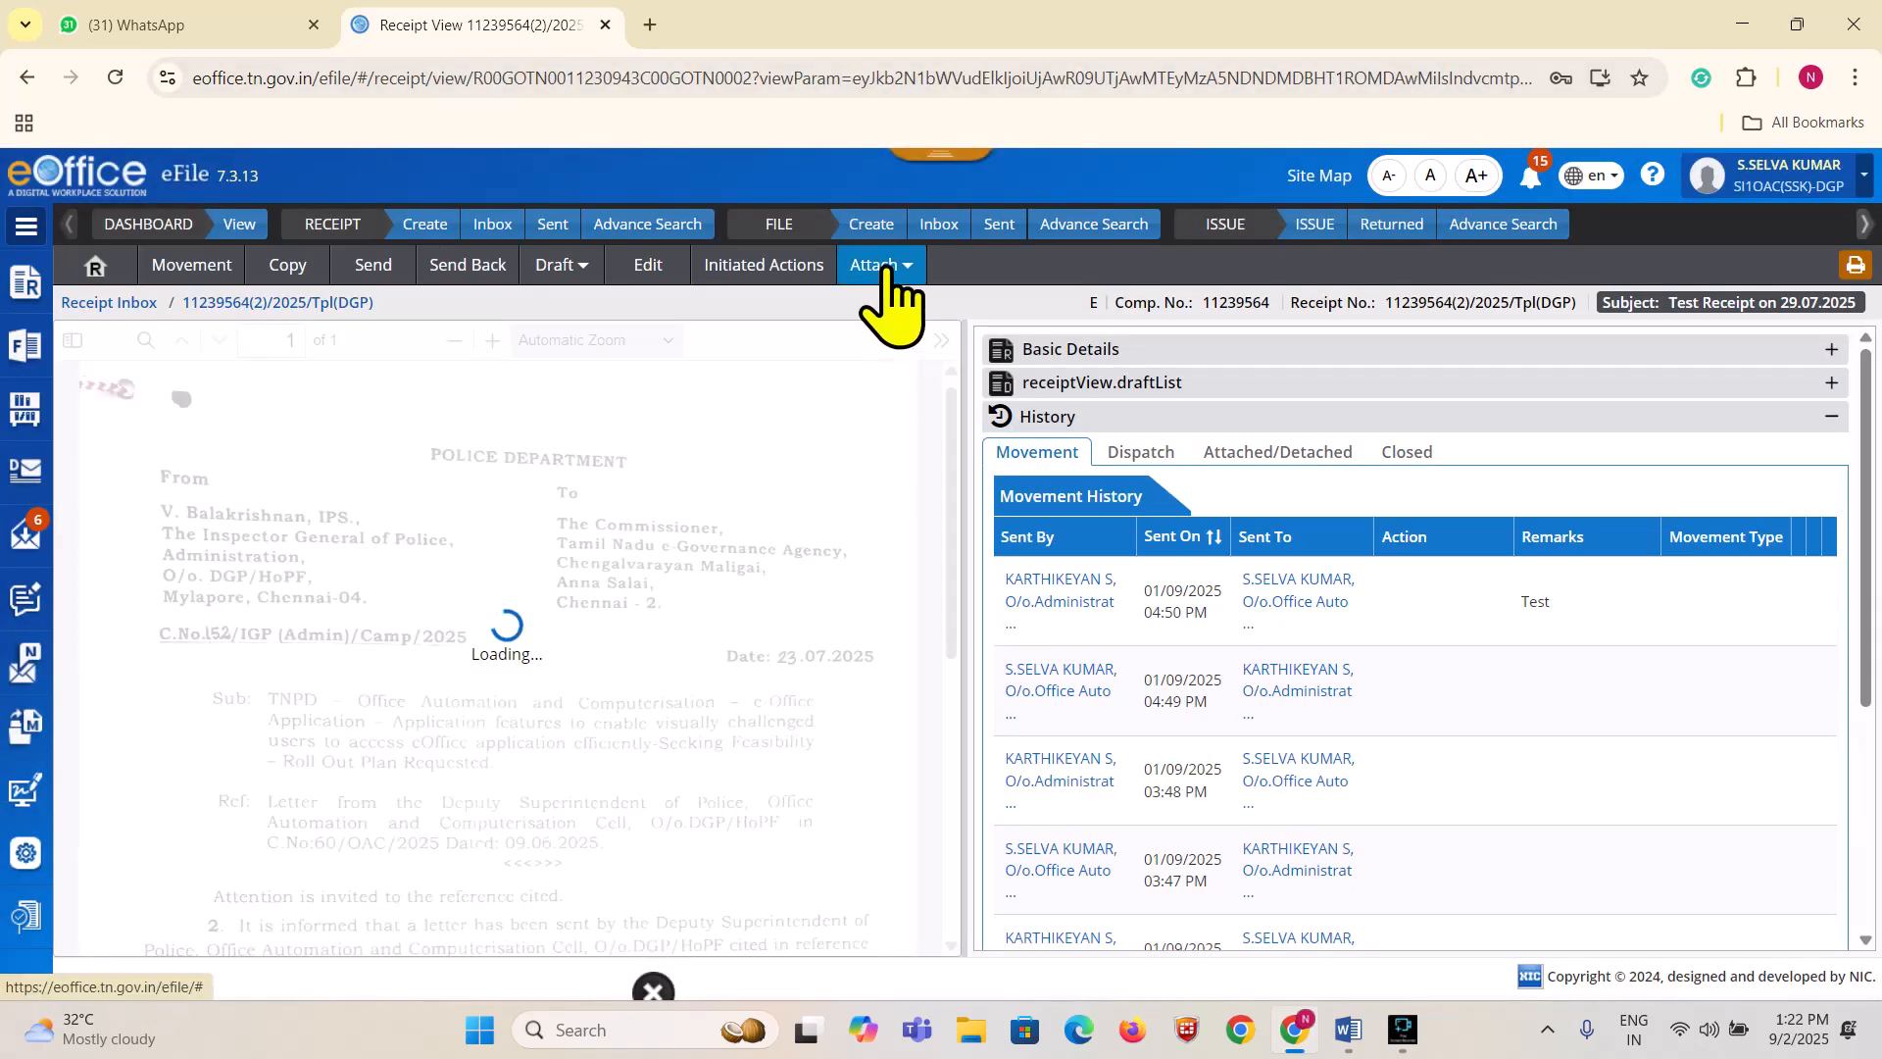
pyautogui.click(875, 265)
pyautogui.click(883, 345)
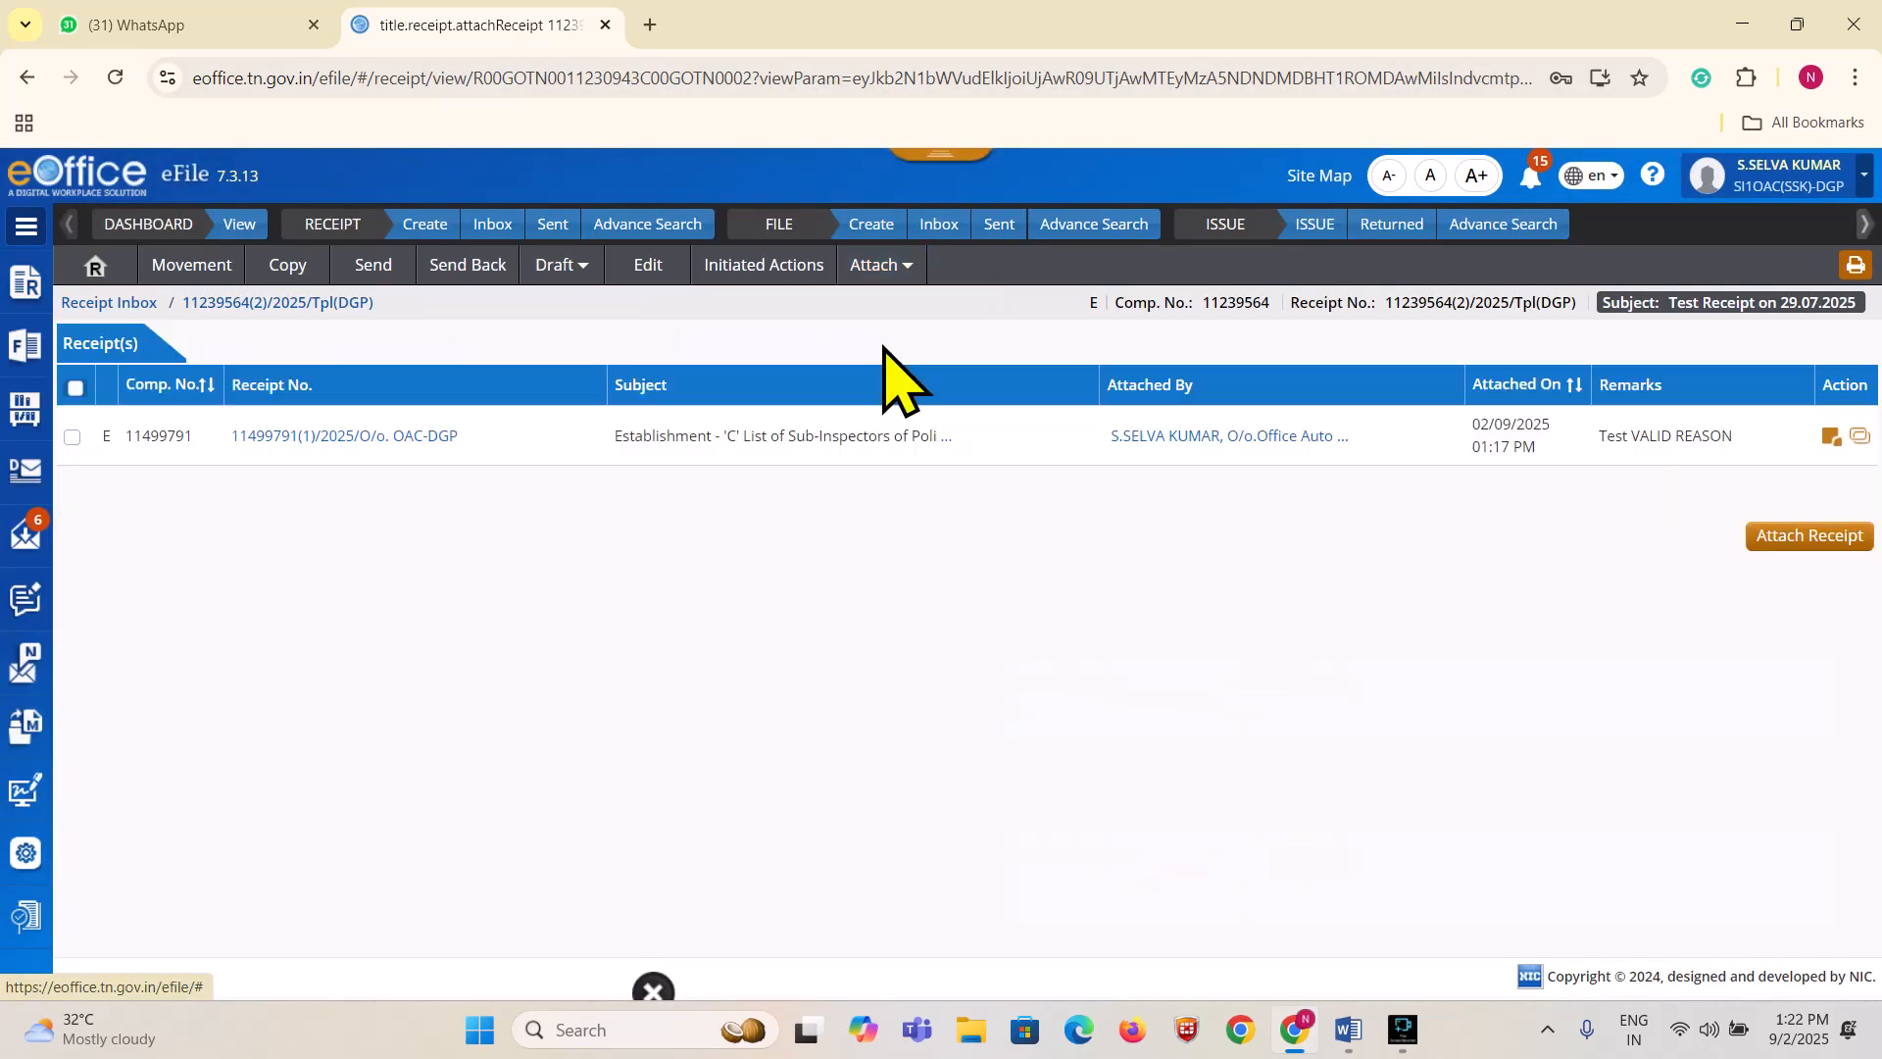
pyautogui.click(1860, 437)
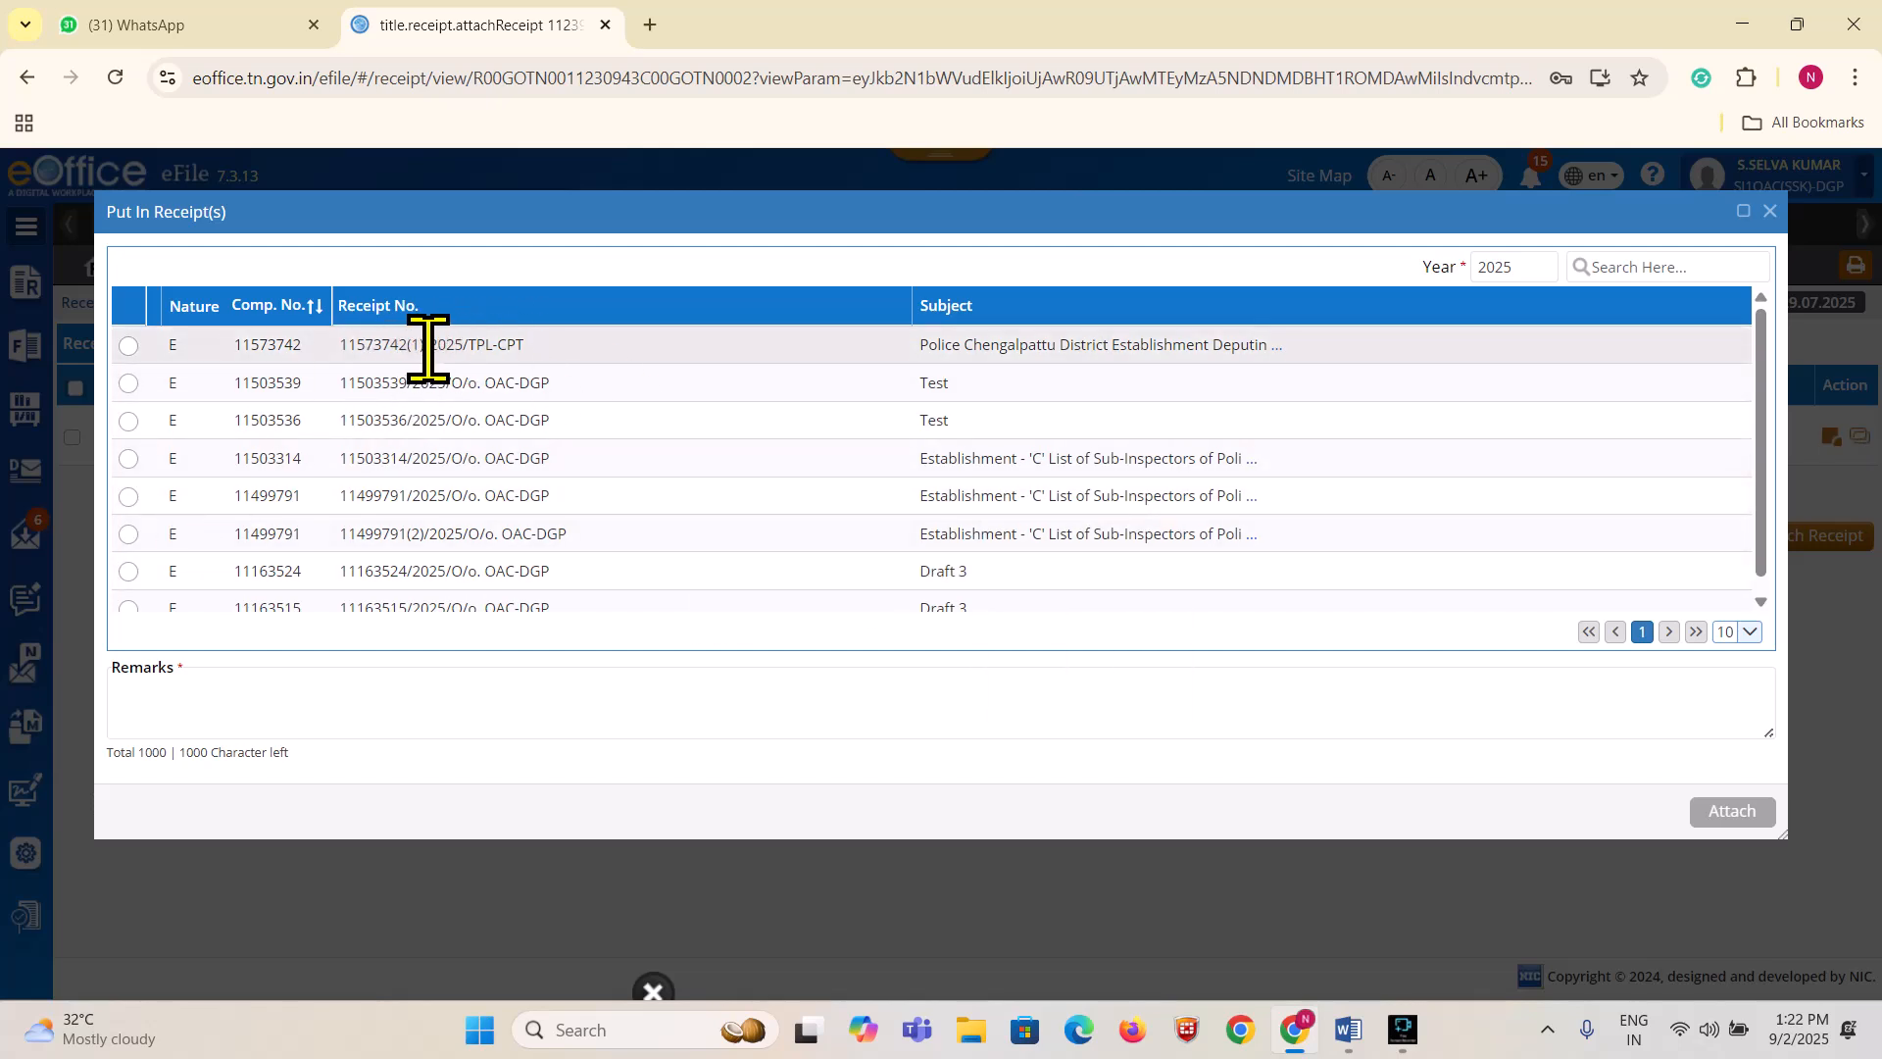
pyautogui.click(128, 345)
pyautogui.click(238, 700)
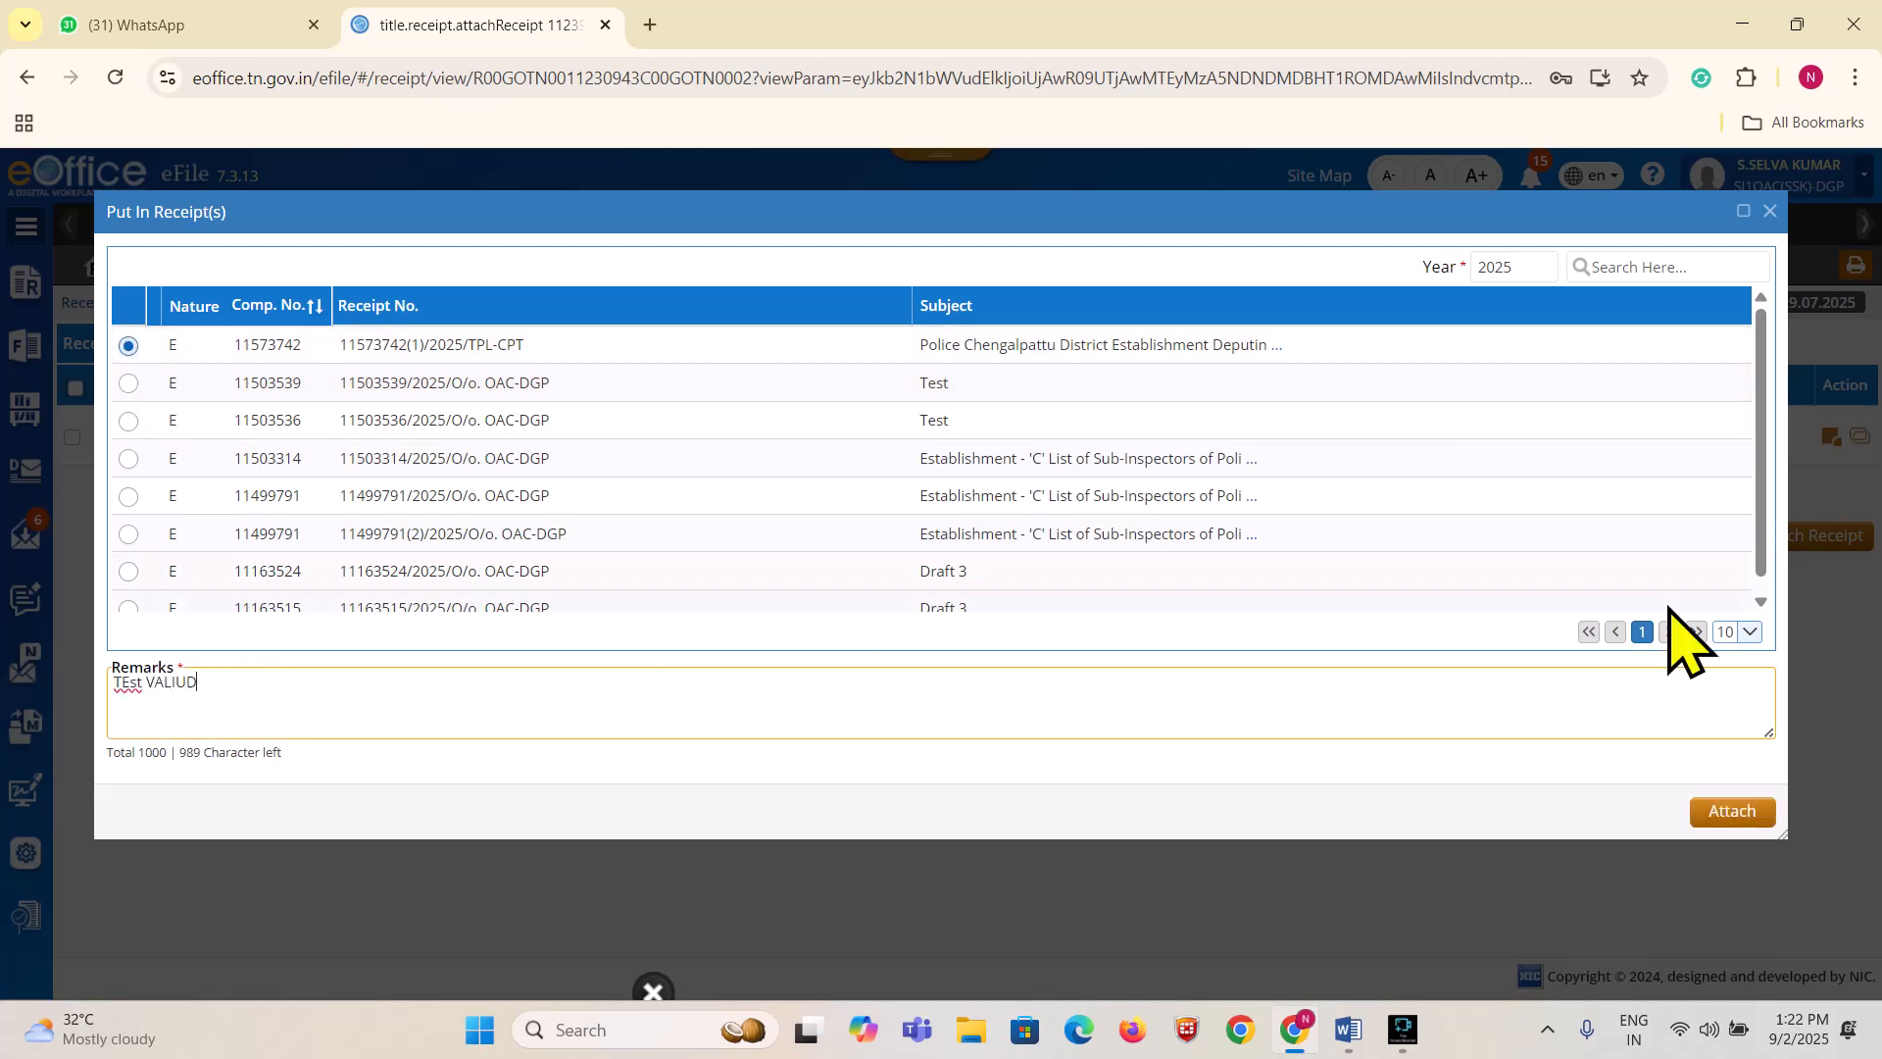
pyautogui.press('BackSpace')
pyautogui.press('BackSpace')
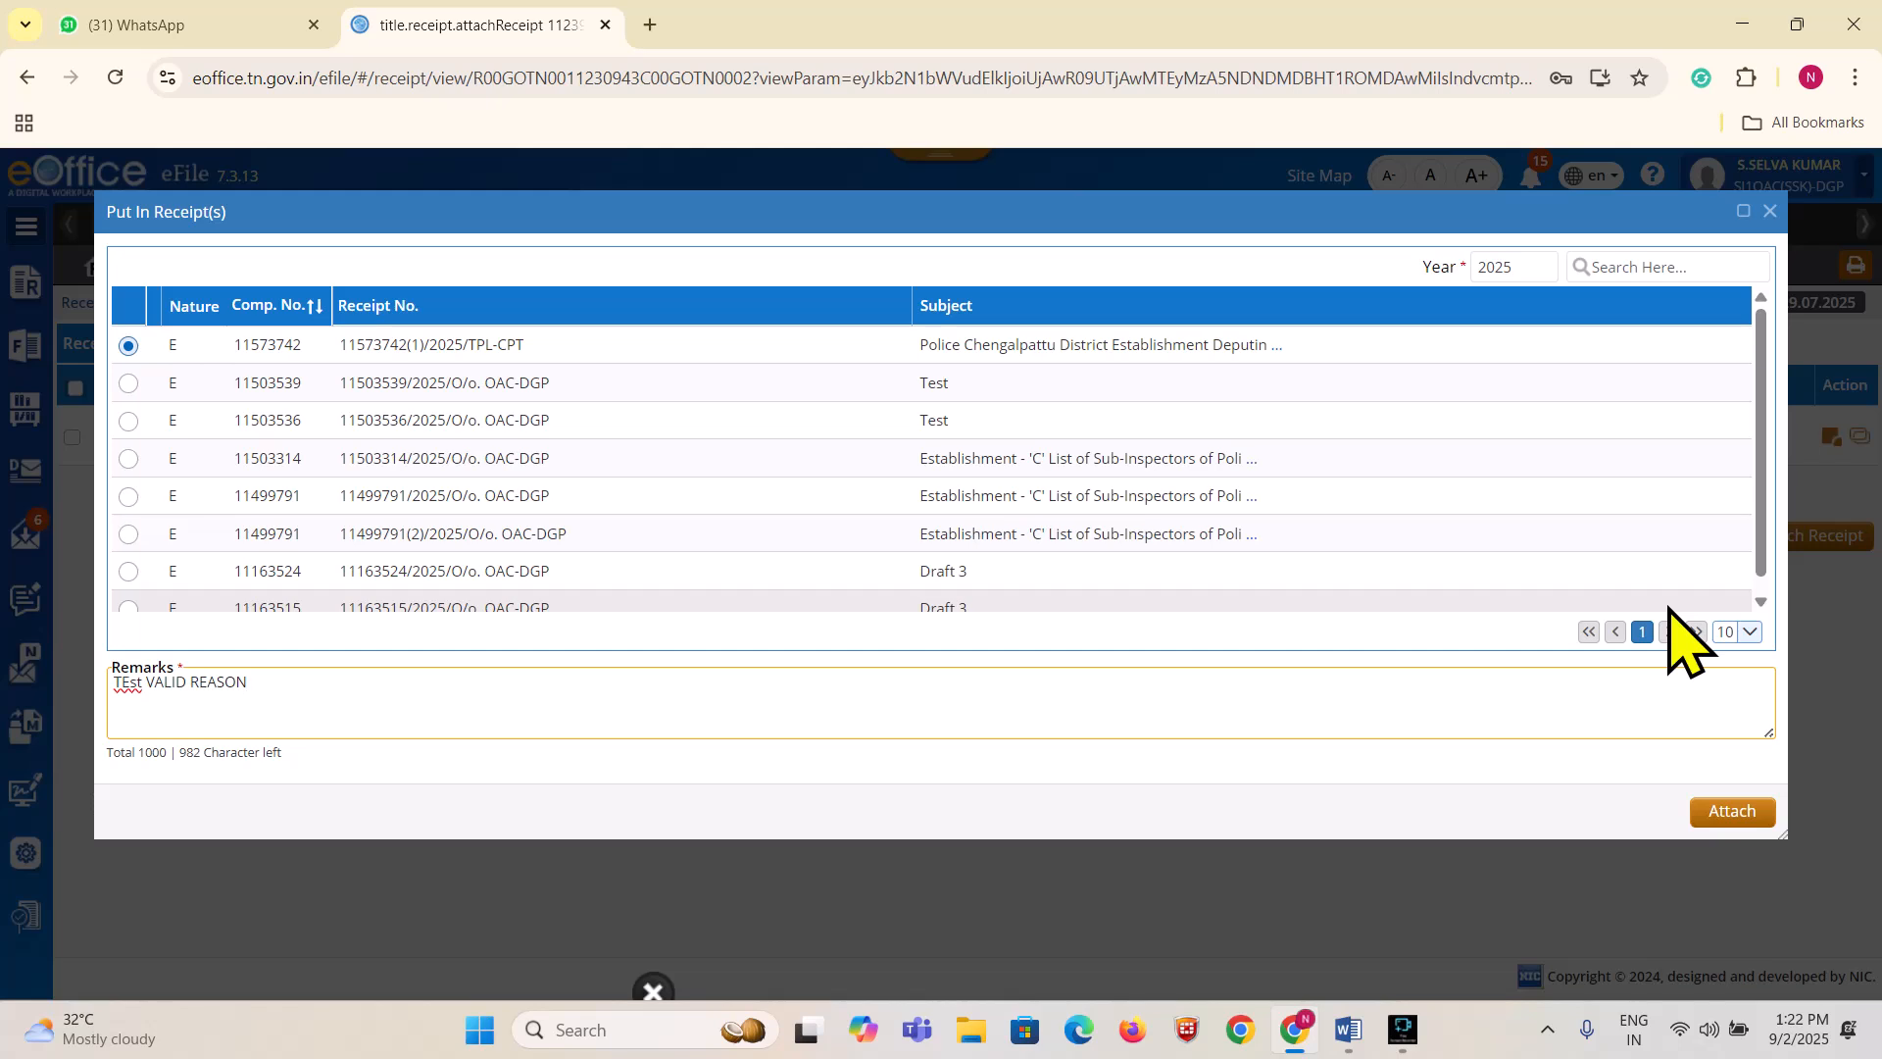
pyautogui.click(1732, 814)
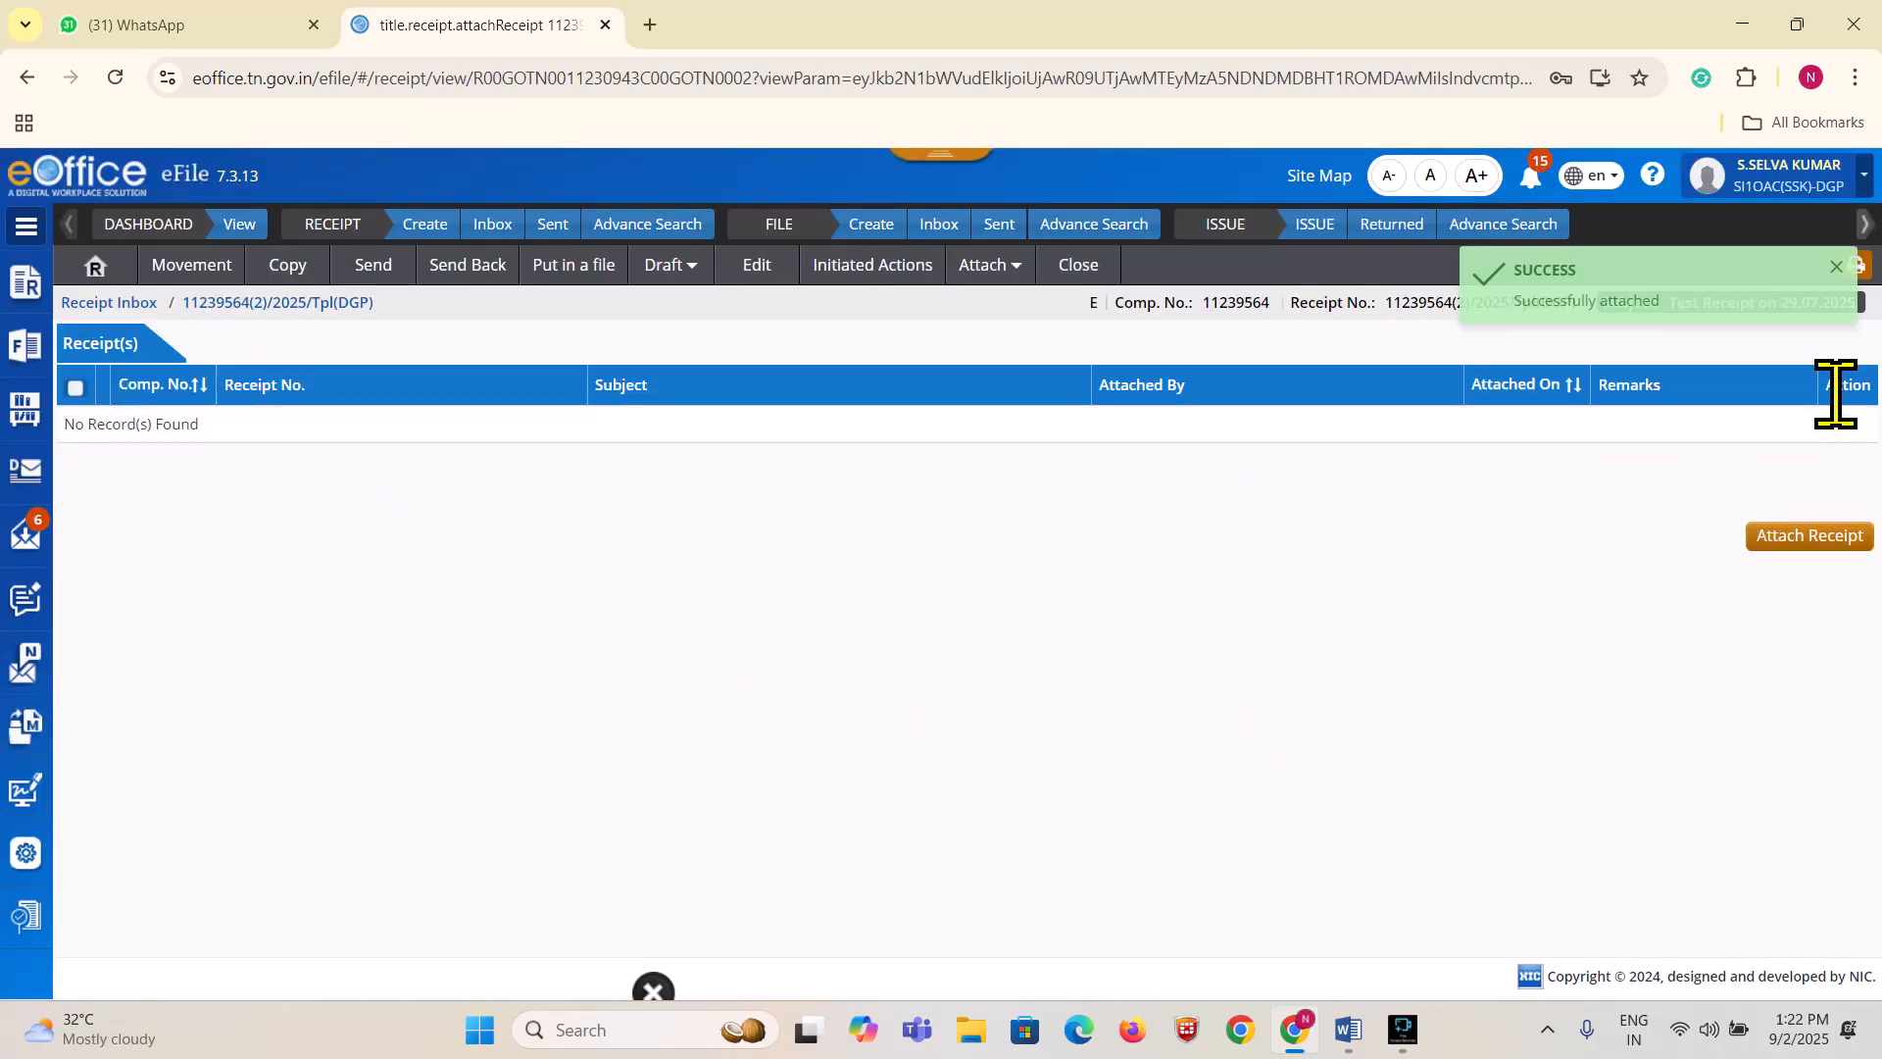
# Return to the receipt Inbox, view receipt 11573742(1)/2025/TPL-CPT and its movement history, and go back to the Inbox
pyautogui.click(488, 225)
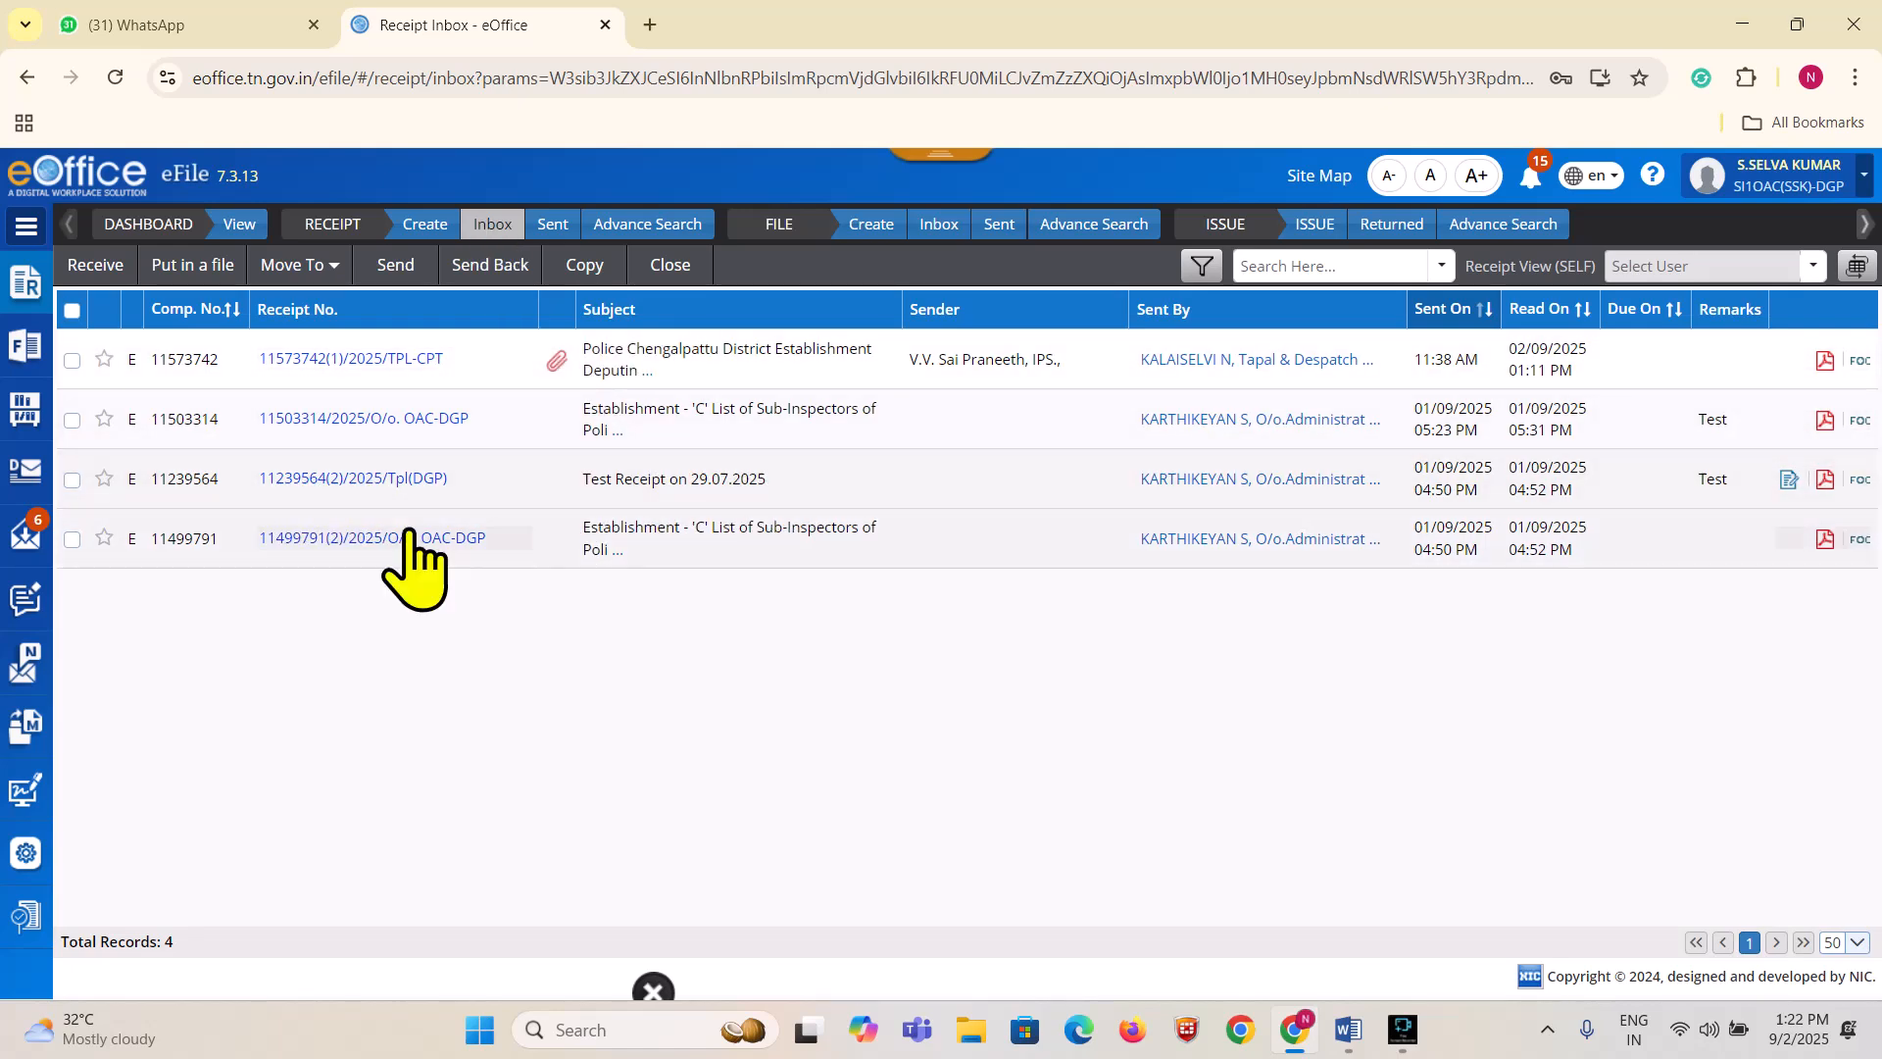
pyautogui.click(349, 361)
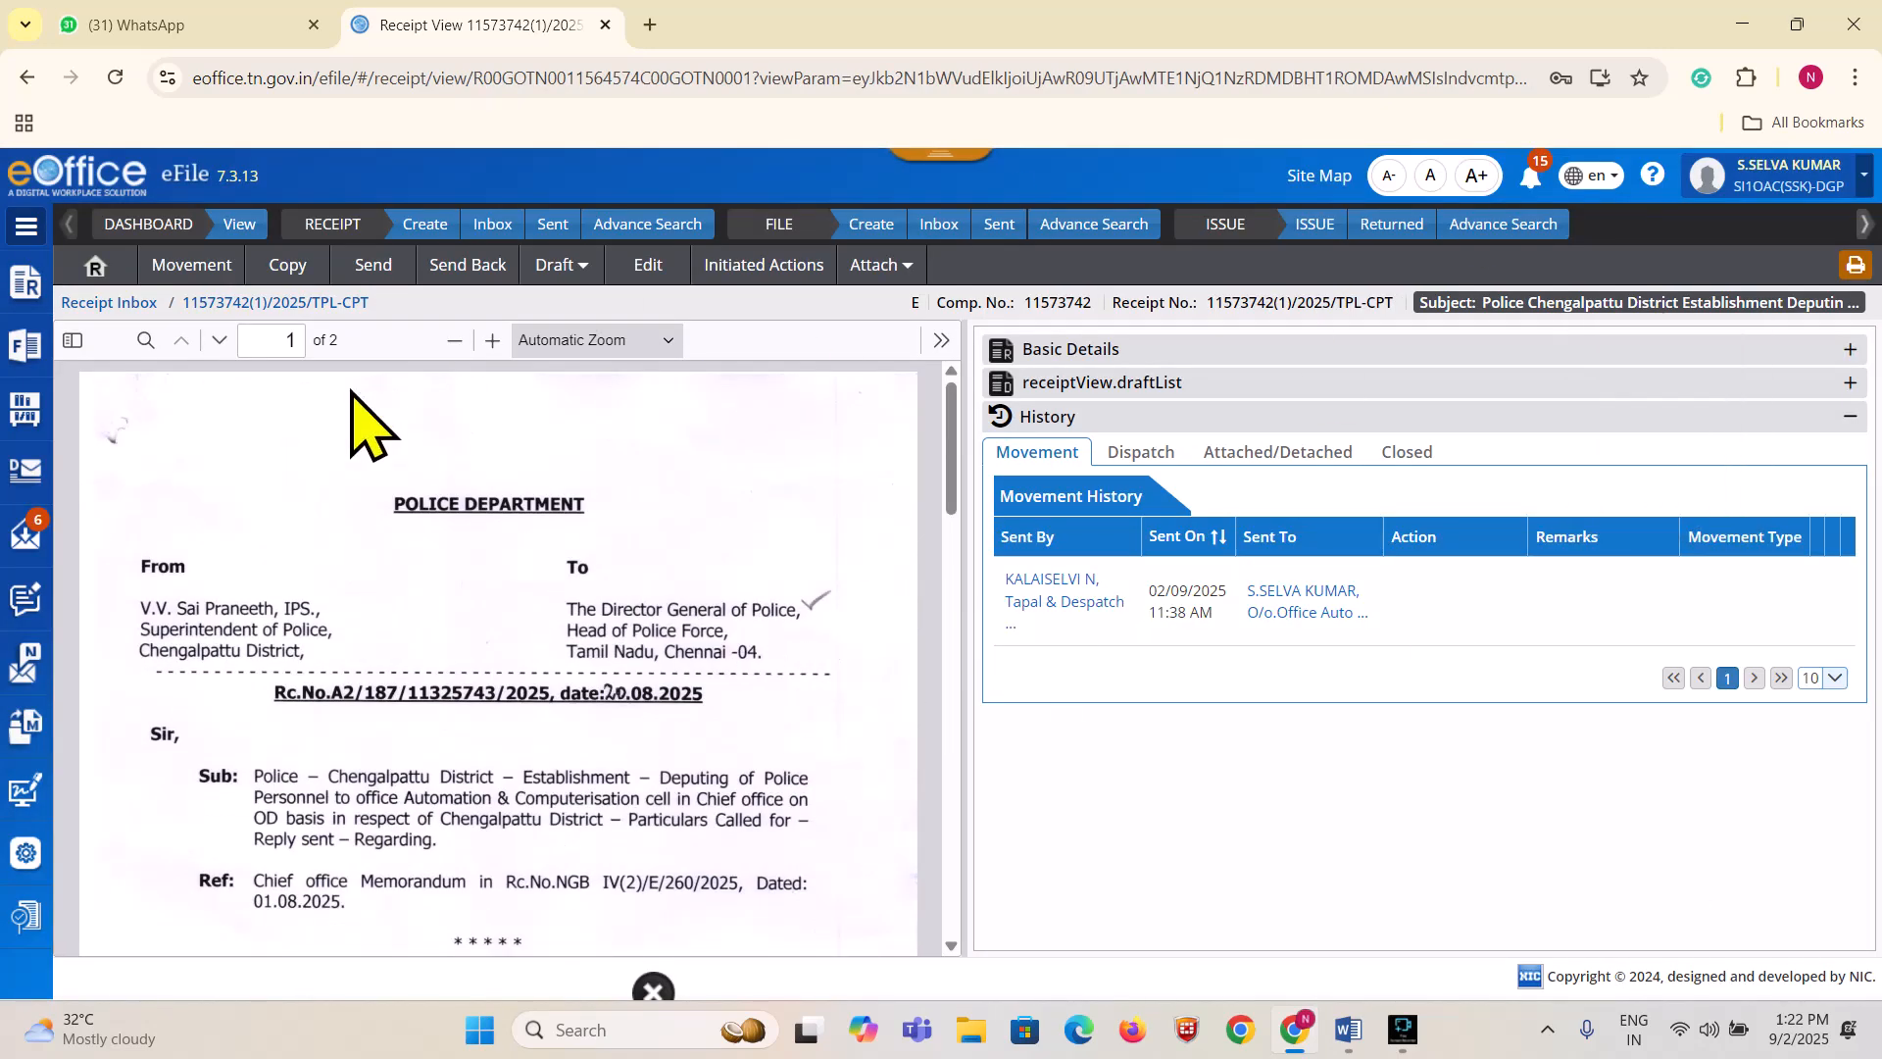
pyautogui.click(492, 225)
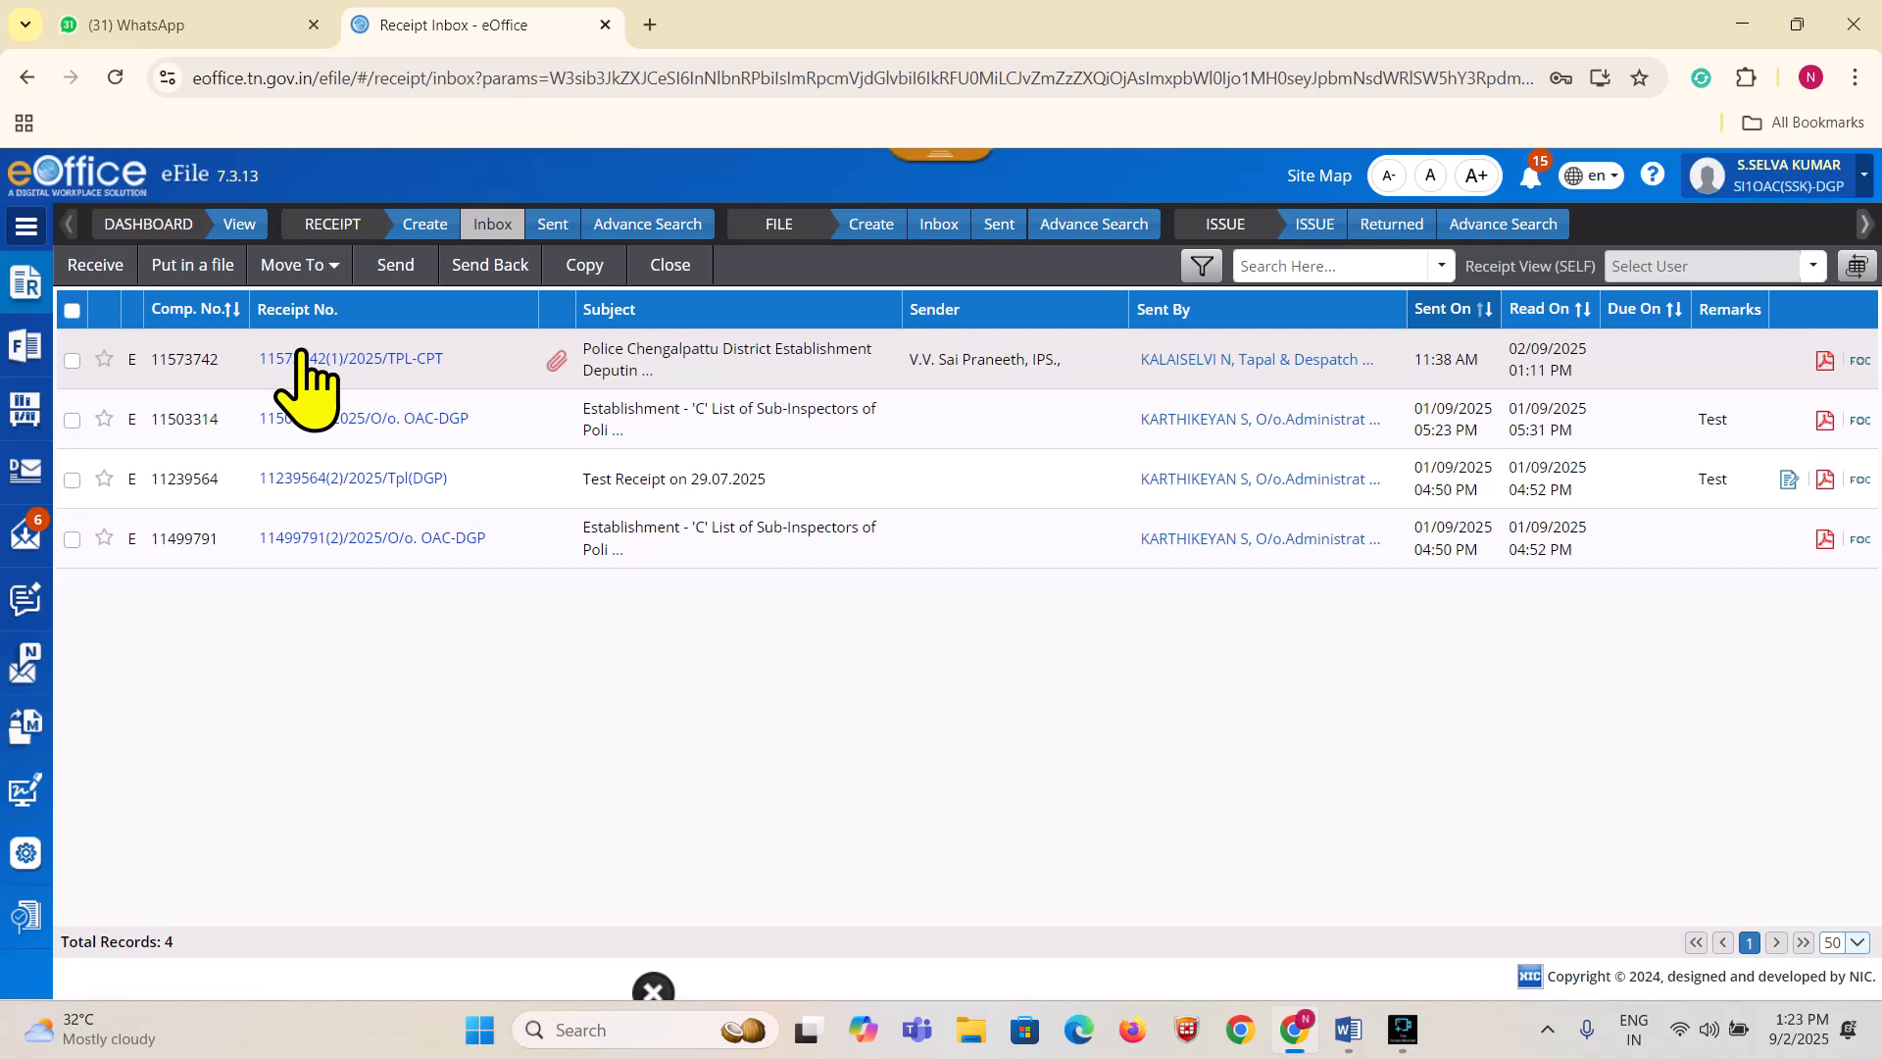
# Attach receipts 11503314/2025/O/o. OAC-DGP and 11499791/2025/O/o. OAC-DGP to receipt 11499791(2)/2025/O/o. OAC-DGP with the remark "Test VALID REASON"
pyautogui.click(357, 541)
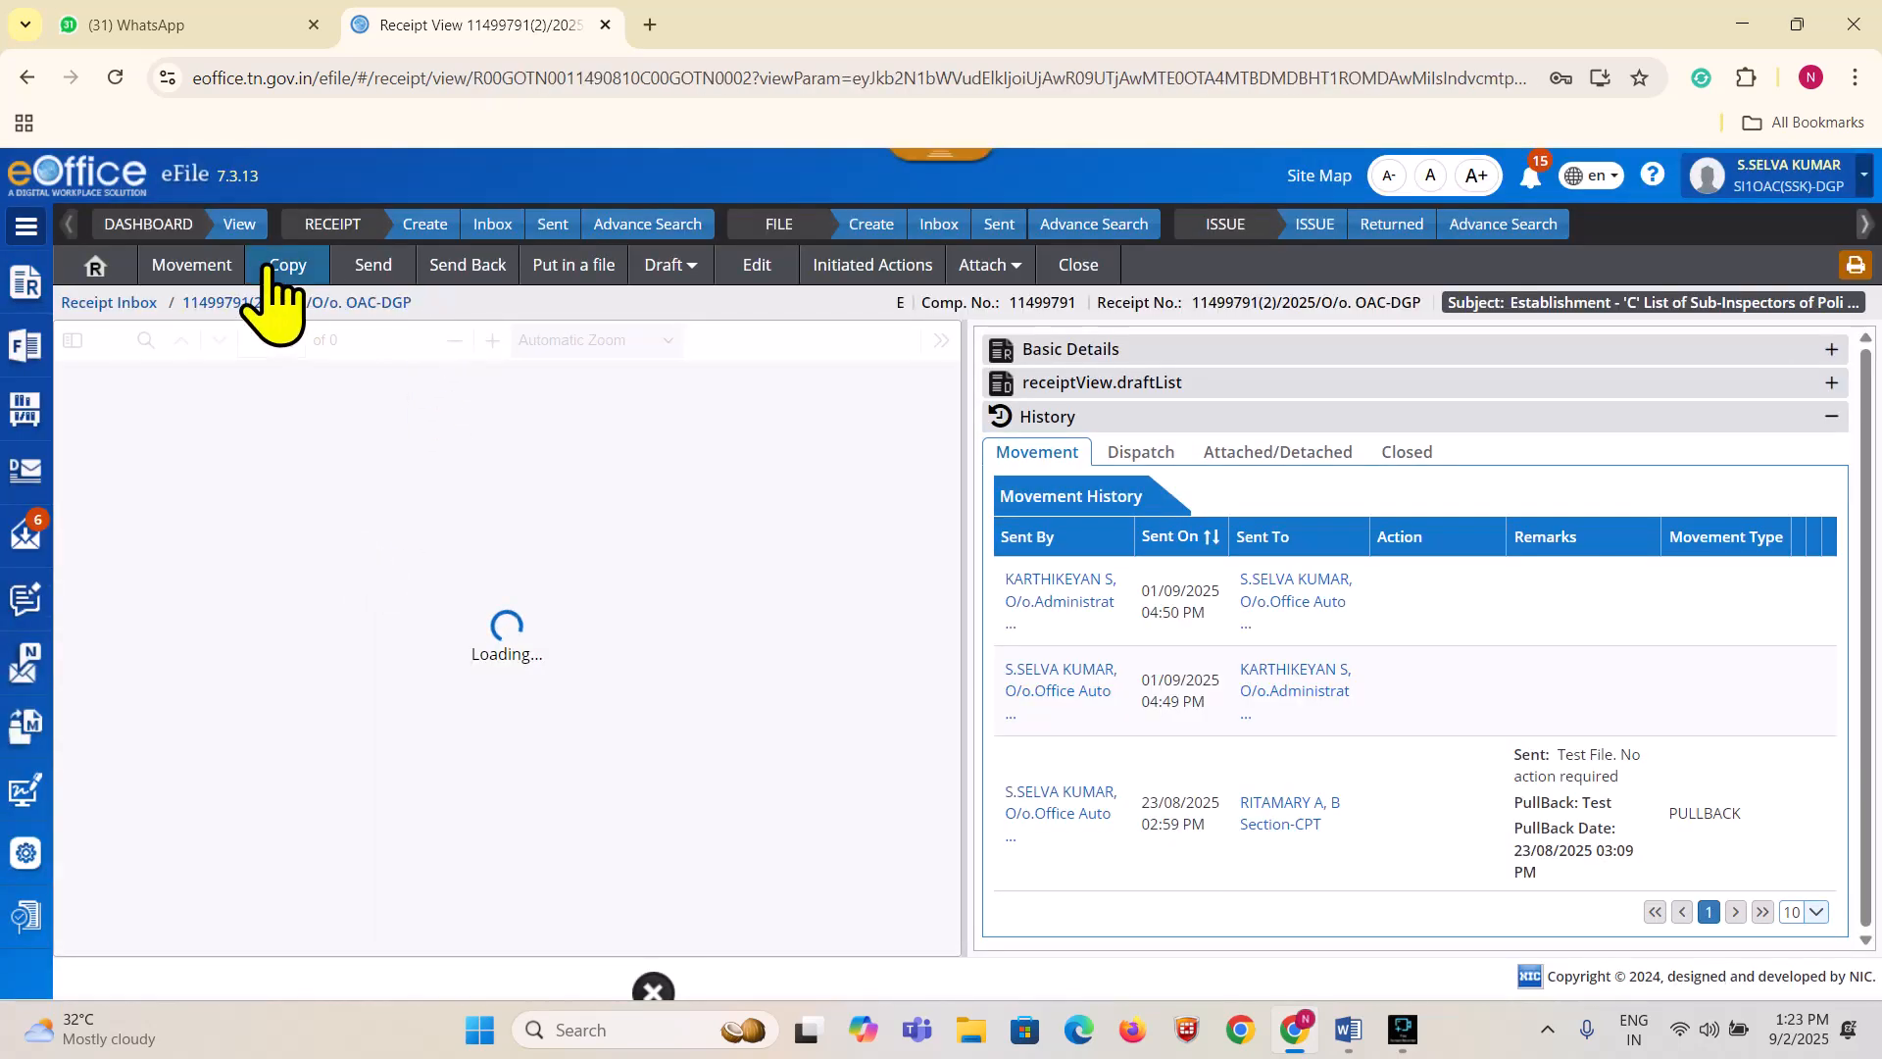
pyautogui.click(995, 267)
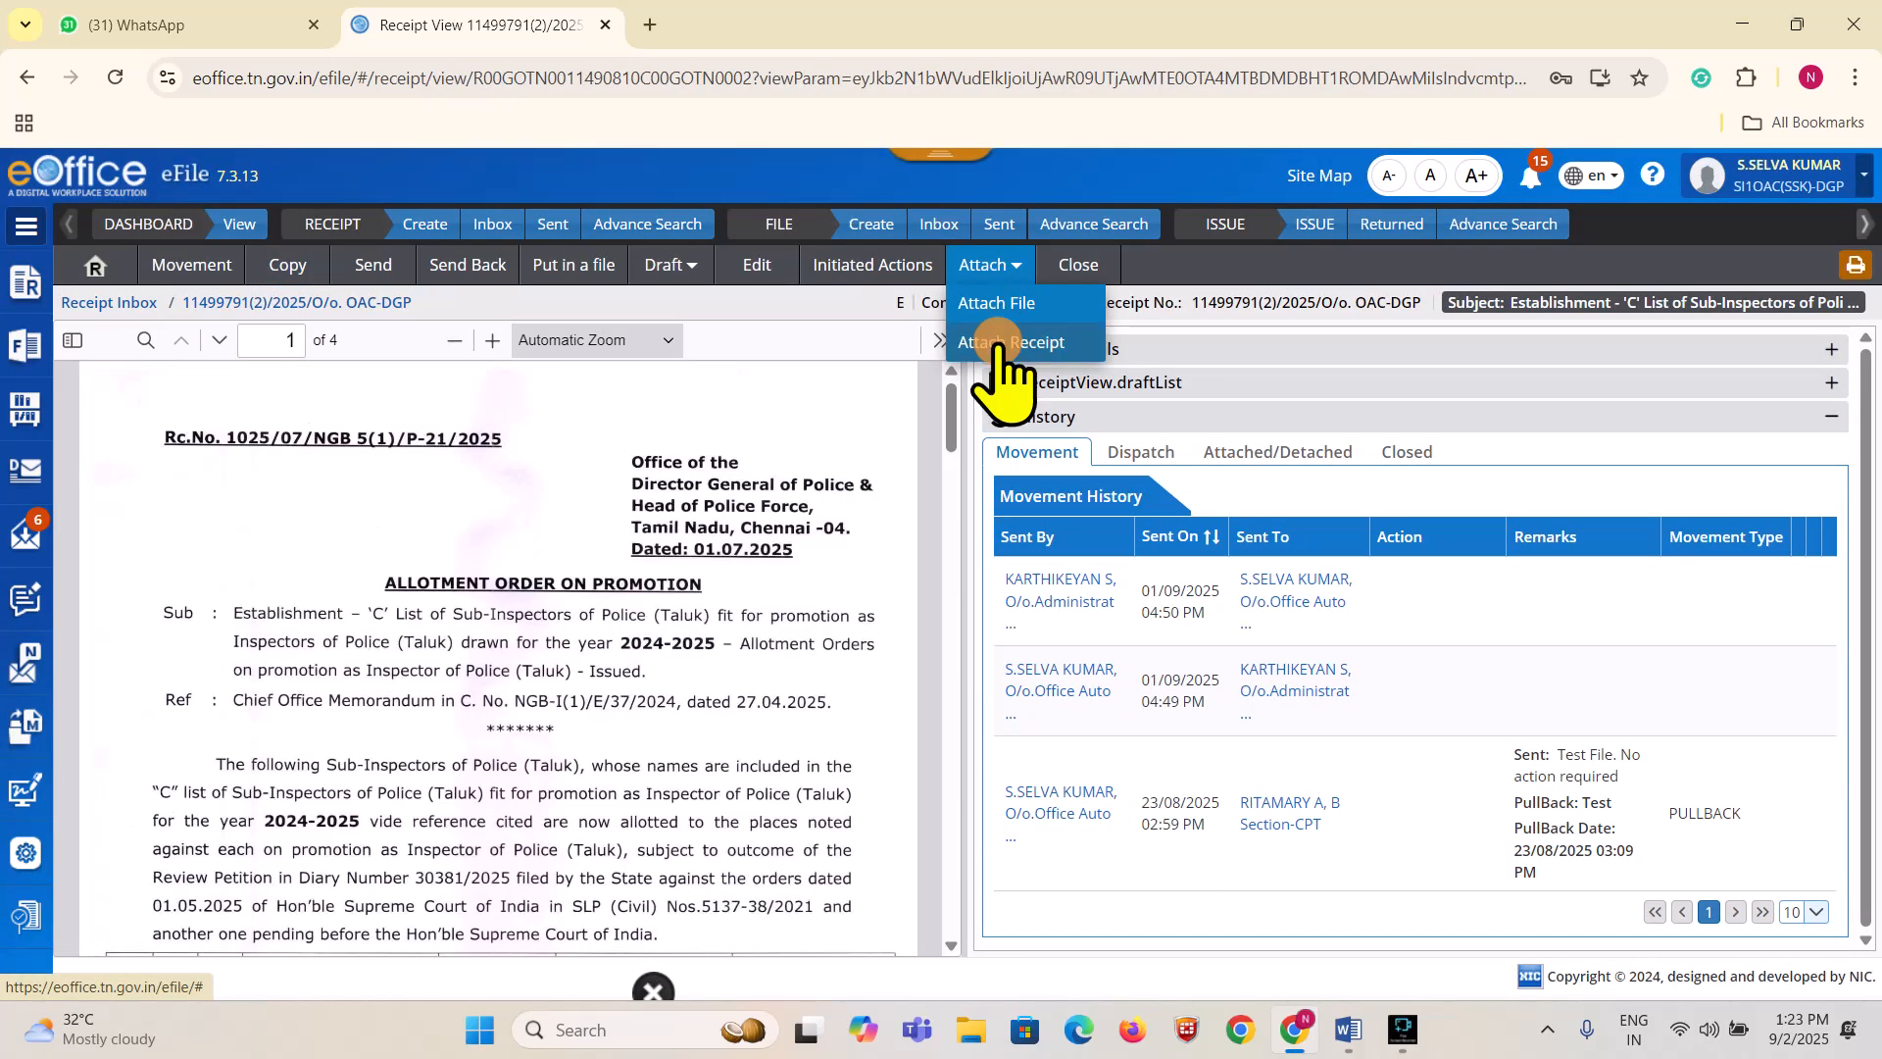
pyautogui.click(1000, 344)
pyautogui.click(1847, 545)
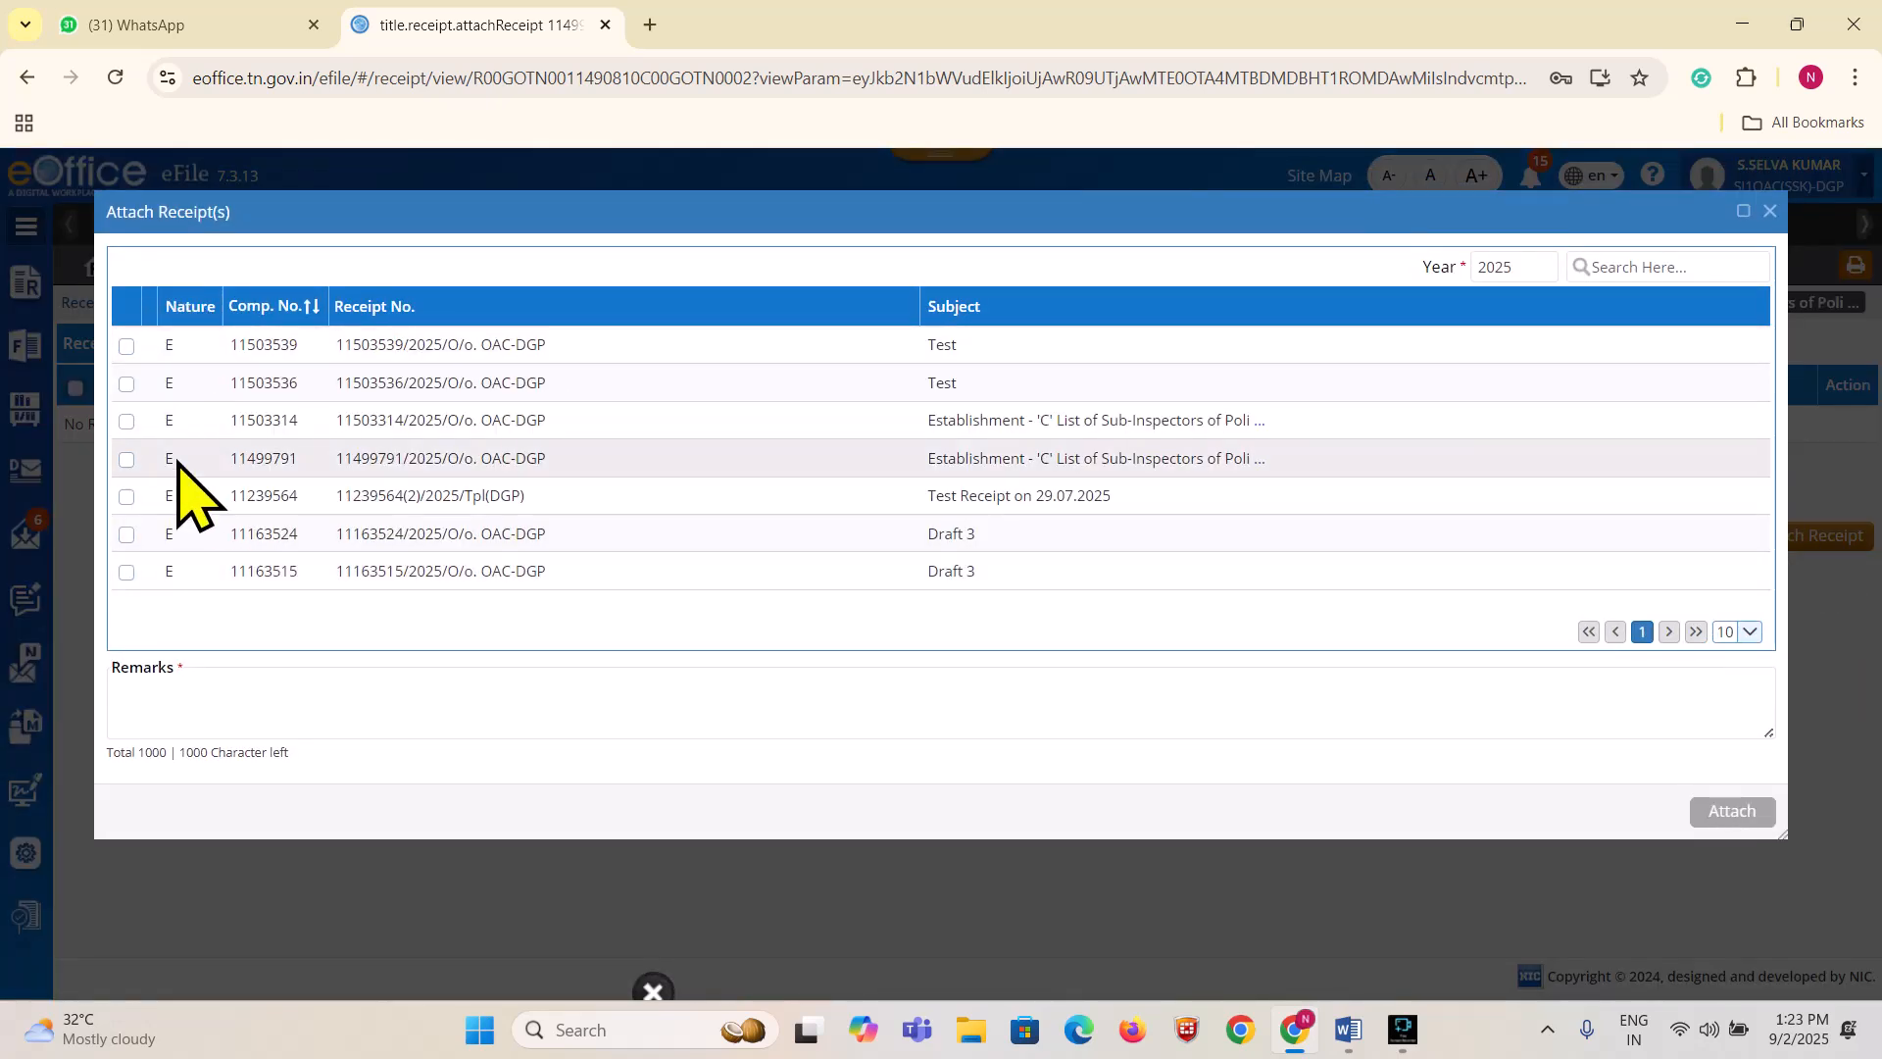
pyautogui.click(127, 421)
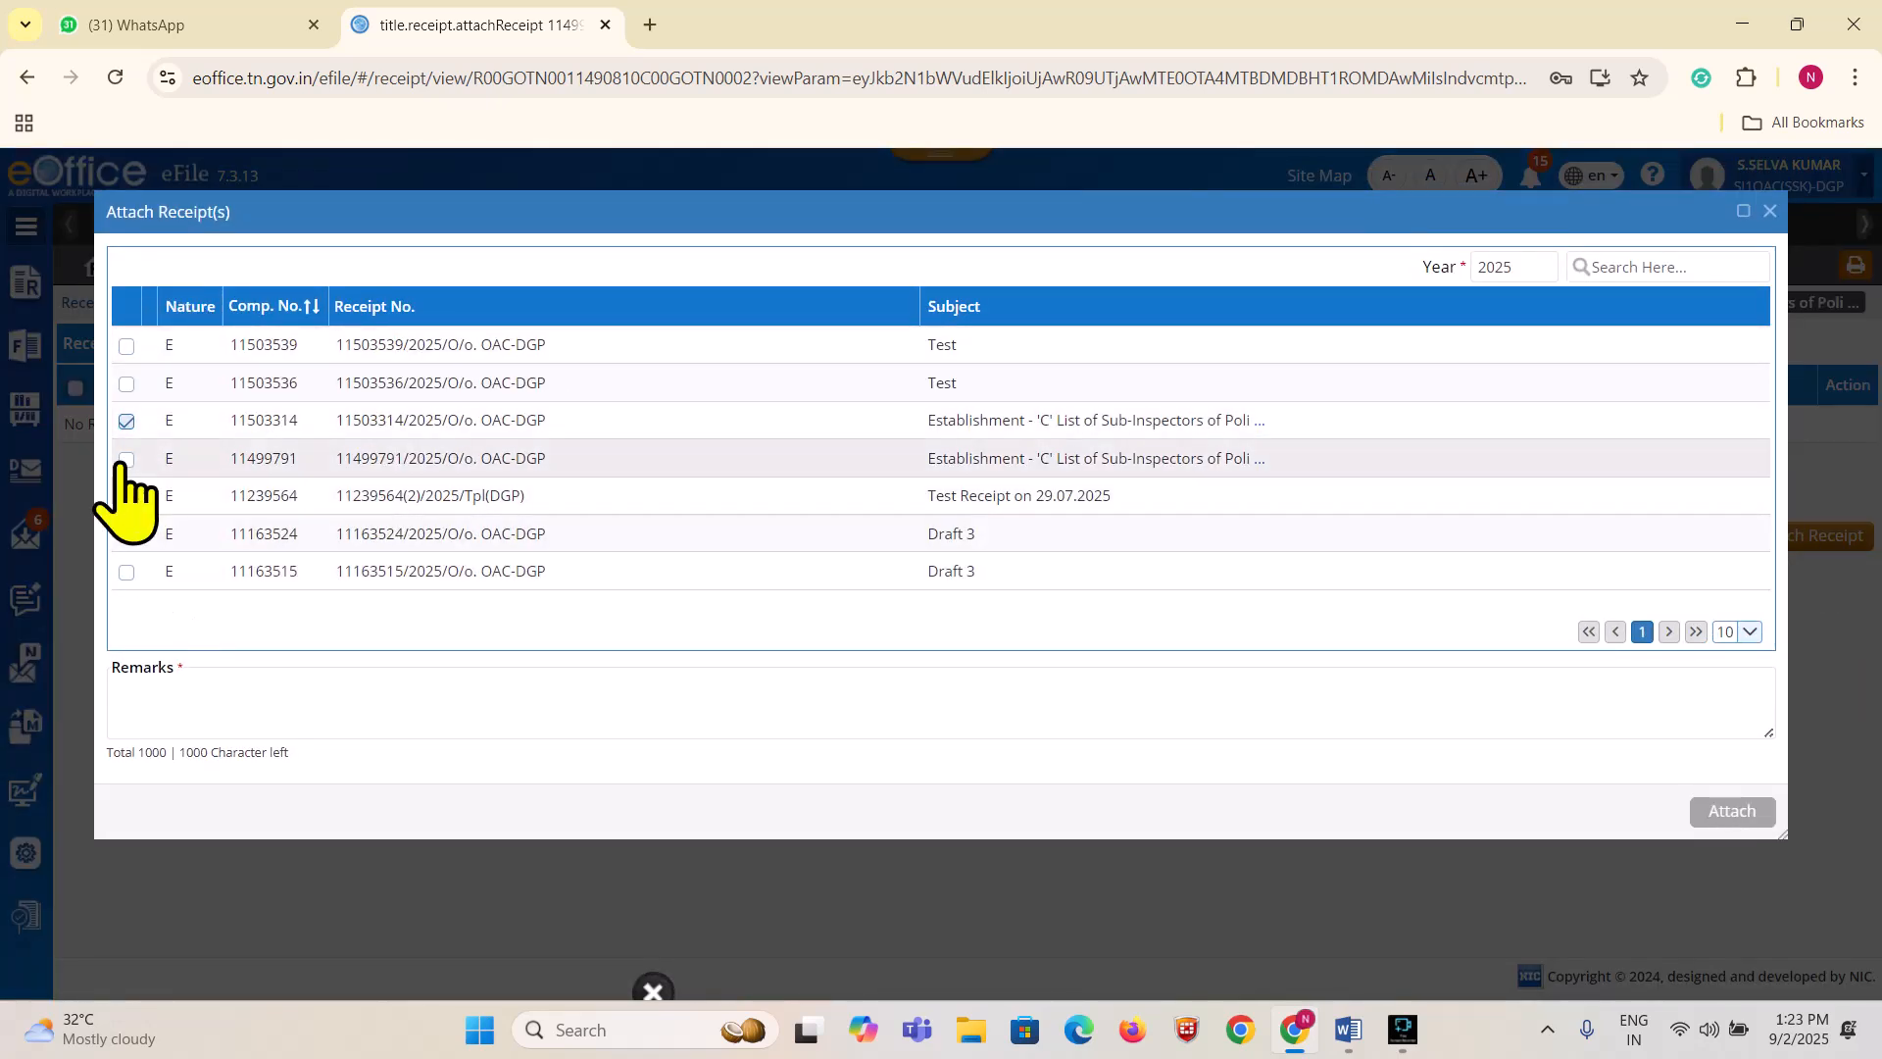
pyautogui.click(127, 459)
pyautogui.click(263, 696)
pyautogui.write('Test VALID REASON')
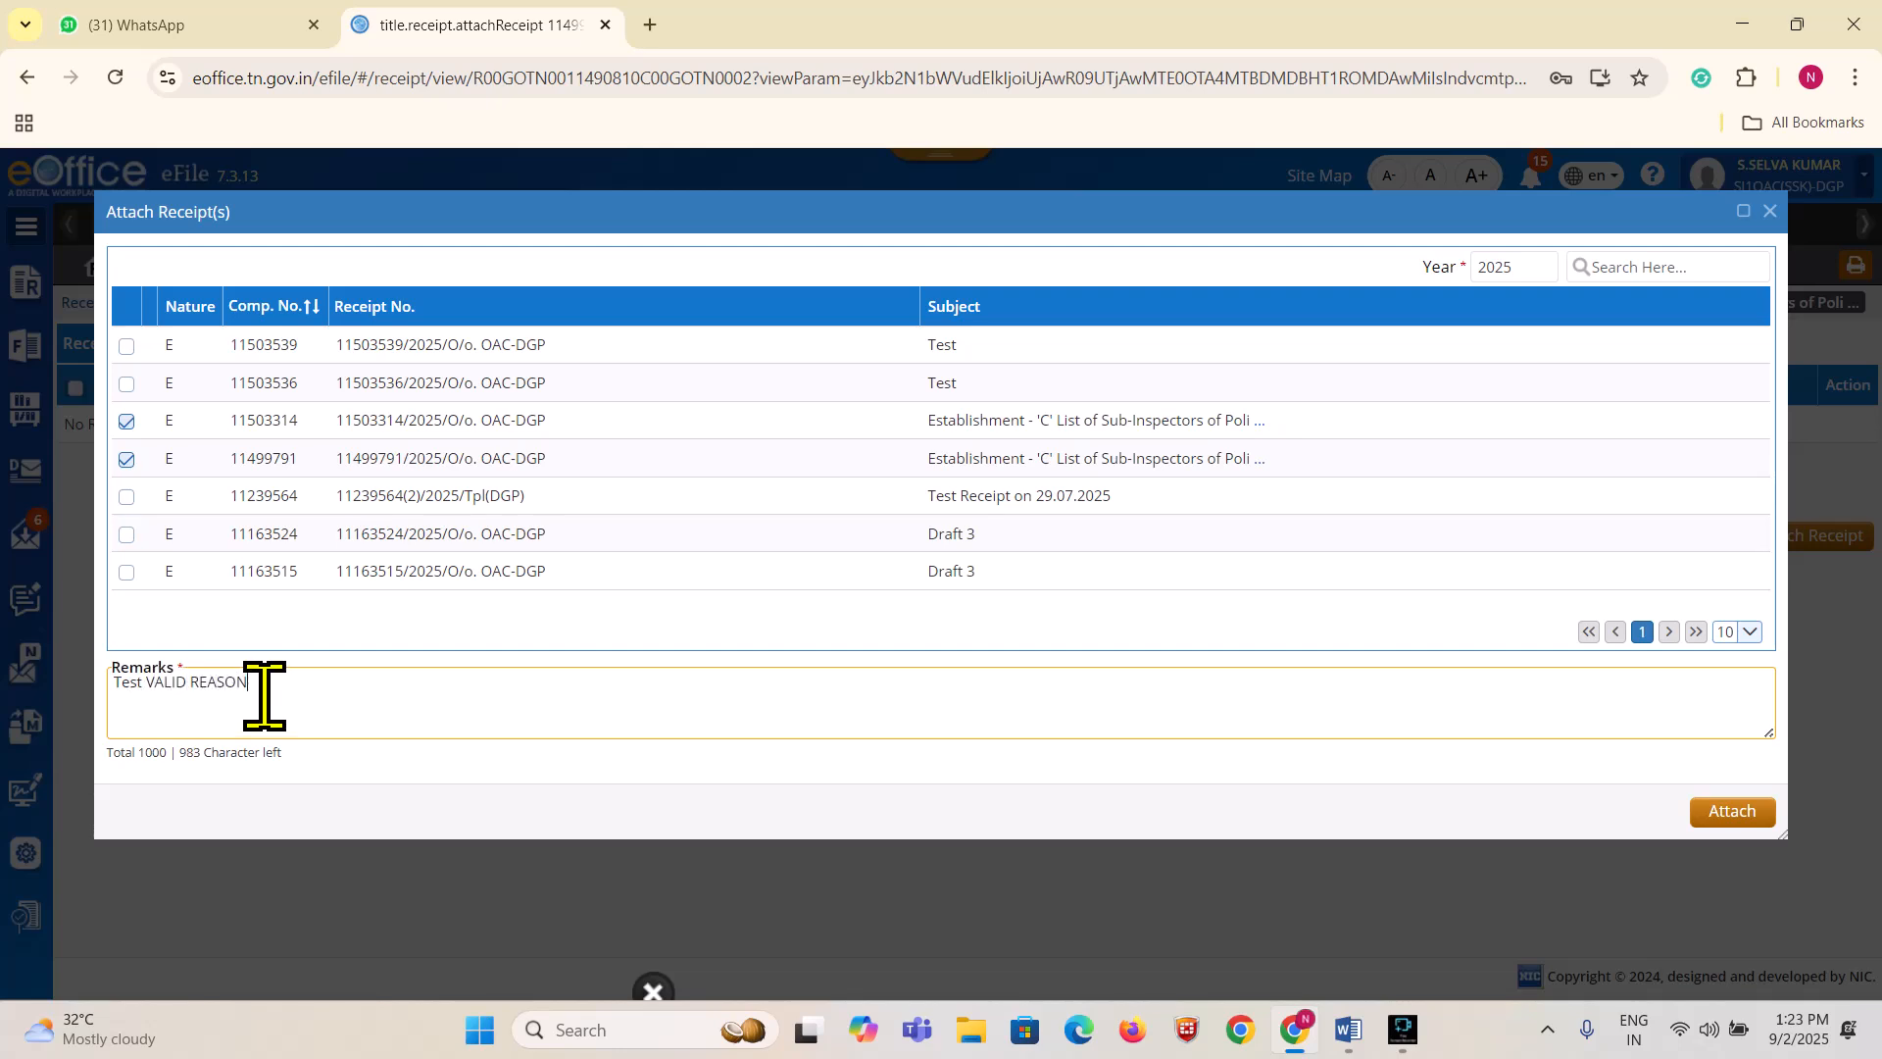
pyautogui.moveTo(264, 691); pyautogui.dragTo(148, 693)
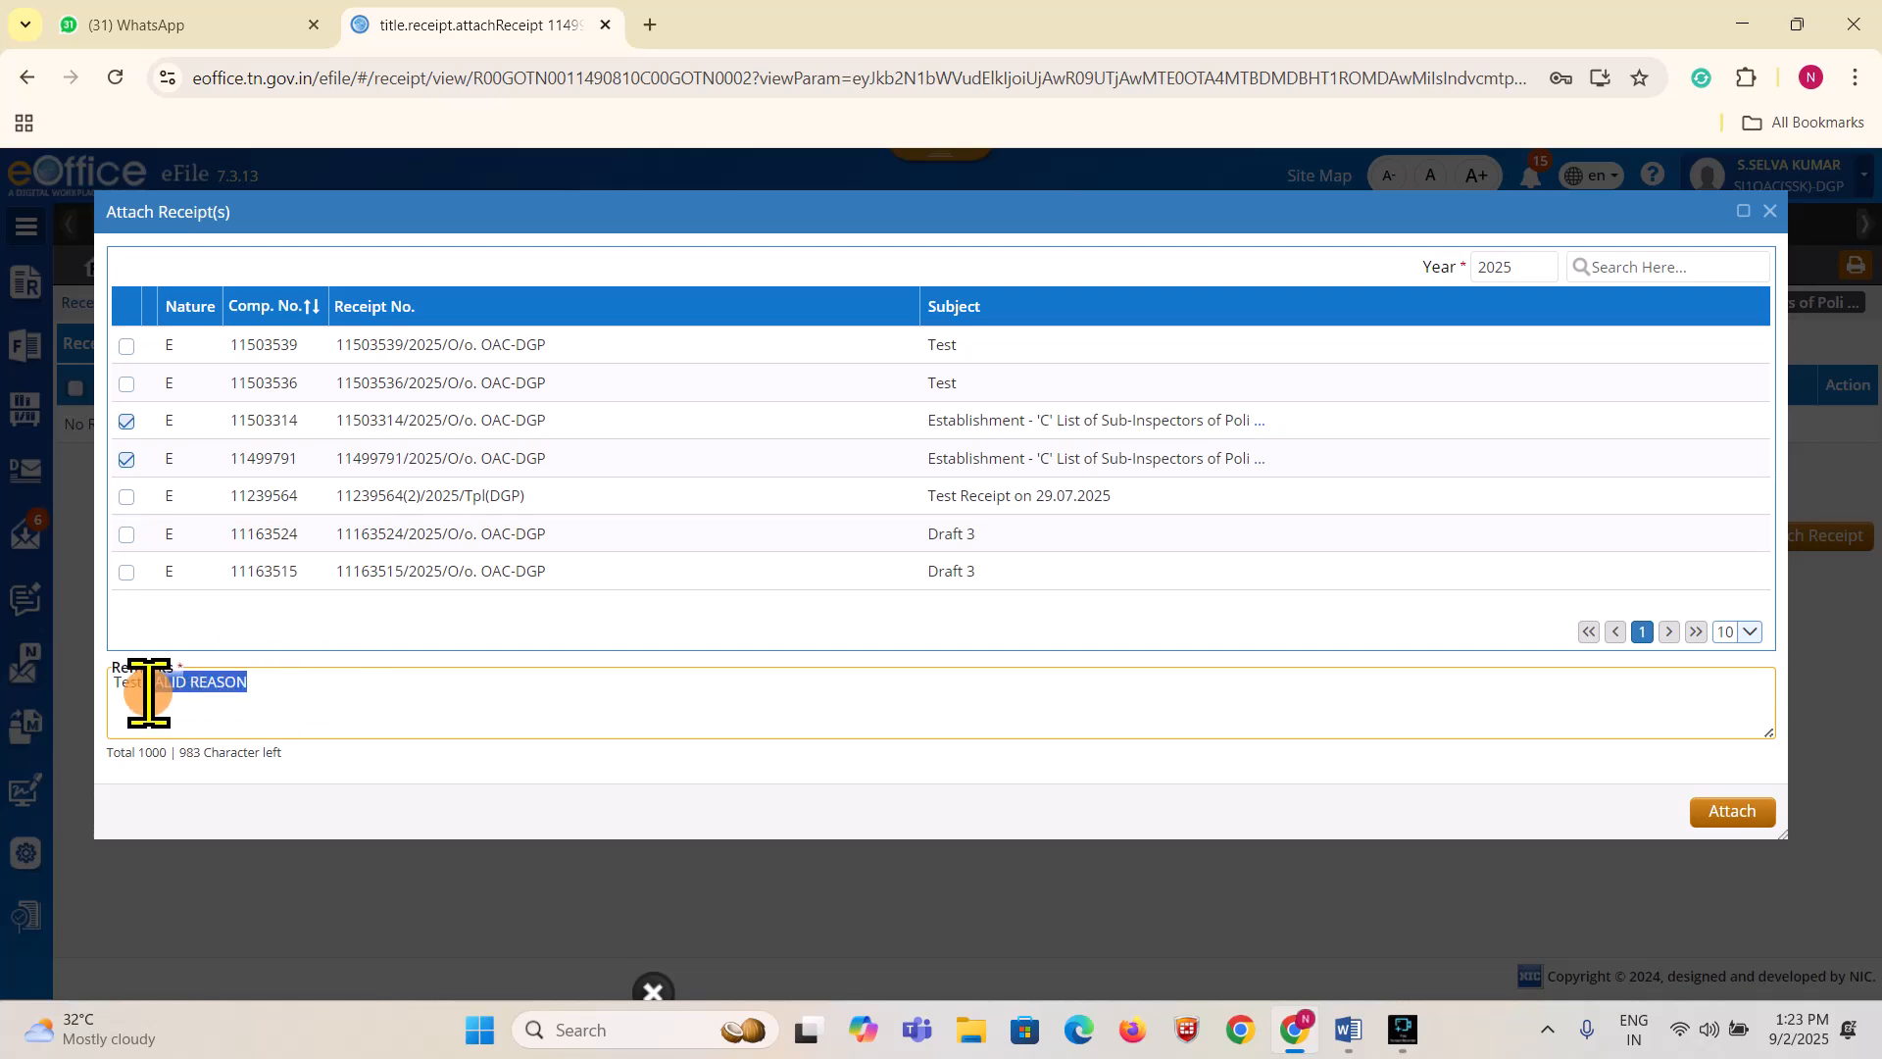
pyautogui.click(503, 713)
pyautogui.click(1725, 812)
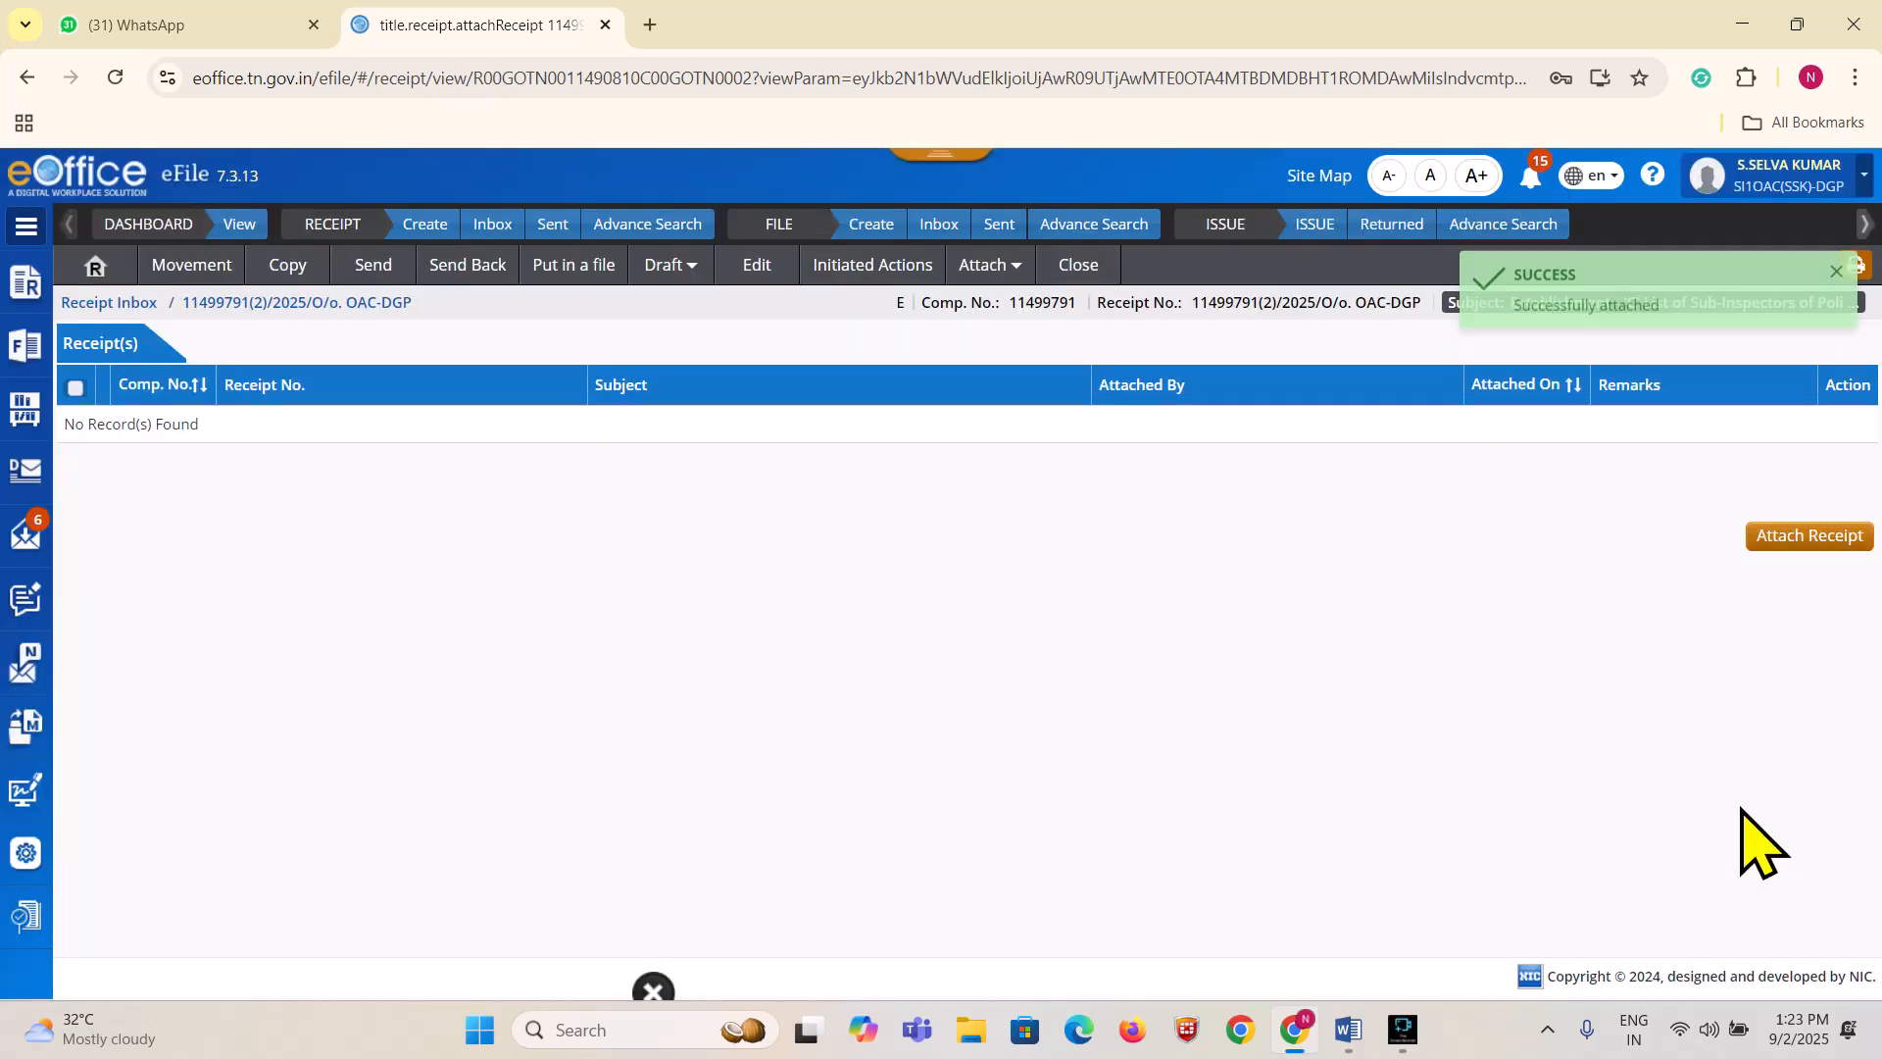
# Send receipt 11499791(2)/2025/O/o. OAC-DGP from the receipt Inbox internally to the AOCPT officer in O/o.Administrative Officer-CPT
pyautogui.click(492, 225)
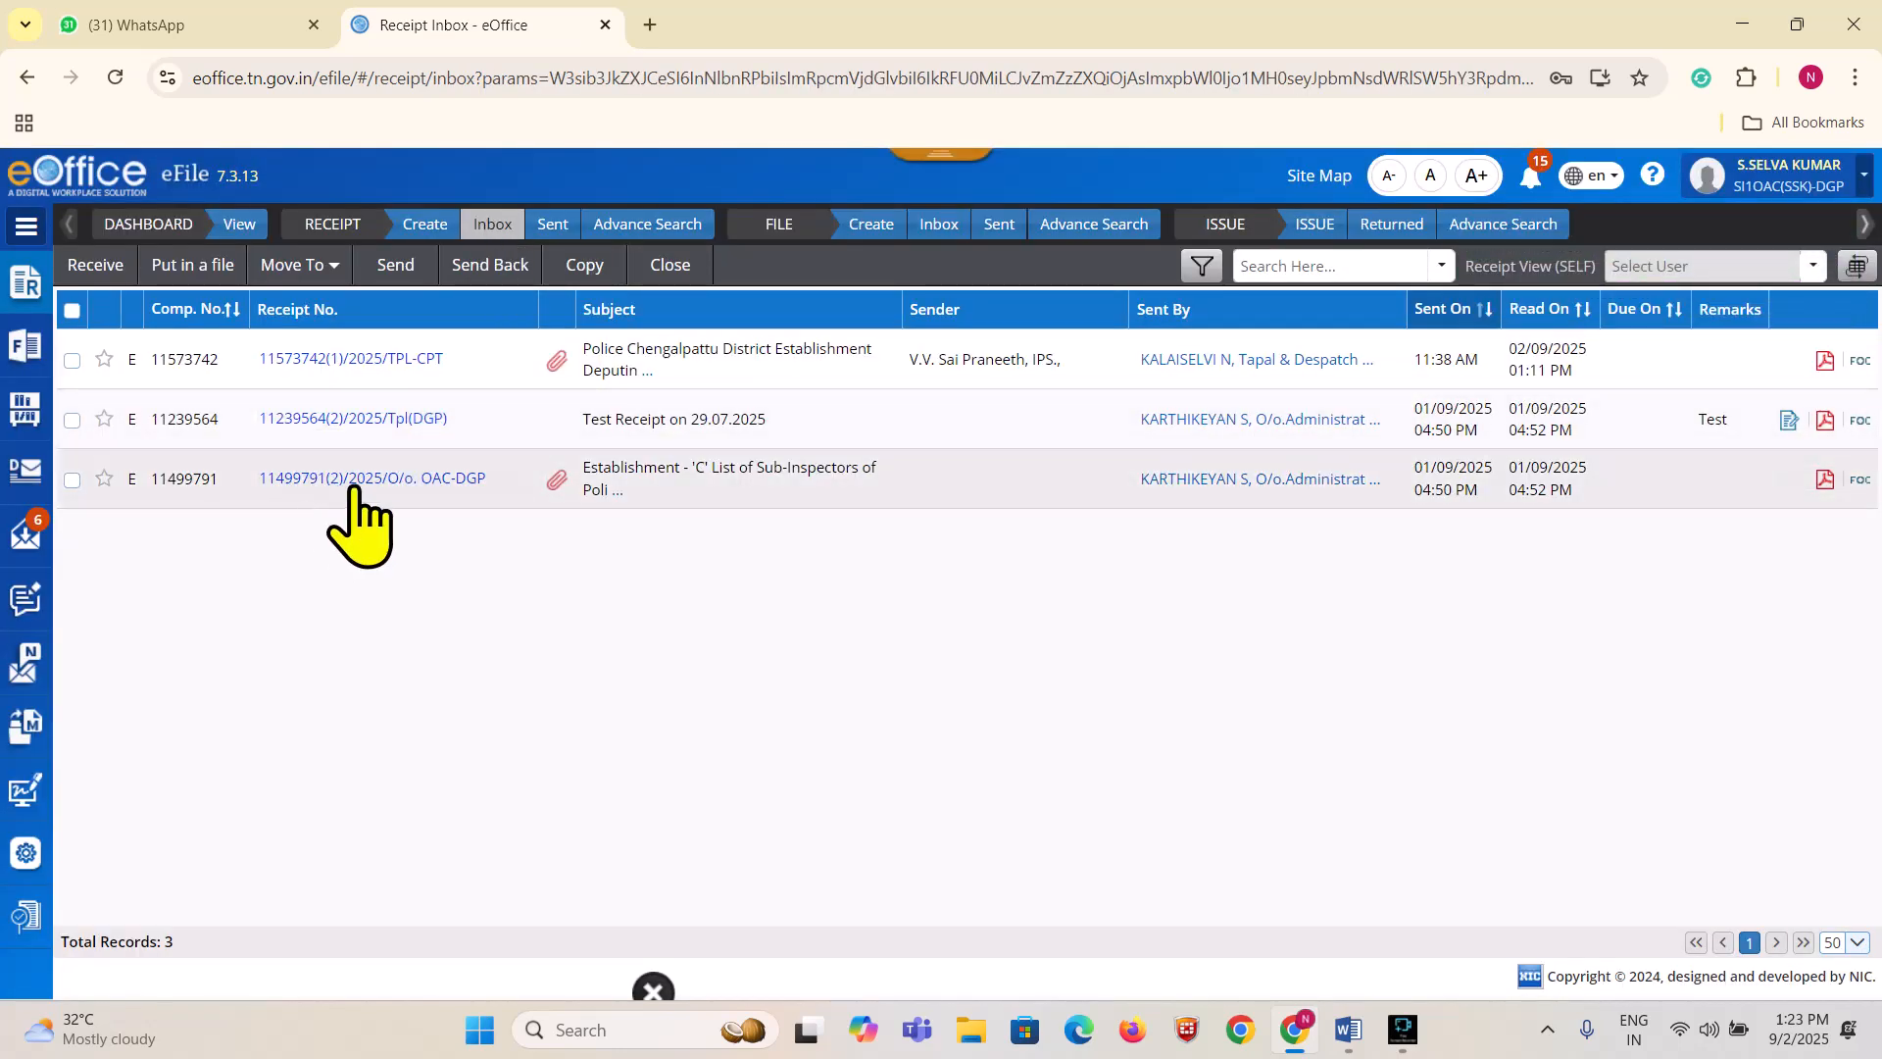
pyautogui.click(355, 478)
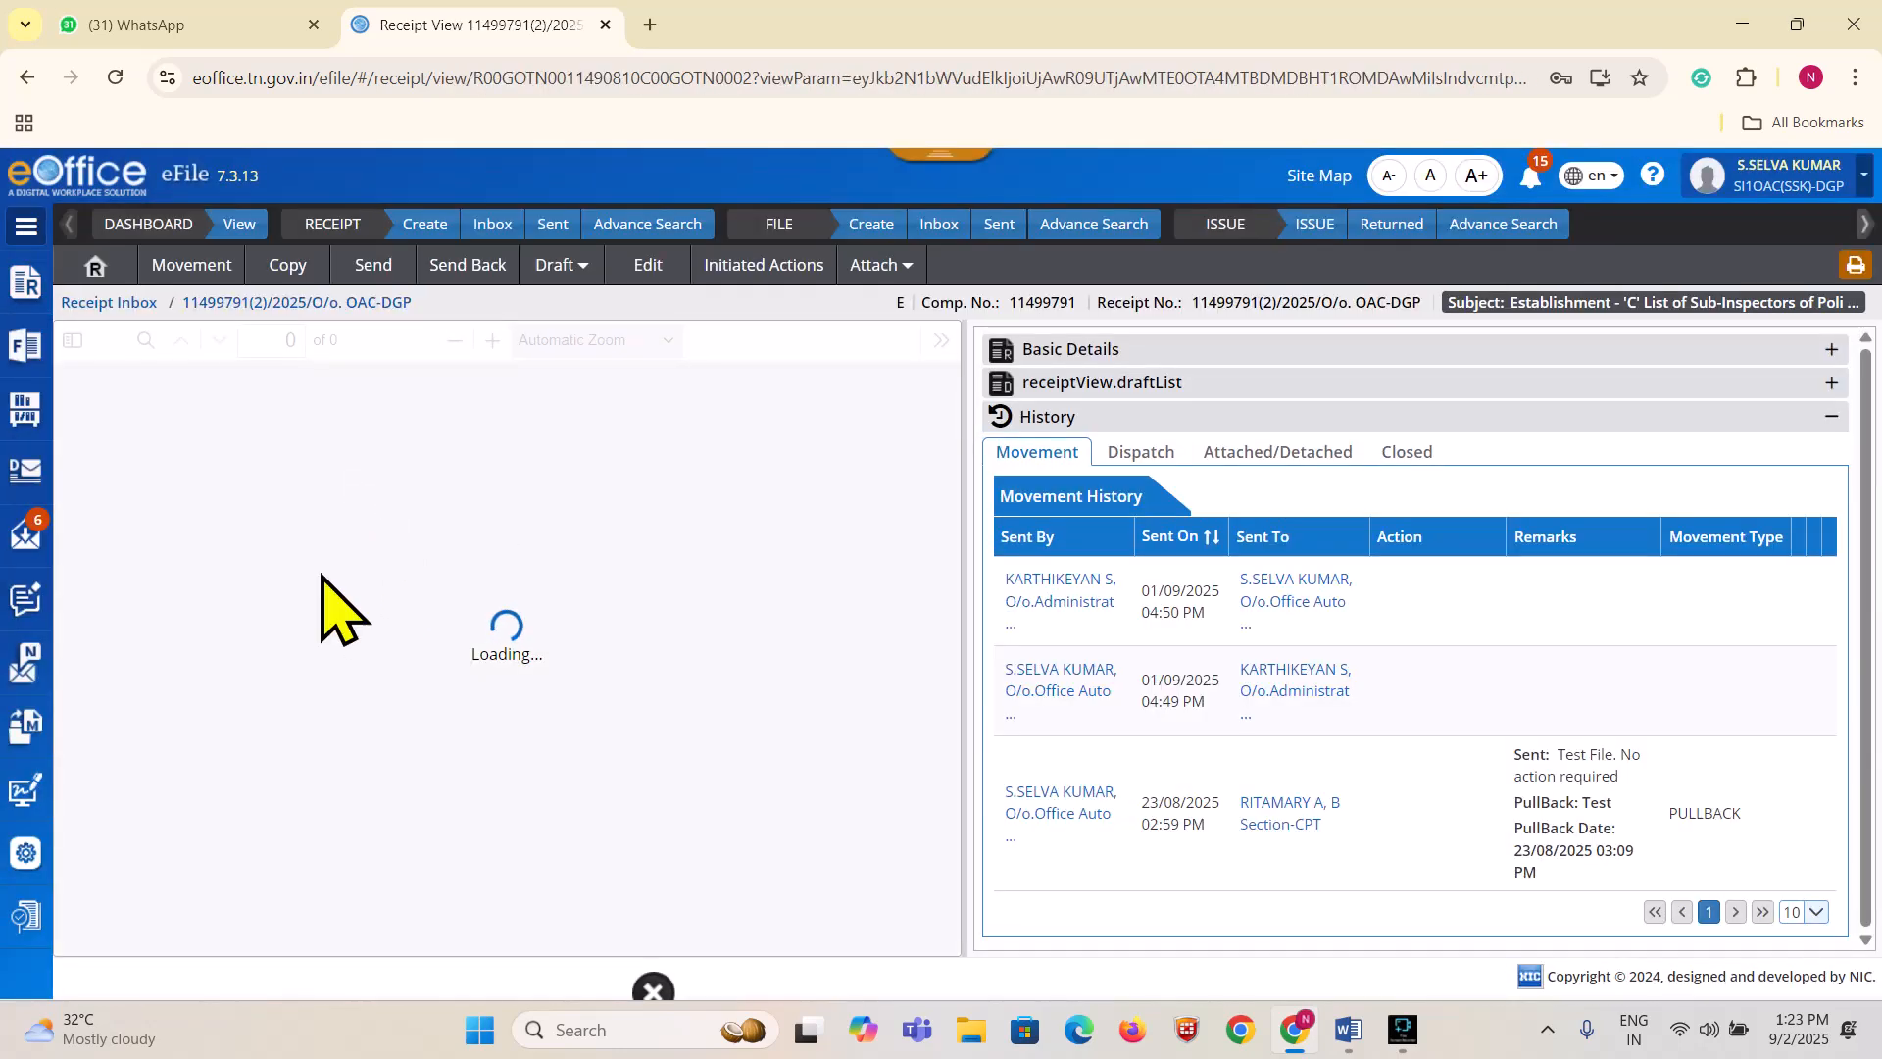
pyautogui.click(383, 274)
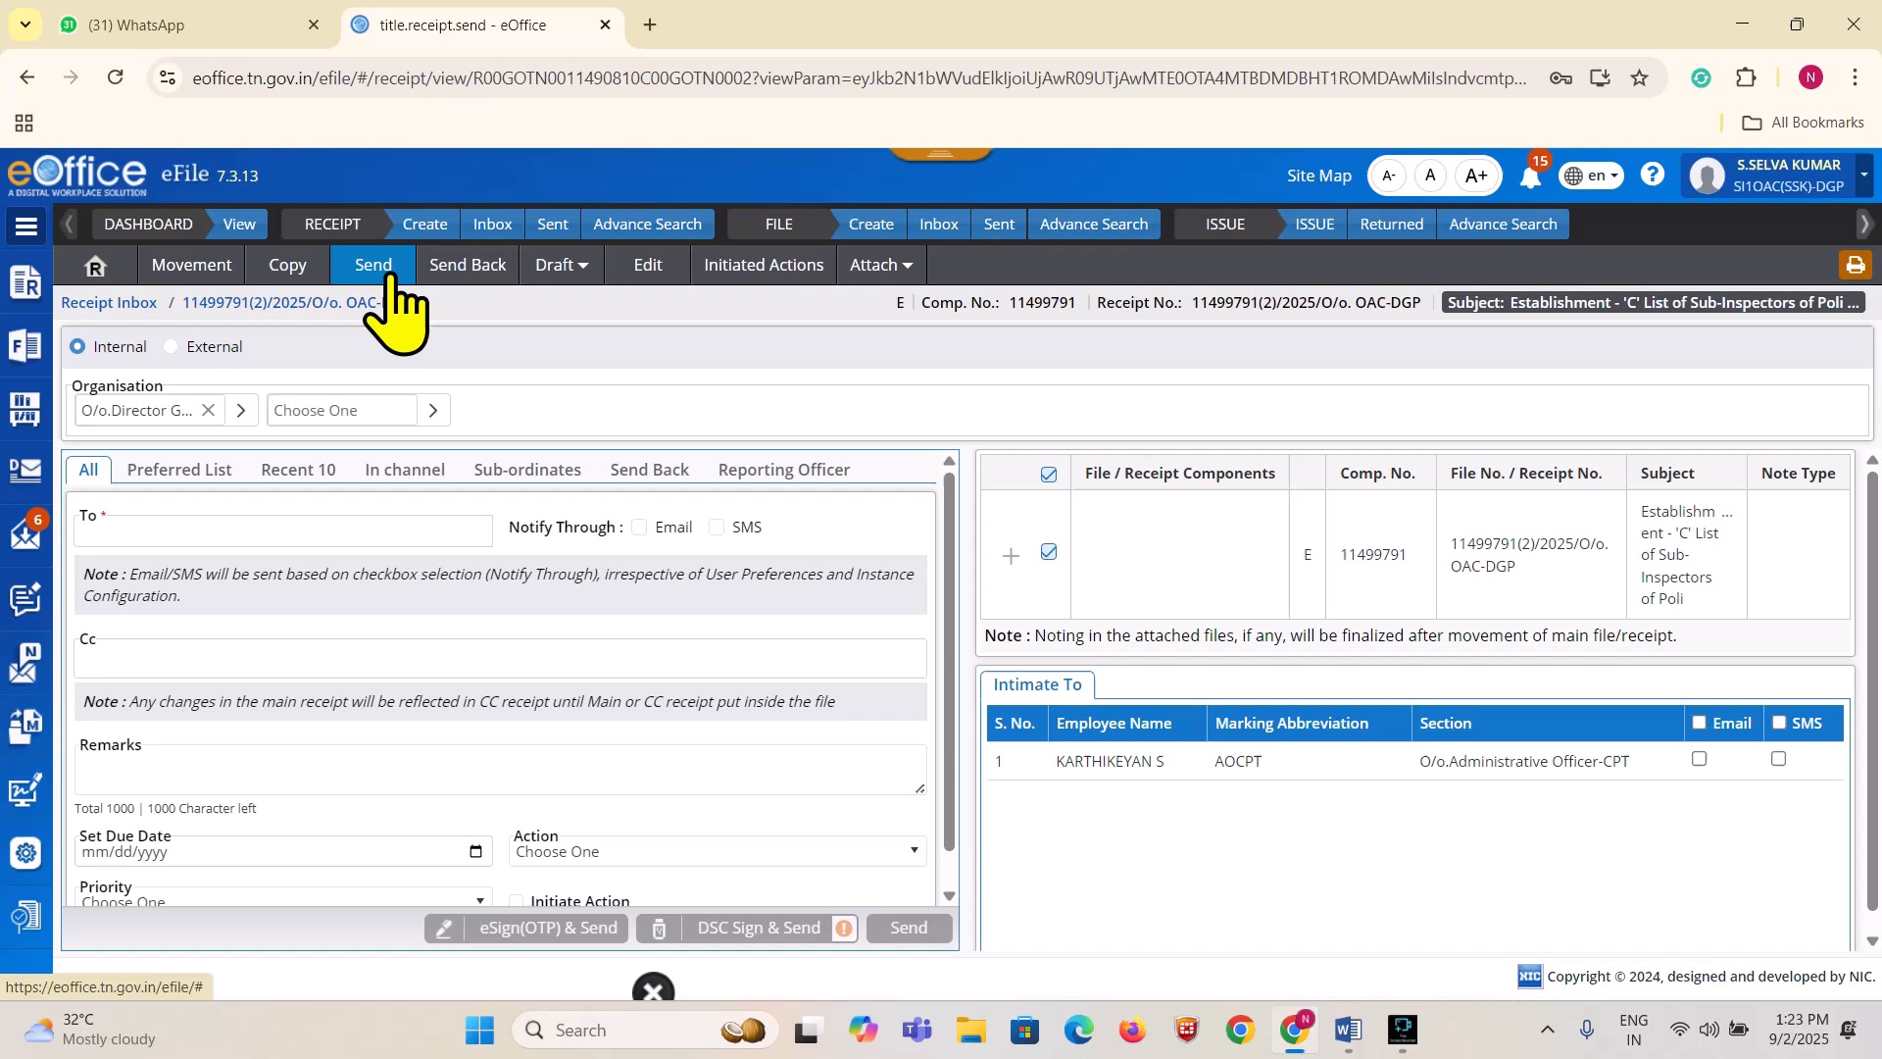
pyautogui.click(252, 519)
pyautogui.write('aocpt')
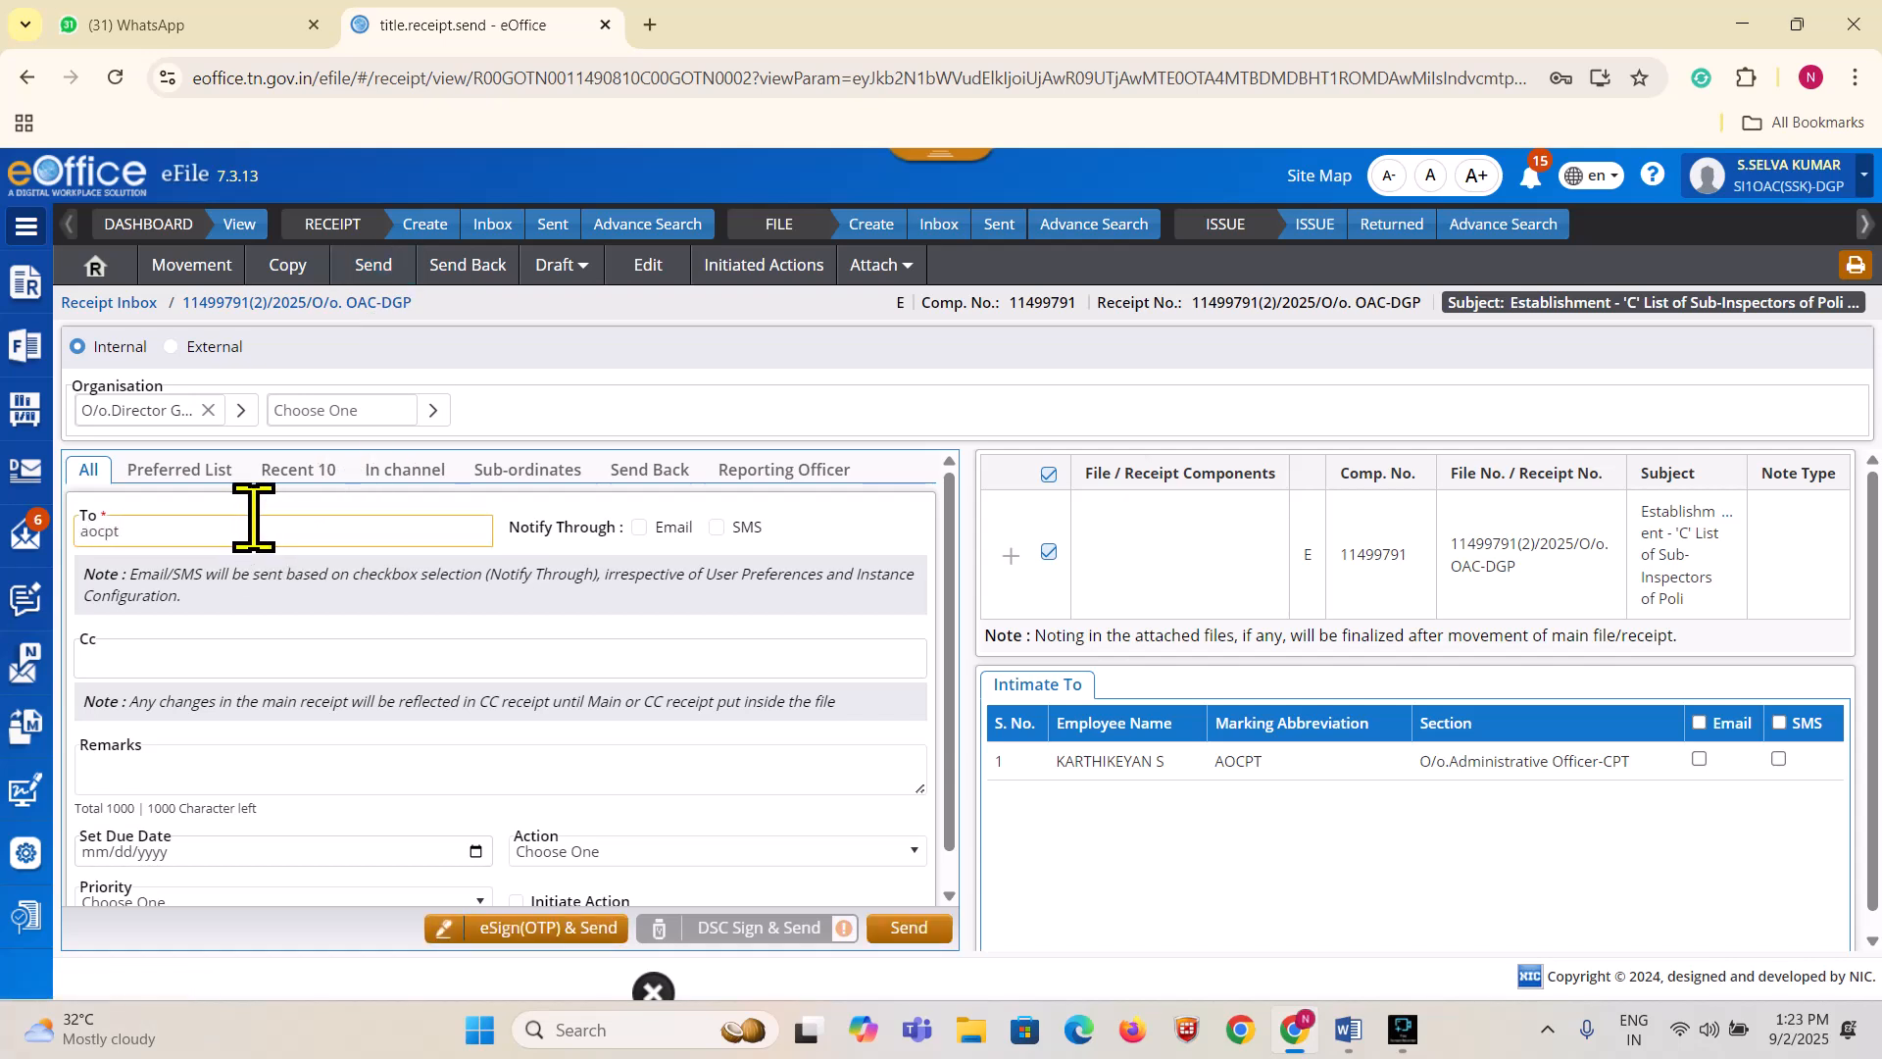
pyautogui.click(267, 560)
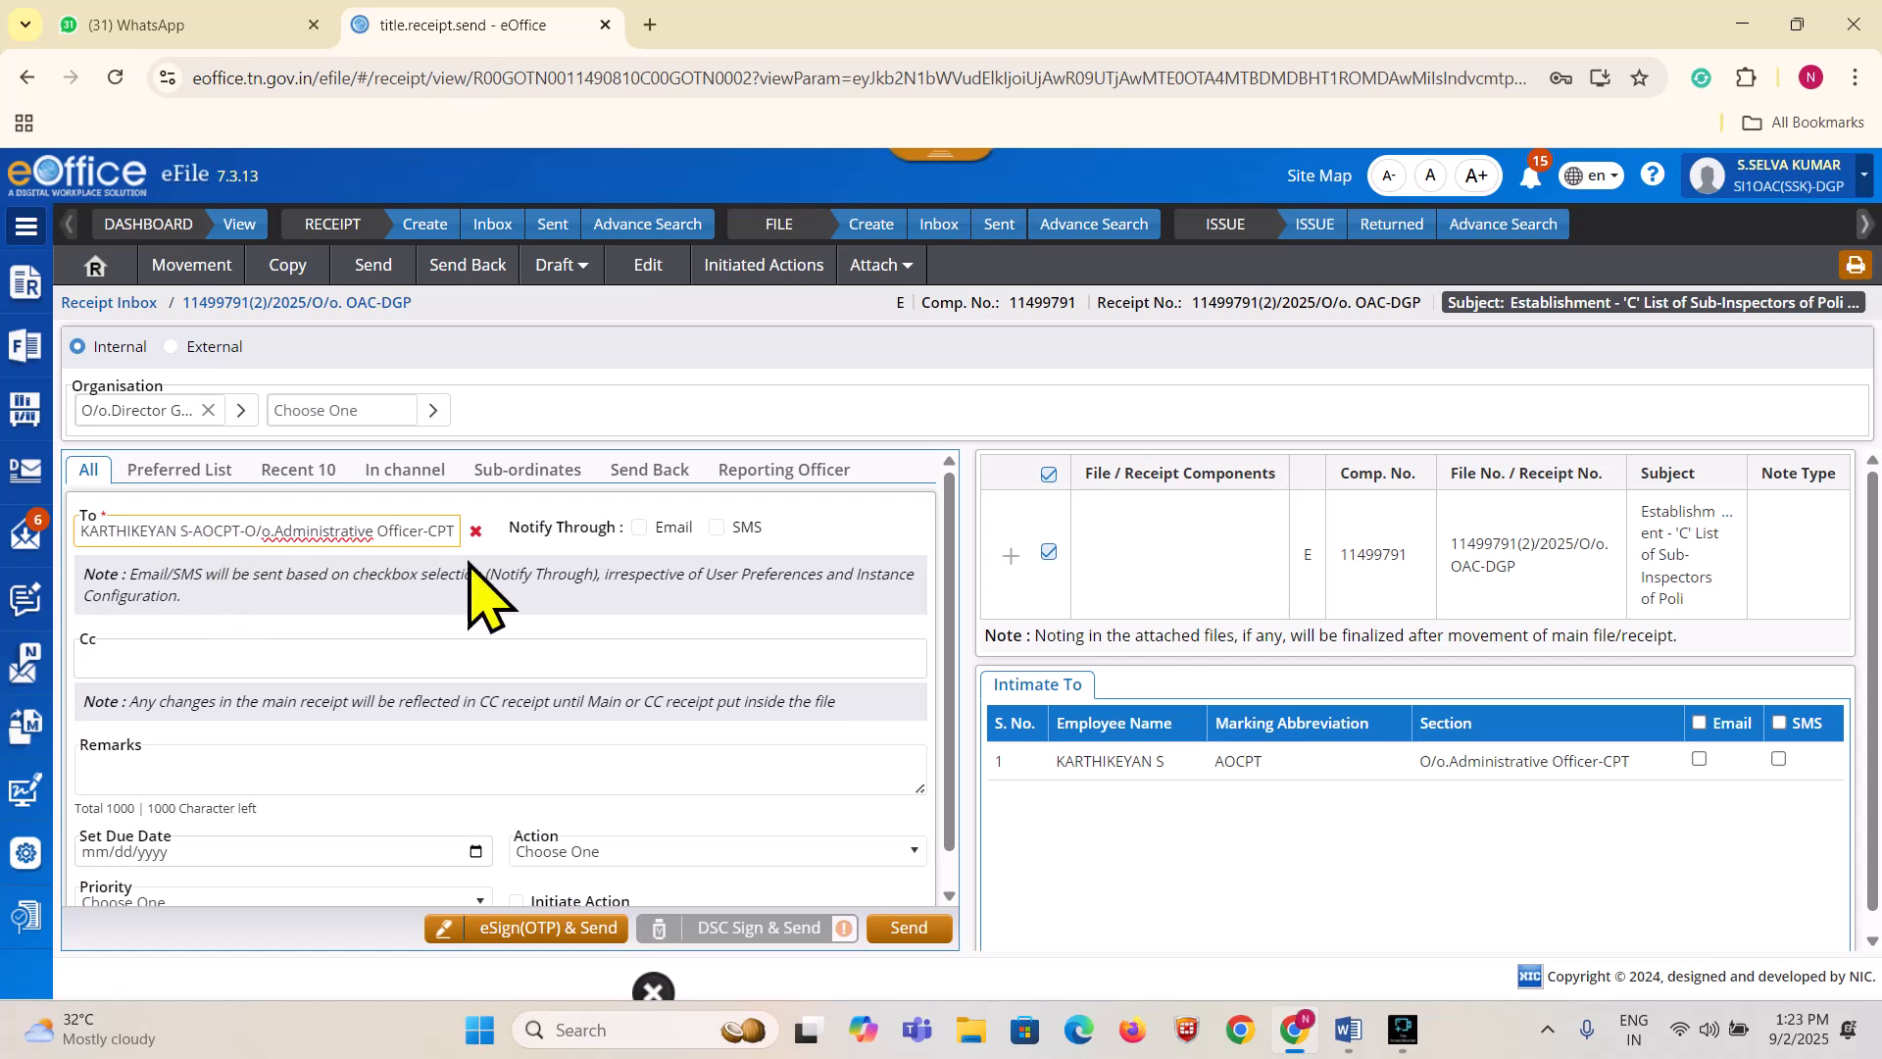
pyautogui.click(948, 939)
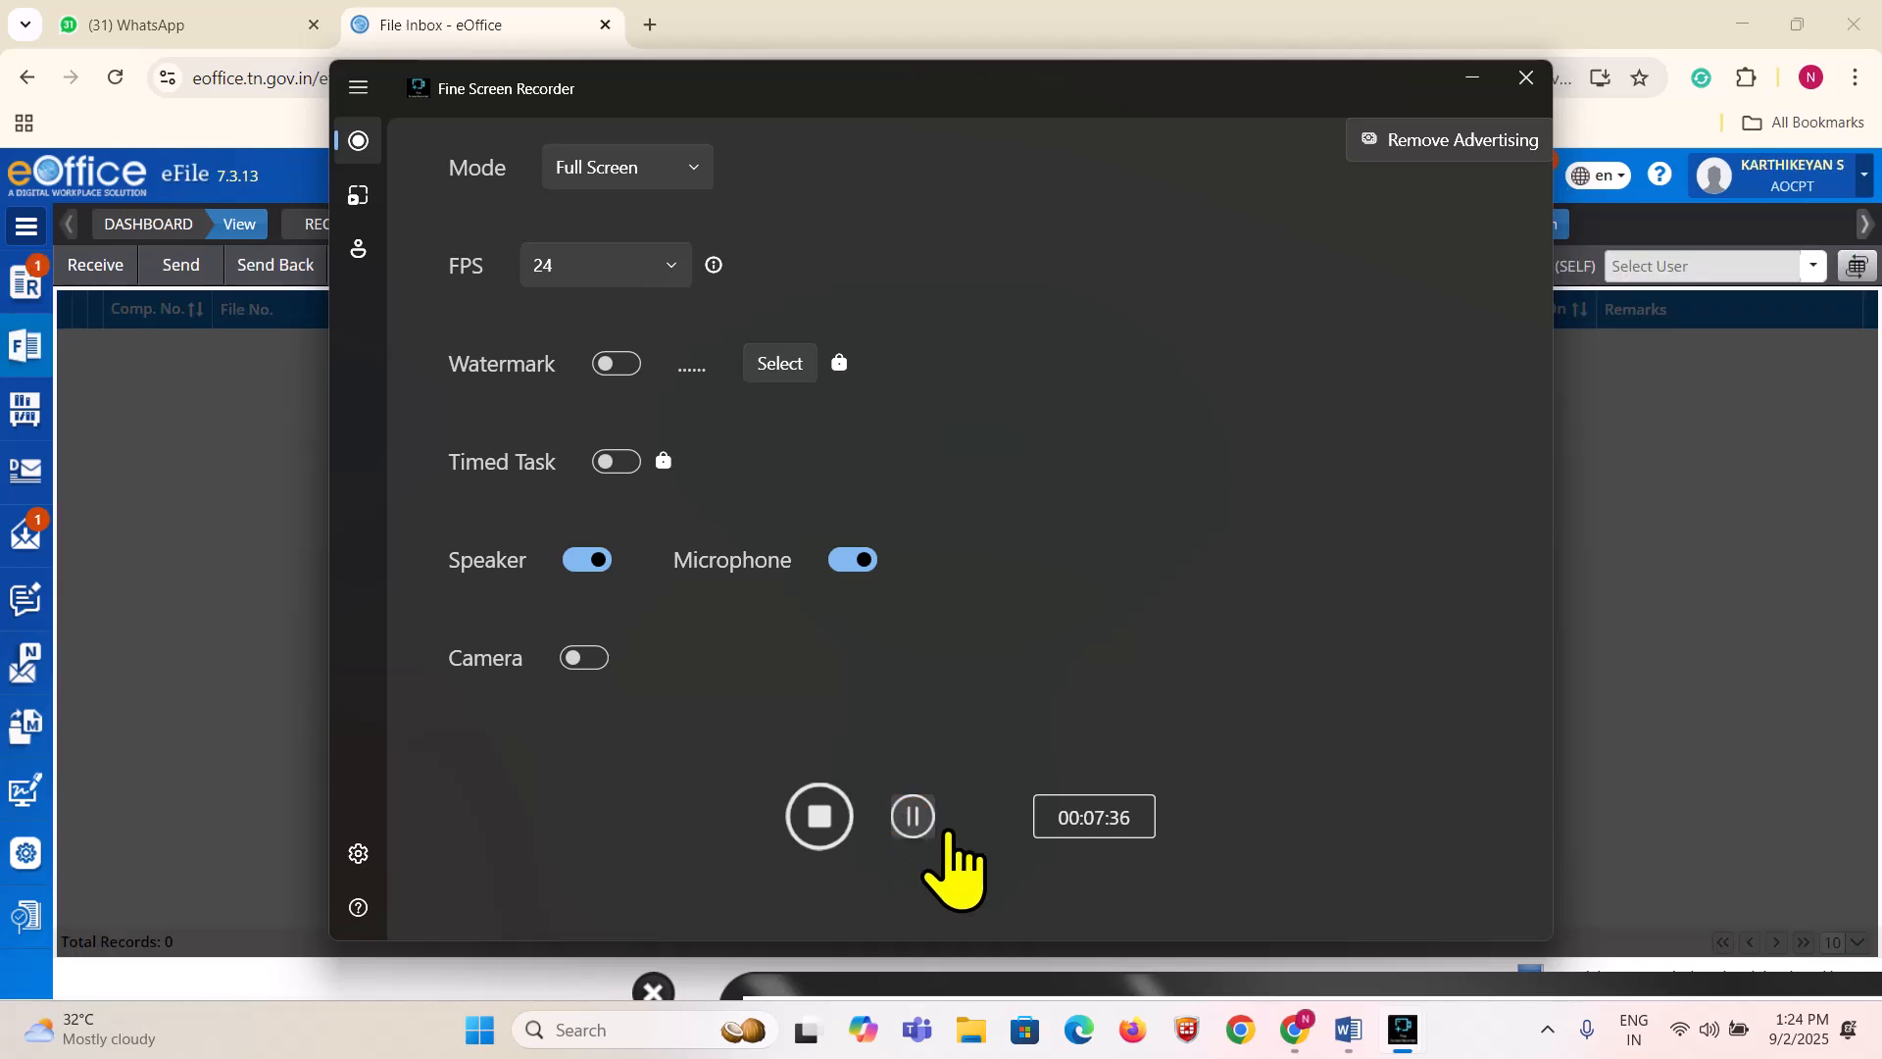
# In the AOCPT account, examine the attachments of received receipt 11499791(2)/2025/O/o. OAC-DGP, view attached receipt 11503314, and return to the receipt Inbox
pyautogui.click(1471, 78)
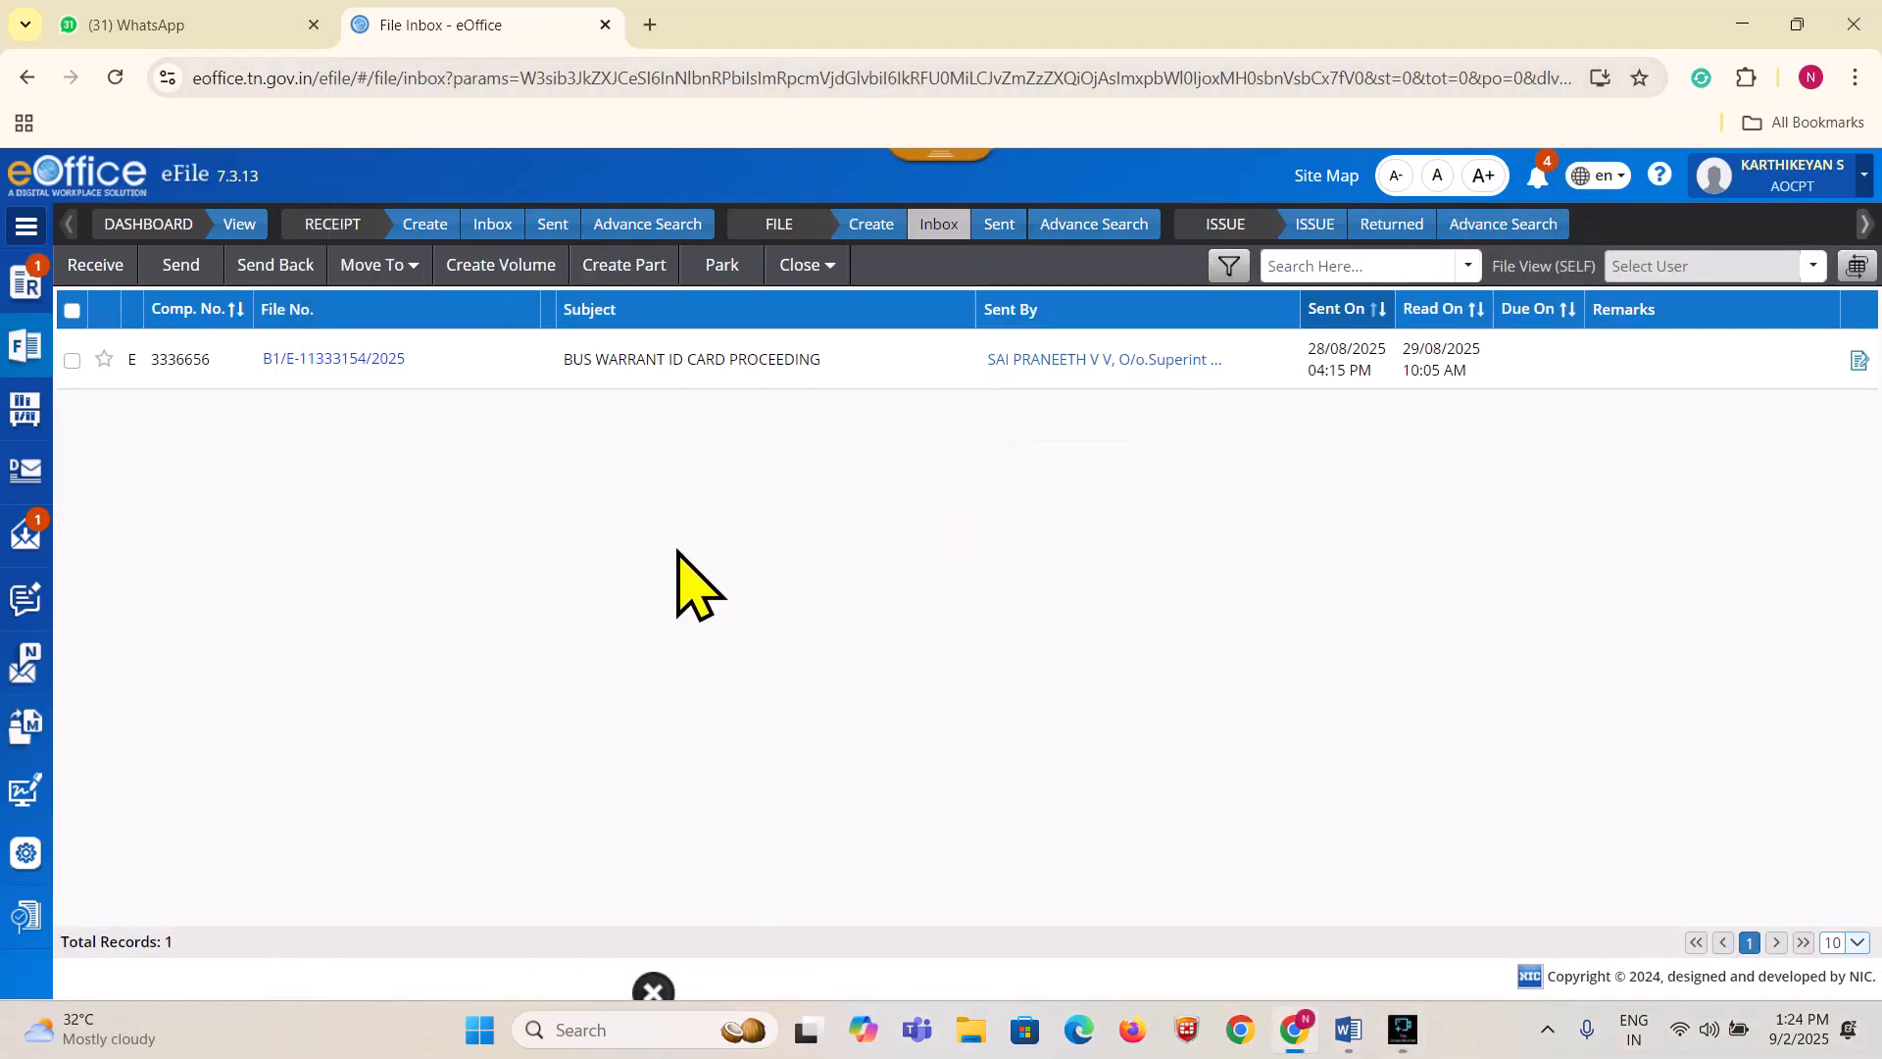
pyautogui.click(493, 226)
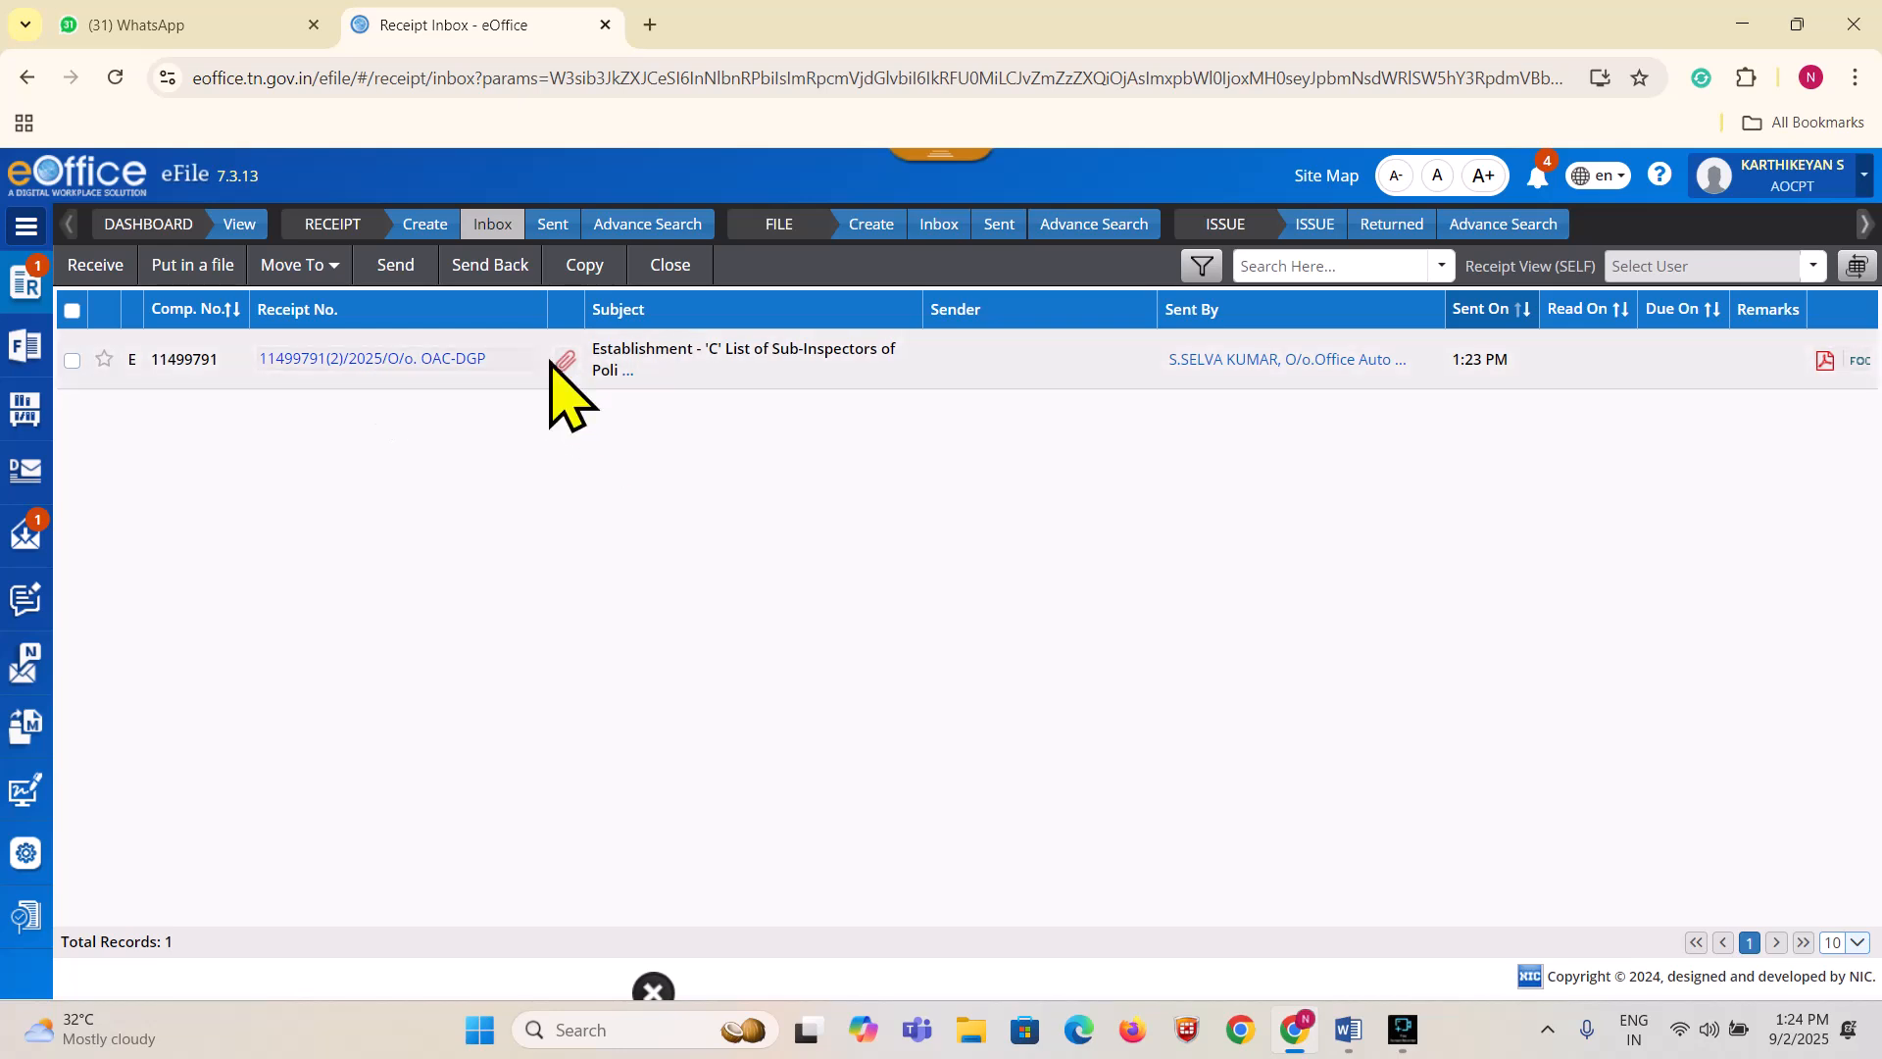
pyautogui.click(404, 361)
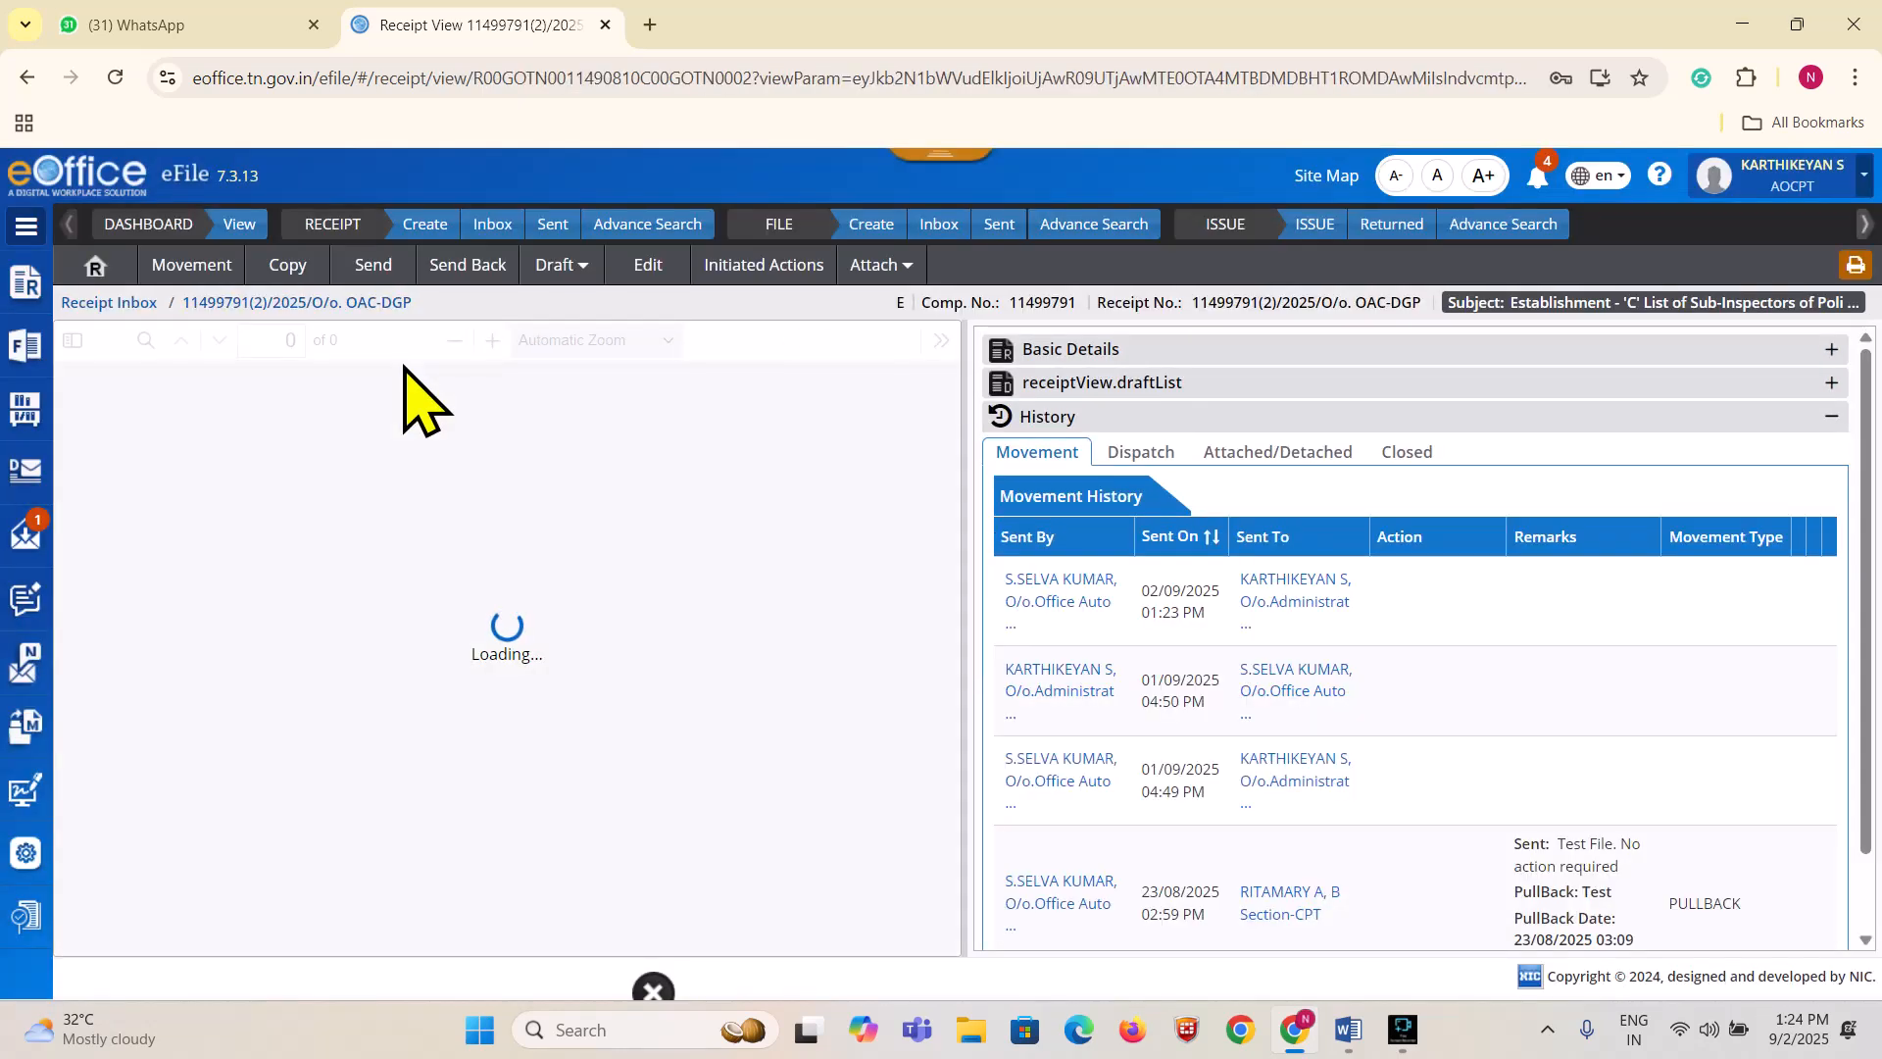
pyautogui.click(880, 266)
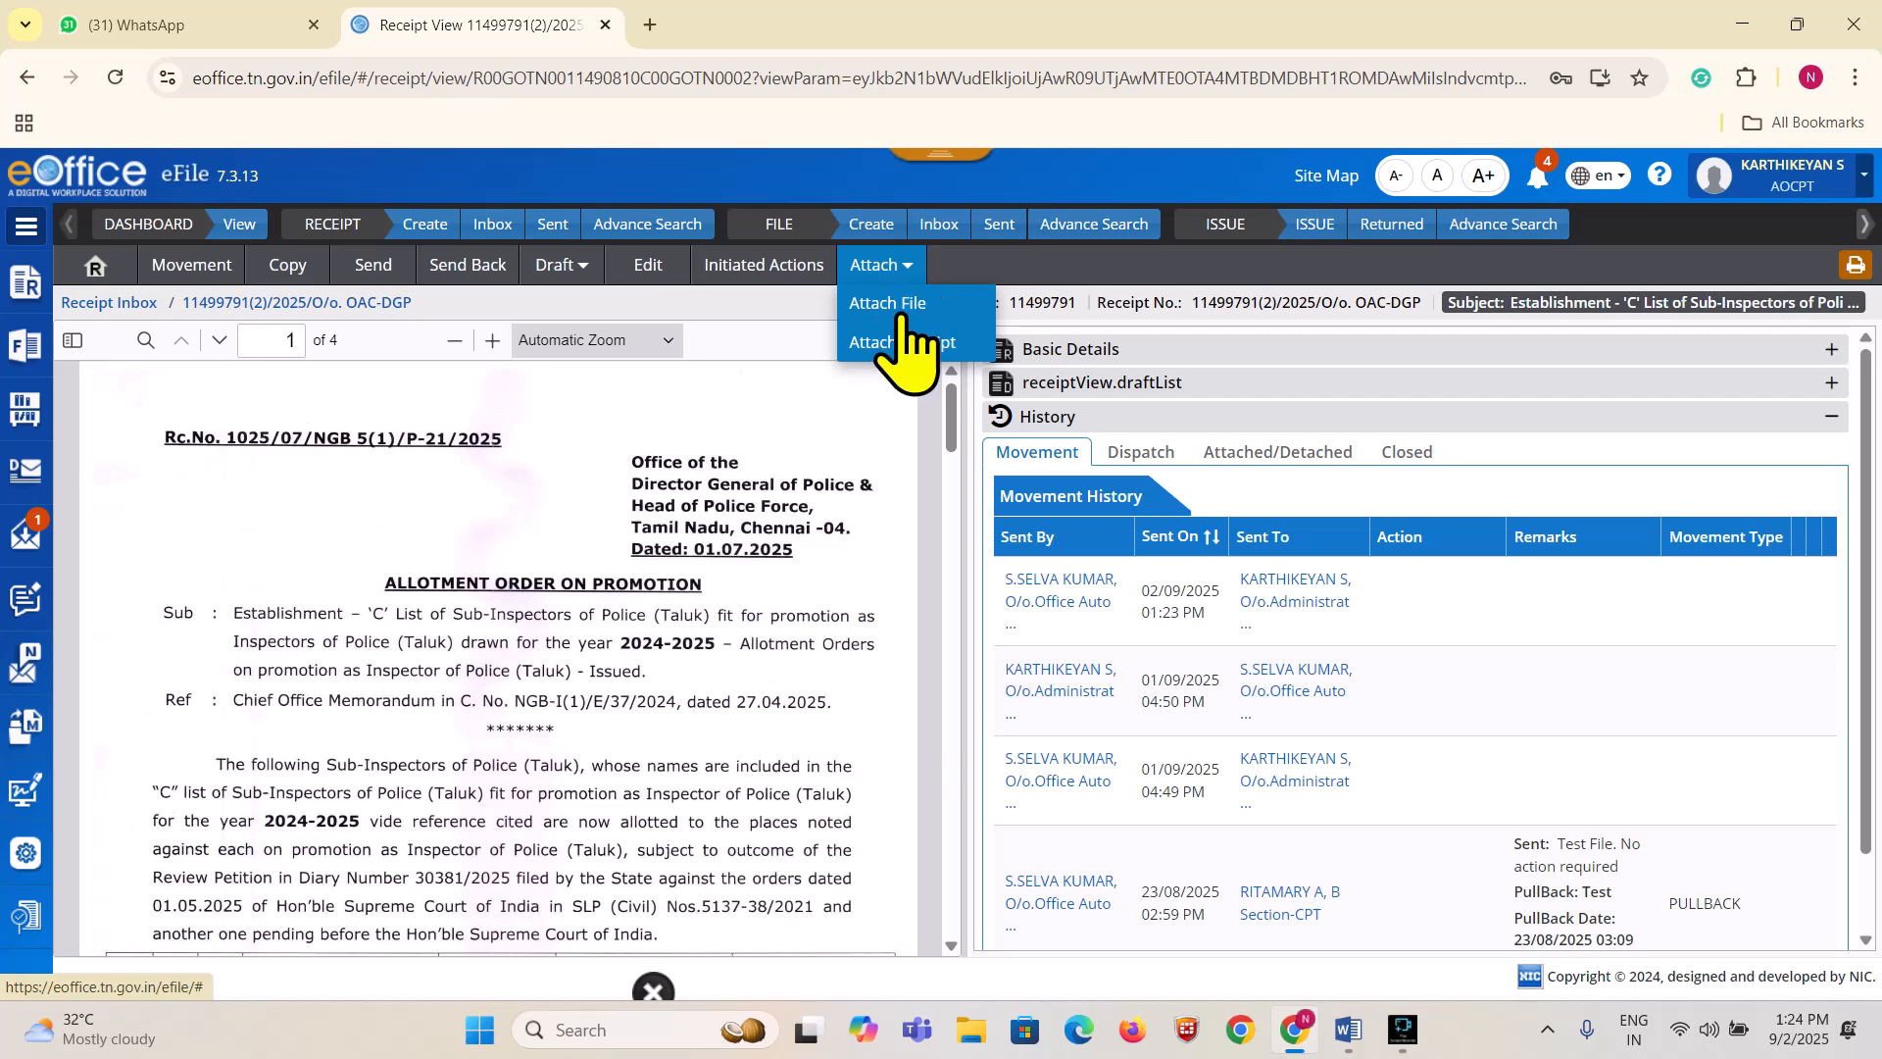
pyautogui.click(900, 342)
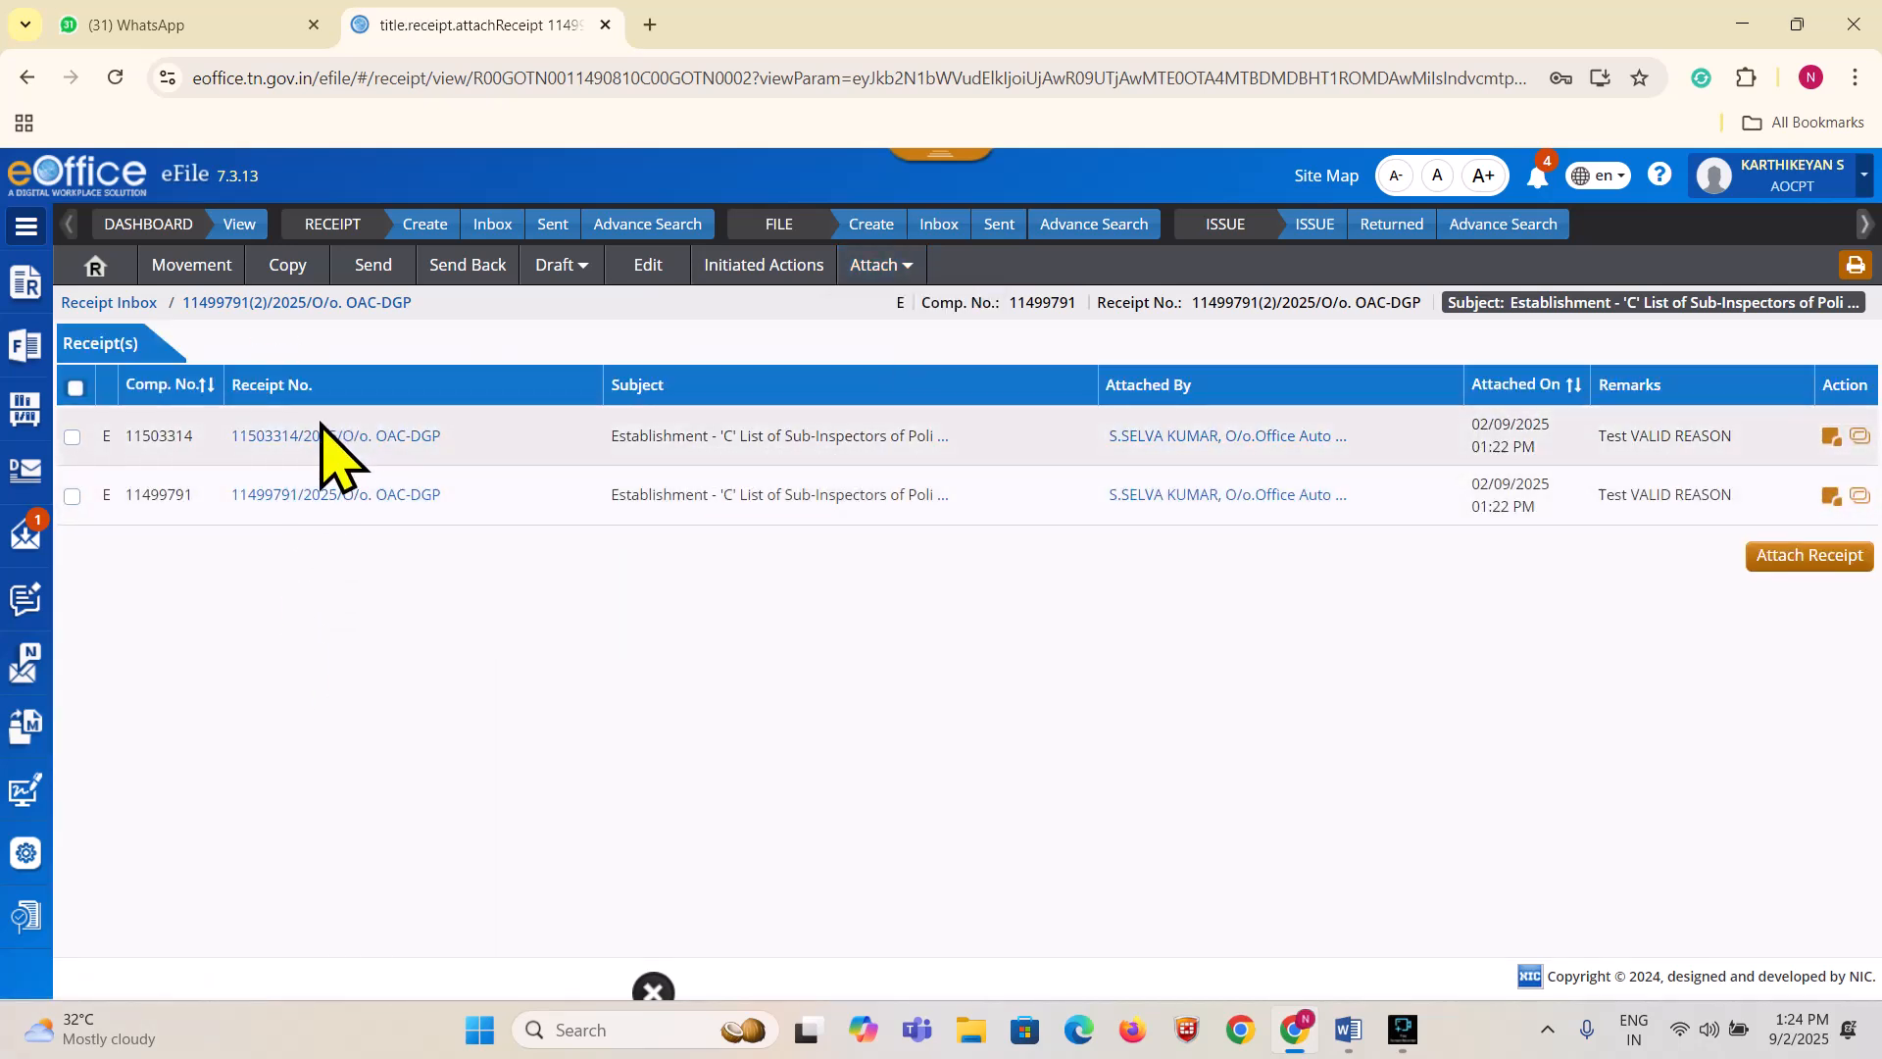
pyautogui.click(312, 439)
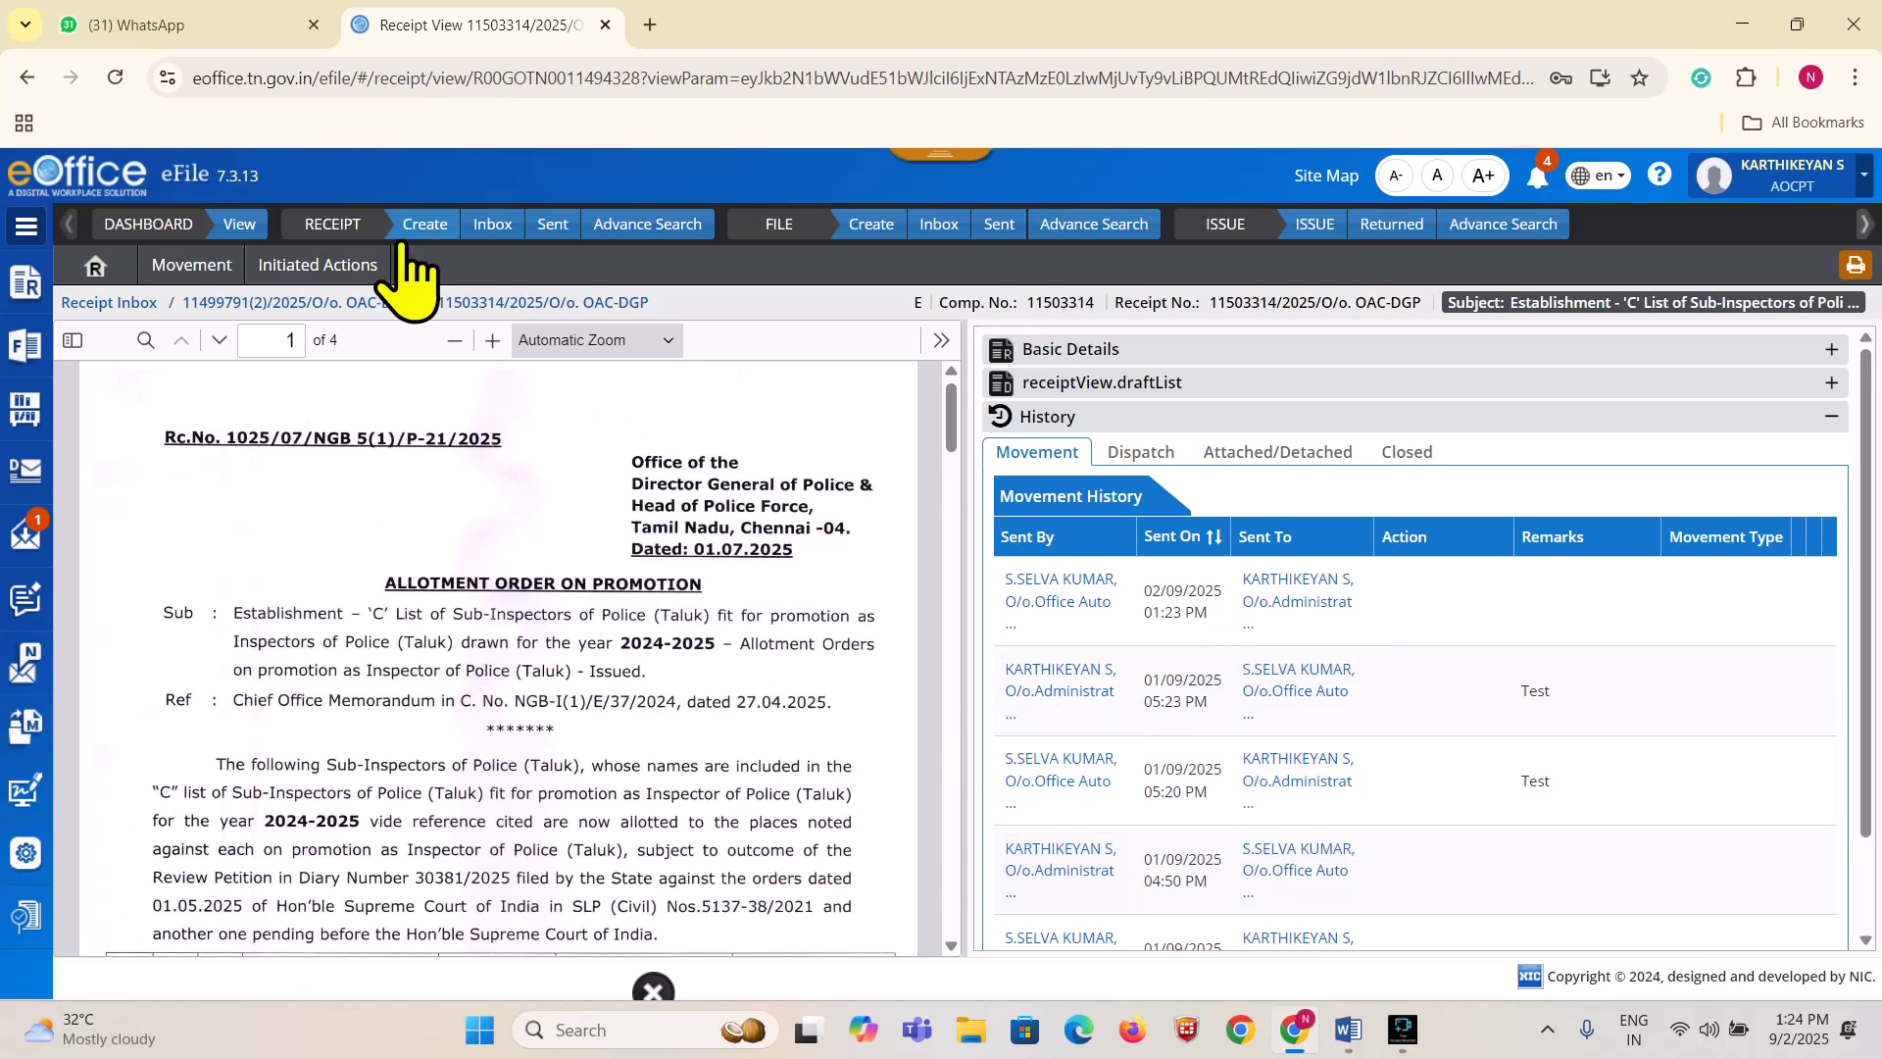
pyautogui.click(500, 225)
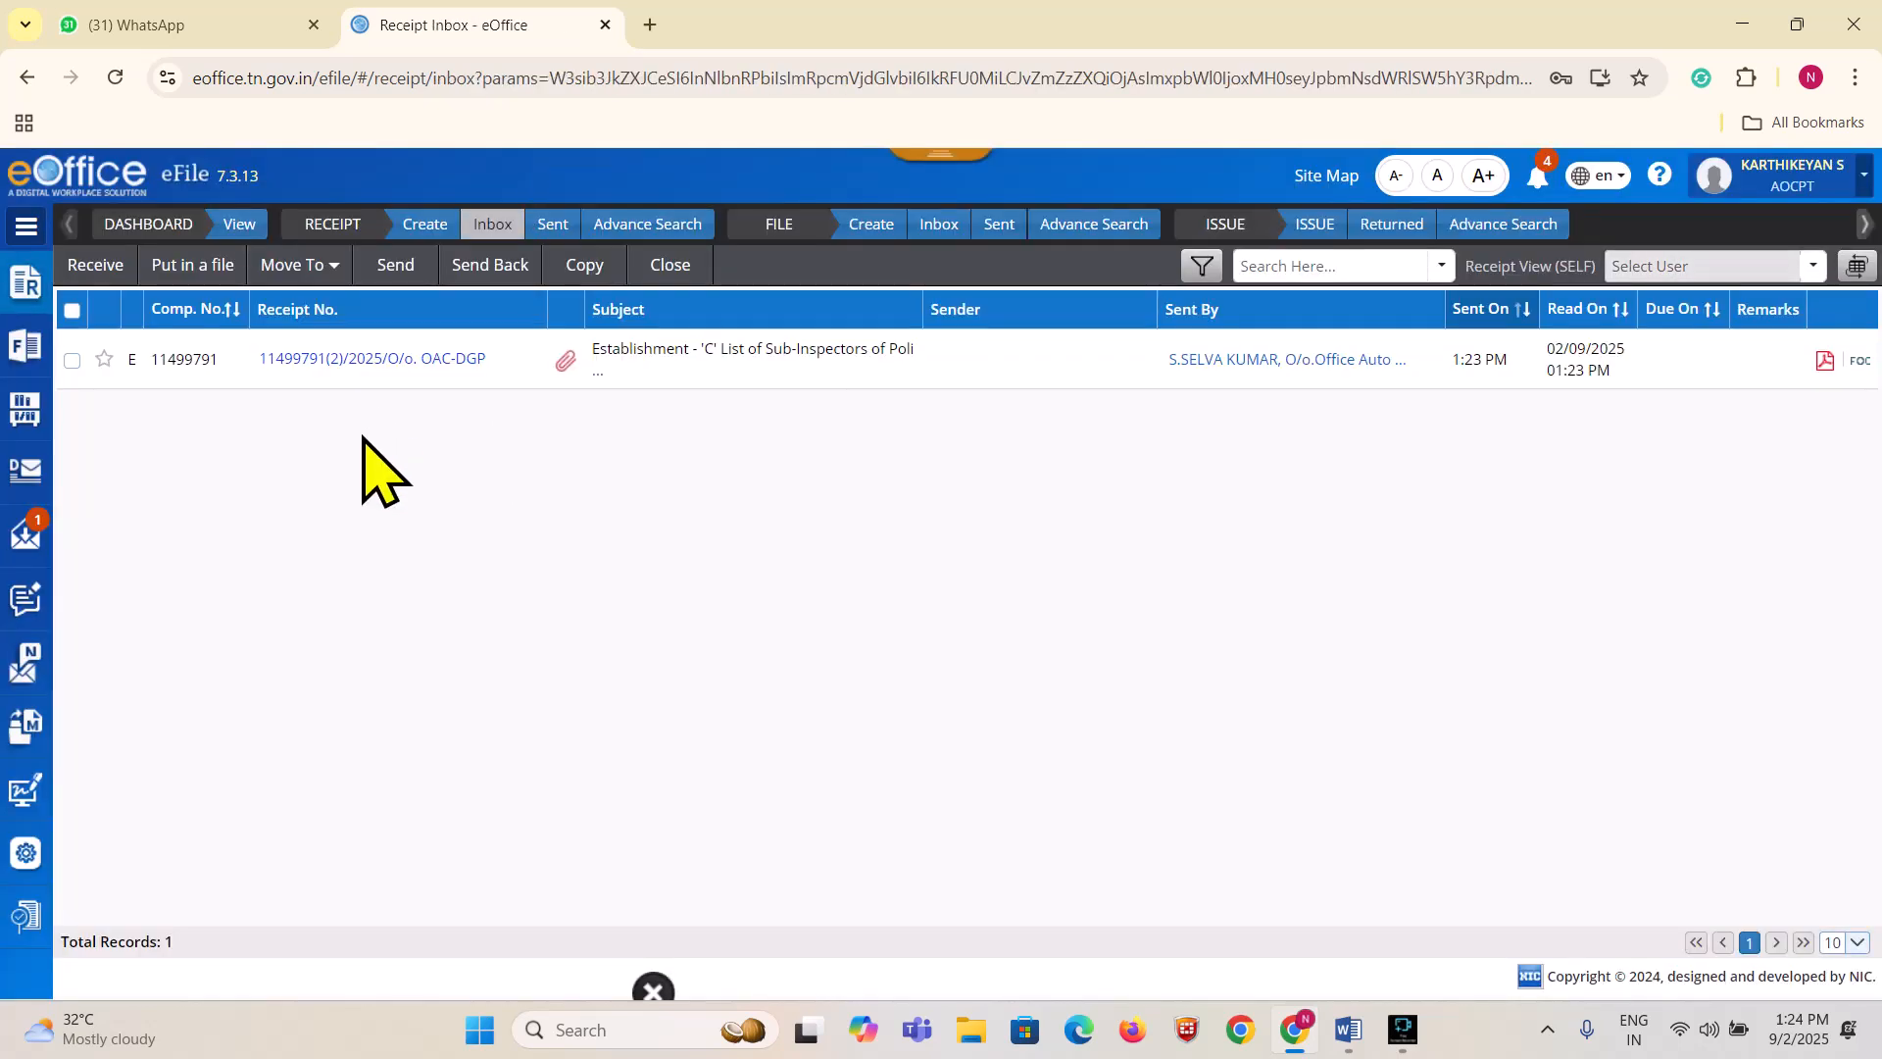
# View the document and movement history of received receipt 11499791(2)/2025/O/o. OAC-DGP, returning to the receipt Inbox
pyautogui.click(334, 360)
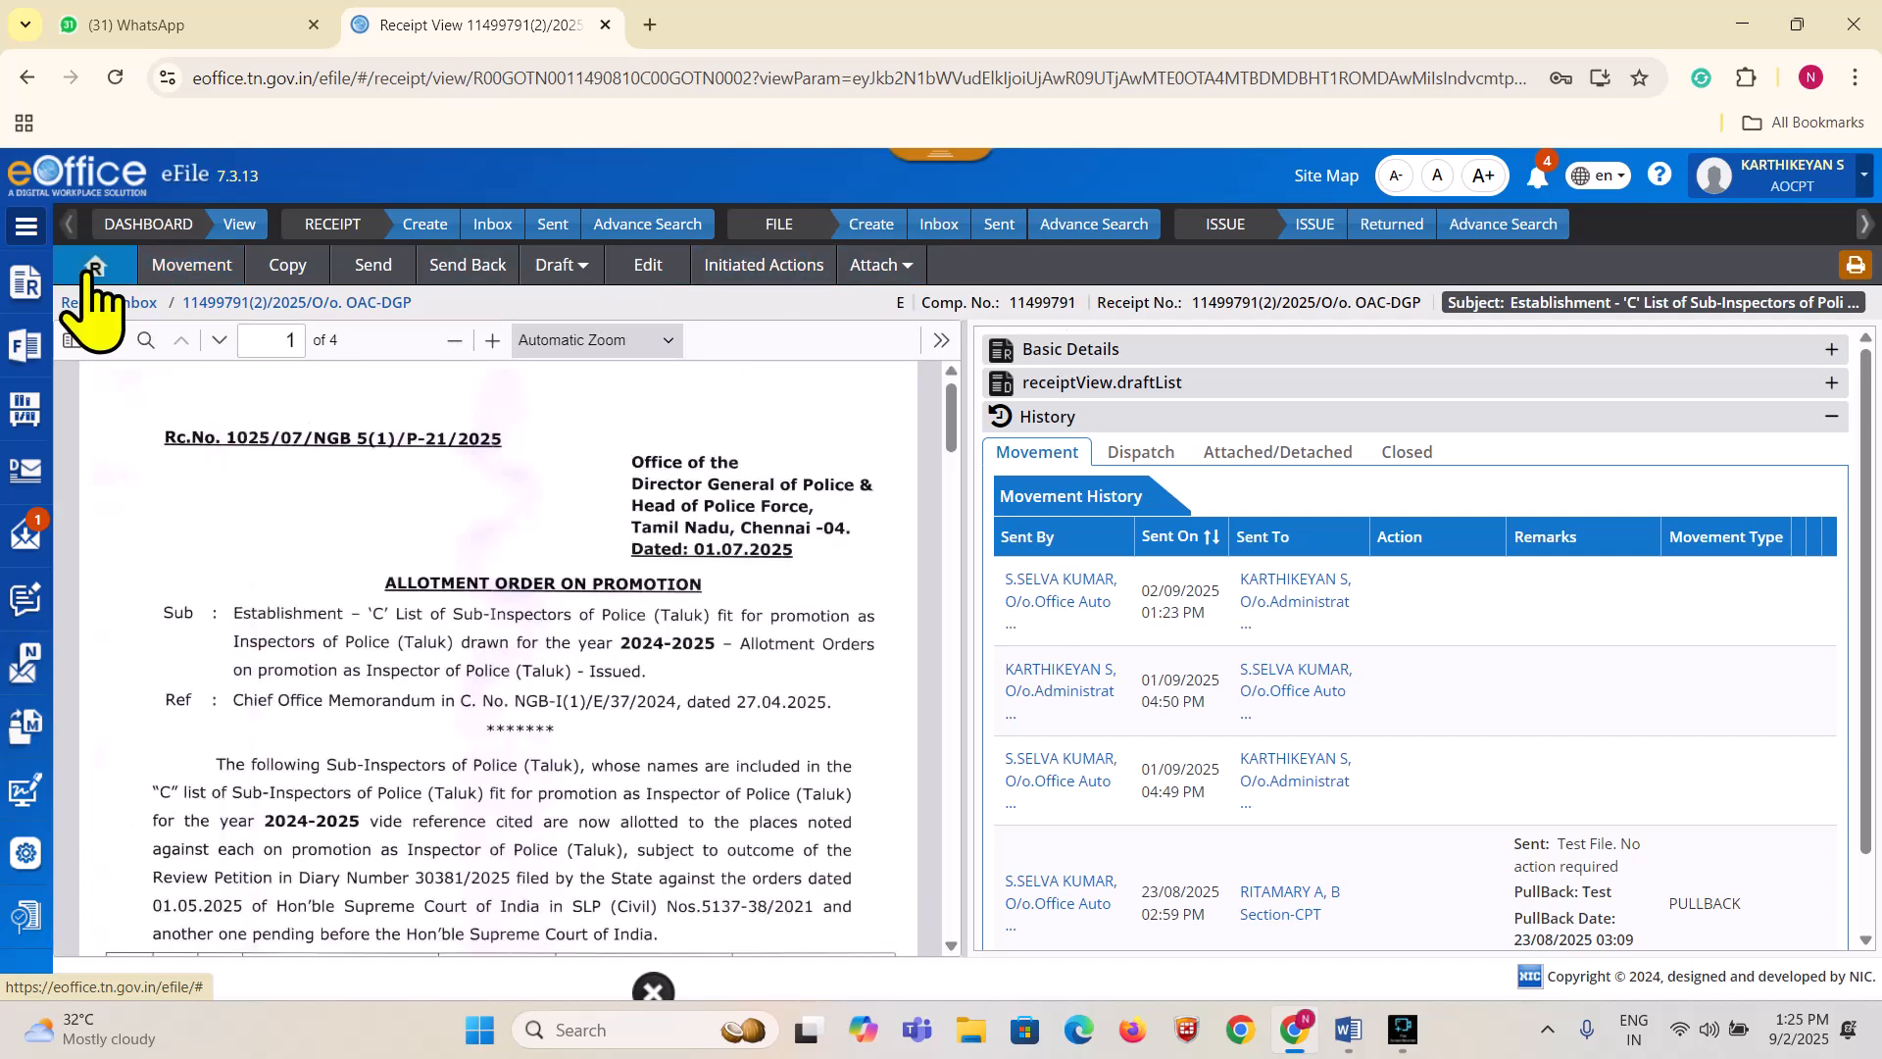
pyautogui.click(493, 226)
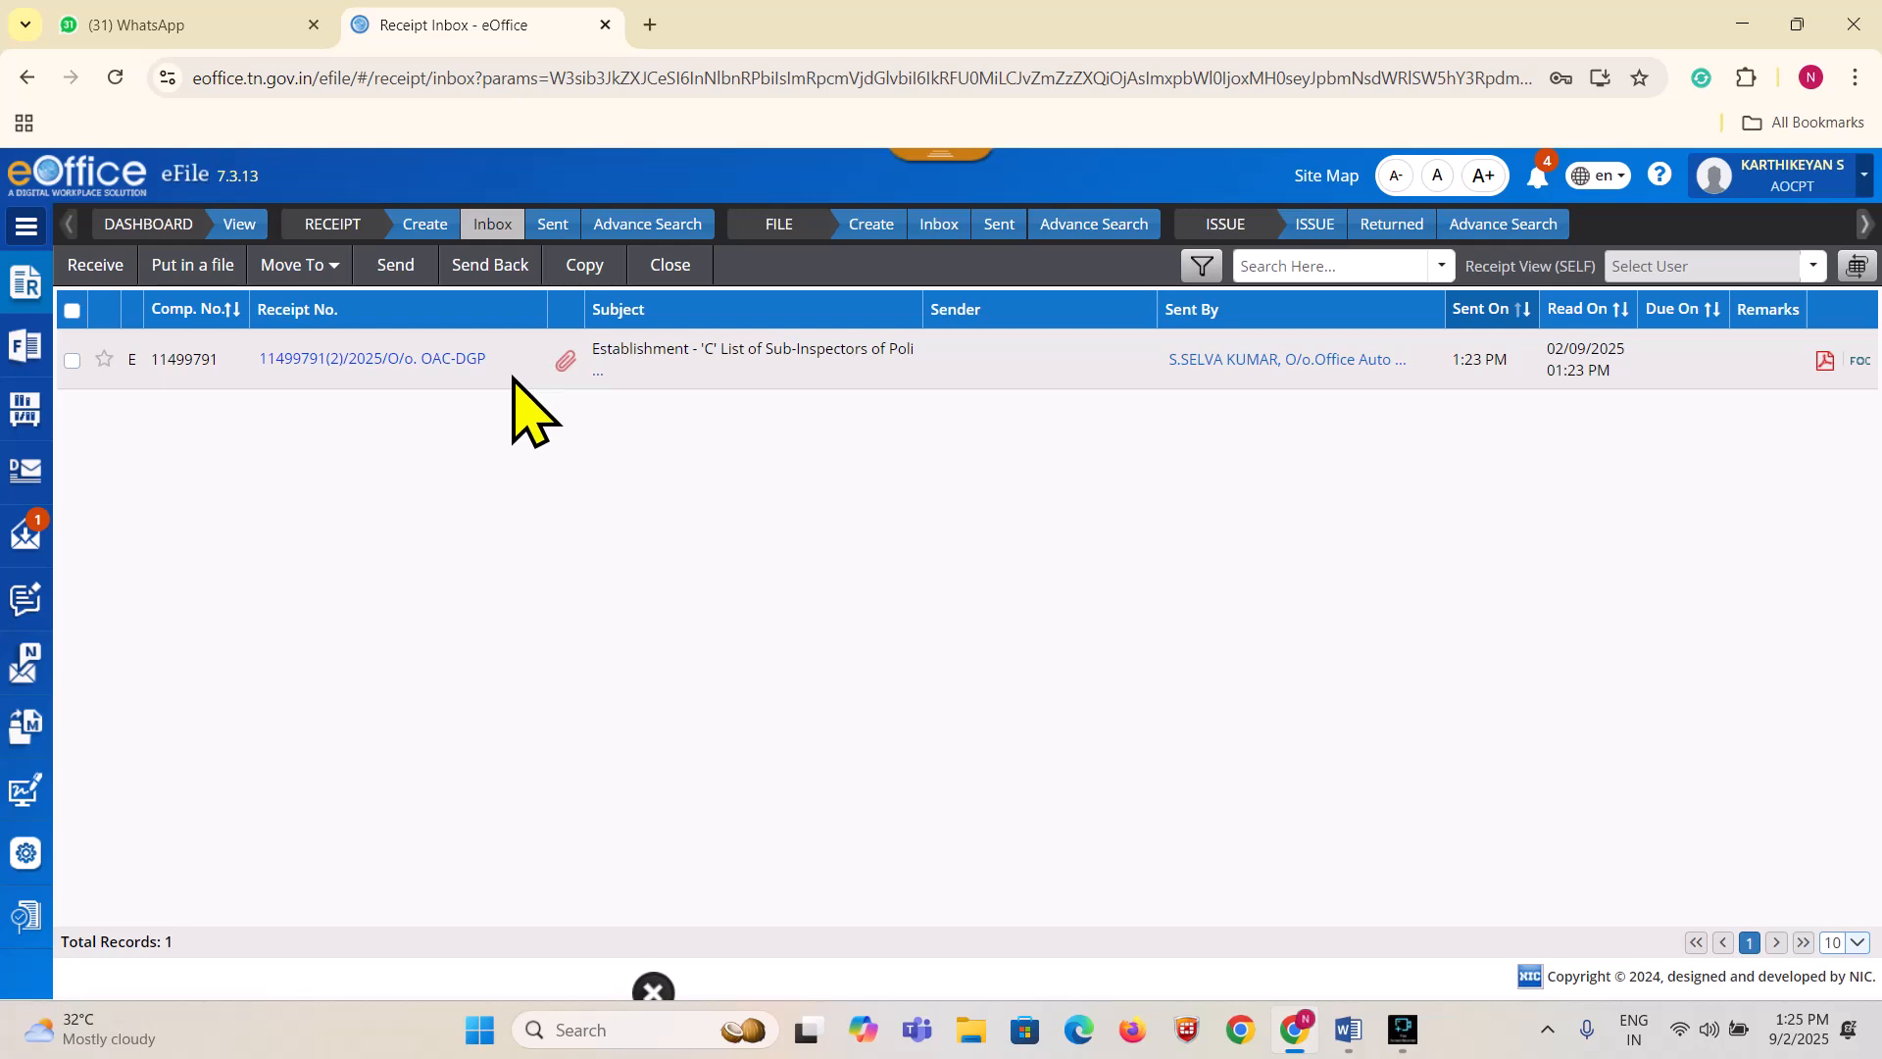
pyautogui.click(429, 360)
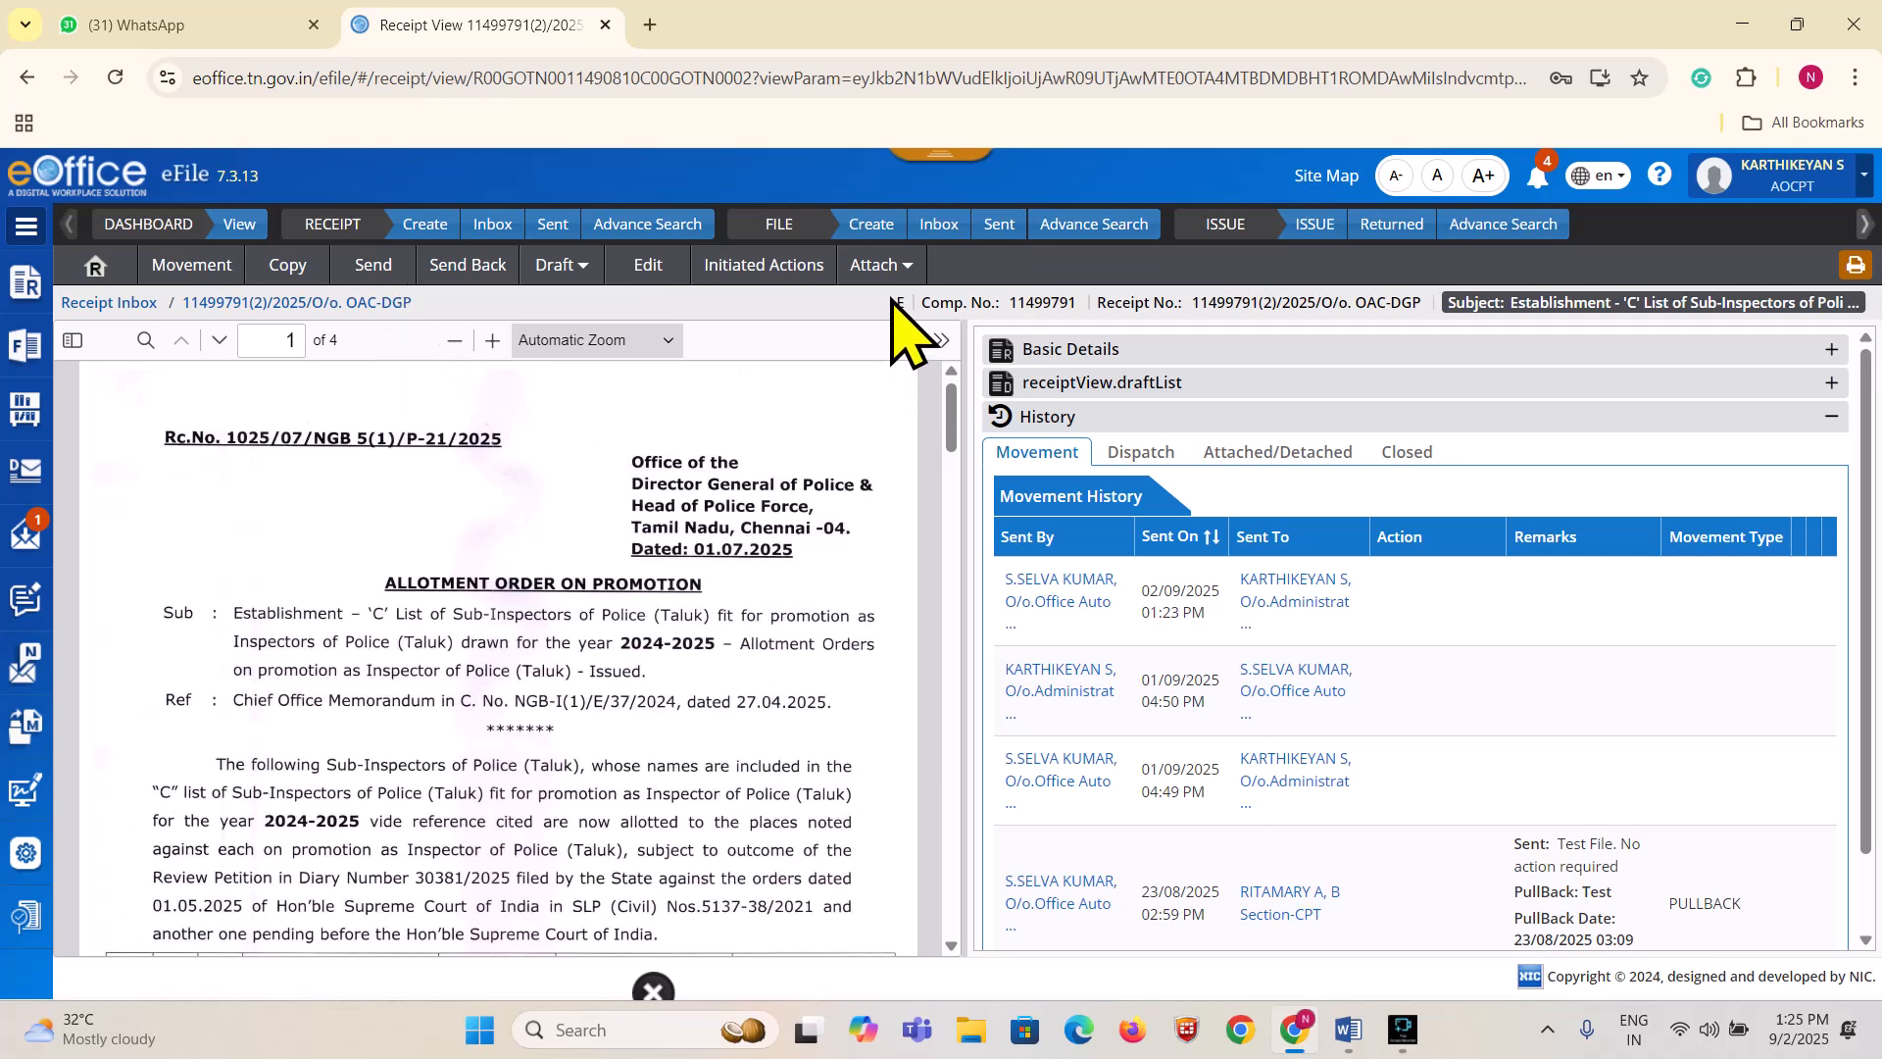
pyautogui.click(490, 223)
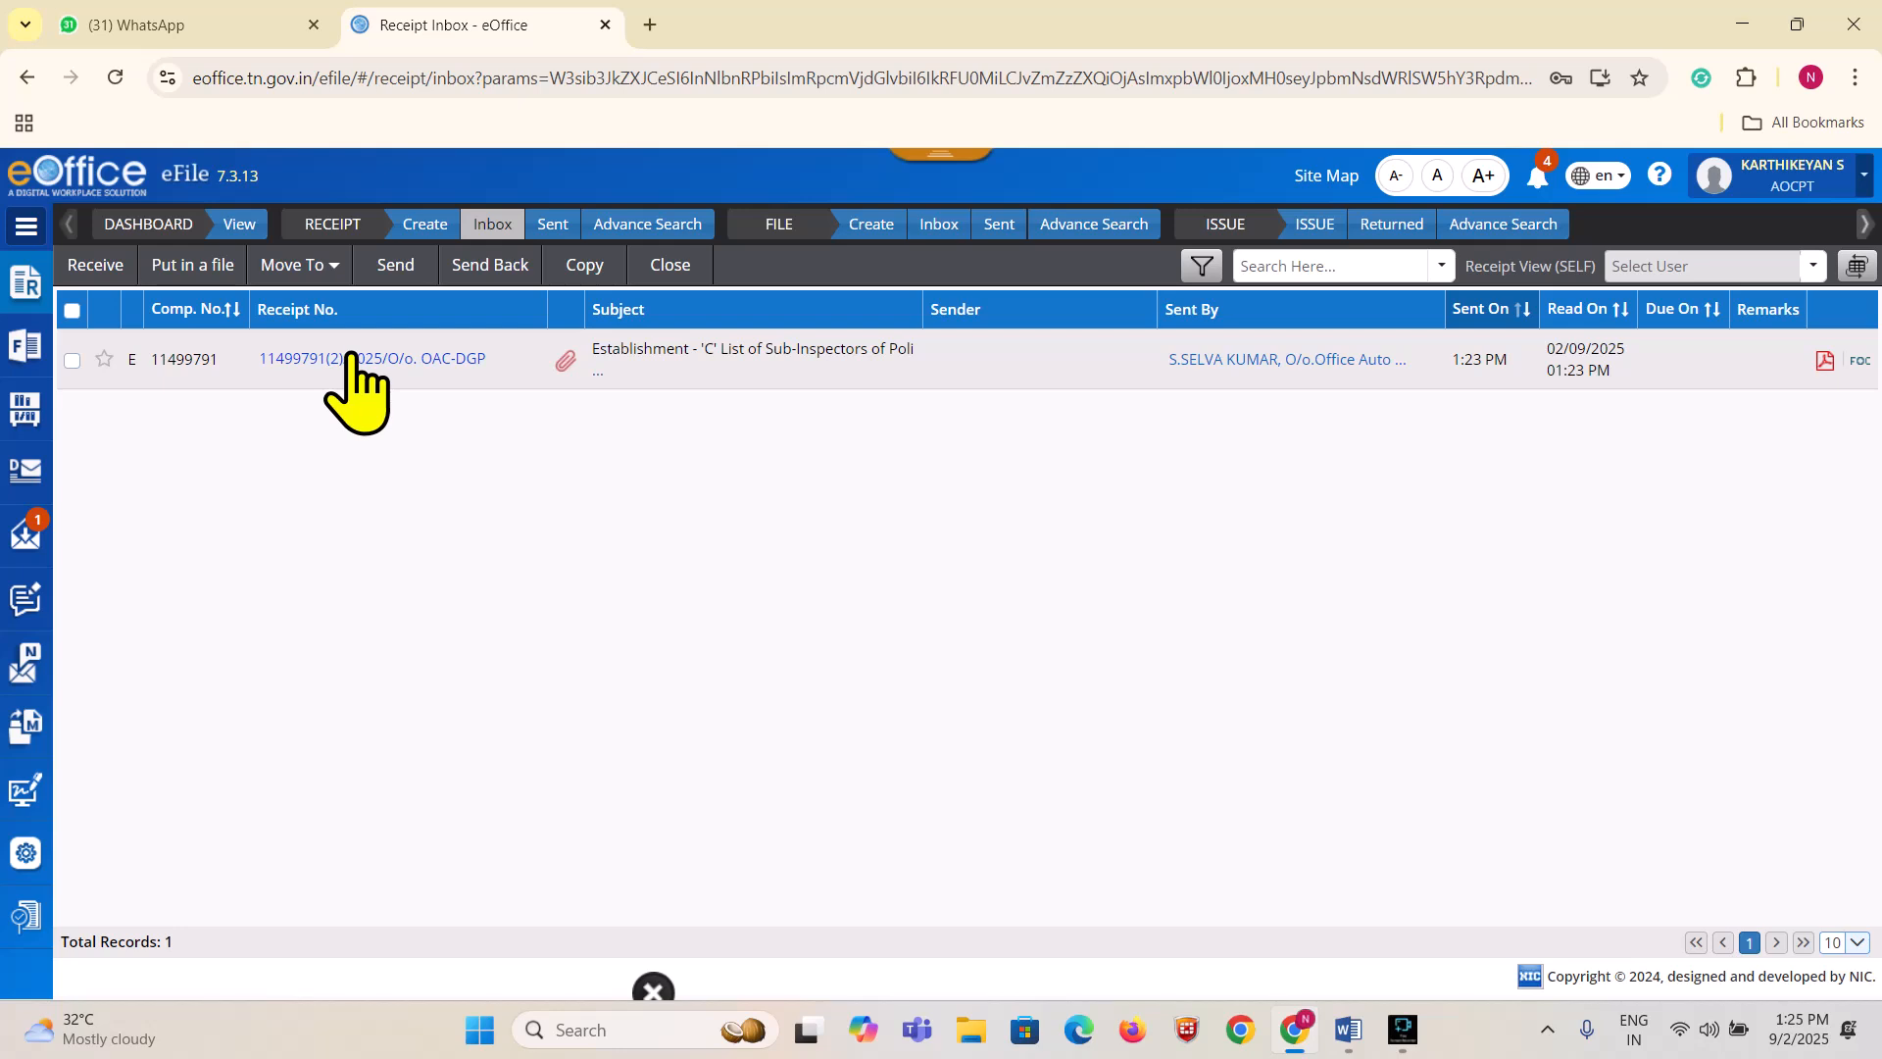
pyautogui.click(492, 224)
# Detach both attached receipts from receipt 11499791(2)/2025/O/o. OAC-DGP with the remark "File creation" and return to the receipt Inbox
pyautogui.click(367, 359)
pyautogui.click(878, 265)
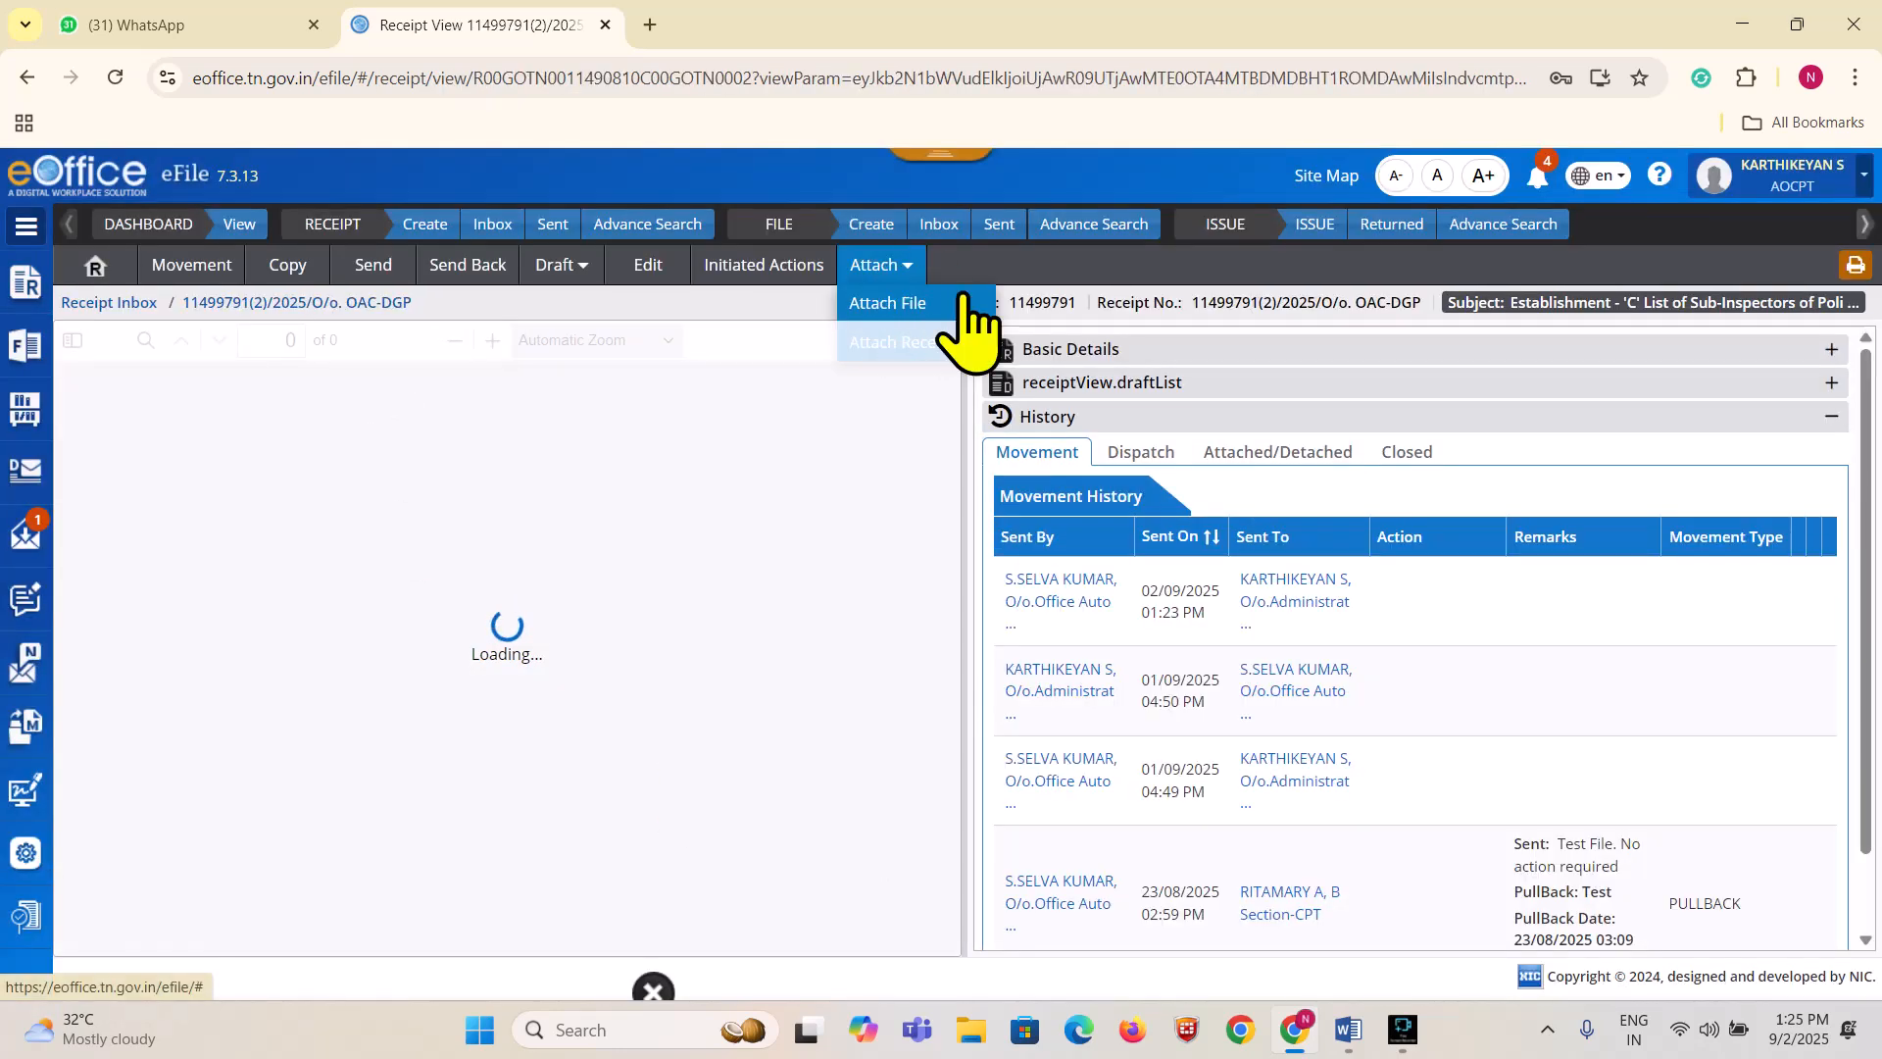
pyautogui.click(850, 261)
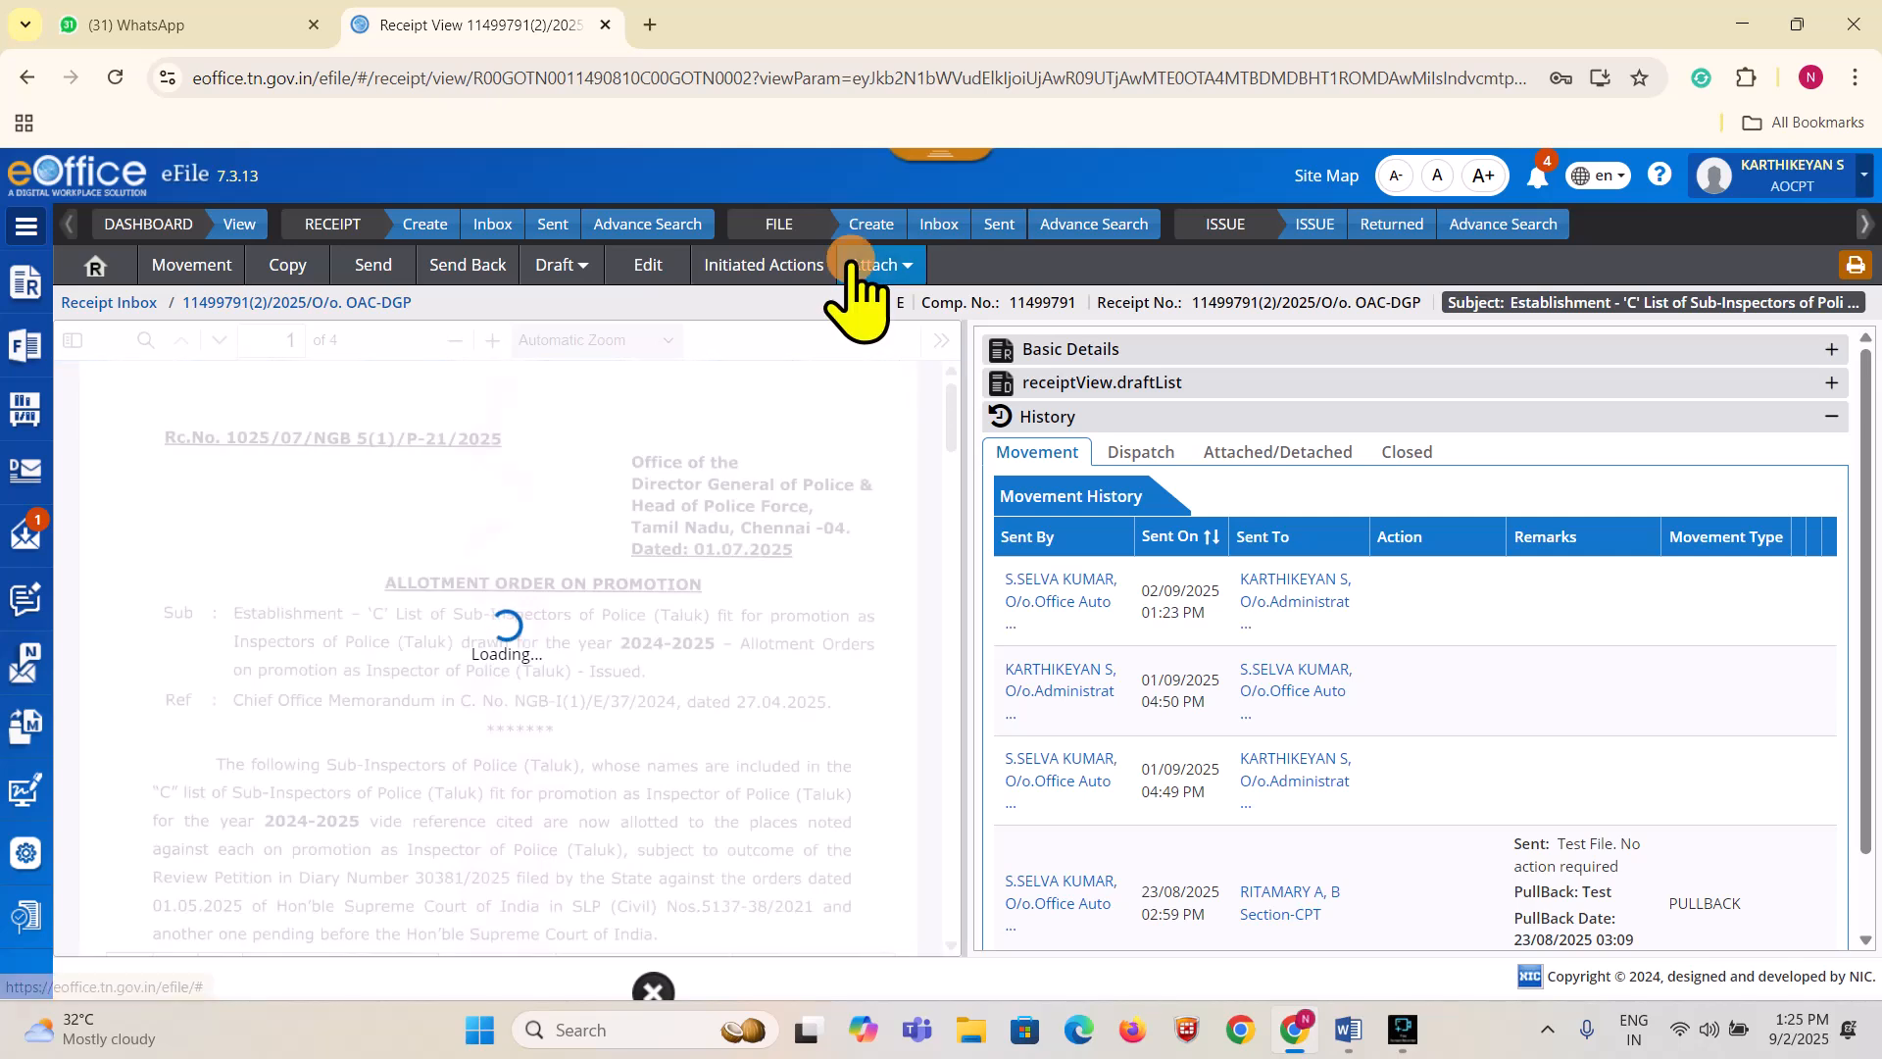
pyautogui.click(966, 343)
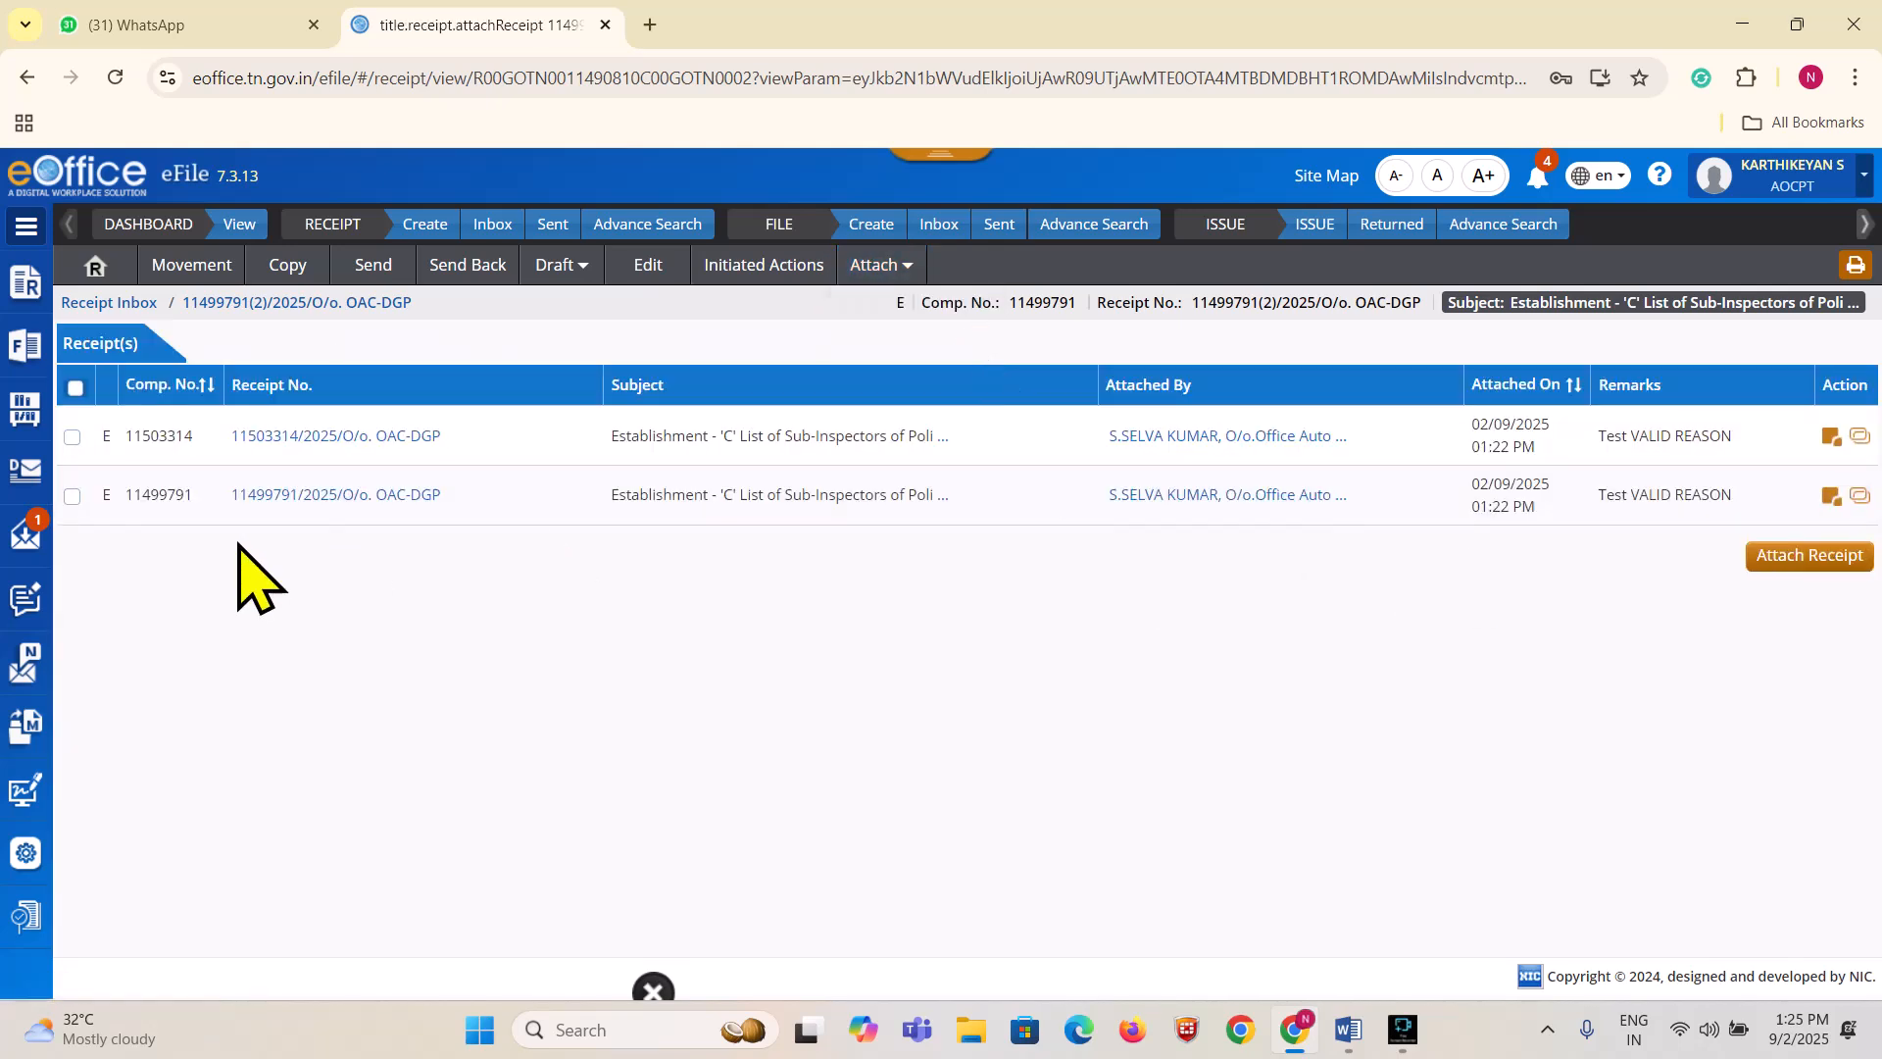
pyautogui.click(71, 436)
pyautogui.click(71, 495)
pyautogui.click(95, 385)
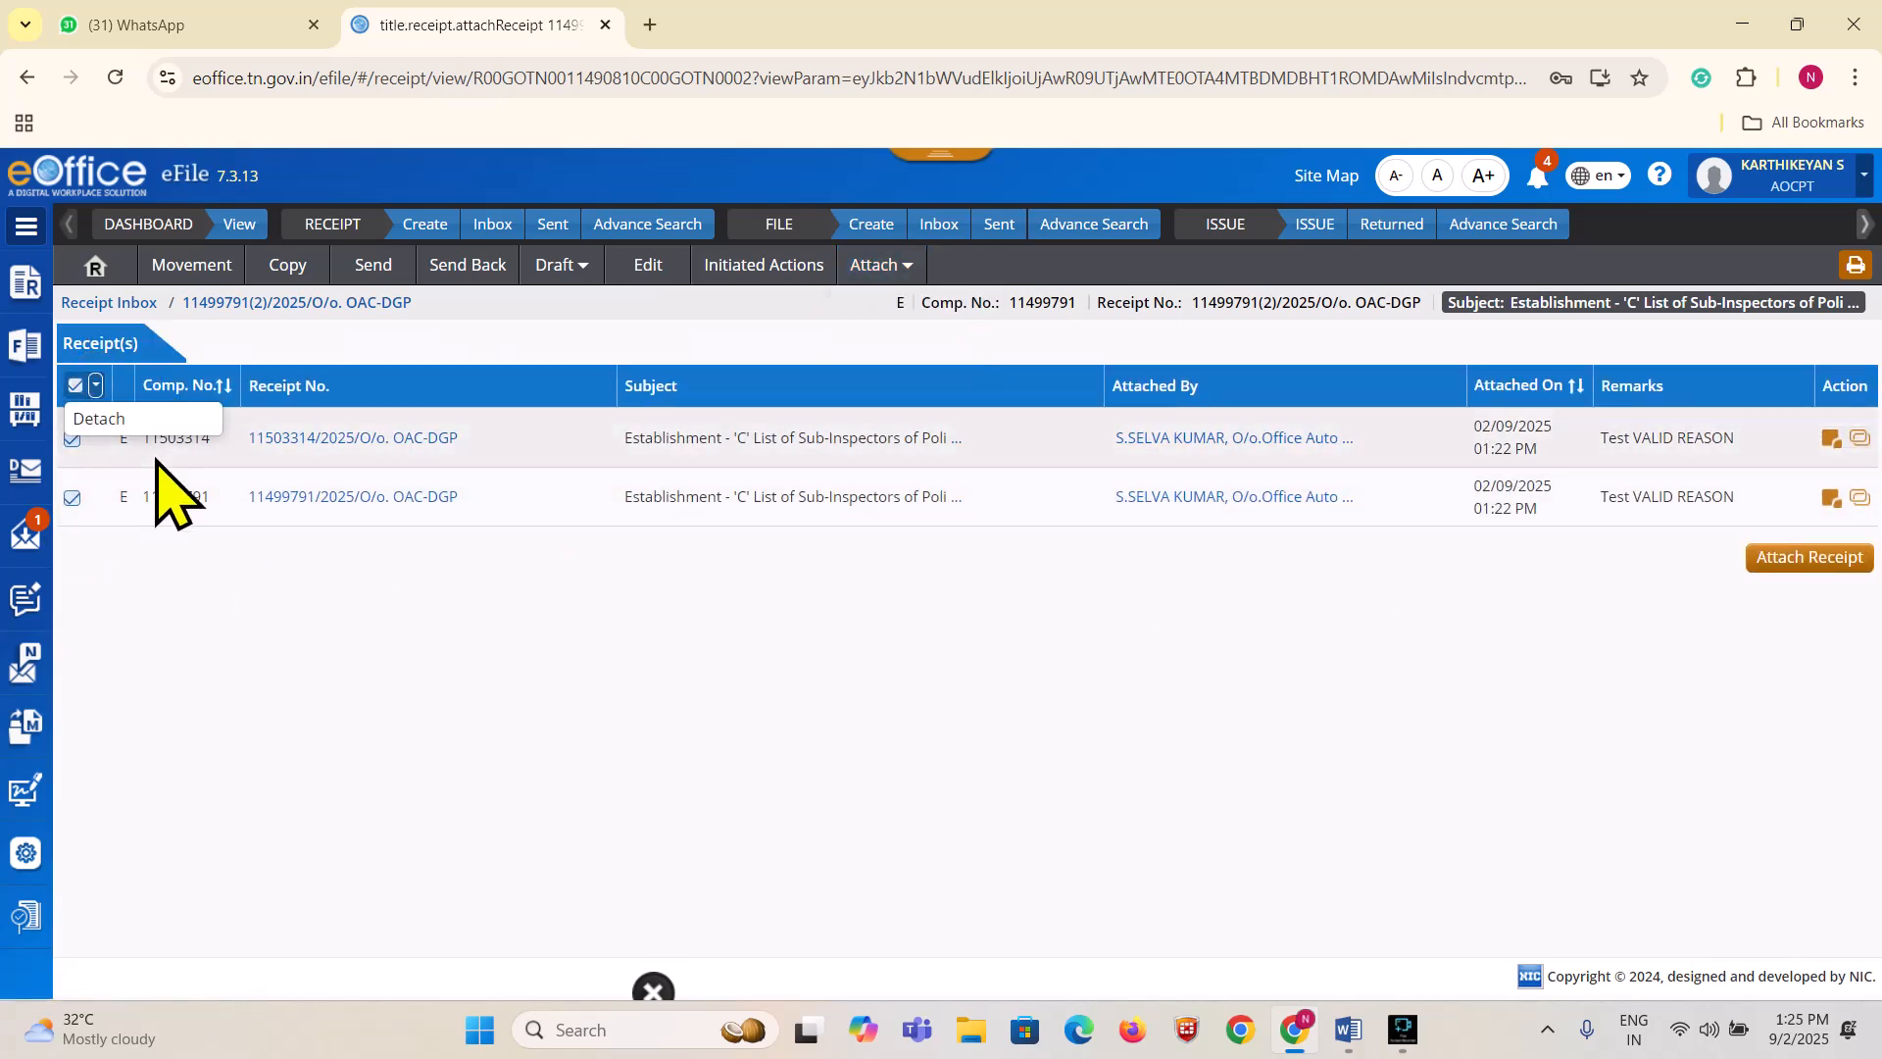
pyautogui.click(98, 419)
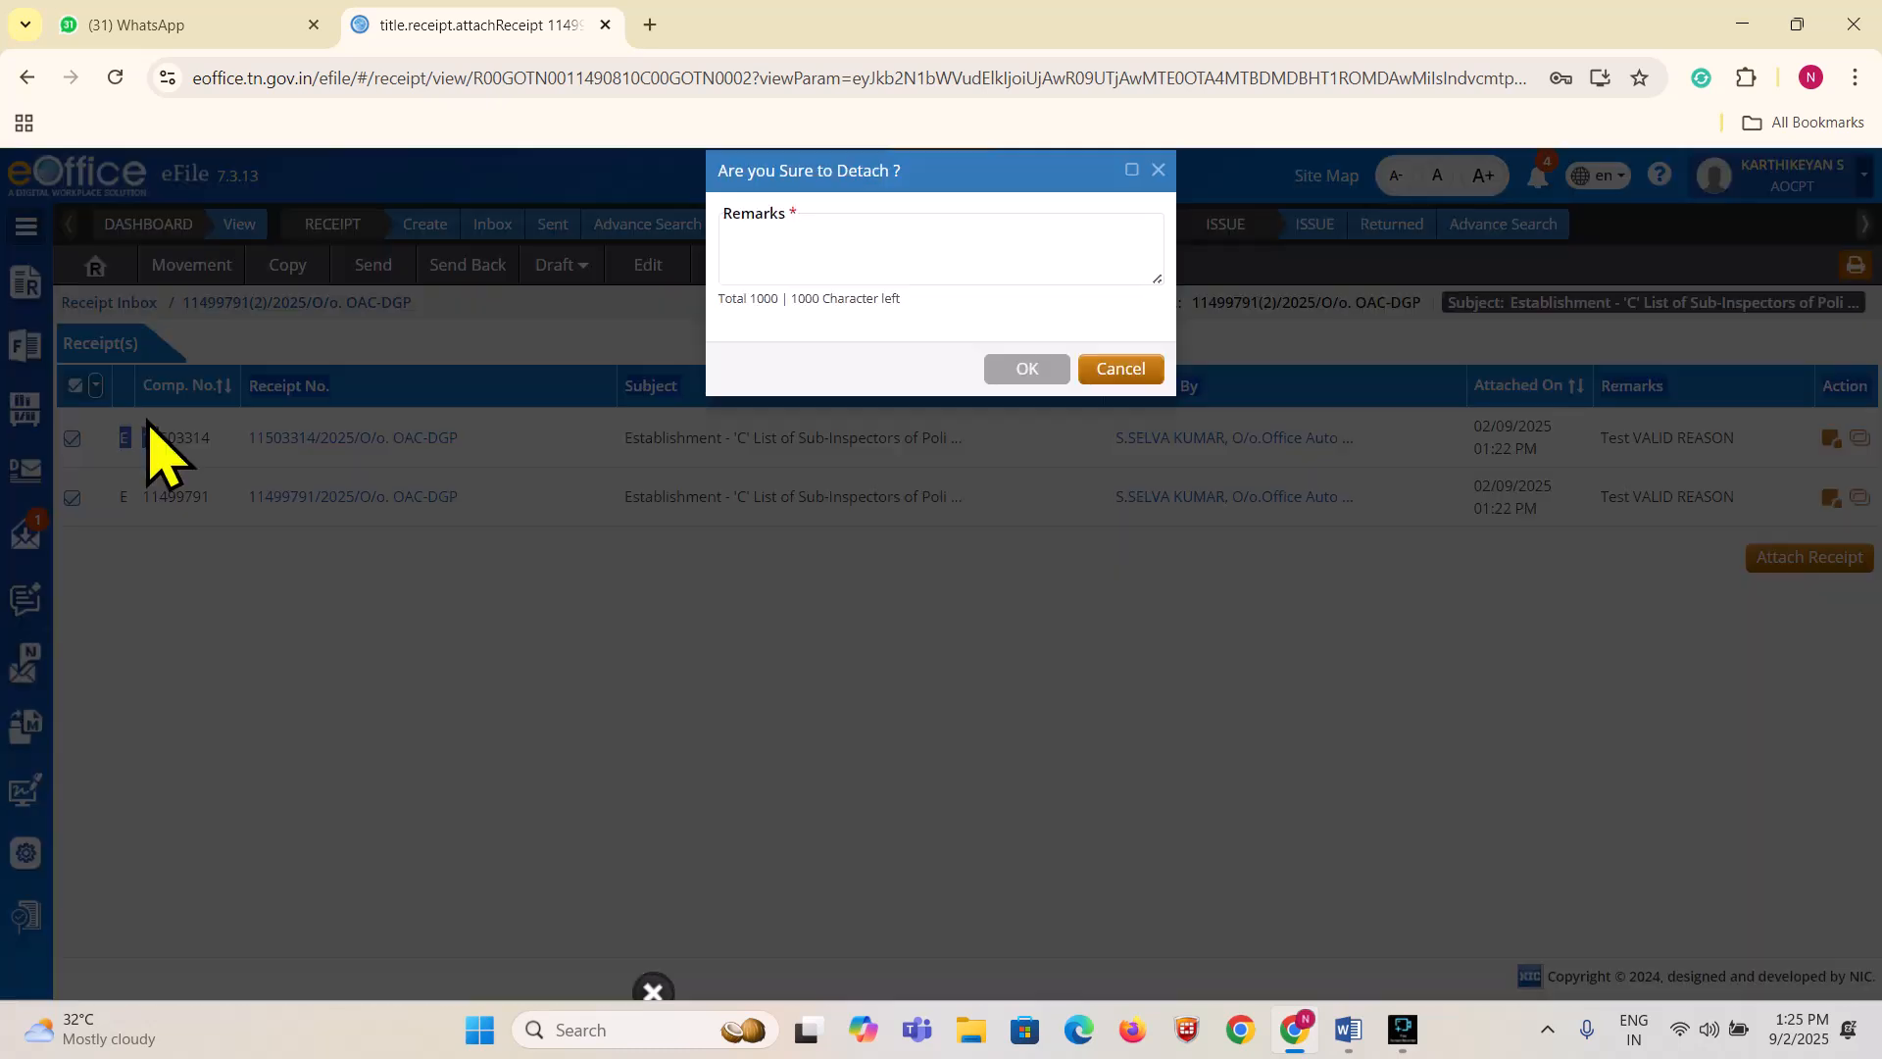
pyautogui.click(863, 299)
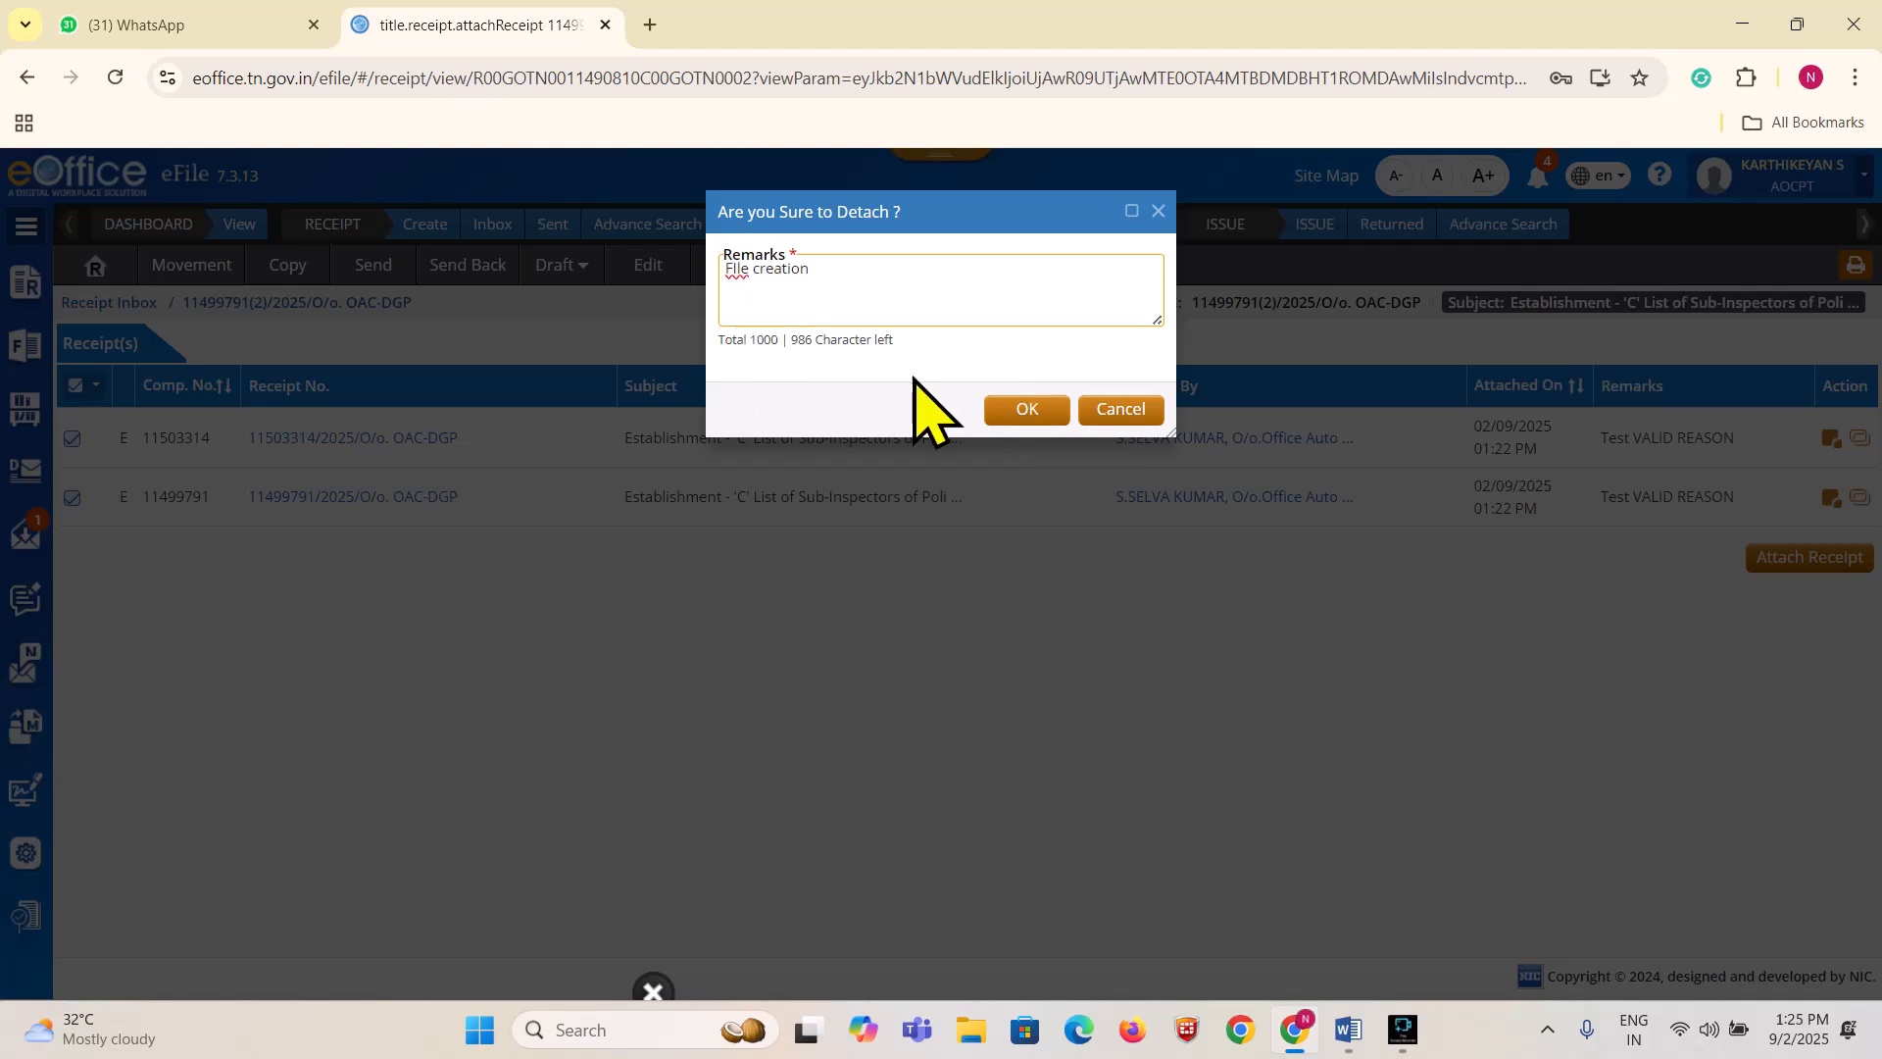
pyautogui.click(1027, 408)
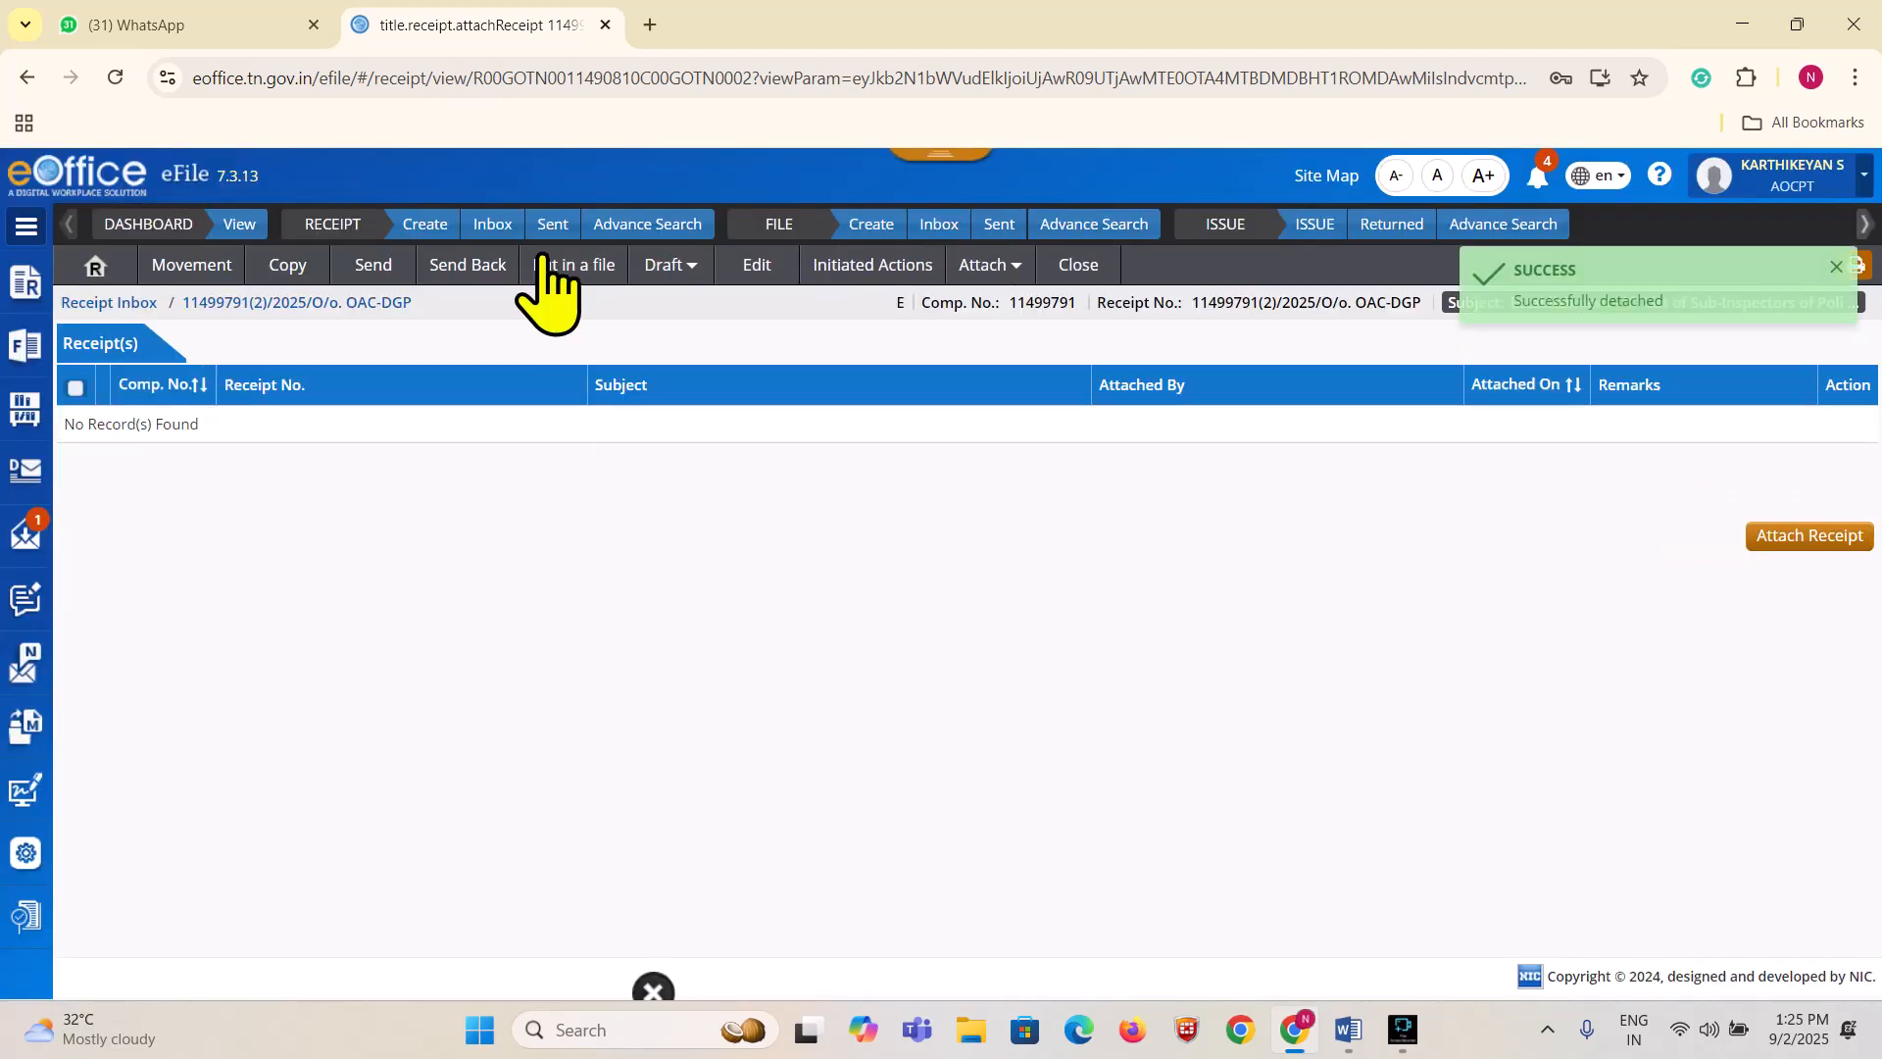
pyautogui.click(493, 224)
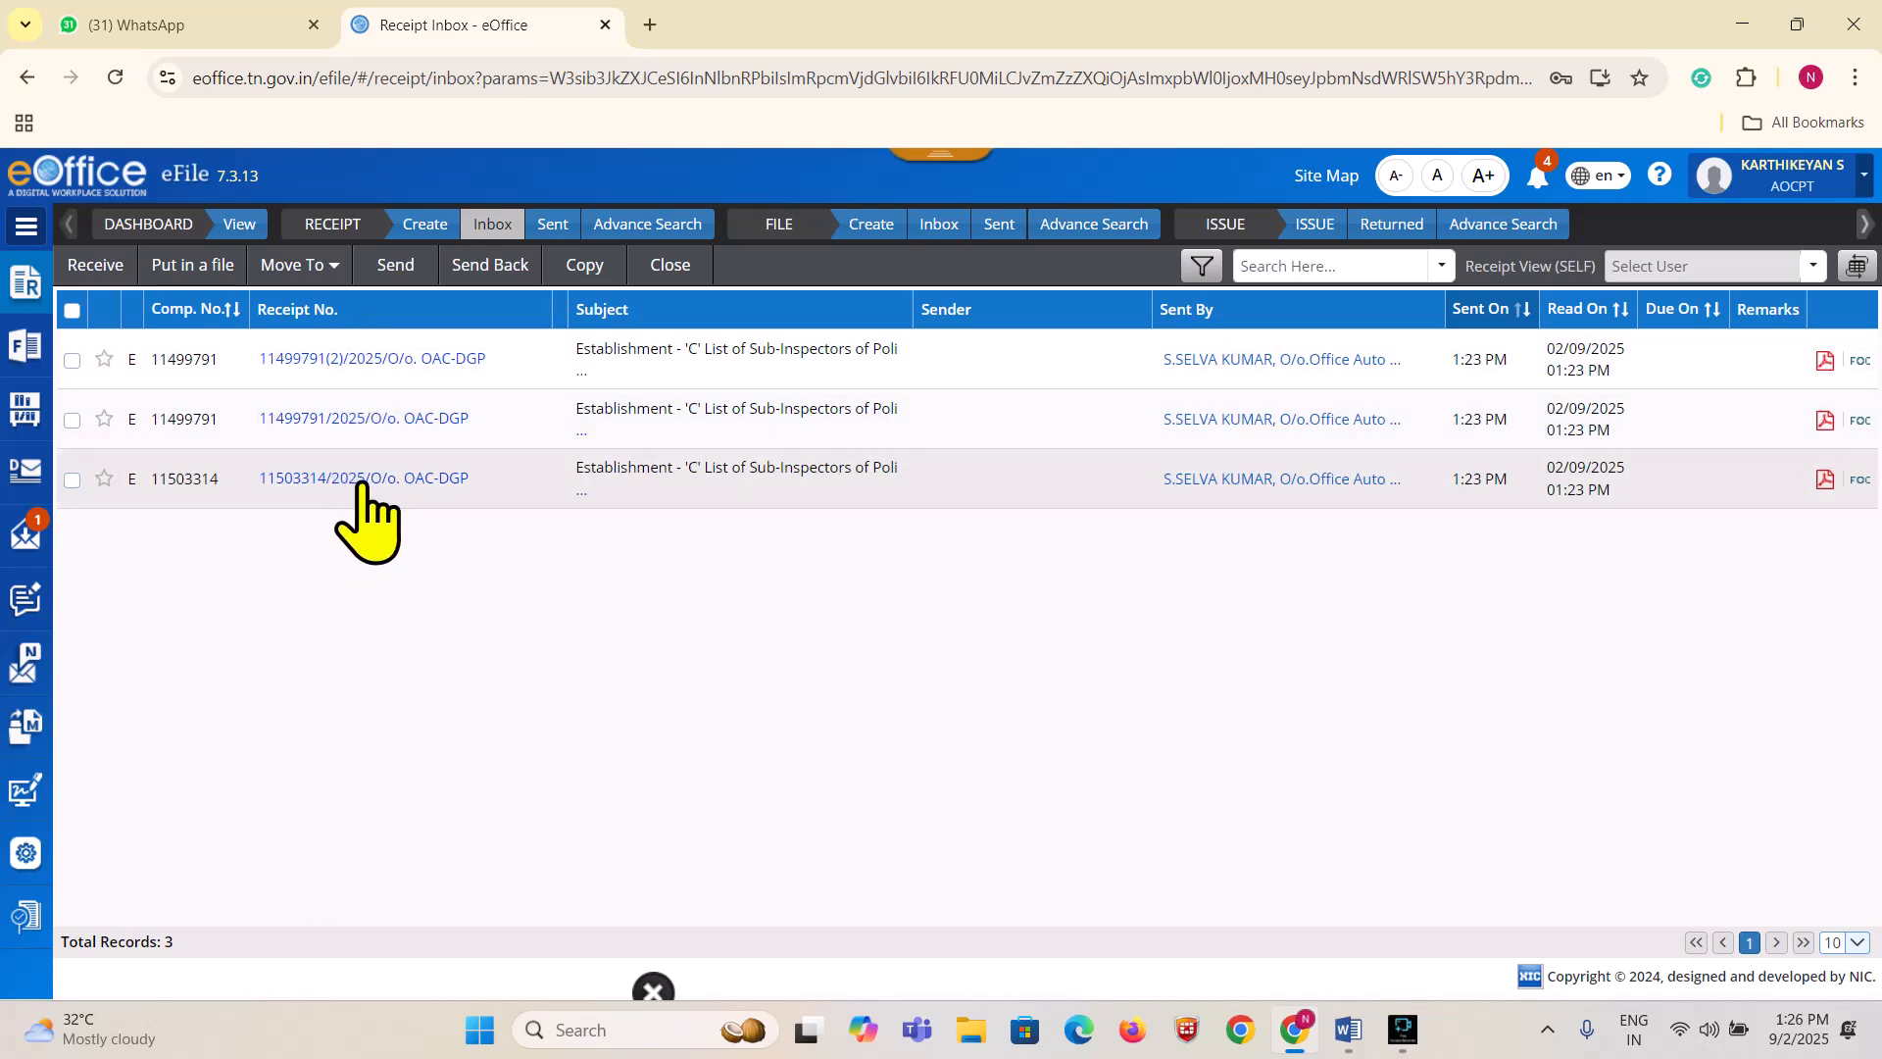
# Examine receipt 11503314/2025/O/o. OAC-DGP and its options for putting it in a file, then return to the receipt Inbox without filing it
pyautogui.click(365, 488)
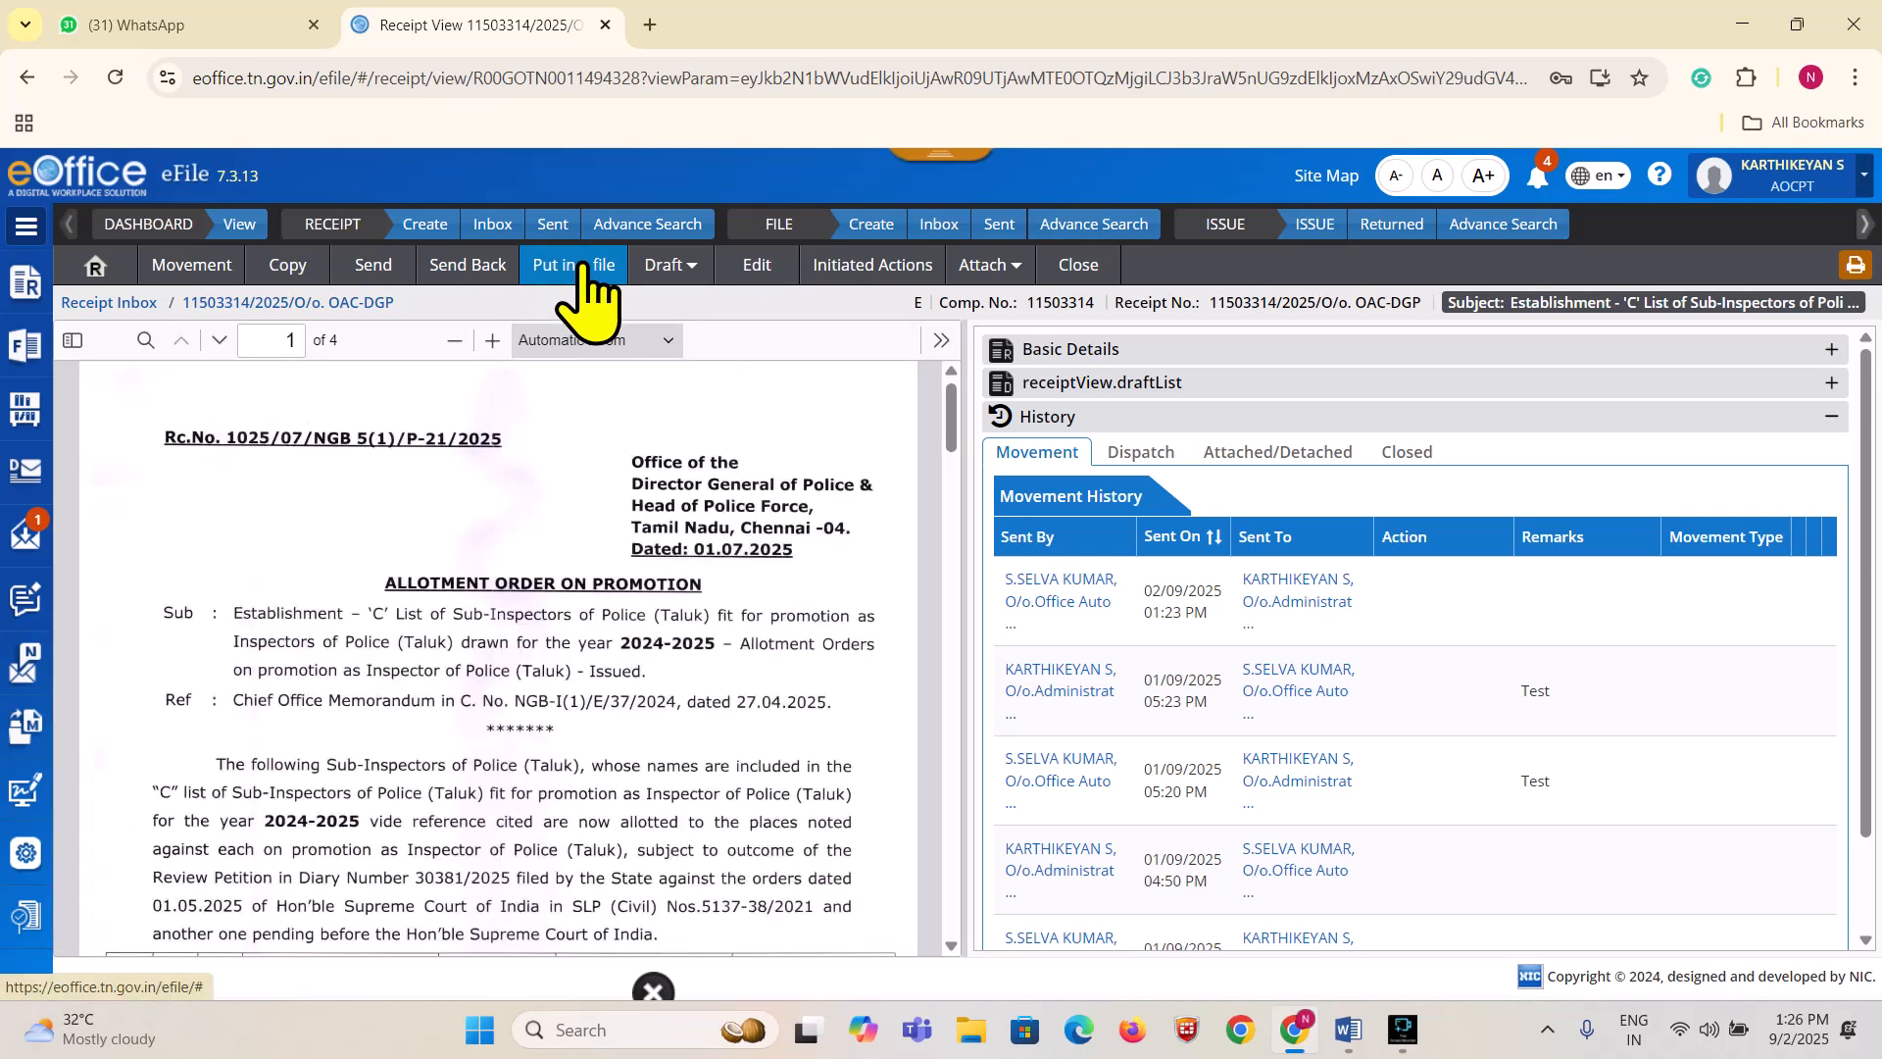
pyautogui.click(581, 263)
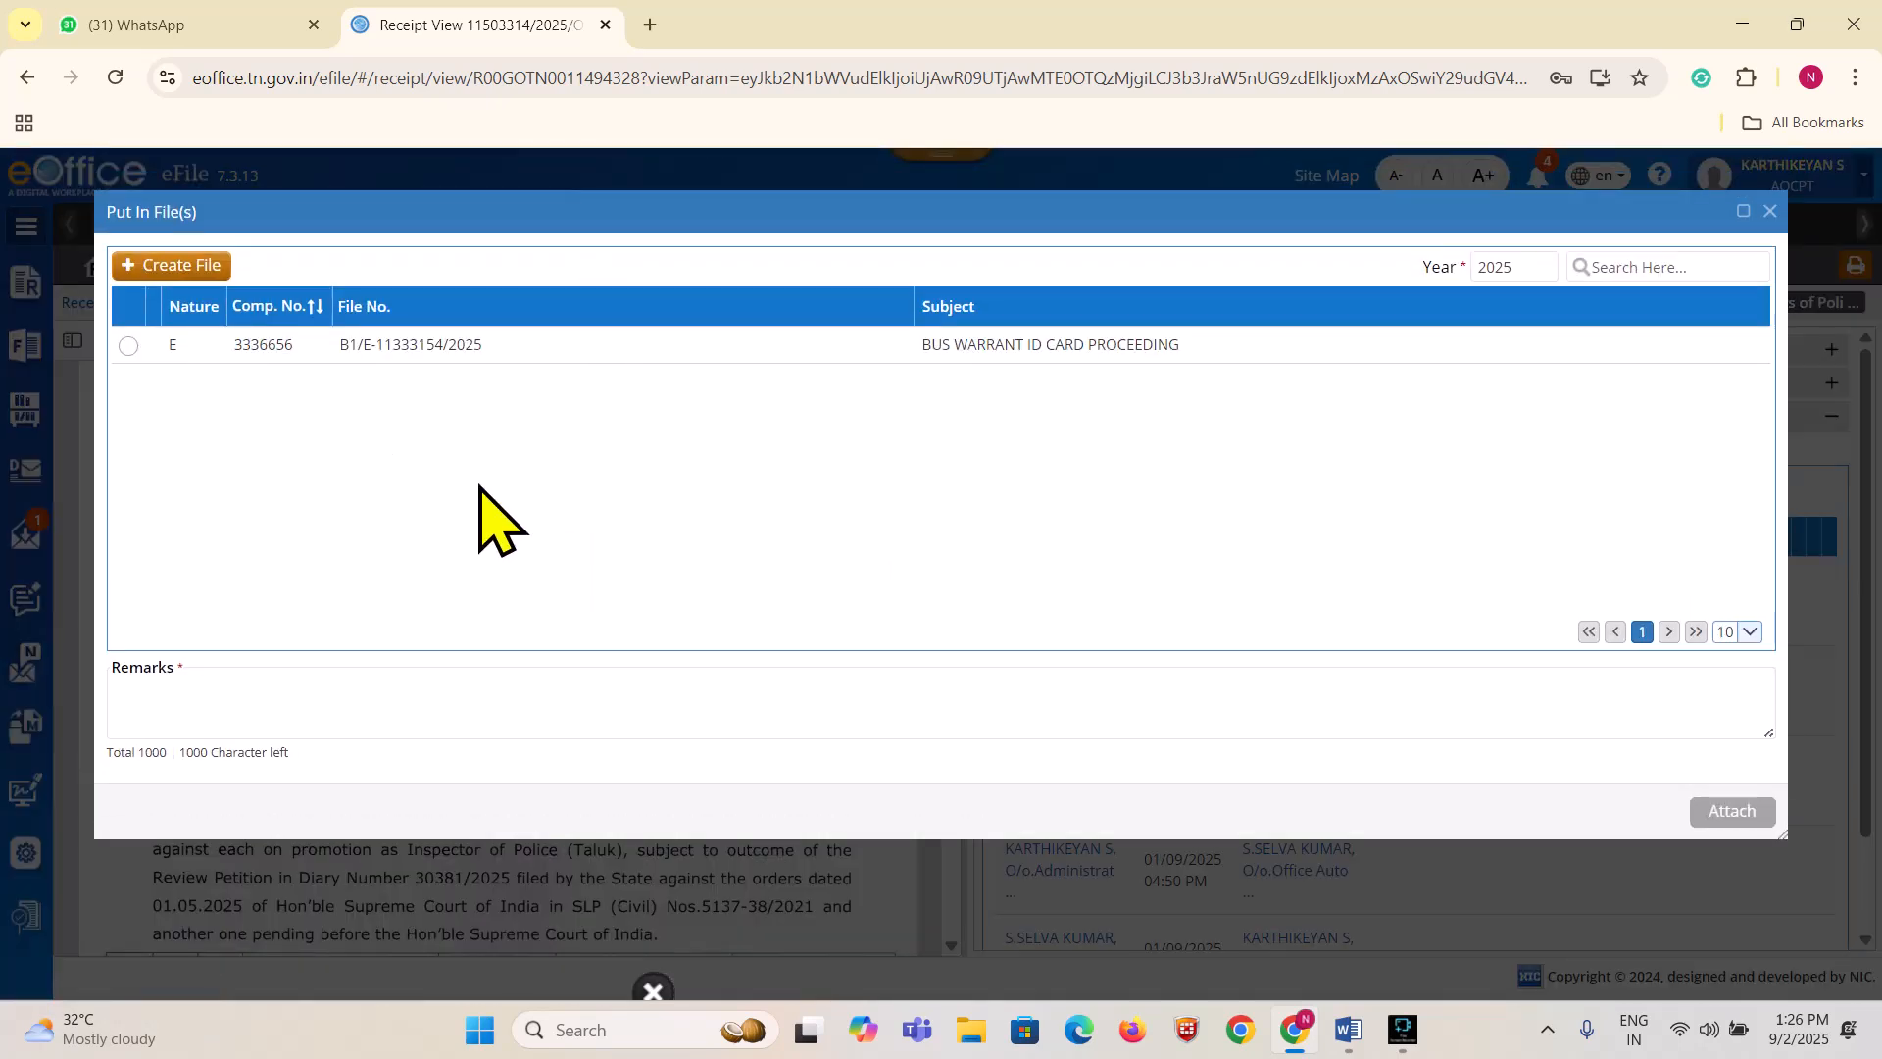
pyautogui.click(1767, 213)
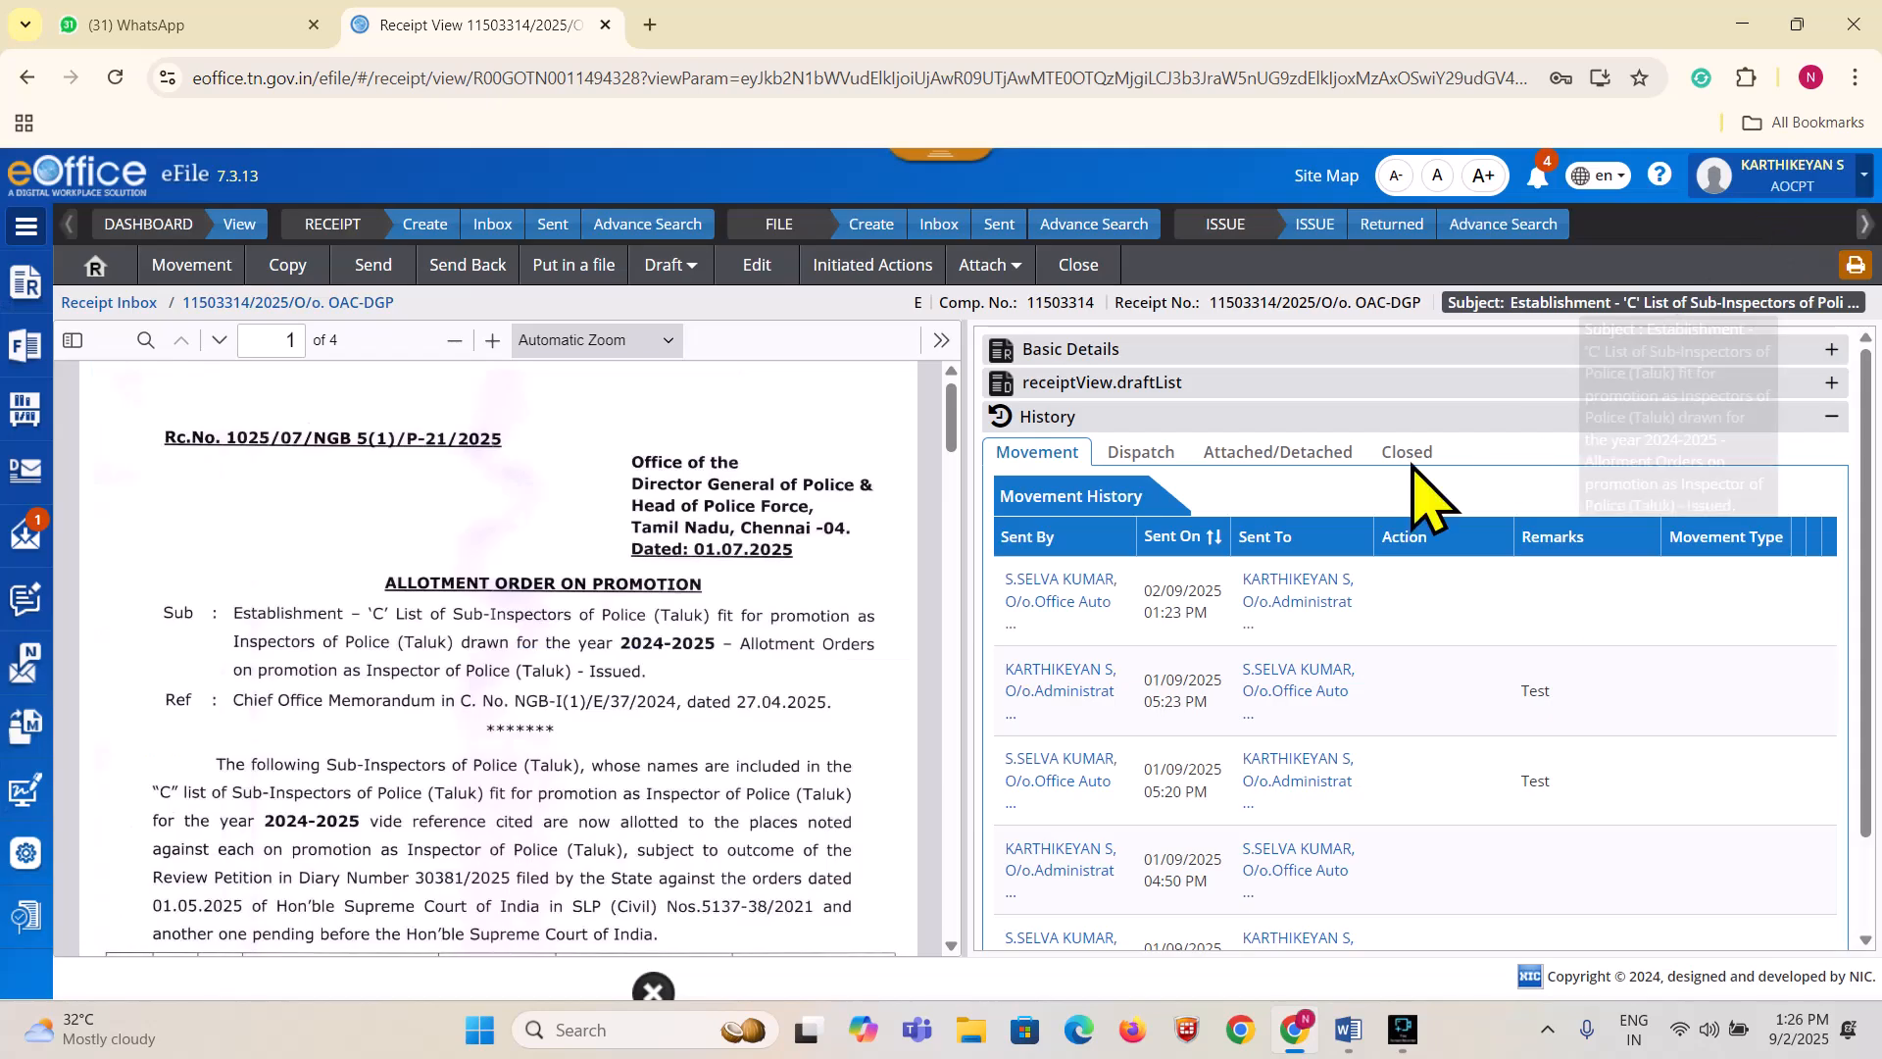
pyautogui.click(495, 228)
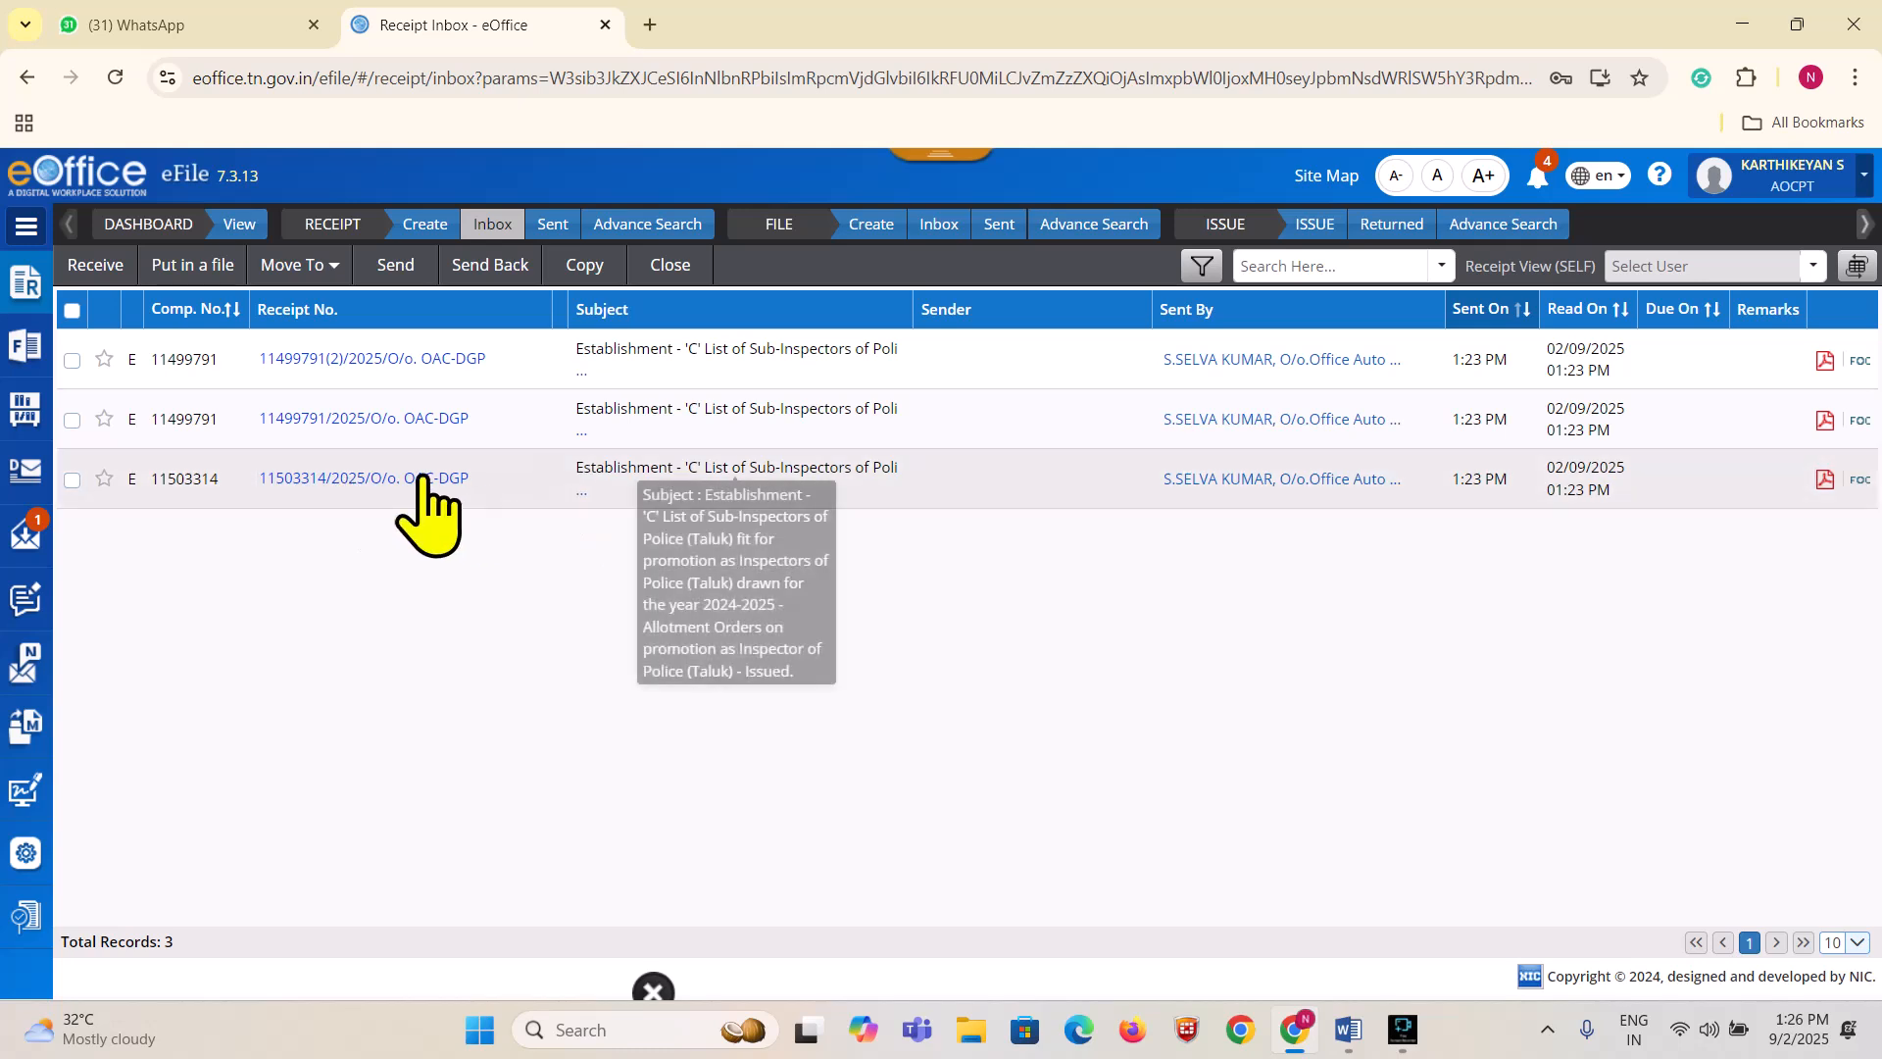
pyautogui.click(401, 478)
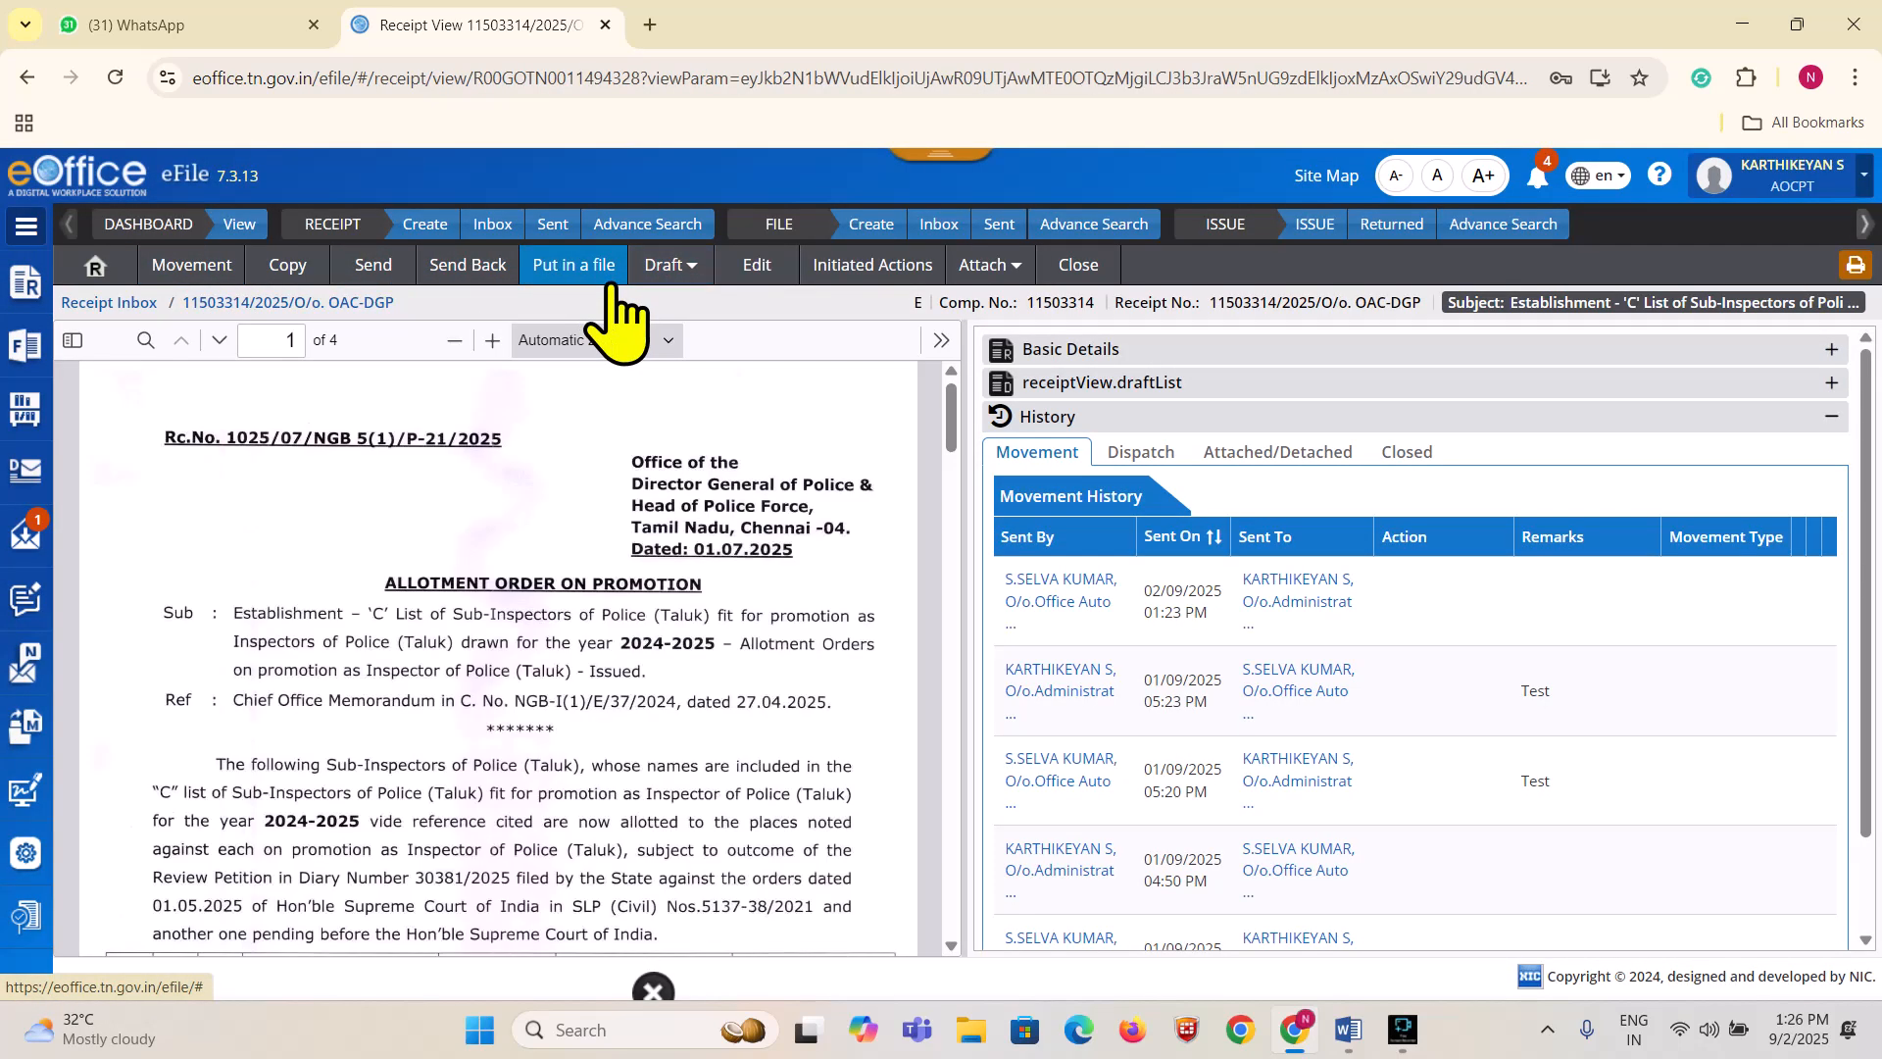
pyautogui.click(495, 226)
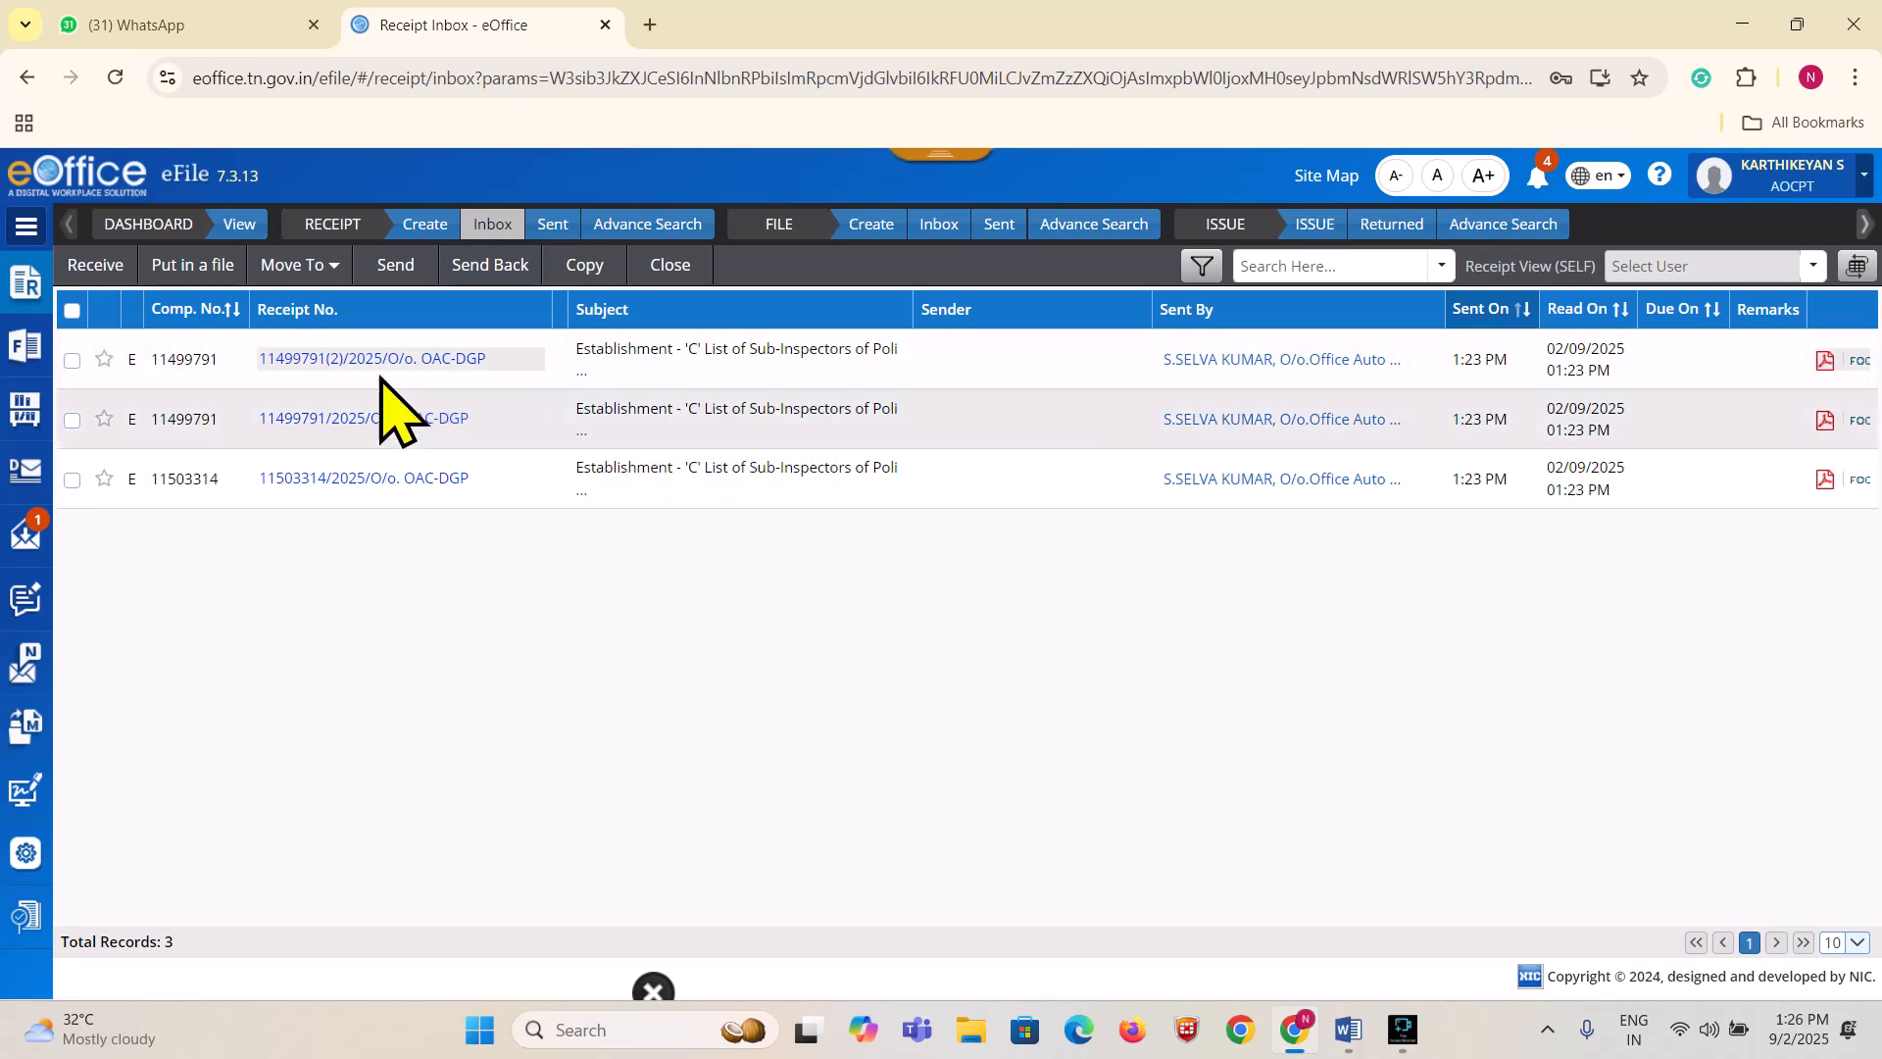
# Attach file B1/E-11333154/2025 to receipt 11499791(2)/2025/O/o. OAC-DGP with the remark "Test Valid reason"
pyautogui.click(385, 361)
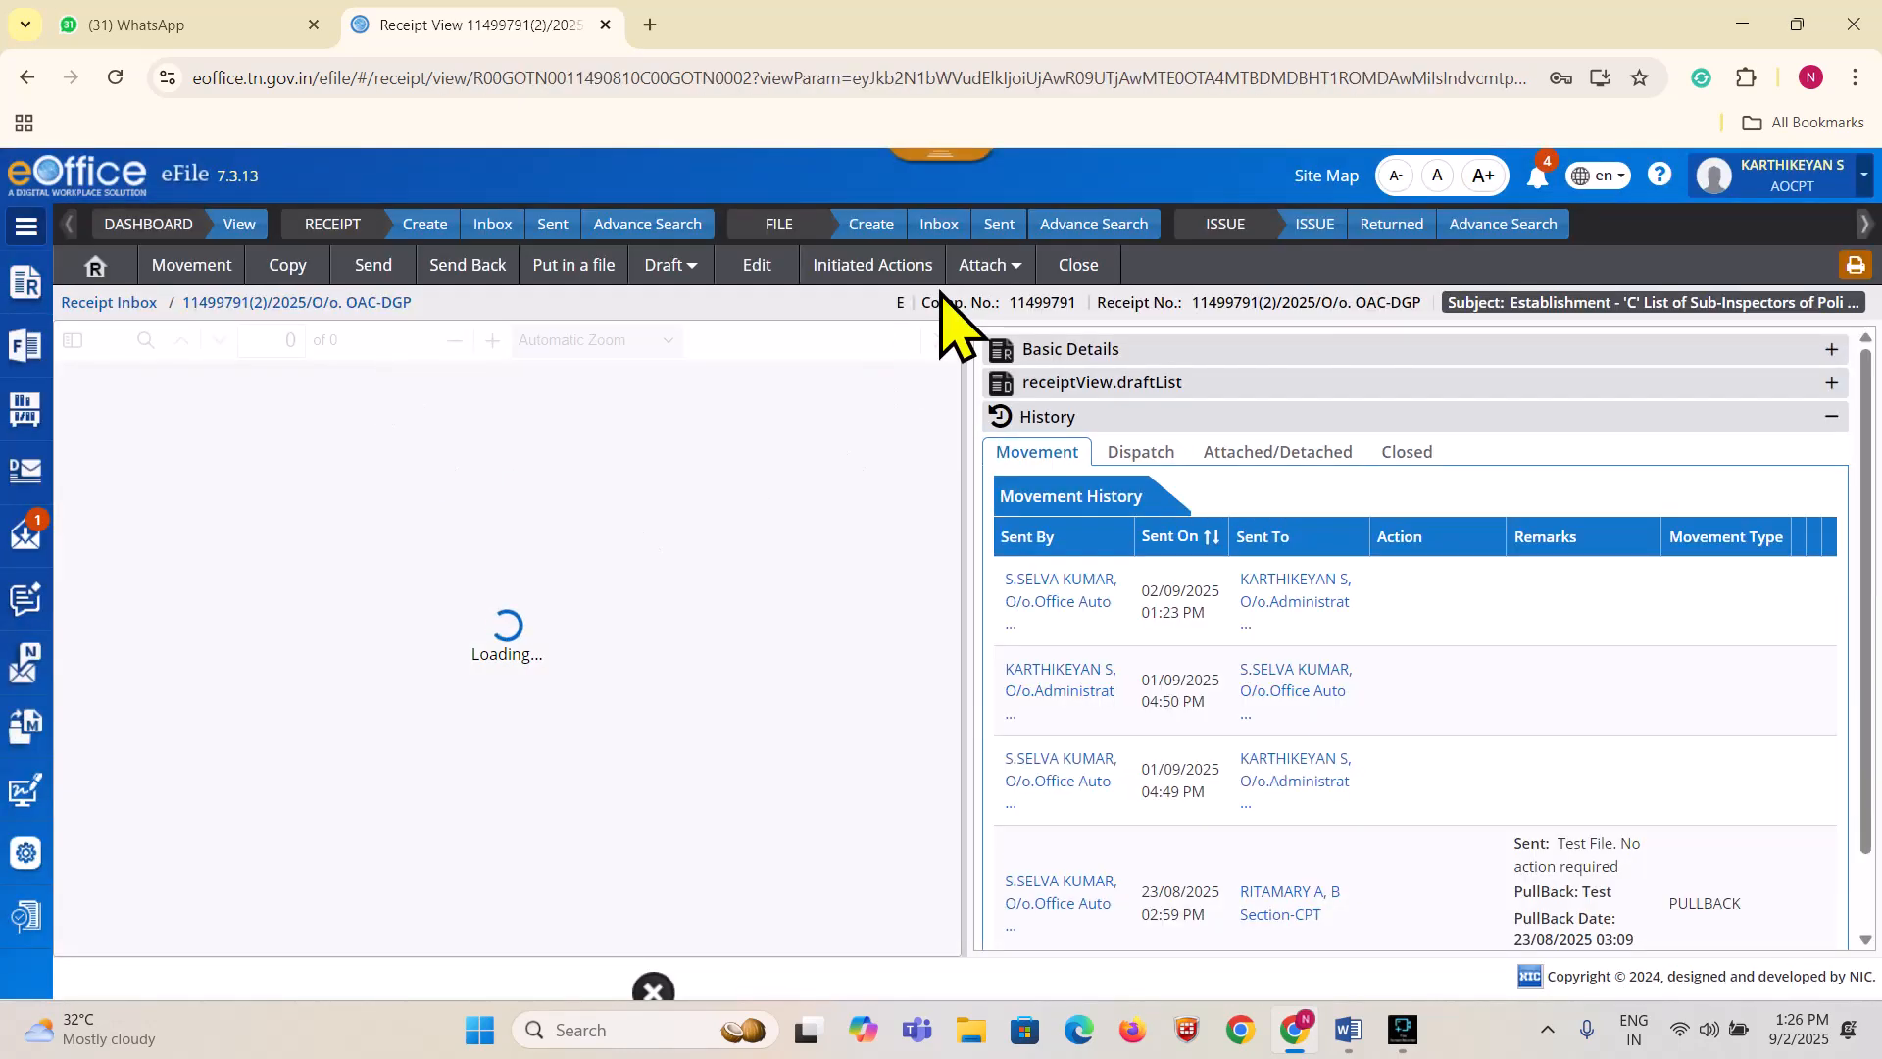
pyautogui.click(988, 265)
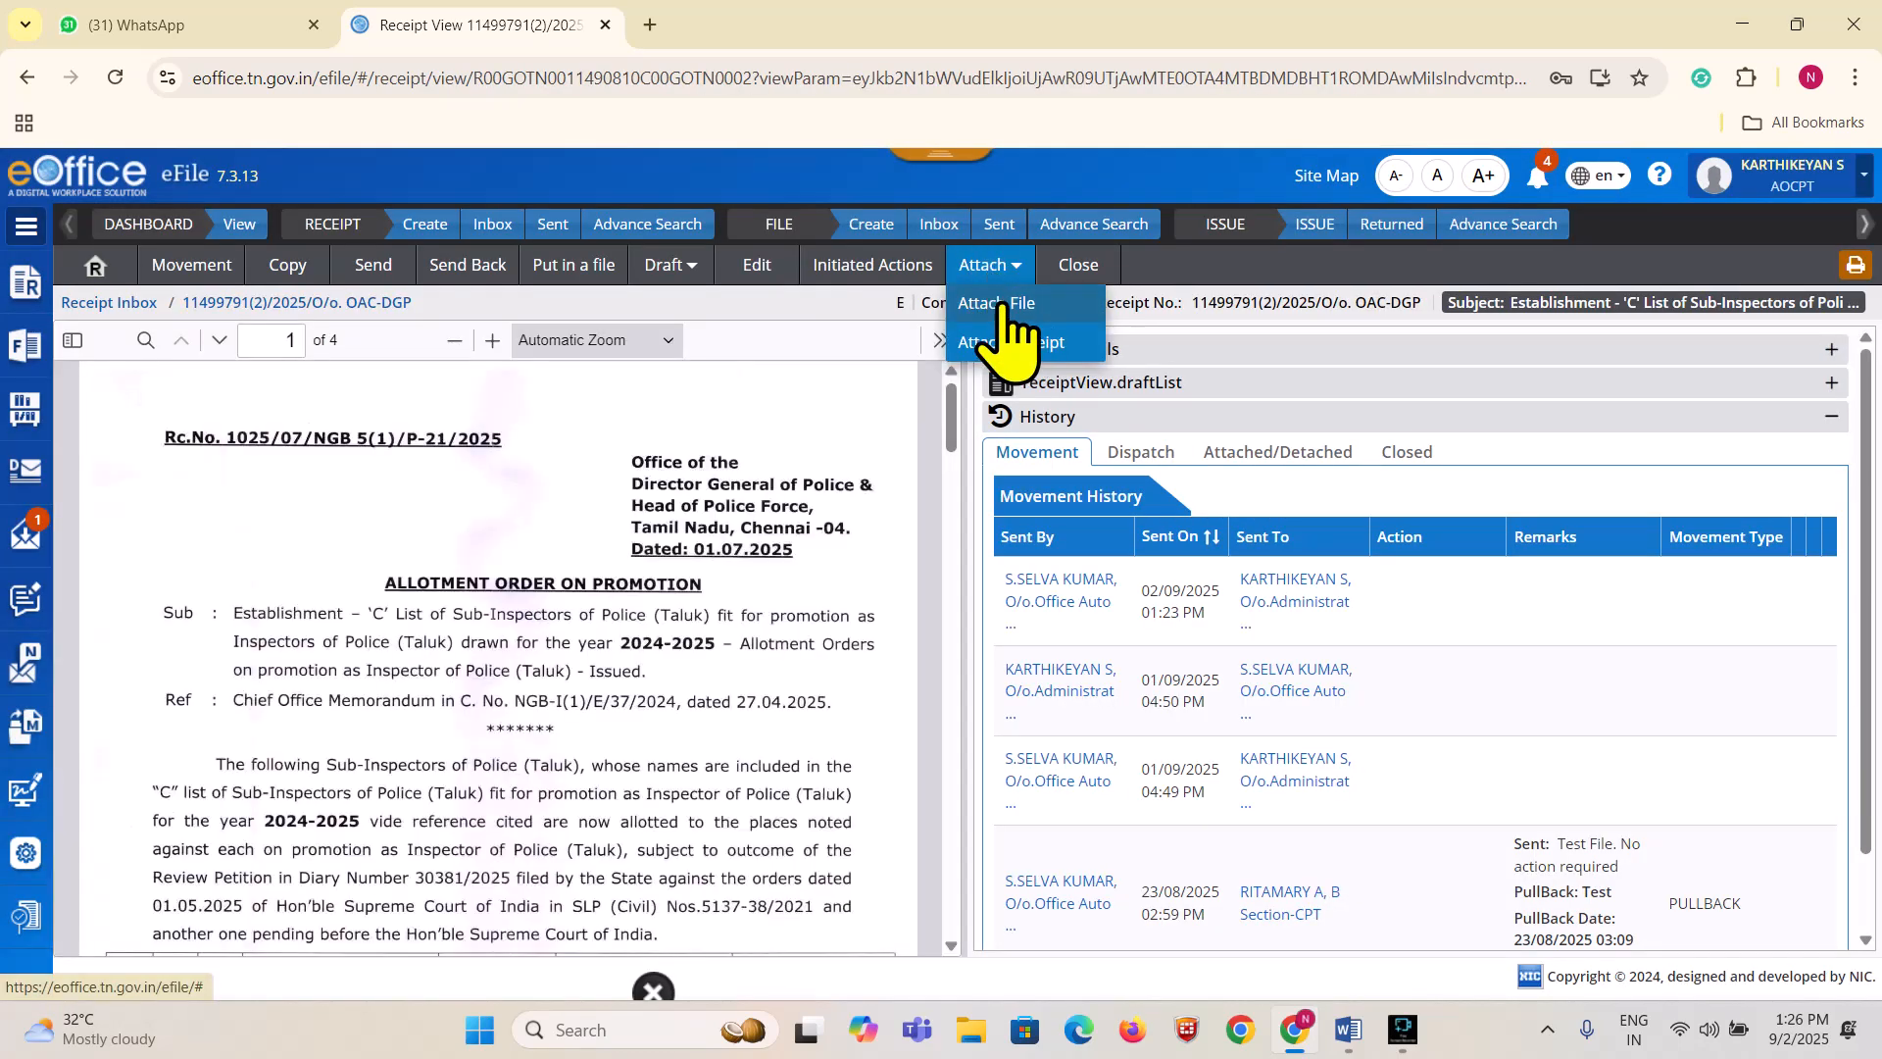
pyautogui.click(1000, 304)
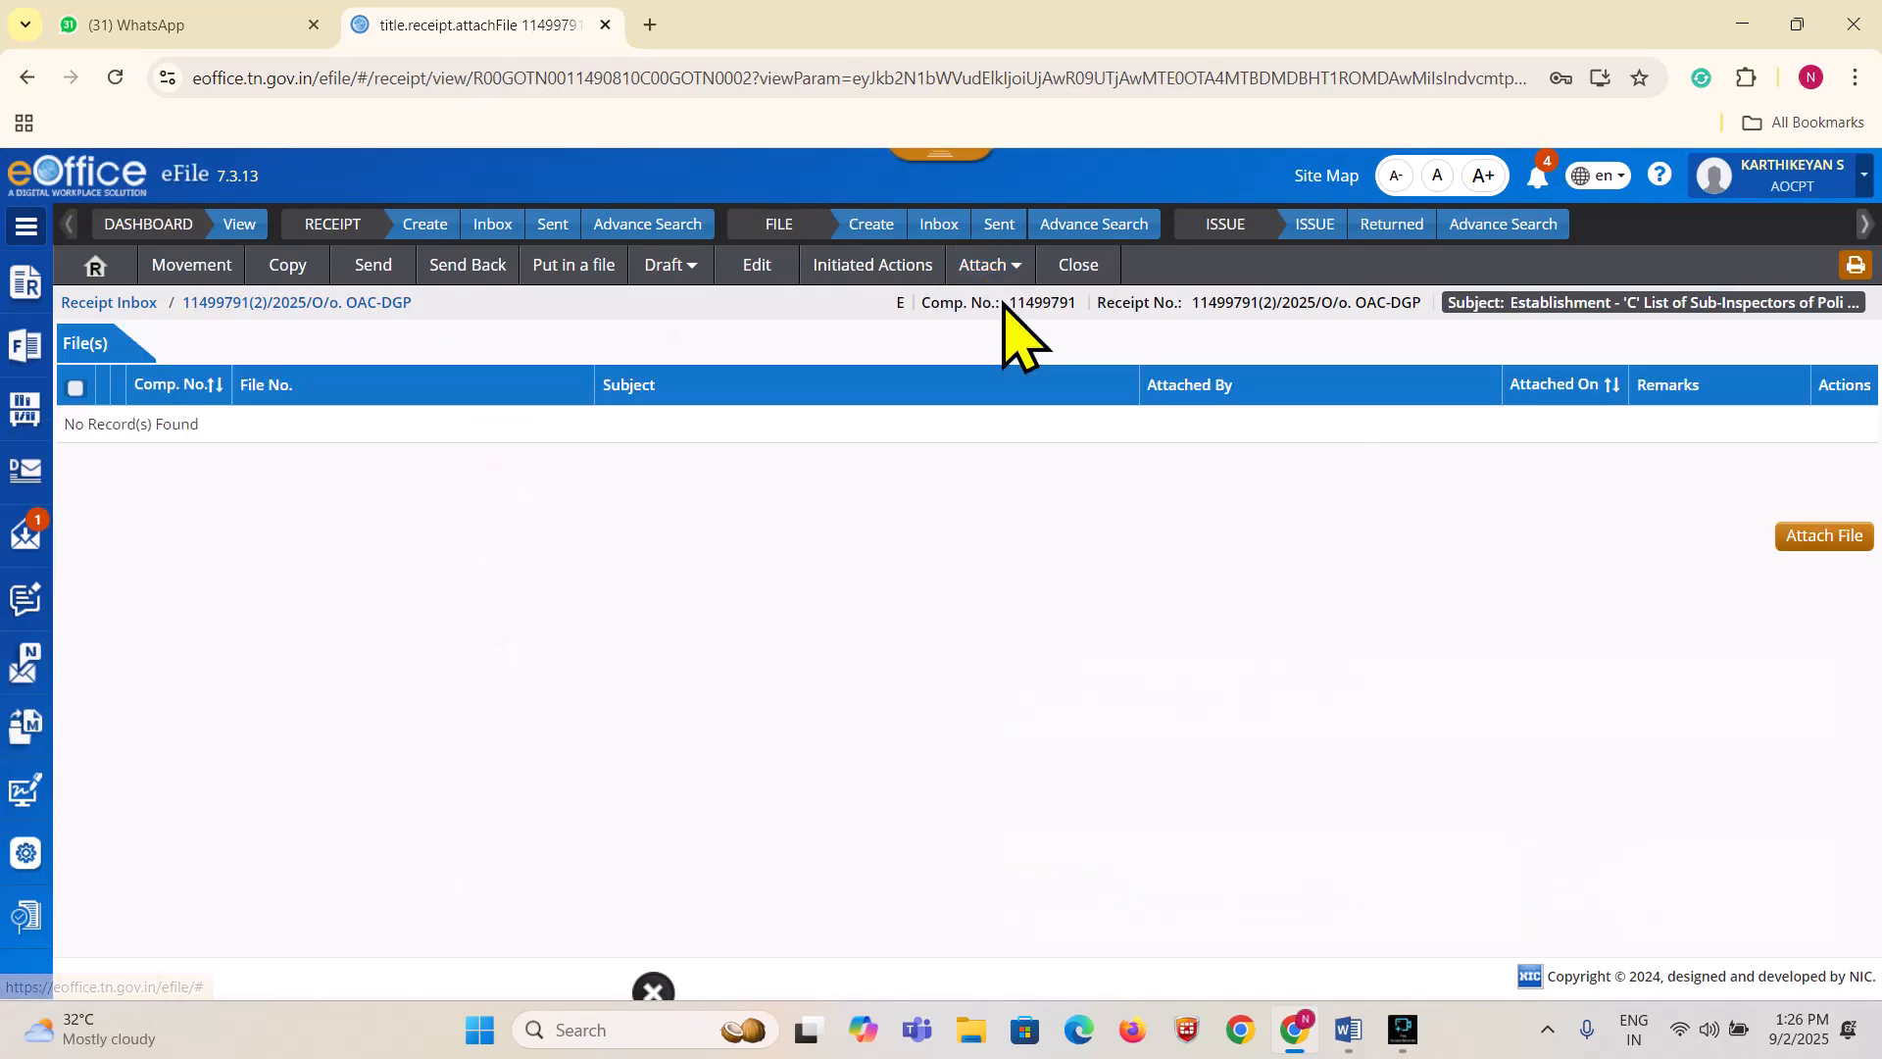
pyautogui.click(1824, 536)
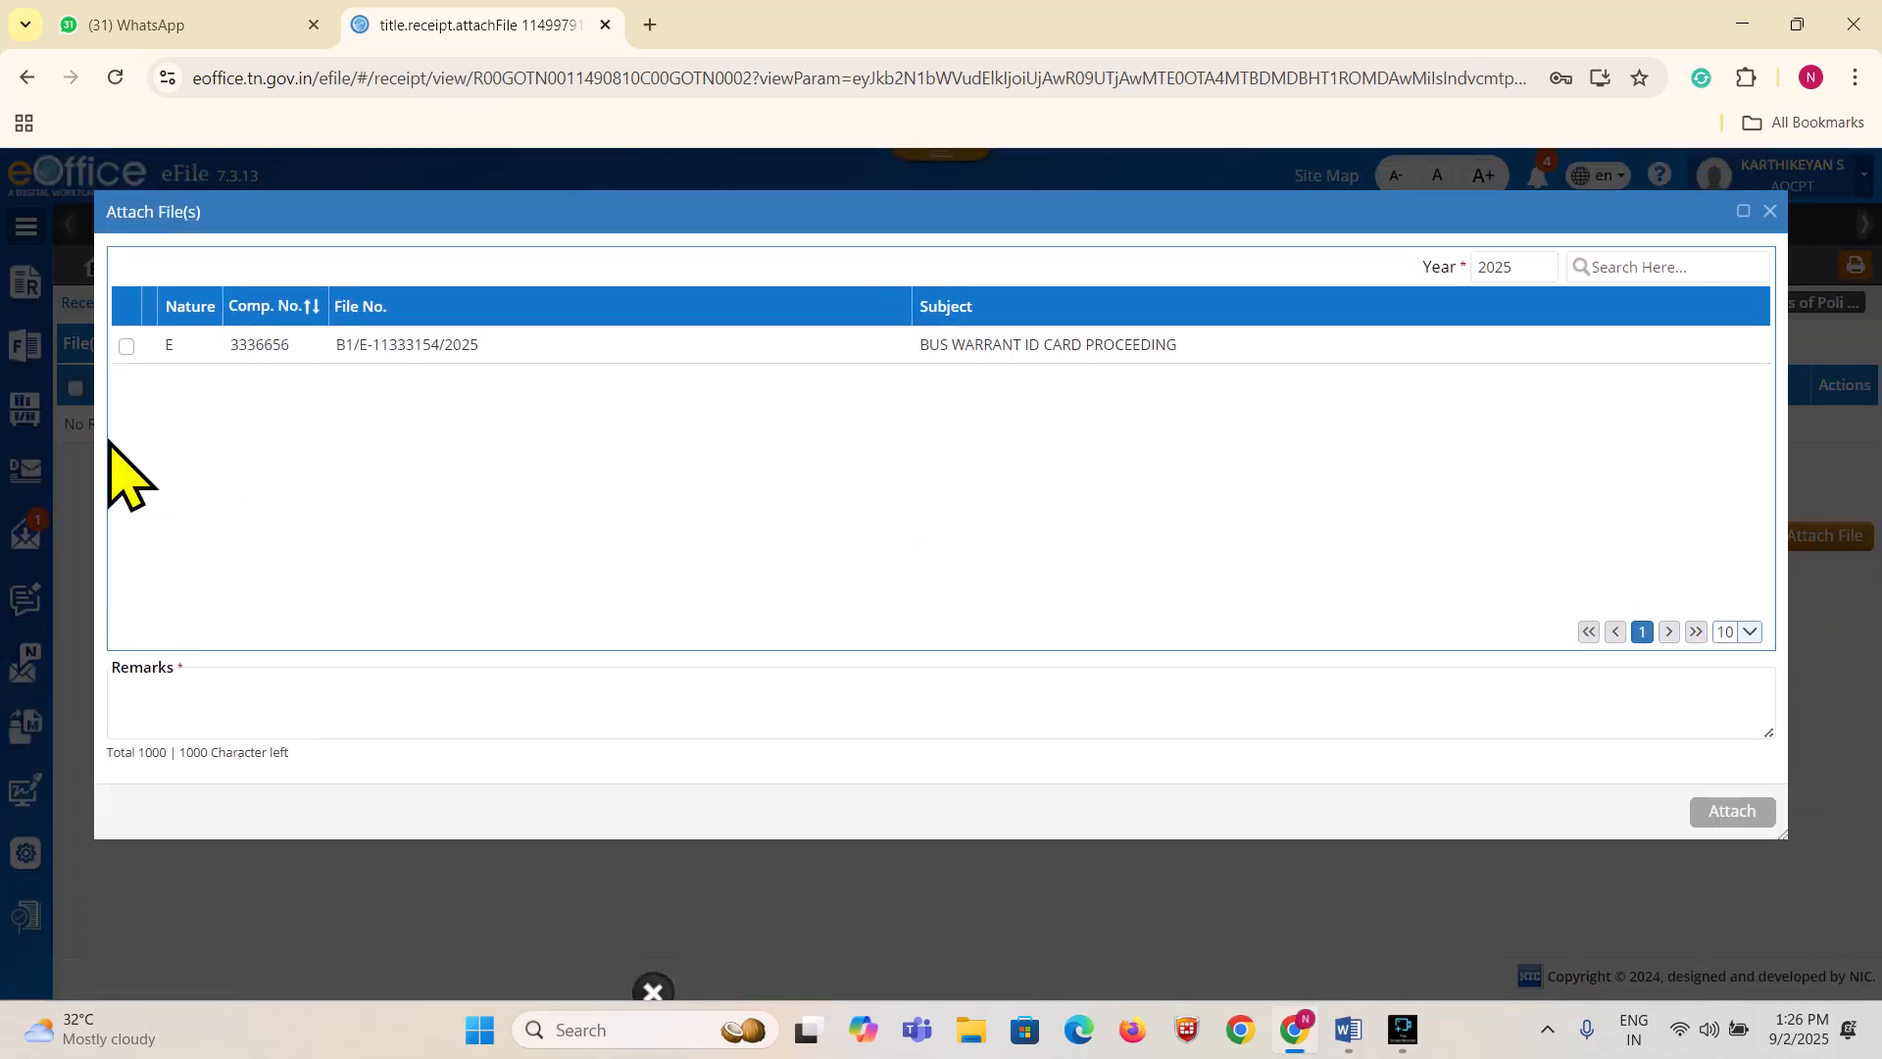
pyautogui.click(127, 347)
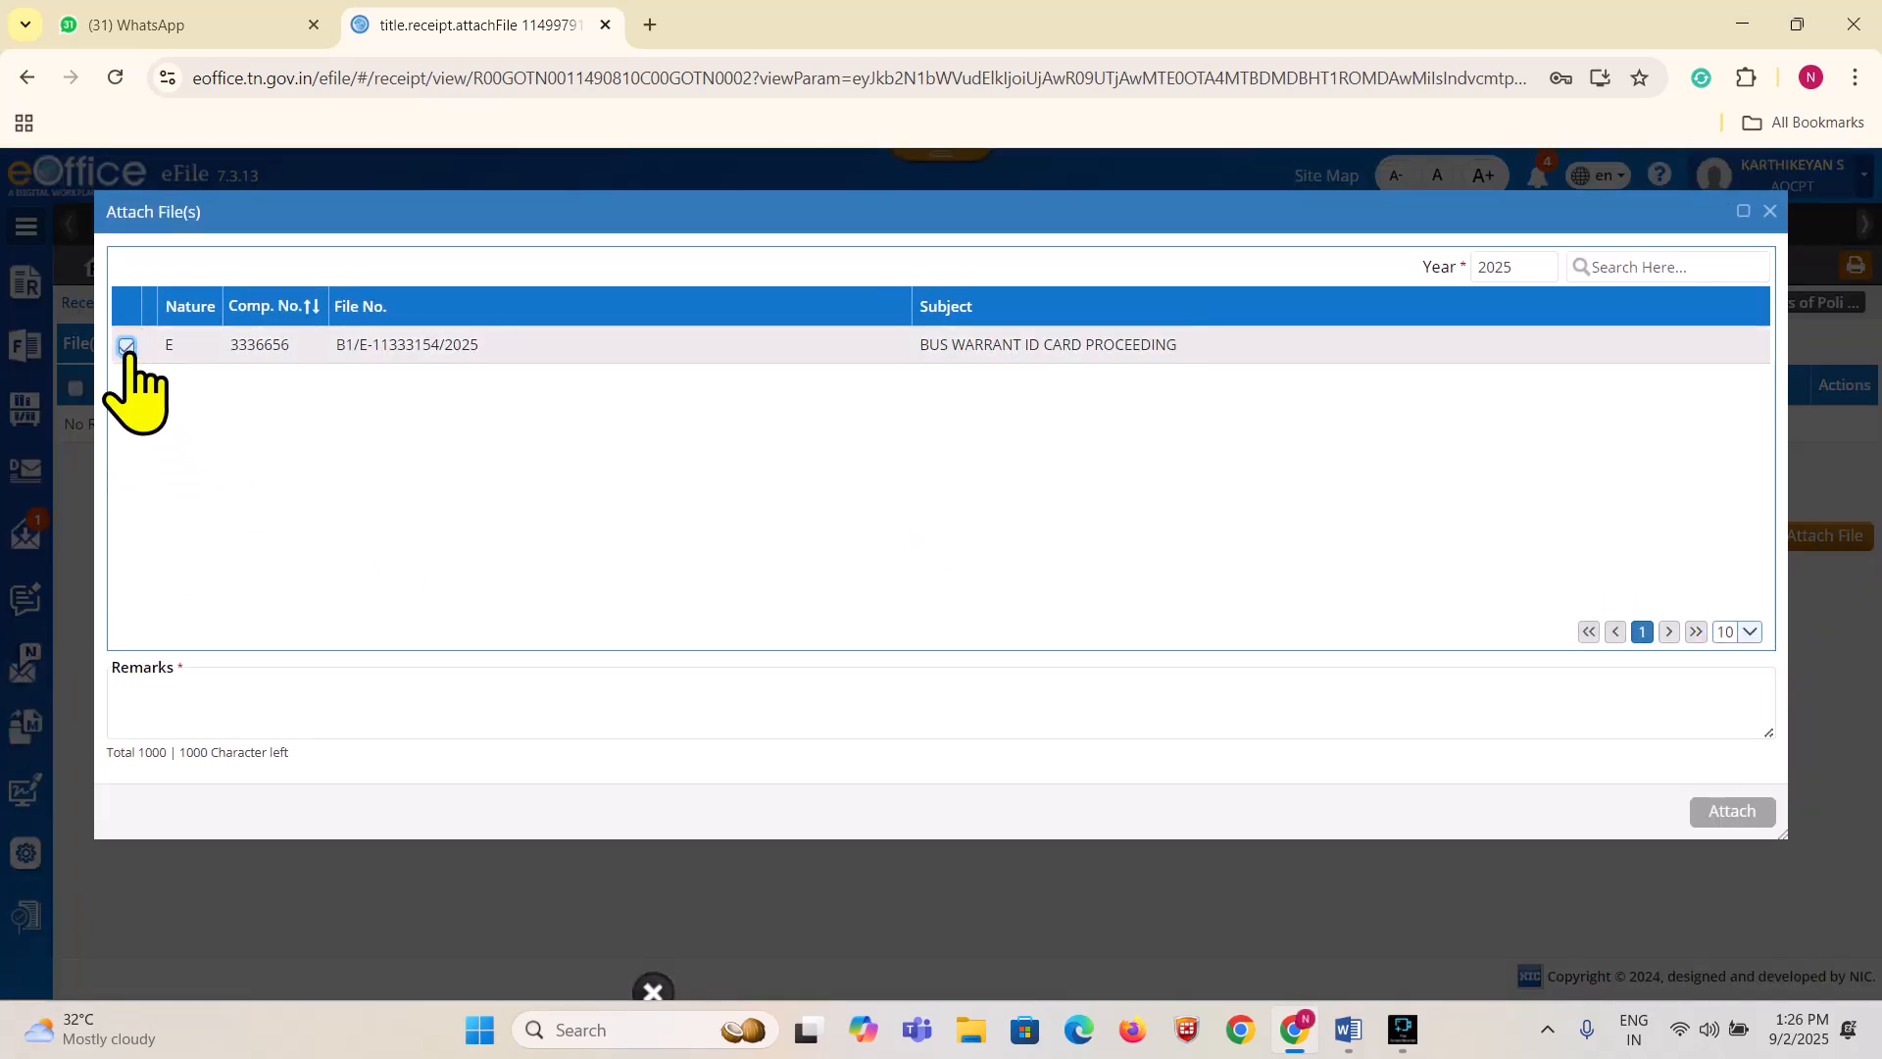
pyautogui.click(1022, 706)
pyautogui.write('Test Valid reason')
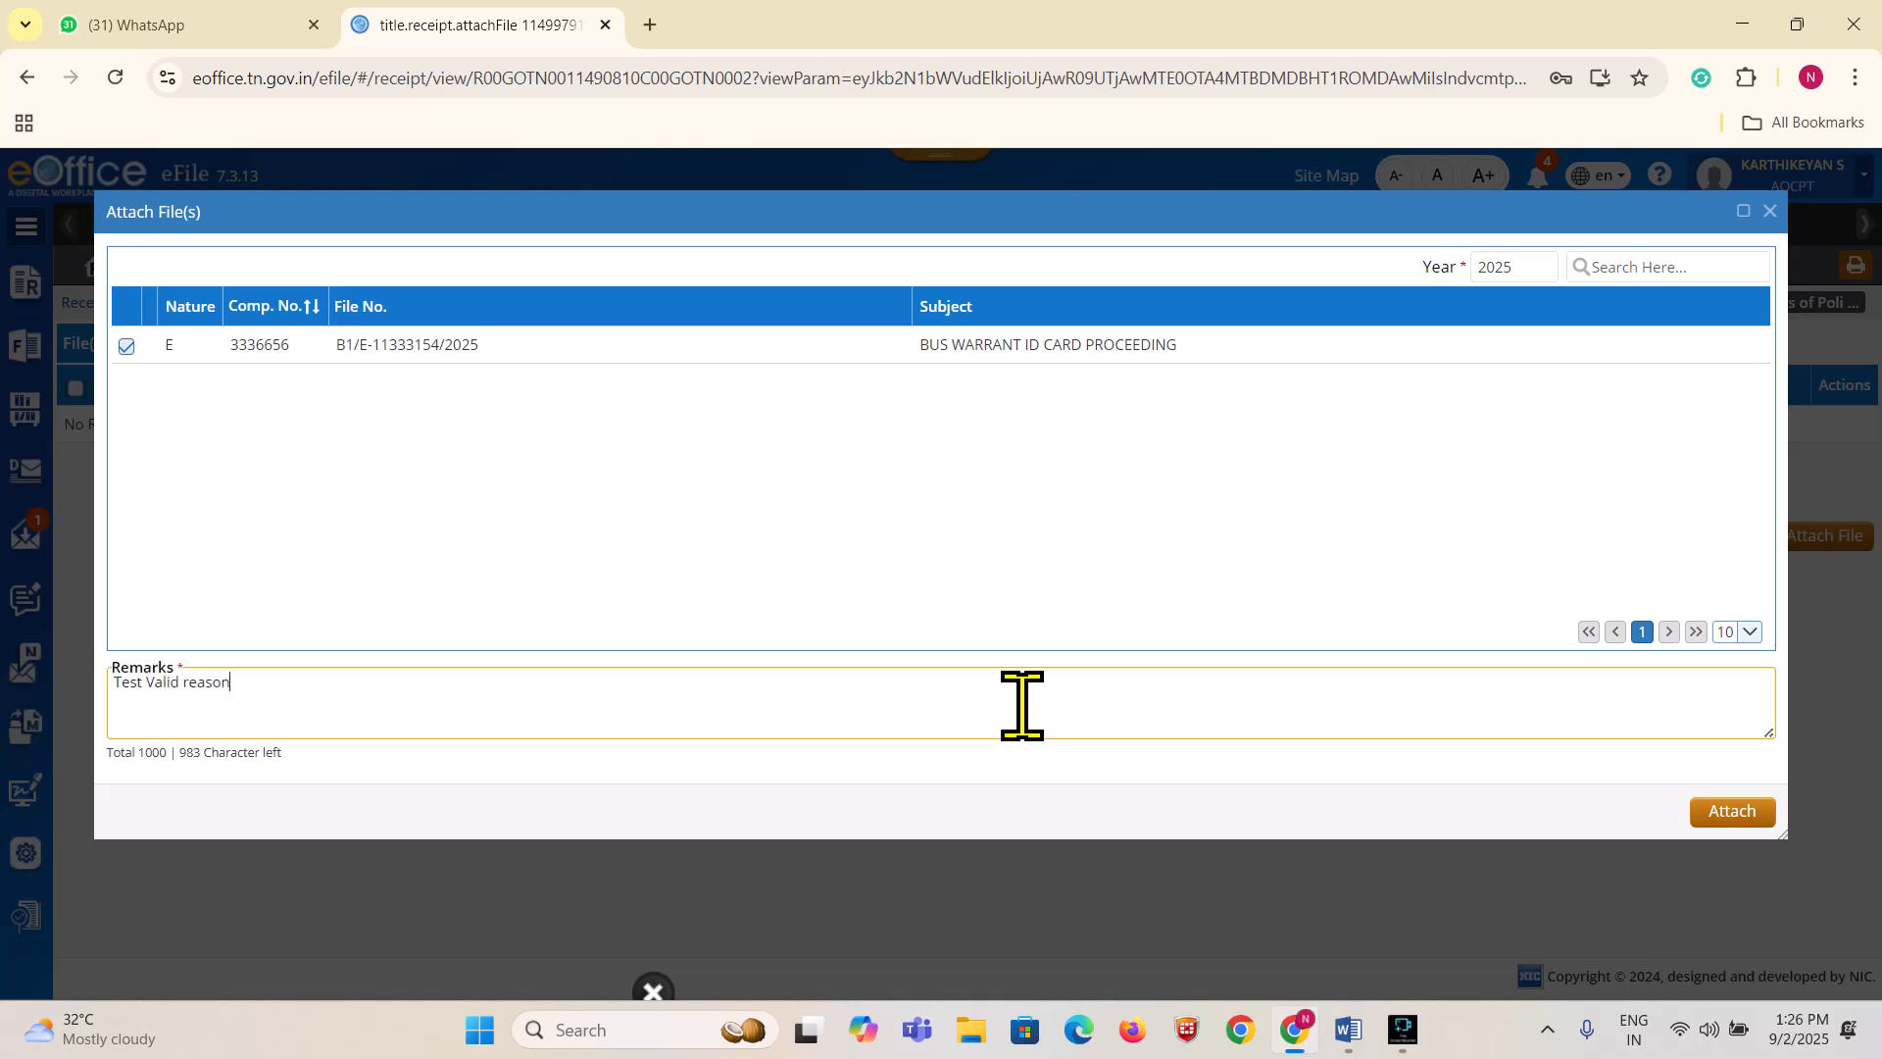
pyautogui.click(1731, 815)
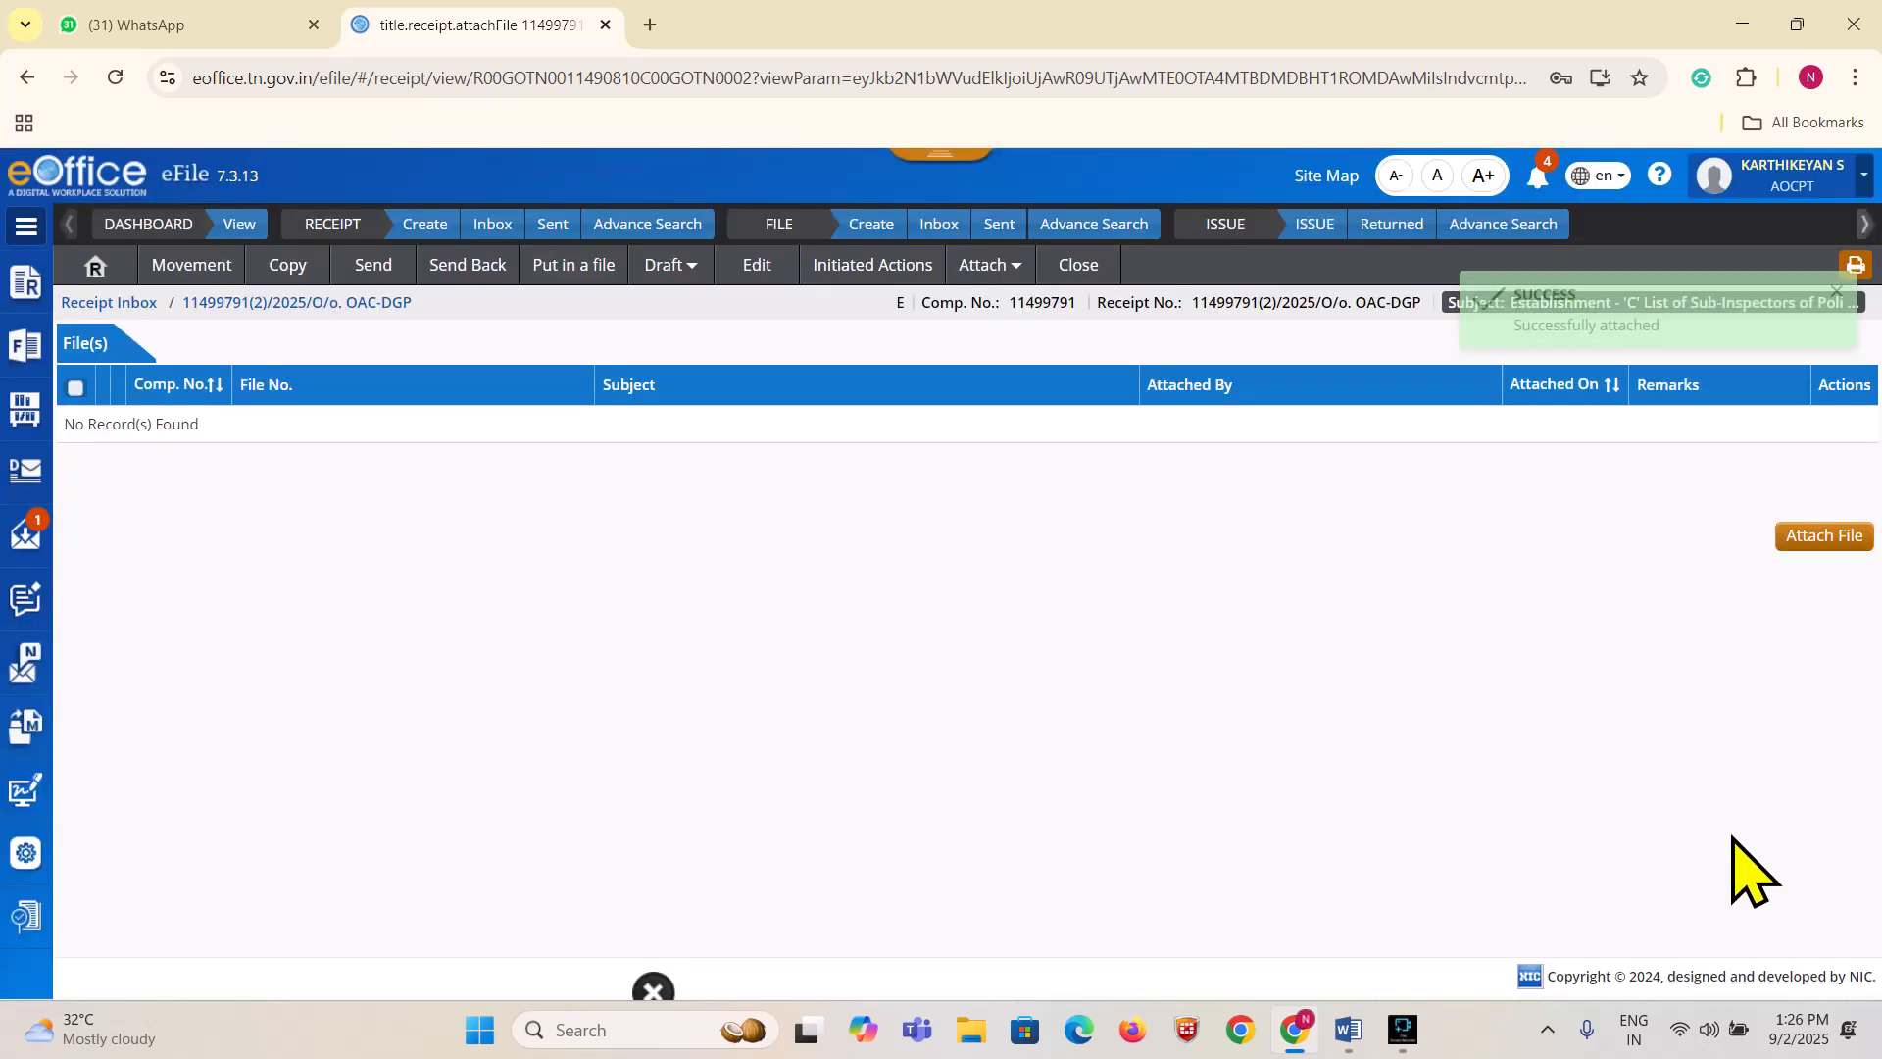
# Check the File Inbox, then view the attachment details of receipt 11499791(2)/2025/O/o. OAC-DGP in the receipt Inbox and close them
pyautogui.click(936, 225)
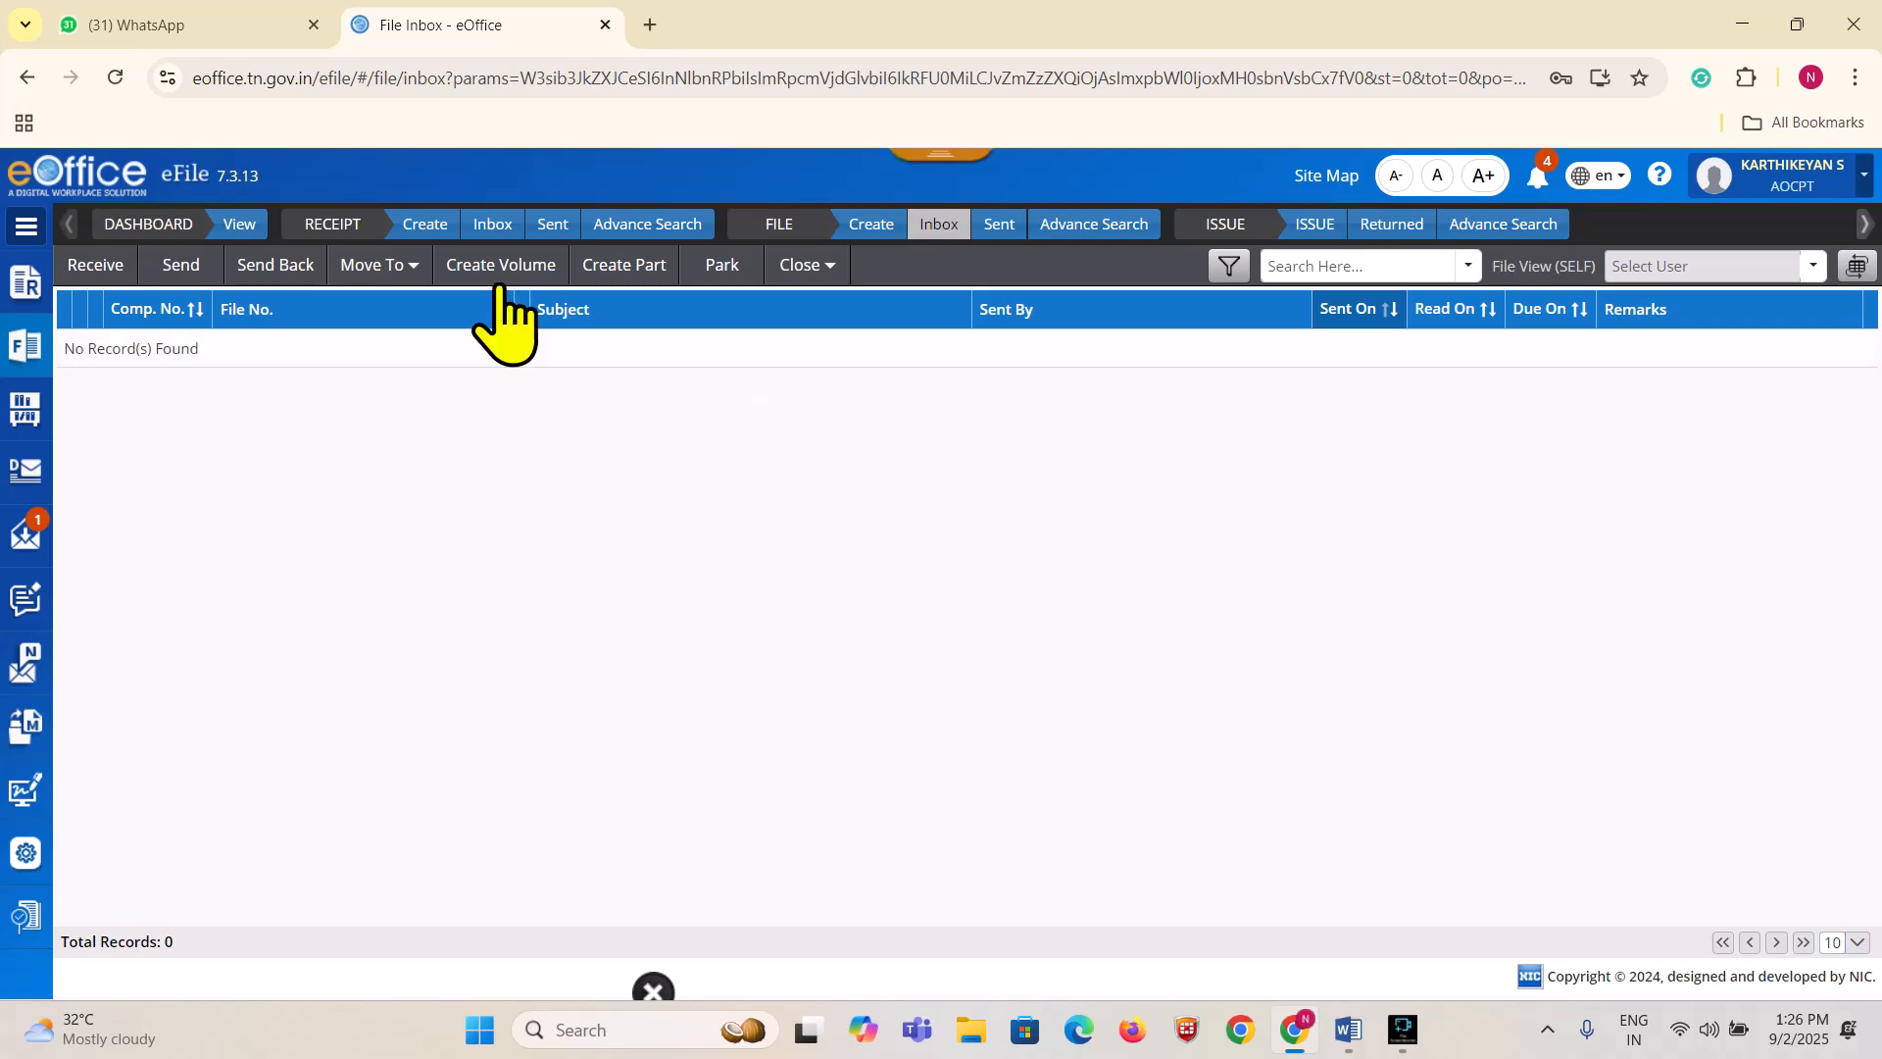
pyautogui.click(494, 225)
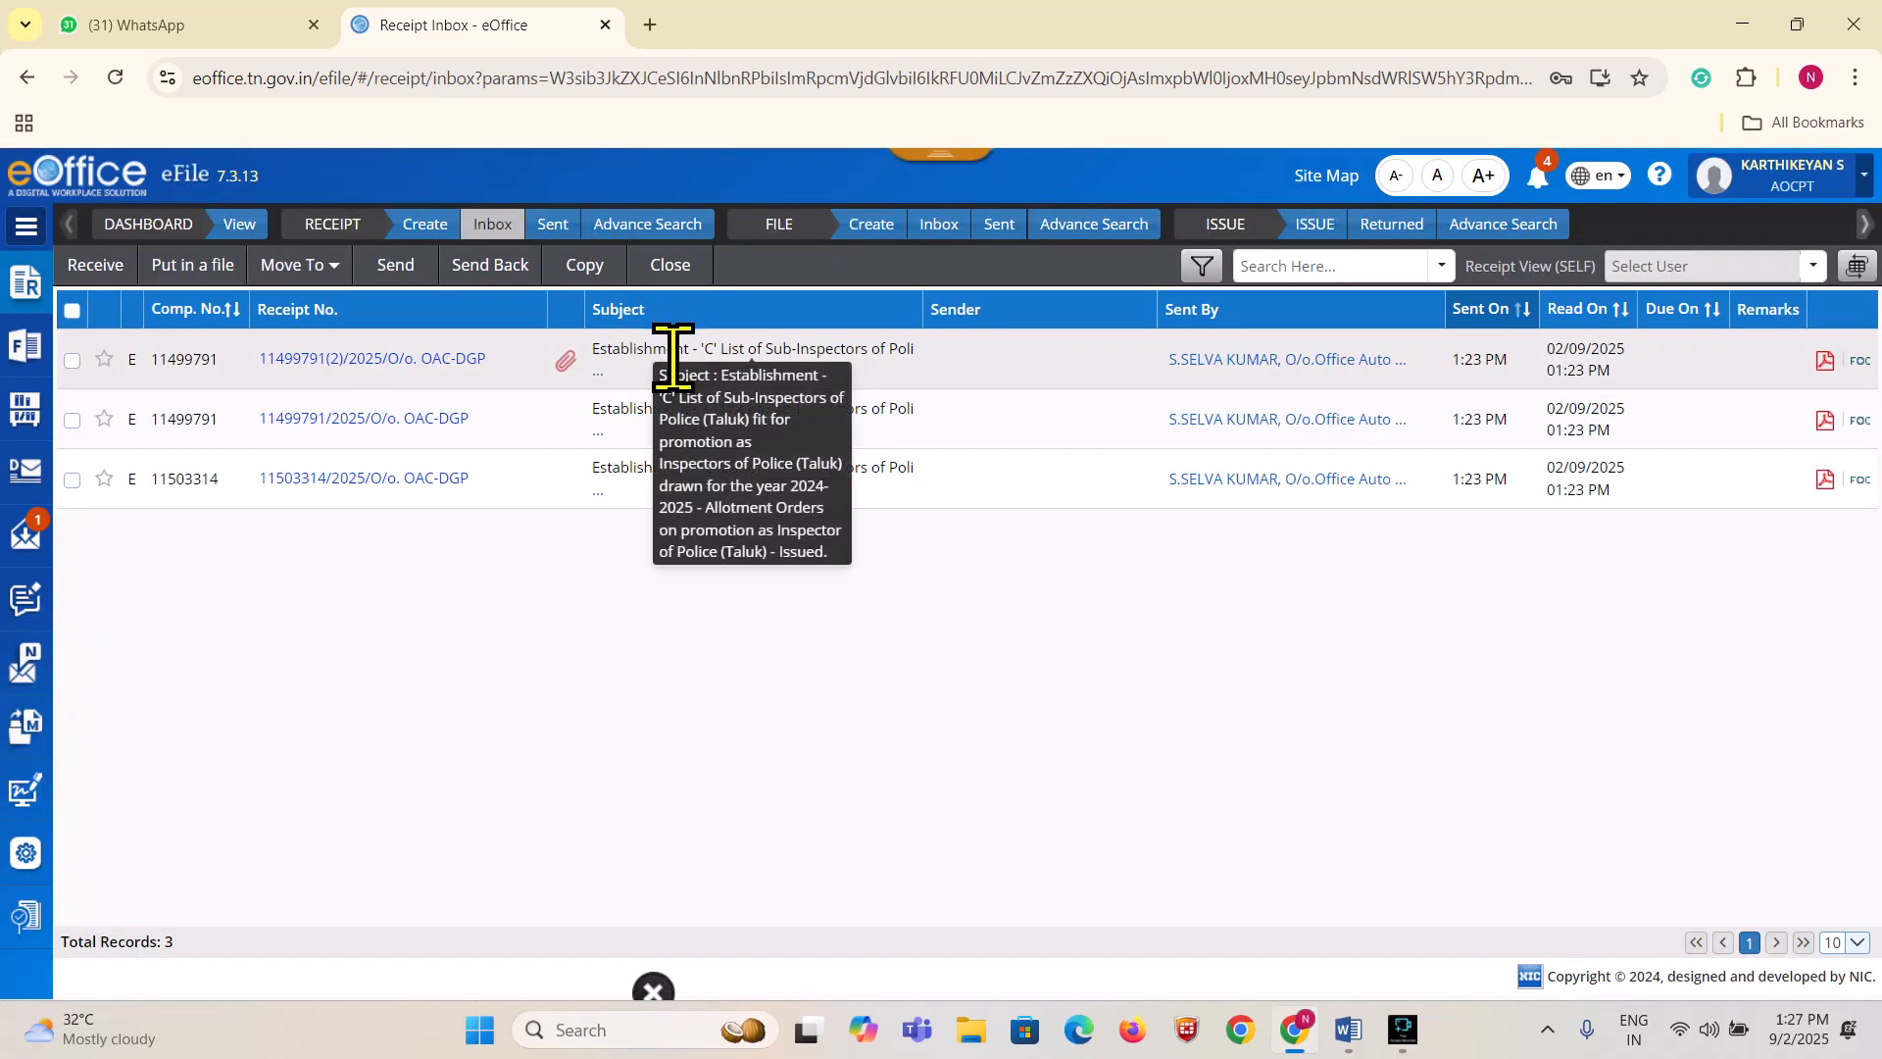
pyautogui.click(565, 385)
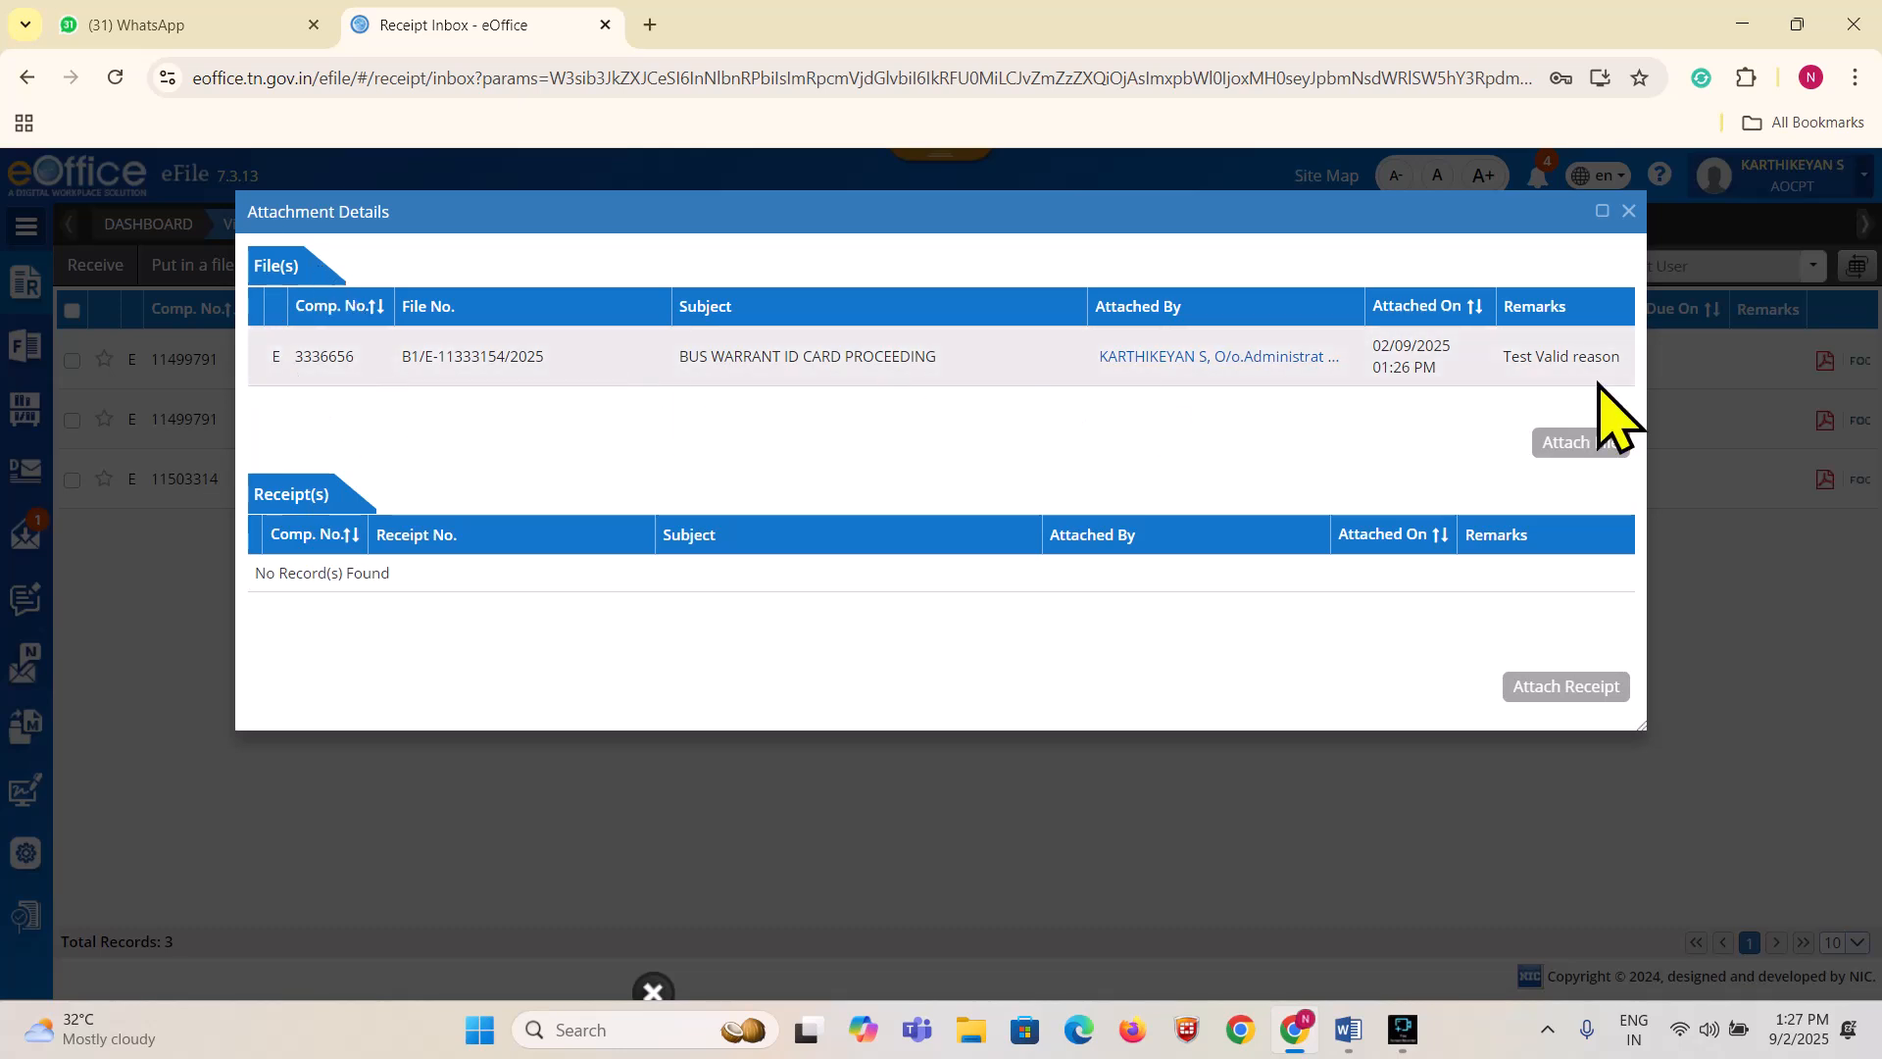
pyautogui.click(1629, 218)
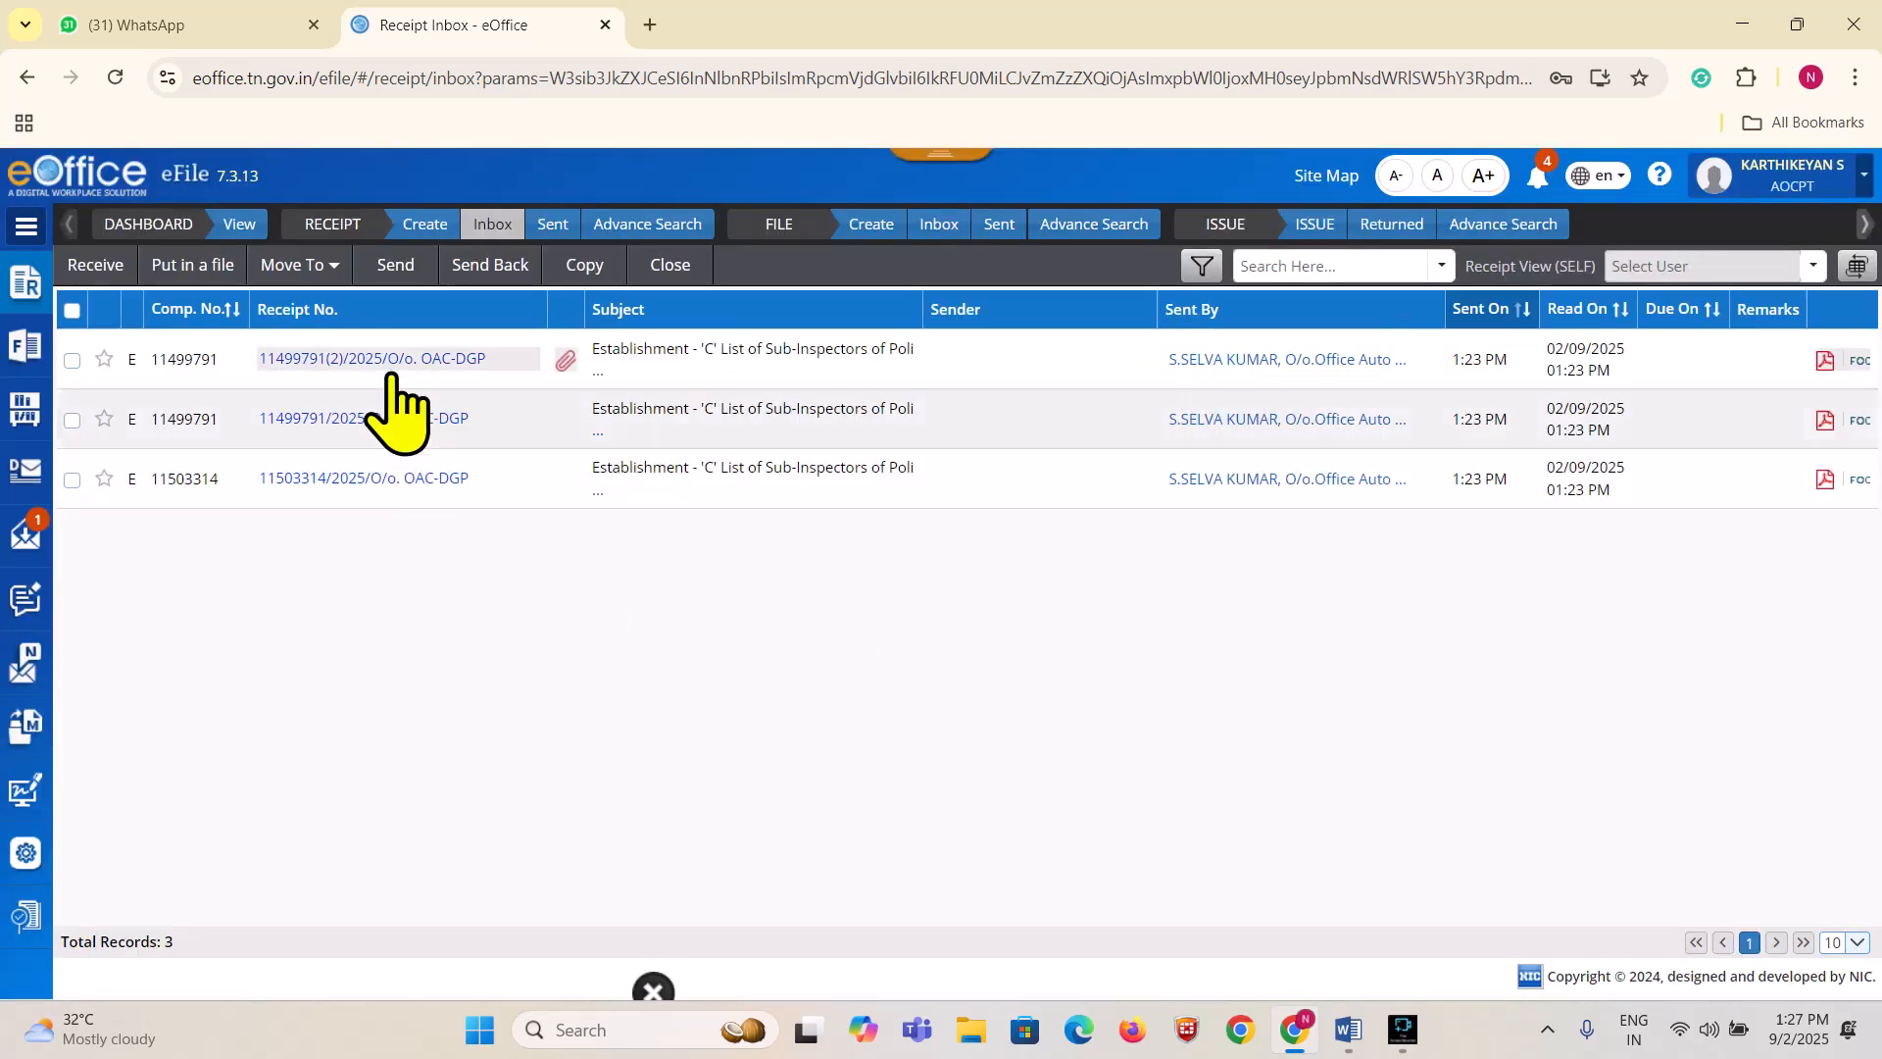
# View attached file B1/E-11333154/2025 from within receipt 11499791(2)/2025/O/o. OAC-DGP, examine its notes and table of contents, and return to the receipt Inbox
pyautogui.click(400, 418)
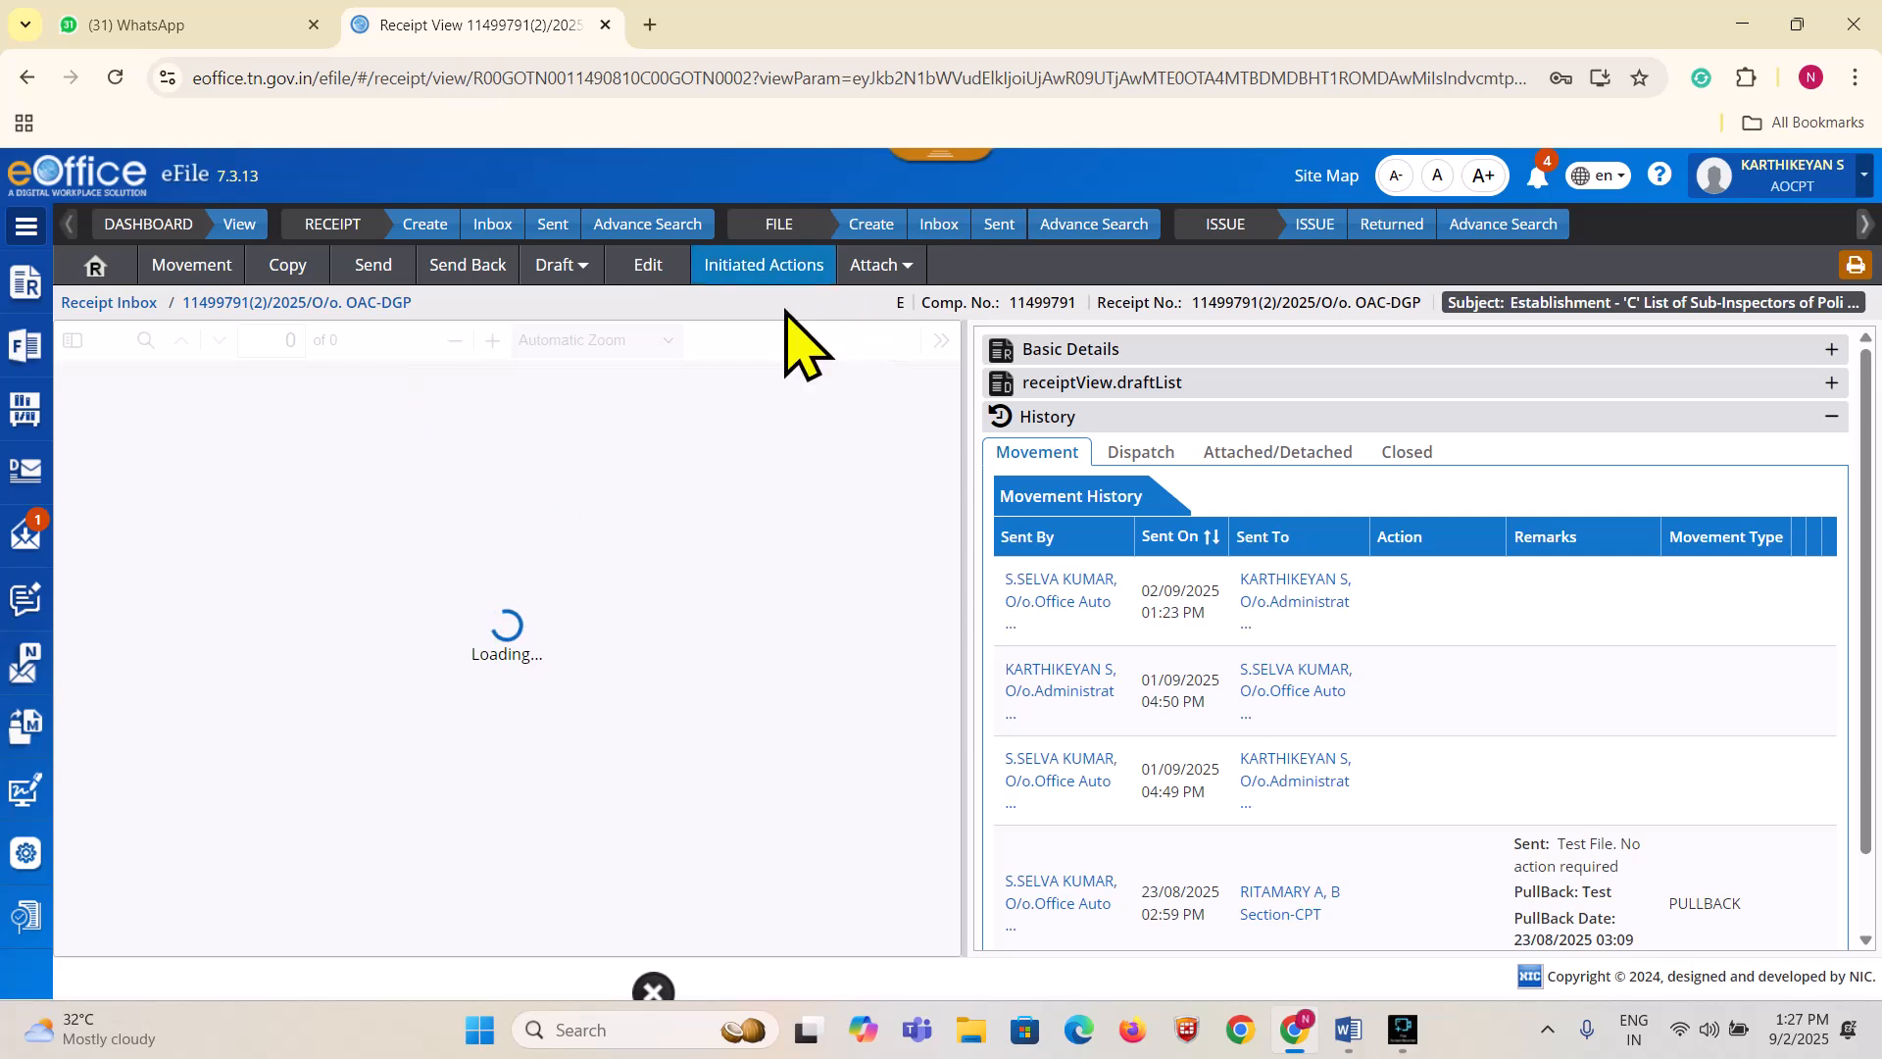
pyautogui.click(881, 266)
pyautogui.click(885, 305)
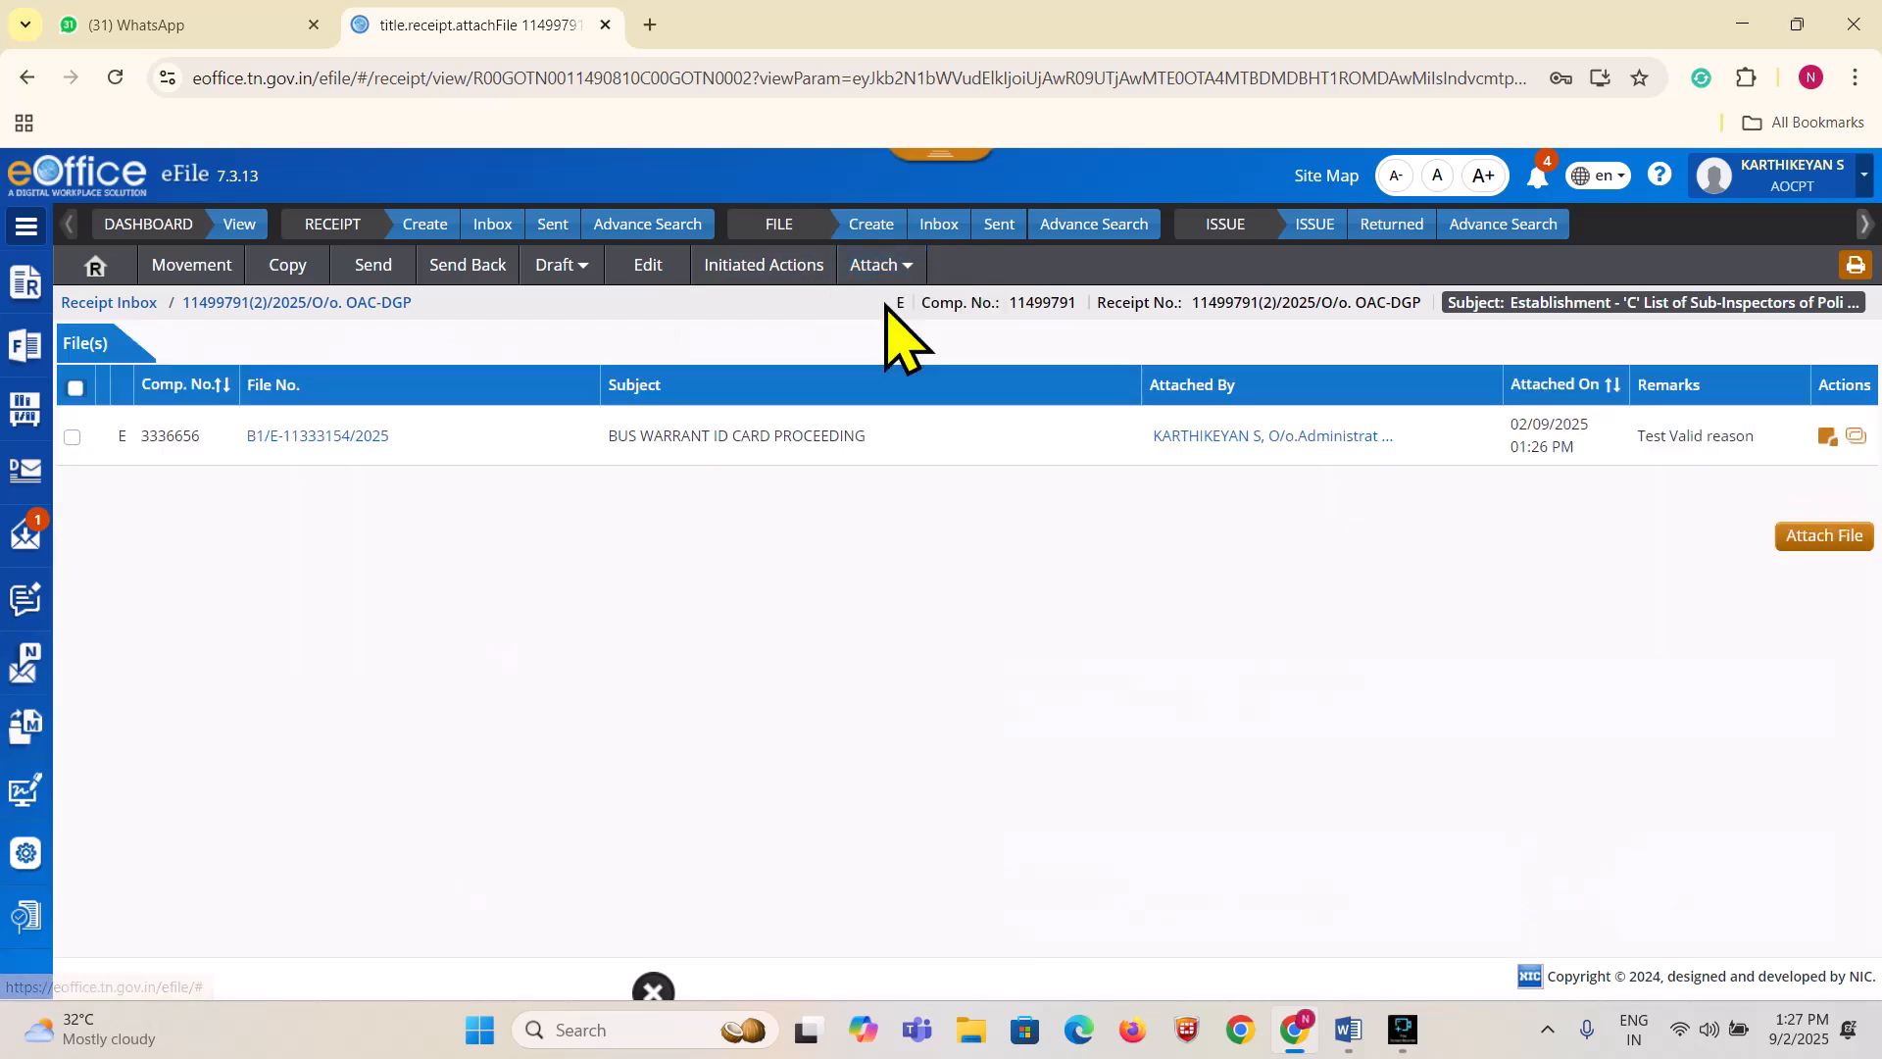
pyautogui.click(348, 438)
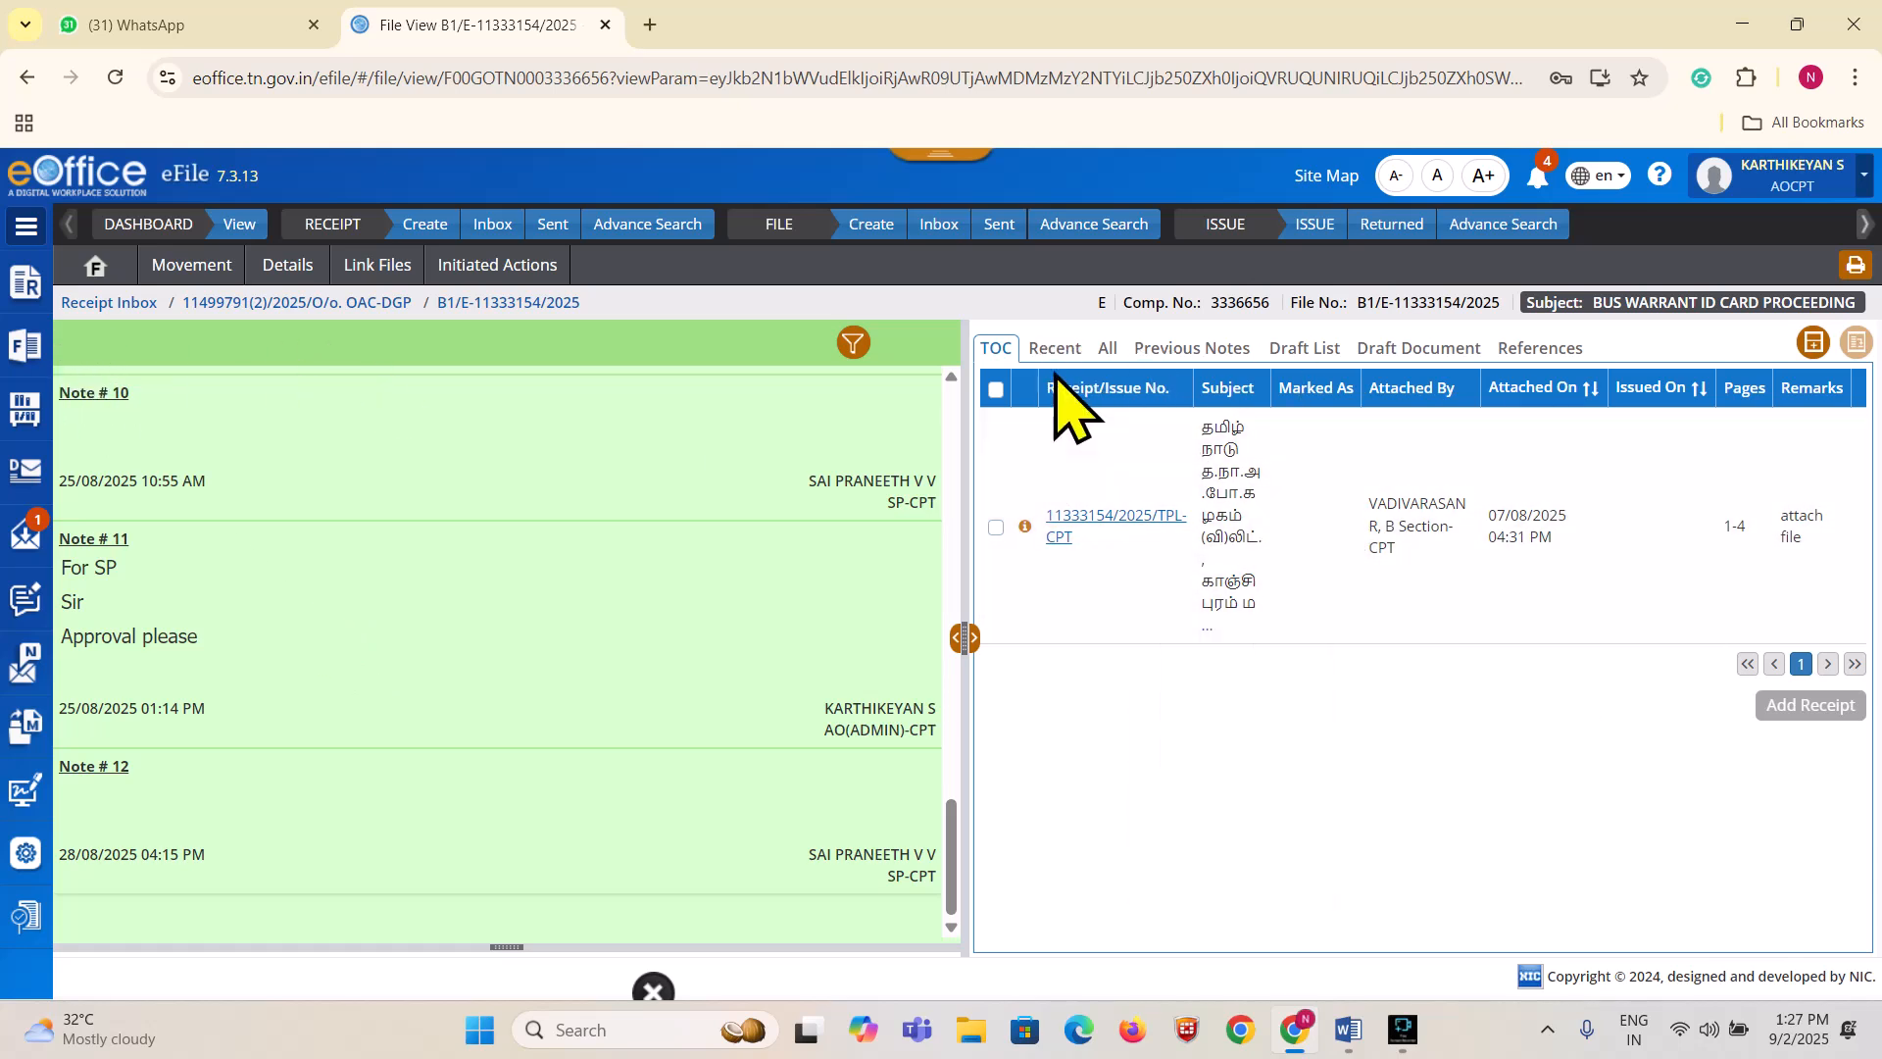
pyautogui.click(1058, 351)
pyautogui.click(1107, 348)
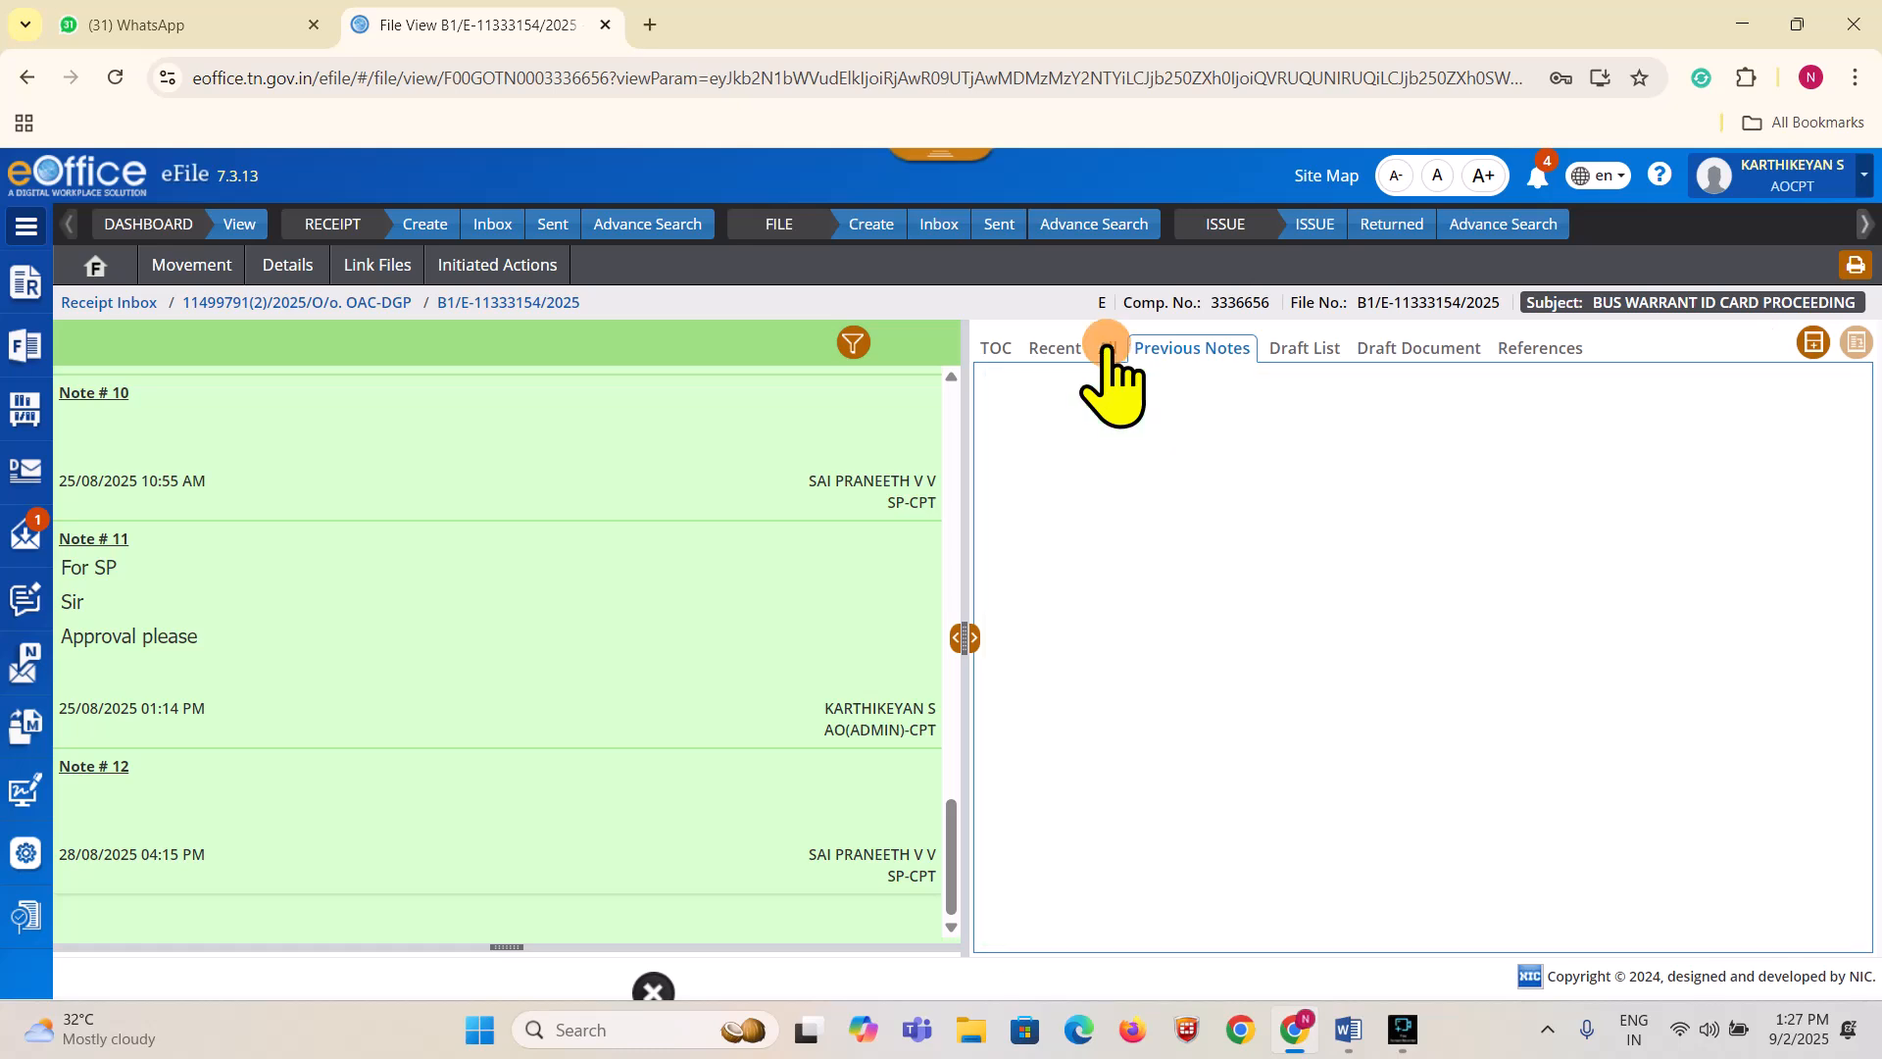
pyautogui.click(995, 348)
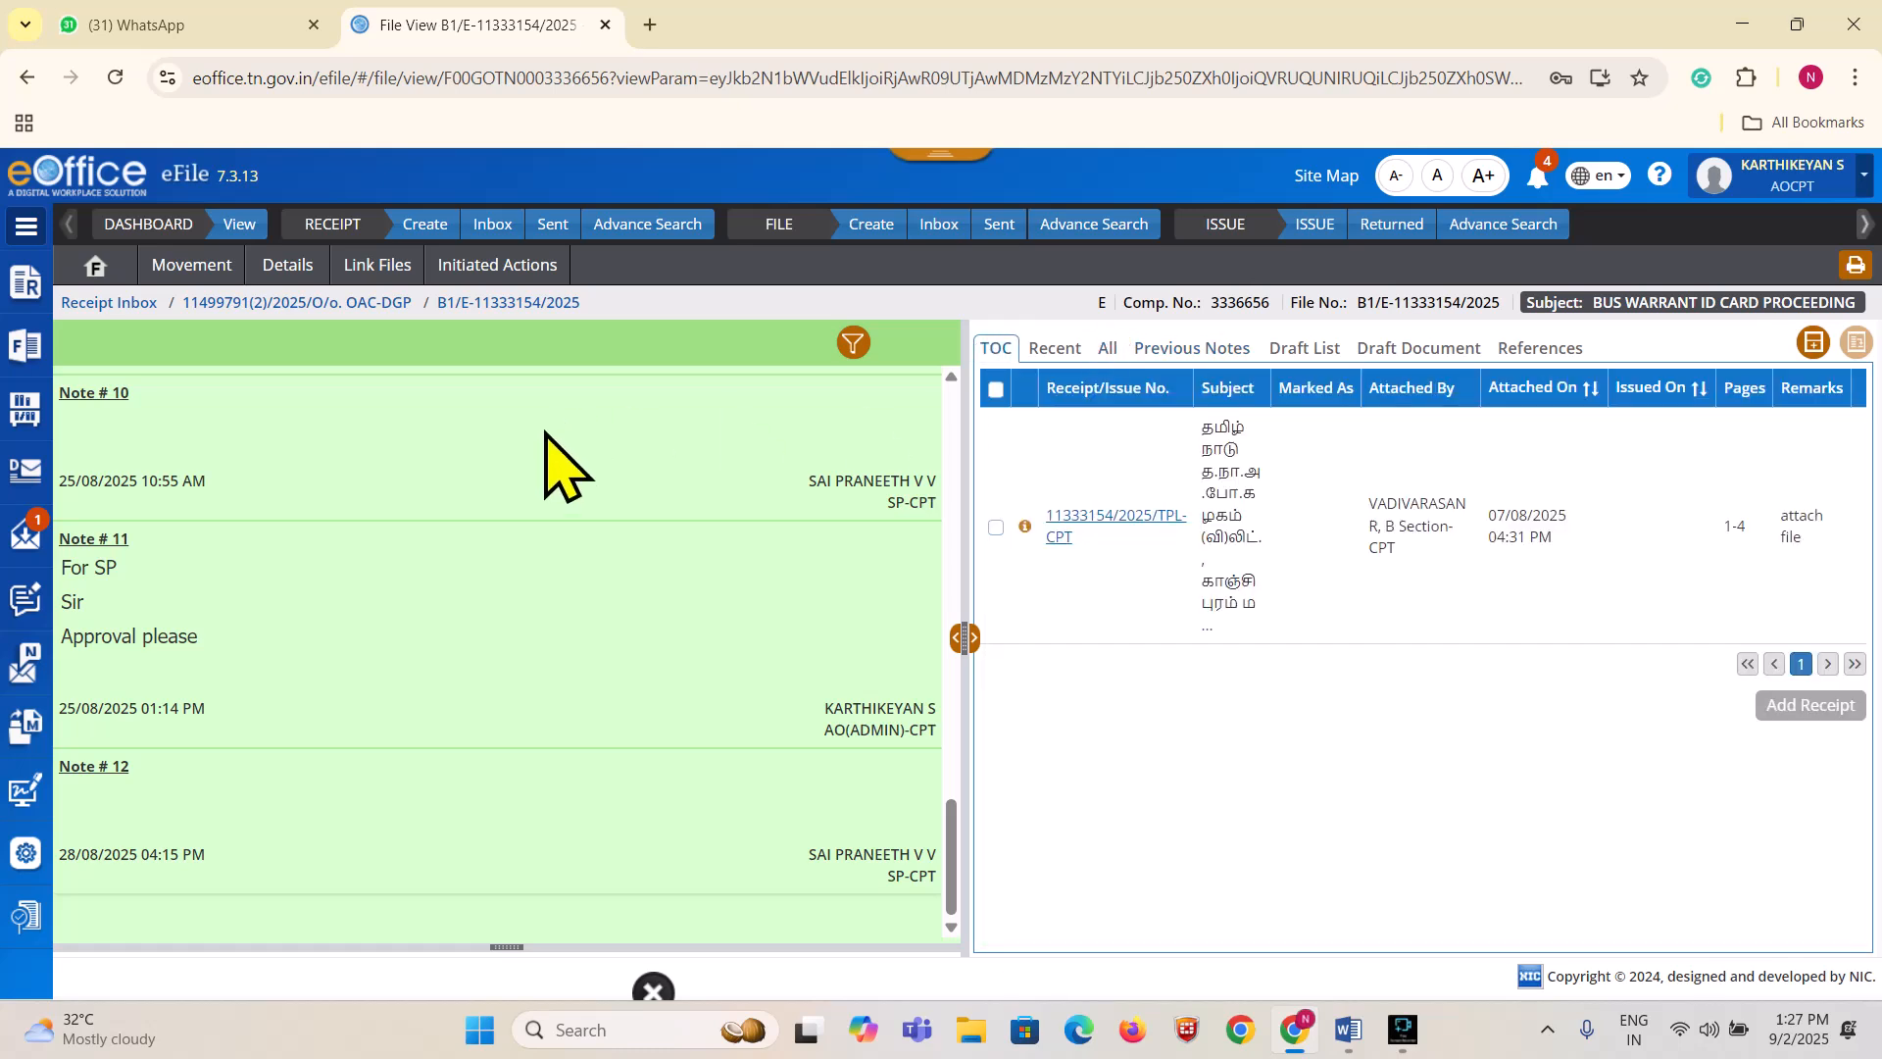
pyautogui.click(494, 224)
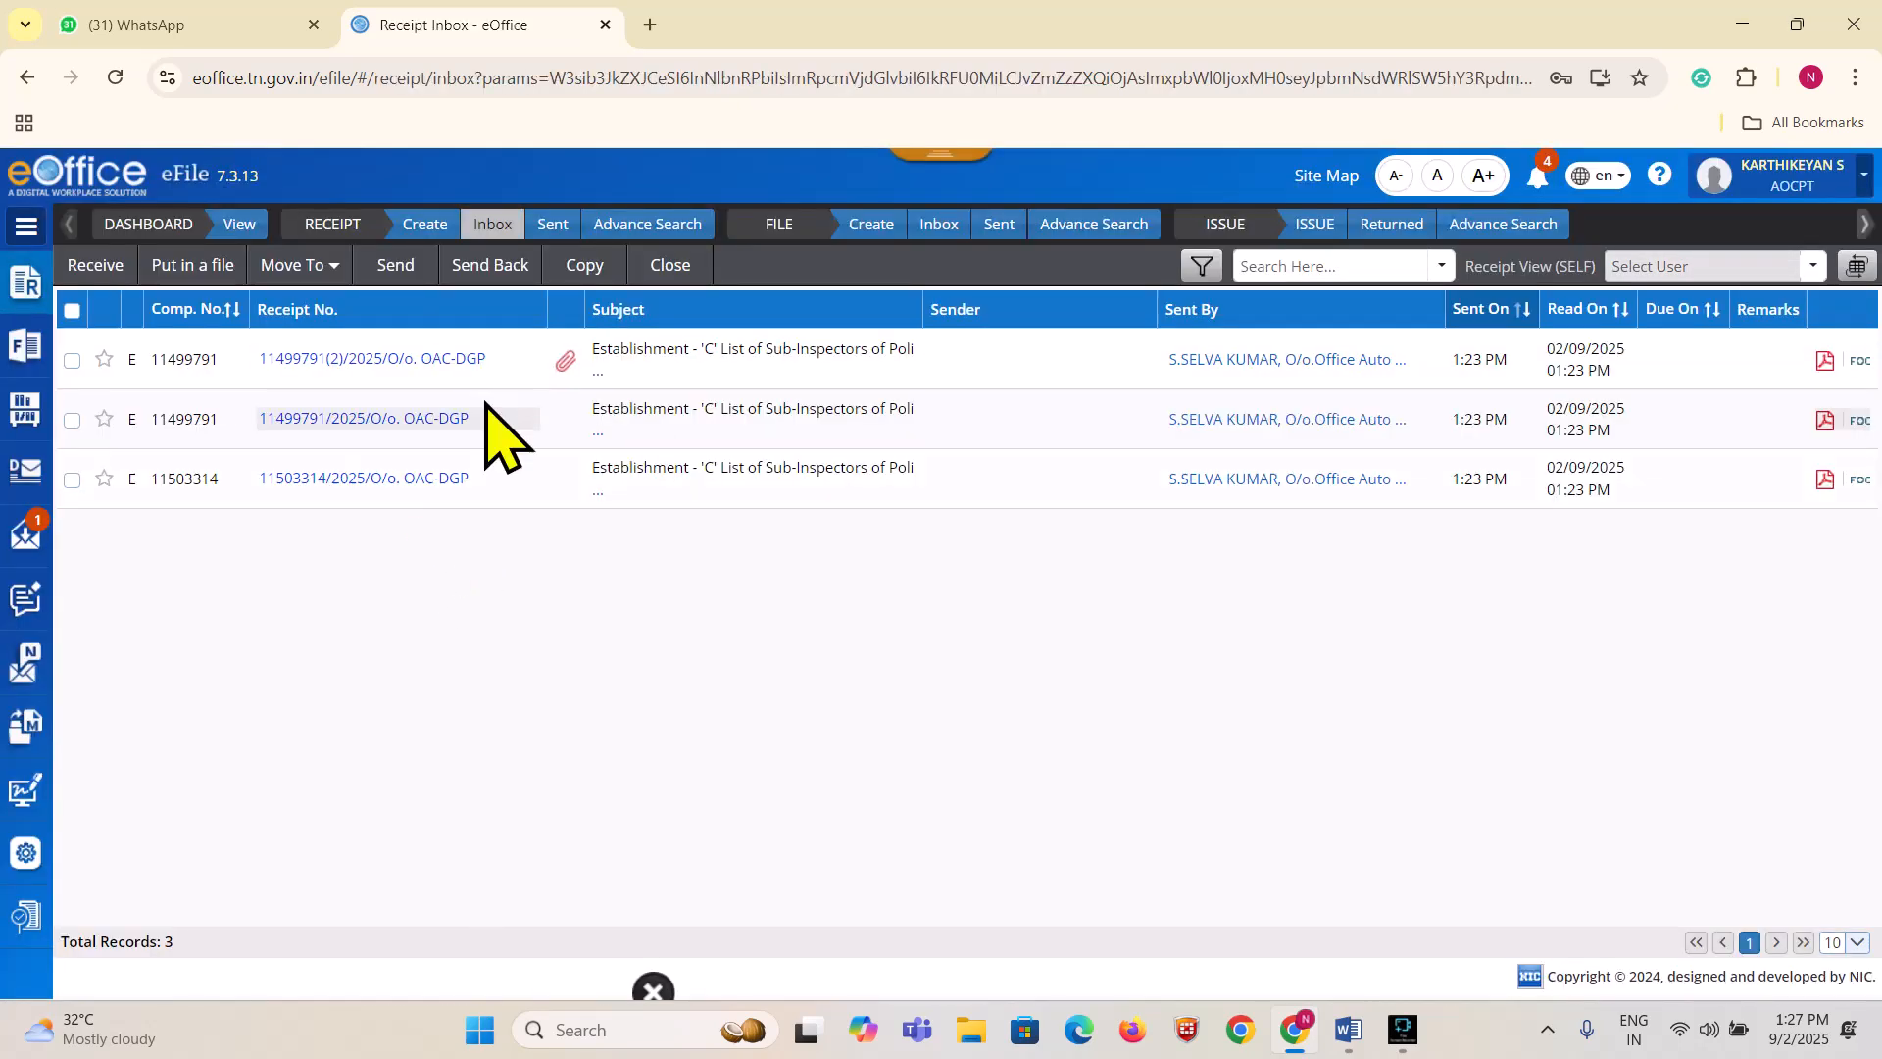
# Detach file B1/E-11333154/2025 from receipt 11499791(2)/2025/O/o. OAC-DGP with the remark "TEst"
pyautogui.click(373, 359)
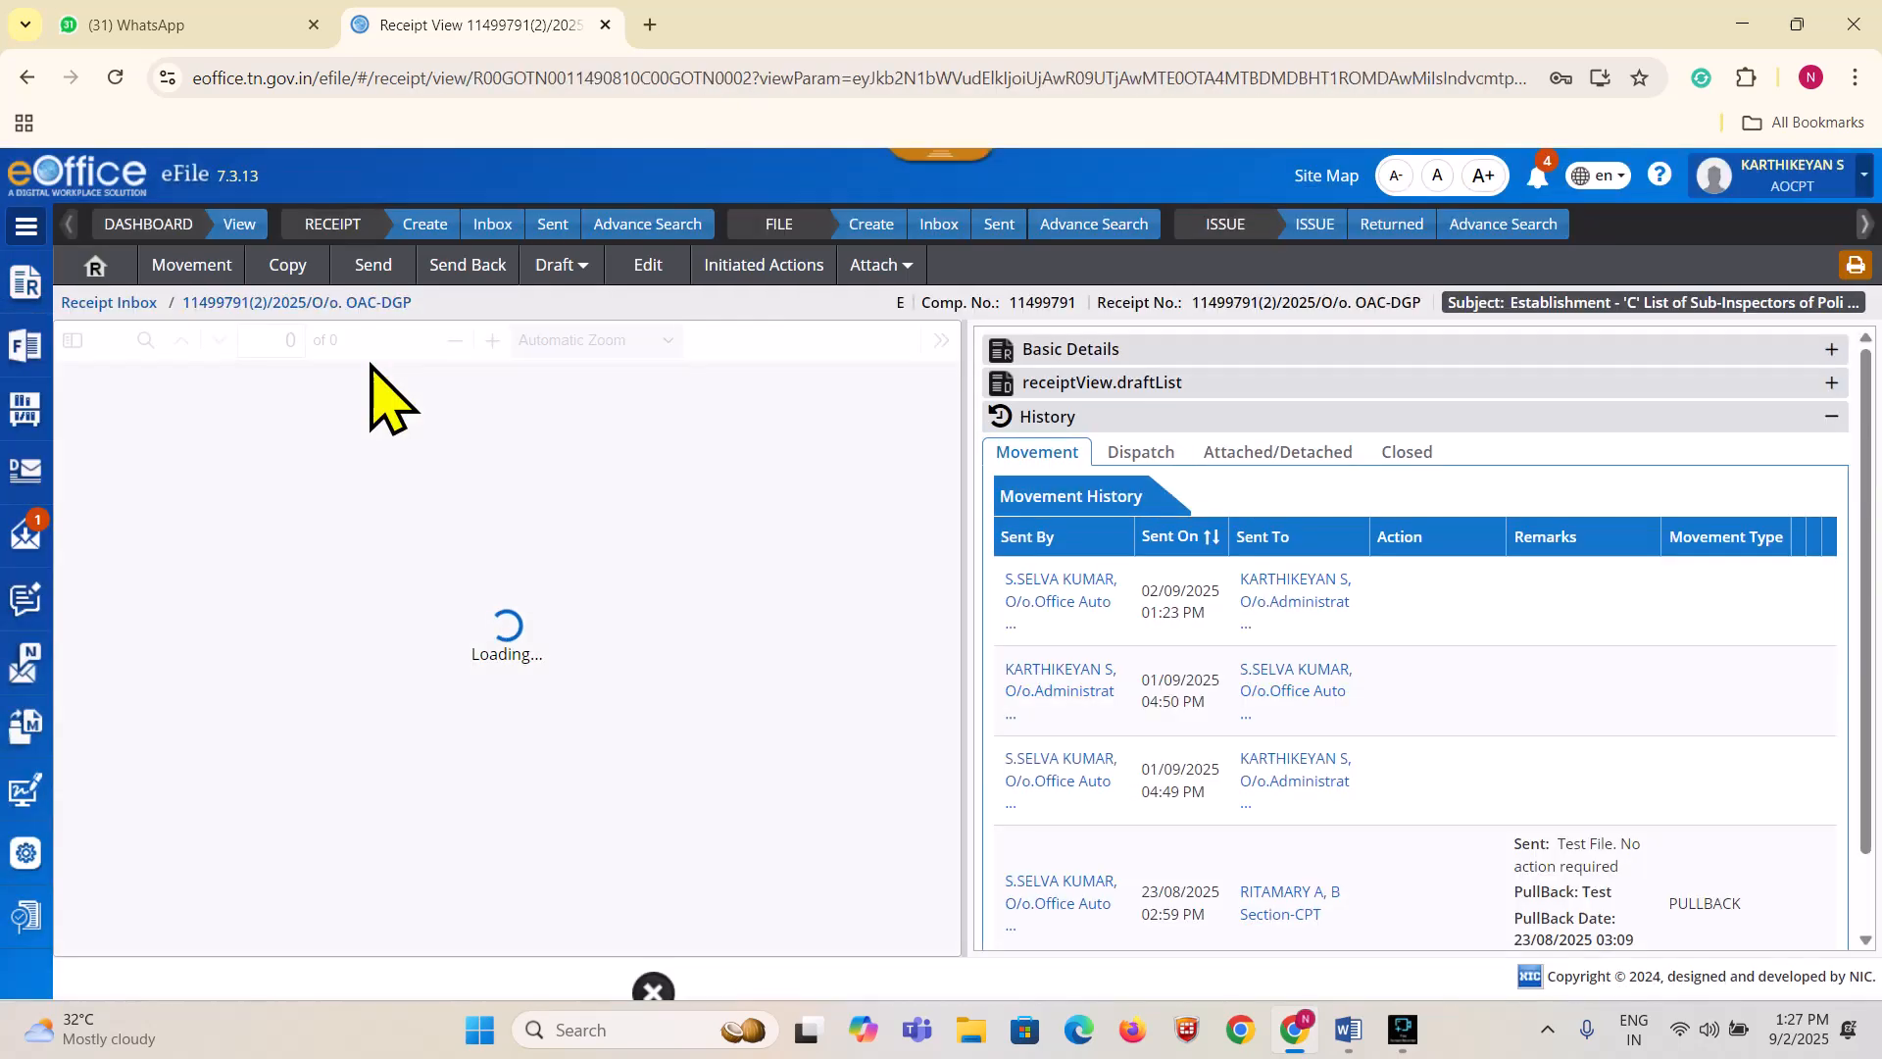
pyautogui.click(887, 266)
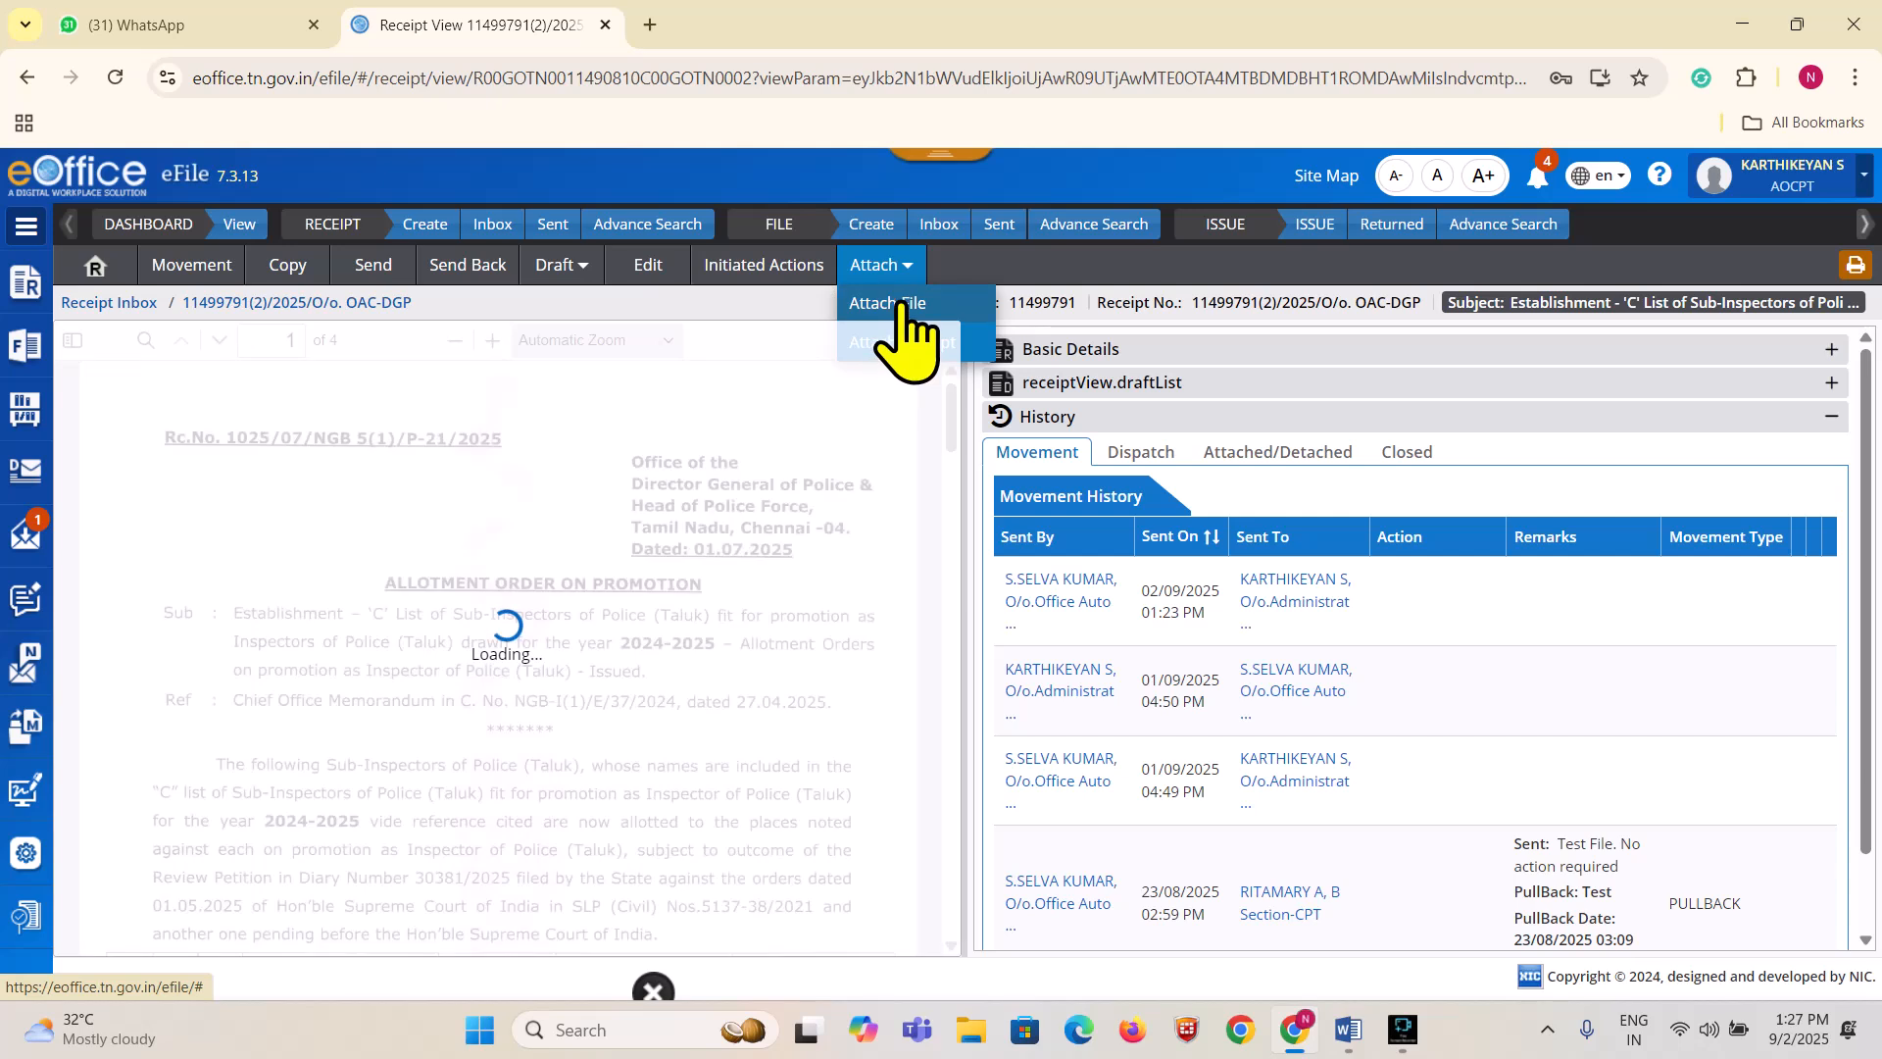
pyautogui.click(894, 301)
pyautogui.click(71, 437)
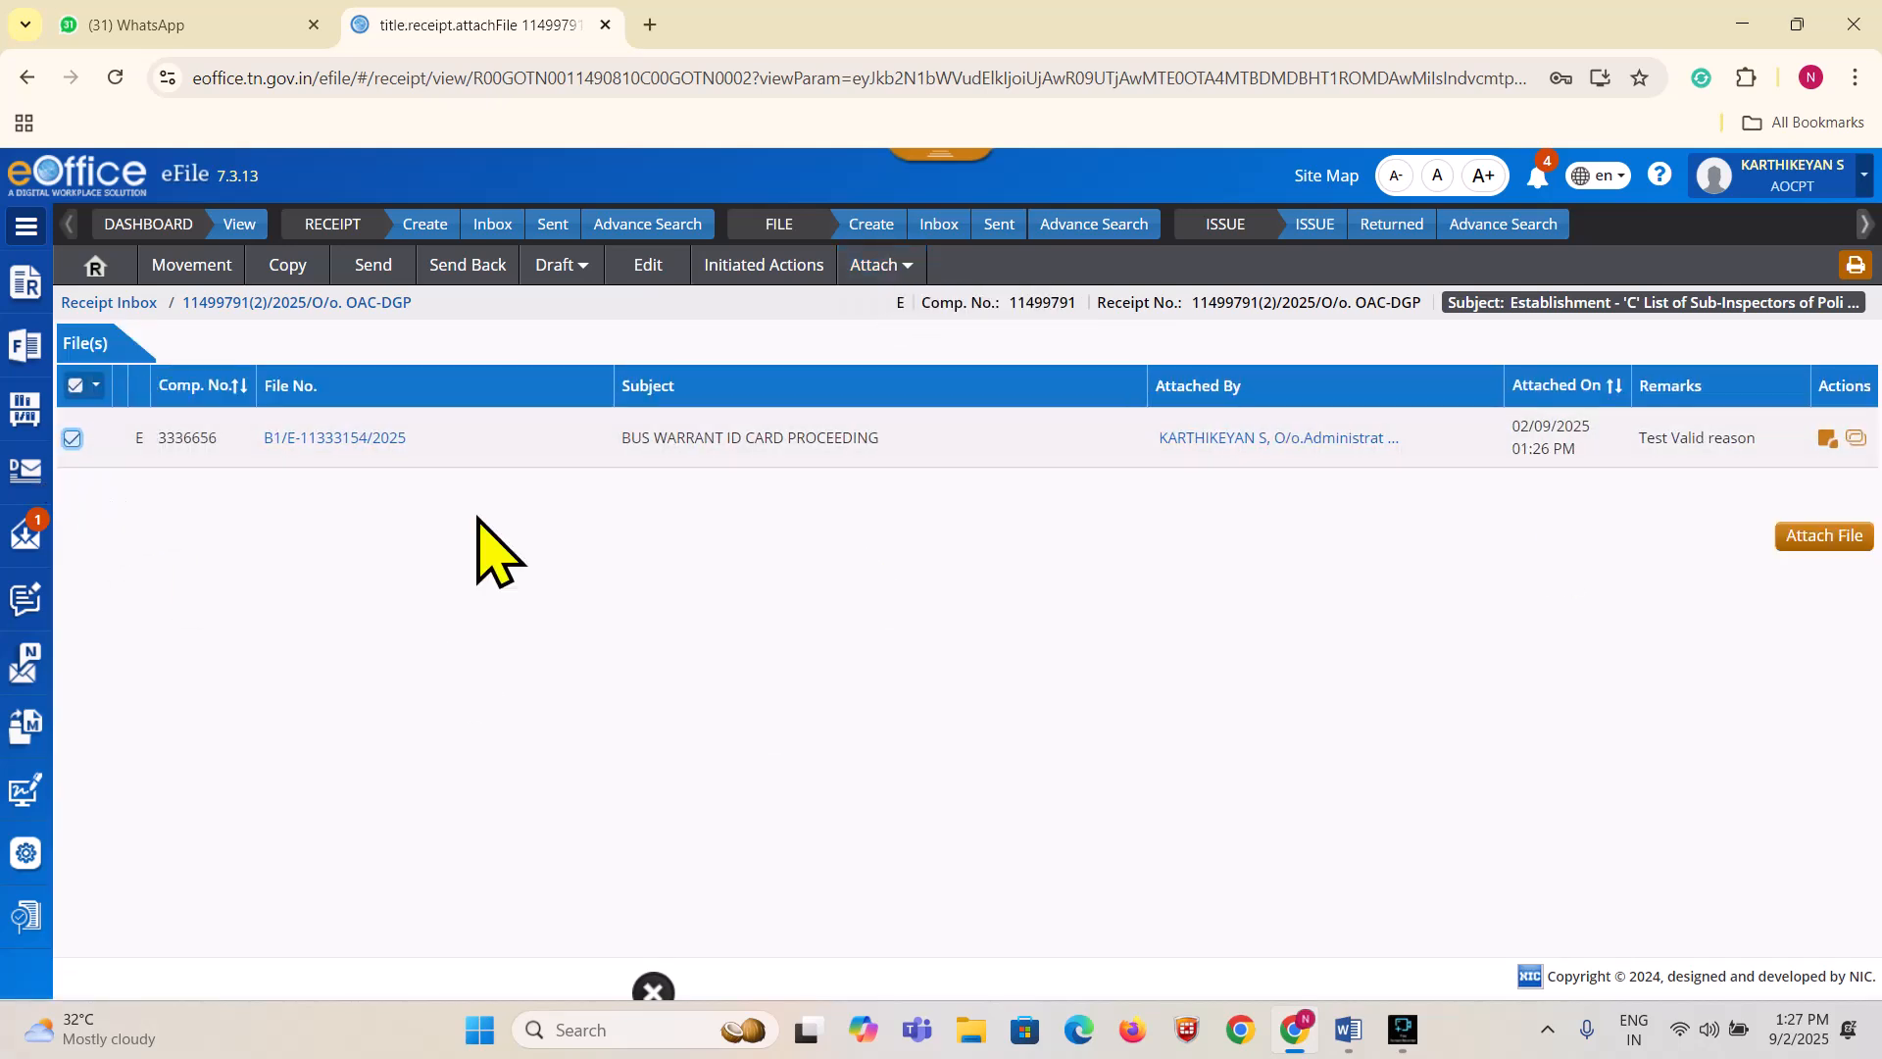
pyautogui.click(1840, 440)
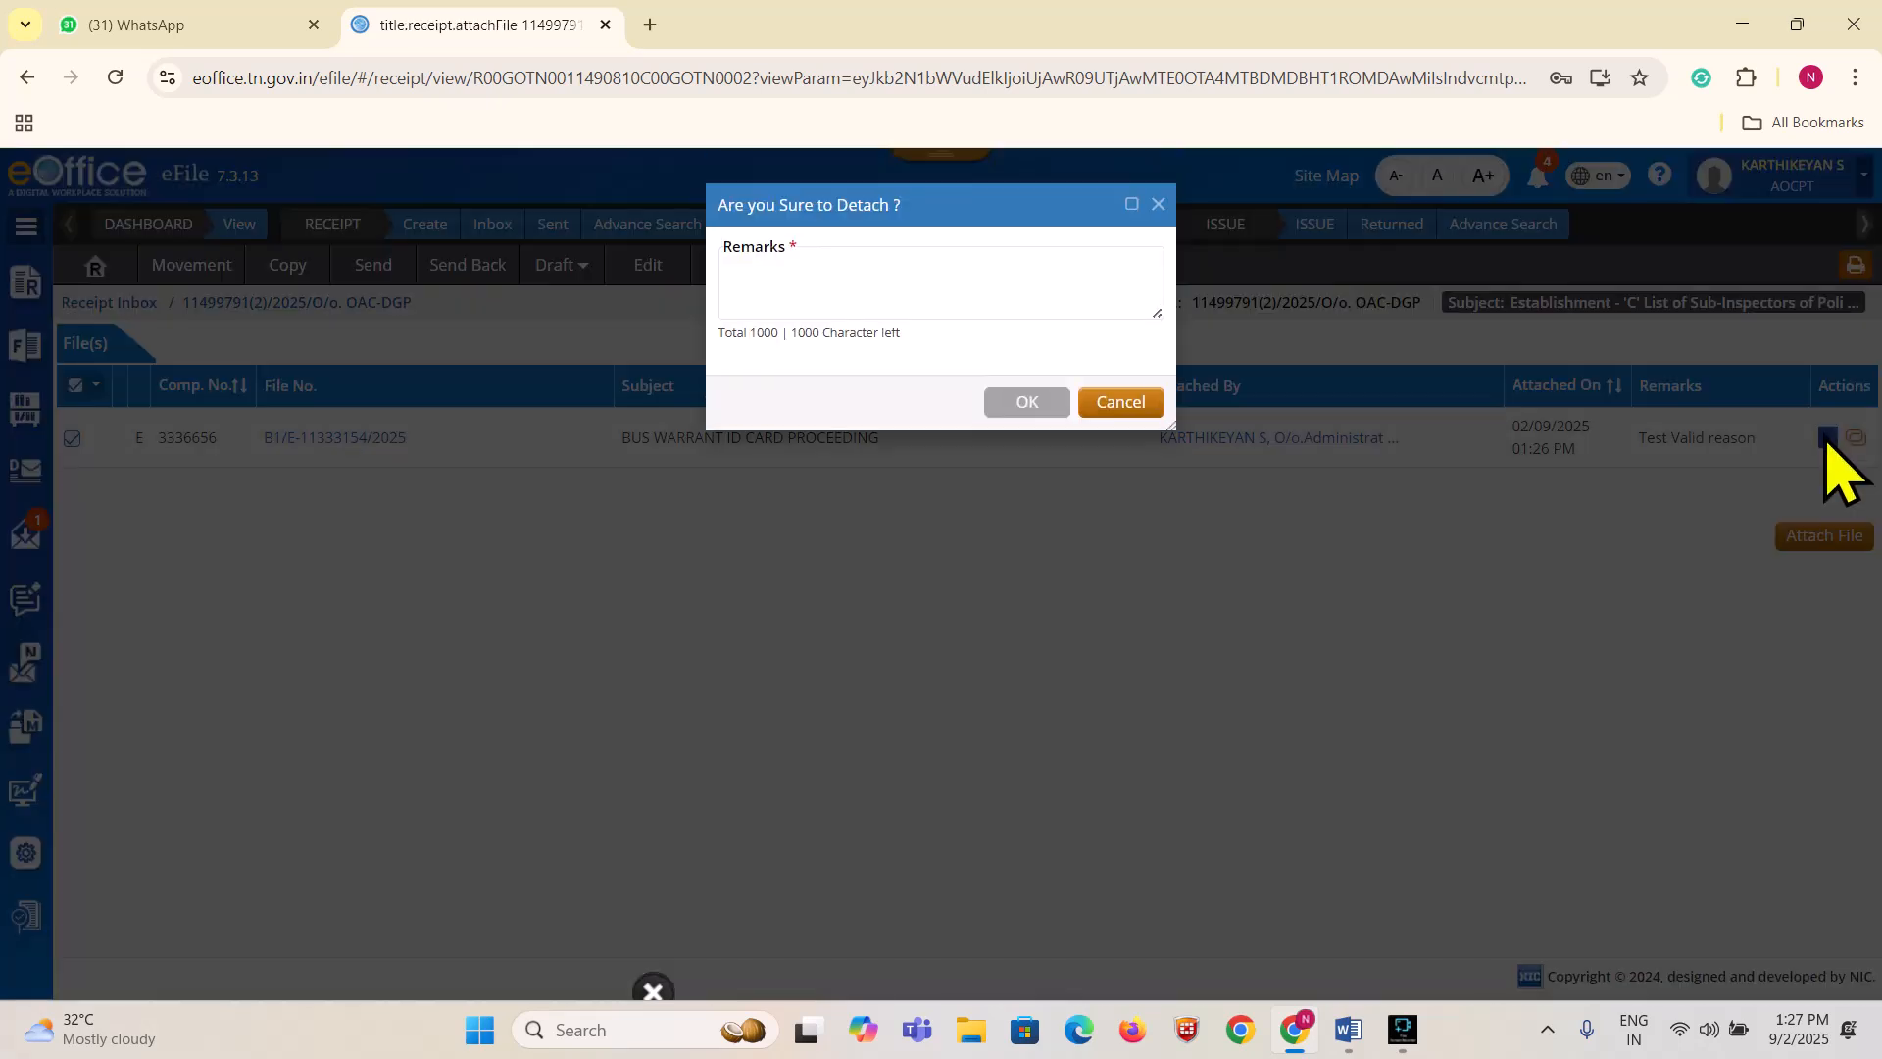
pyautogui.click(903, 302)
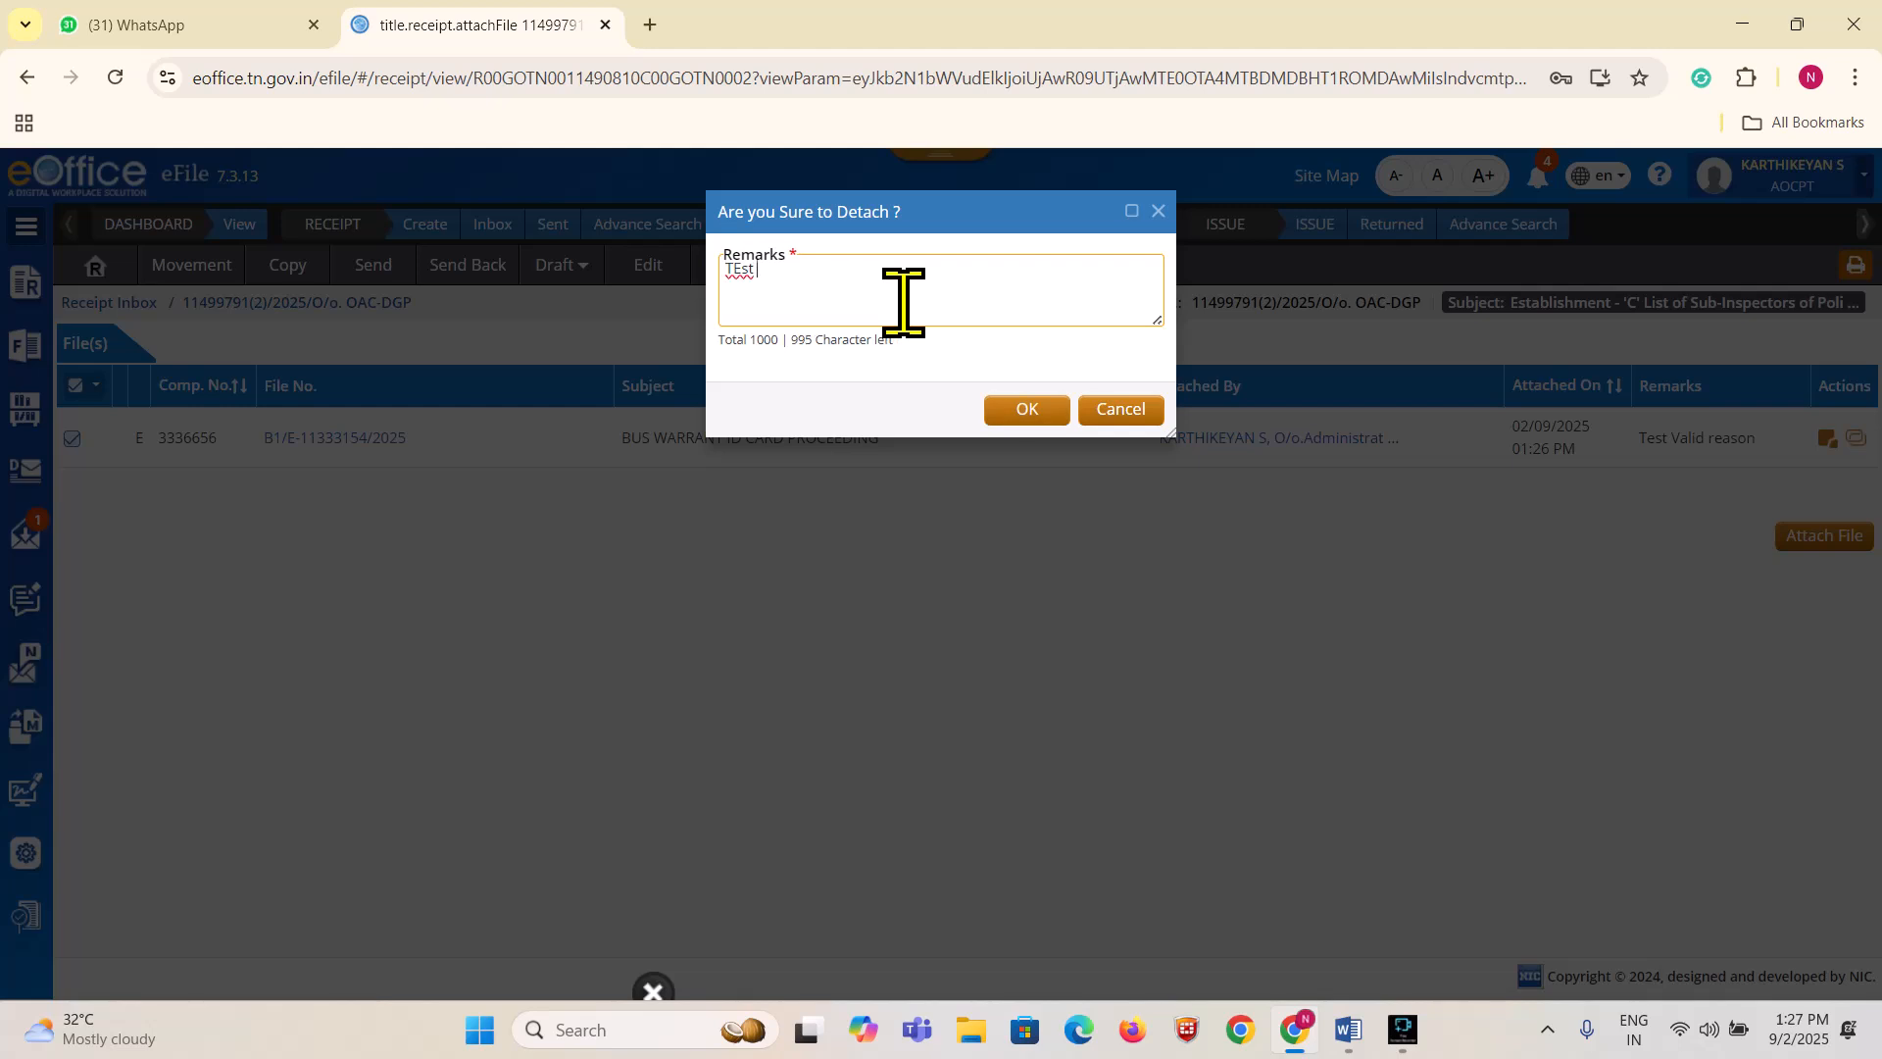
pyautogui.click(1022, 409)
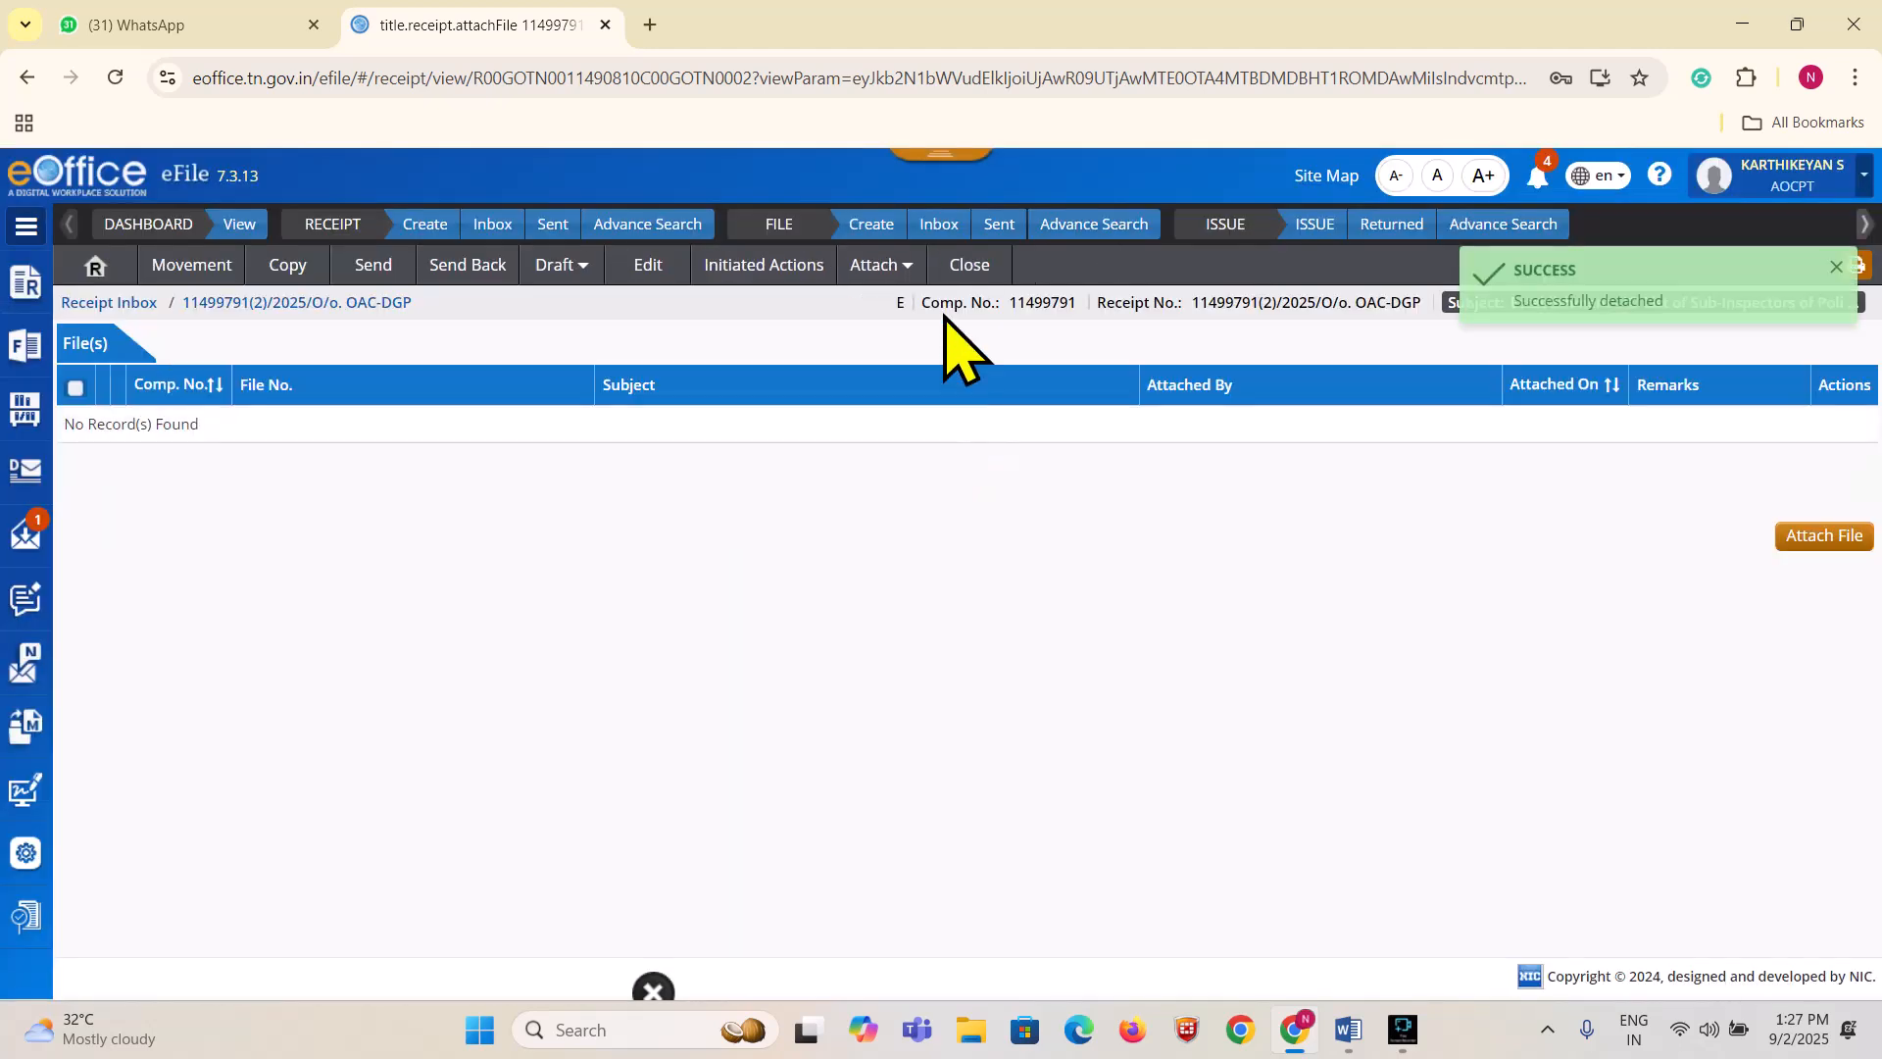
# Check the File Inbox for detached file B1/E-11333154/2025, comparing it with the receipt Inbox
pyautogui.click(944, 217)
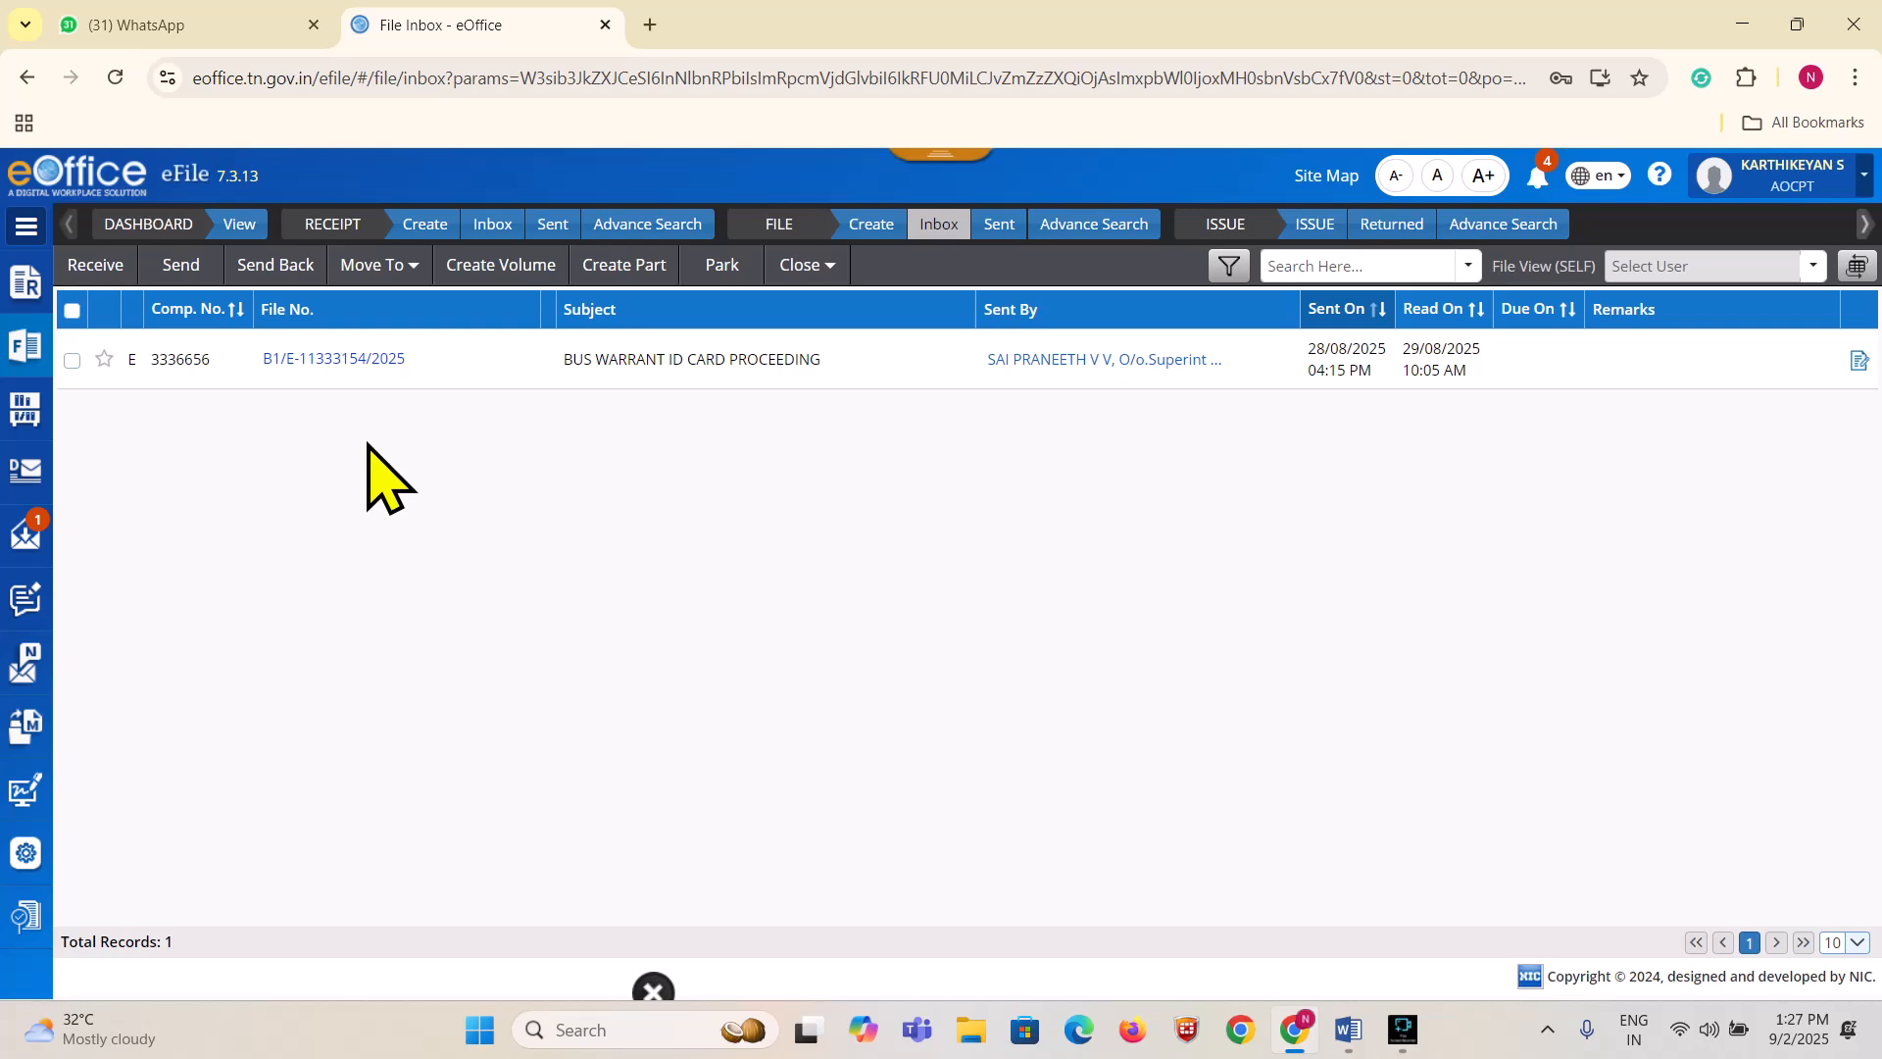
pyautogui.click(492, 223)
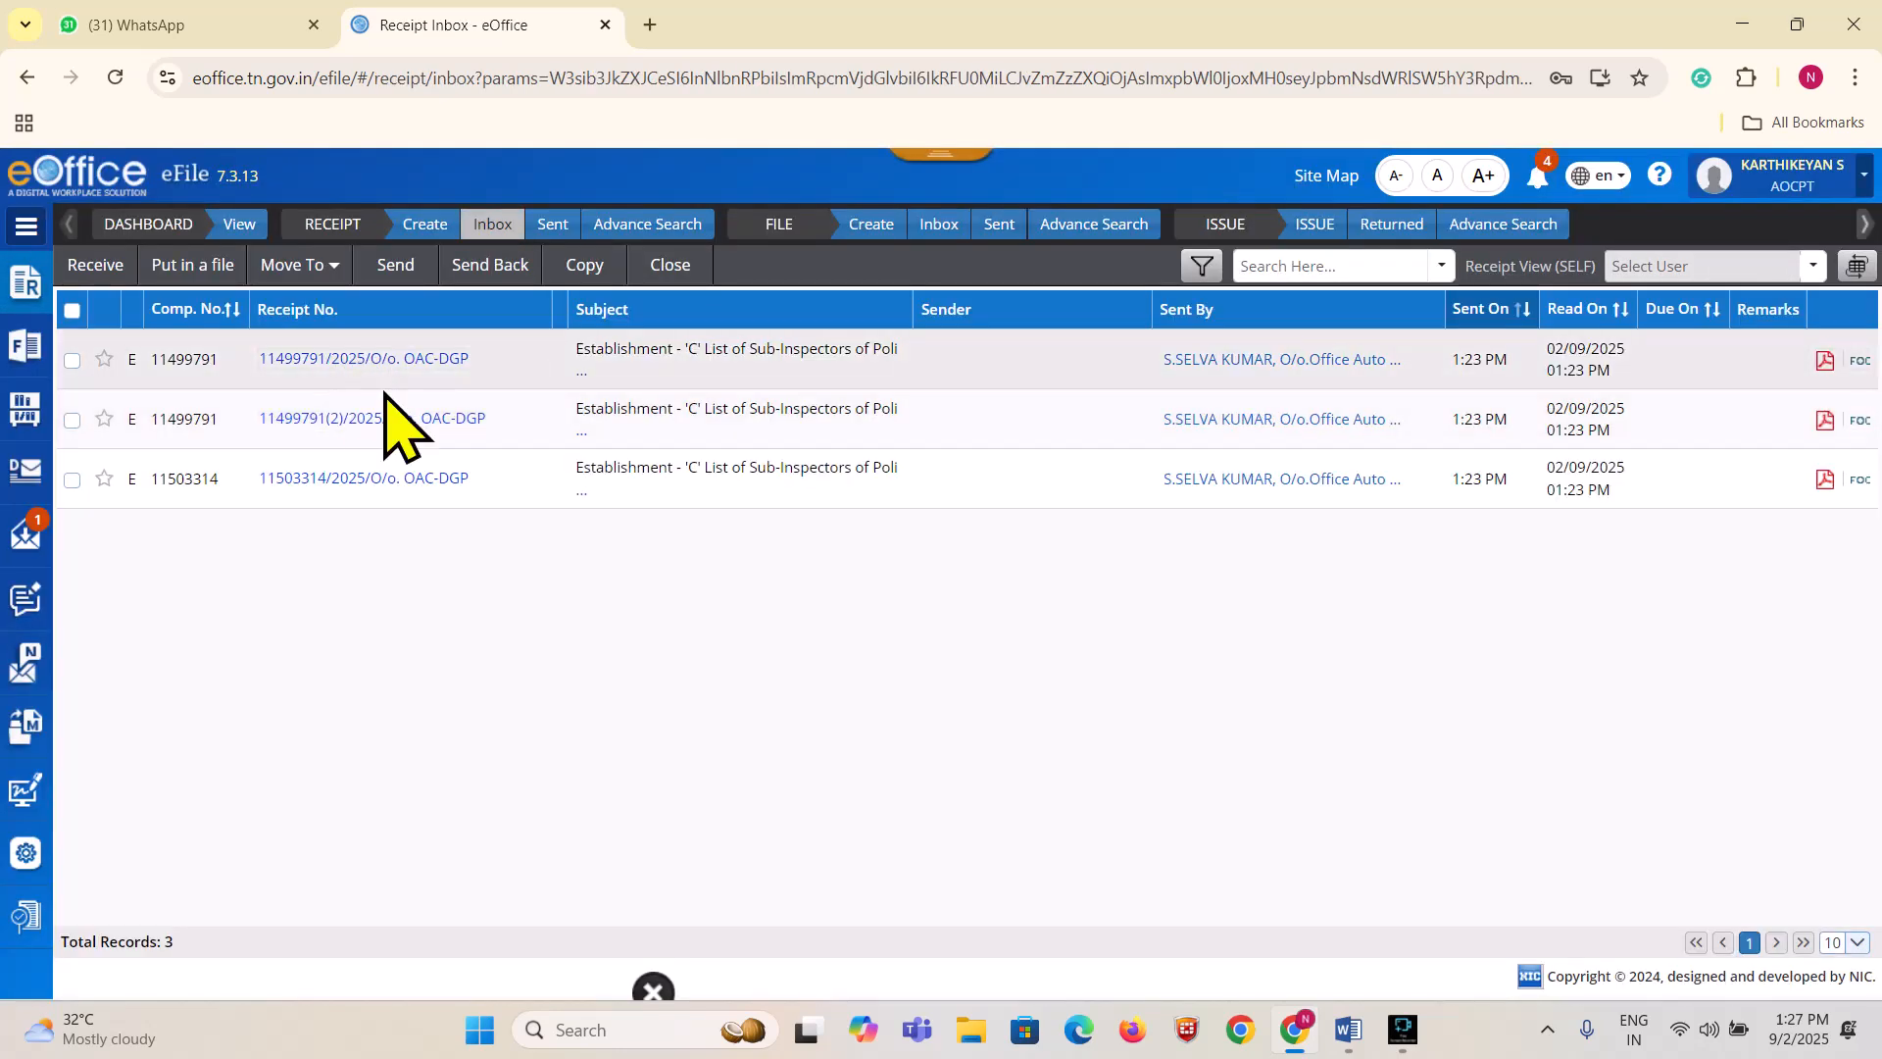
pyautogui.click(939, 223)
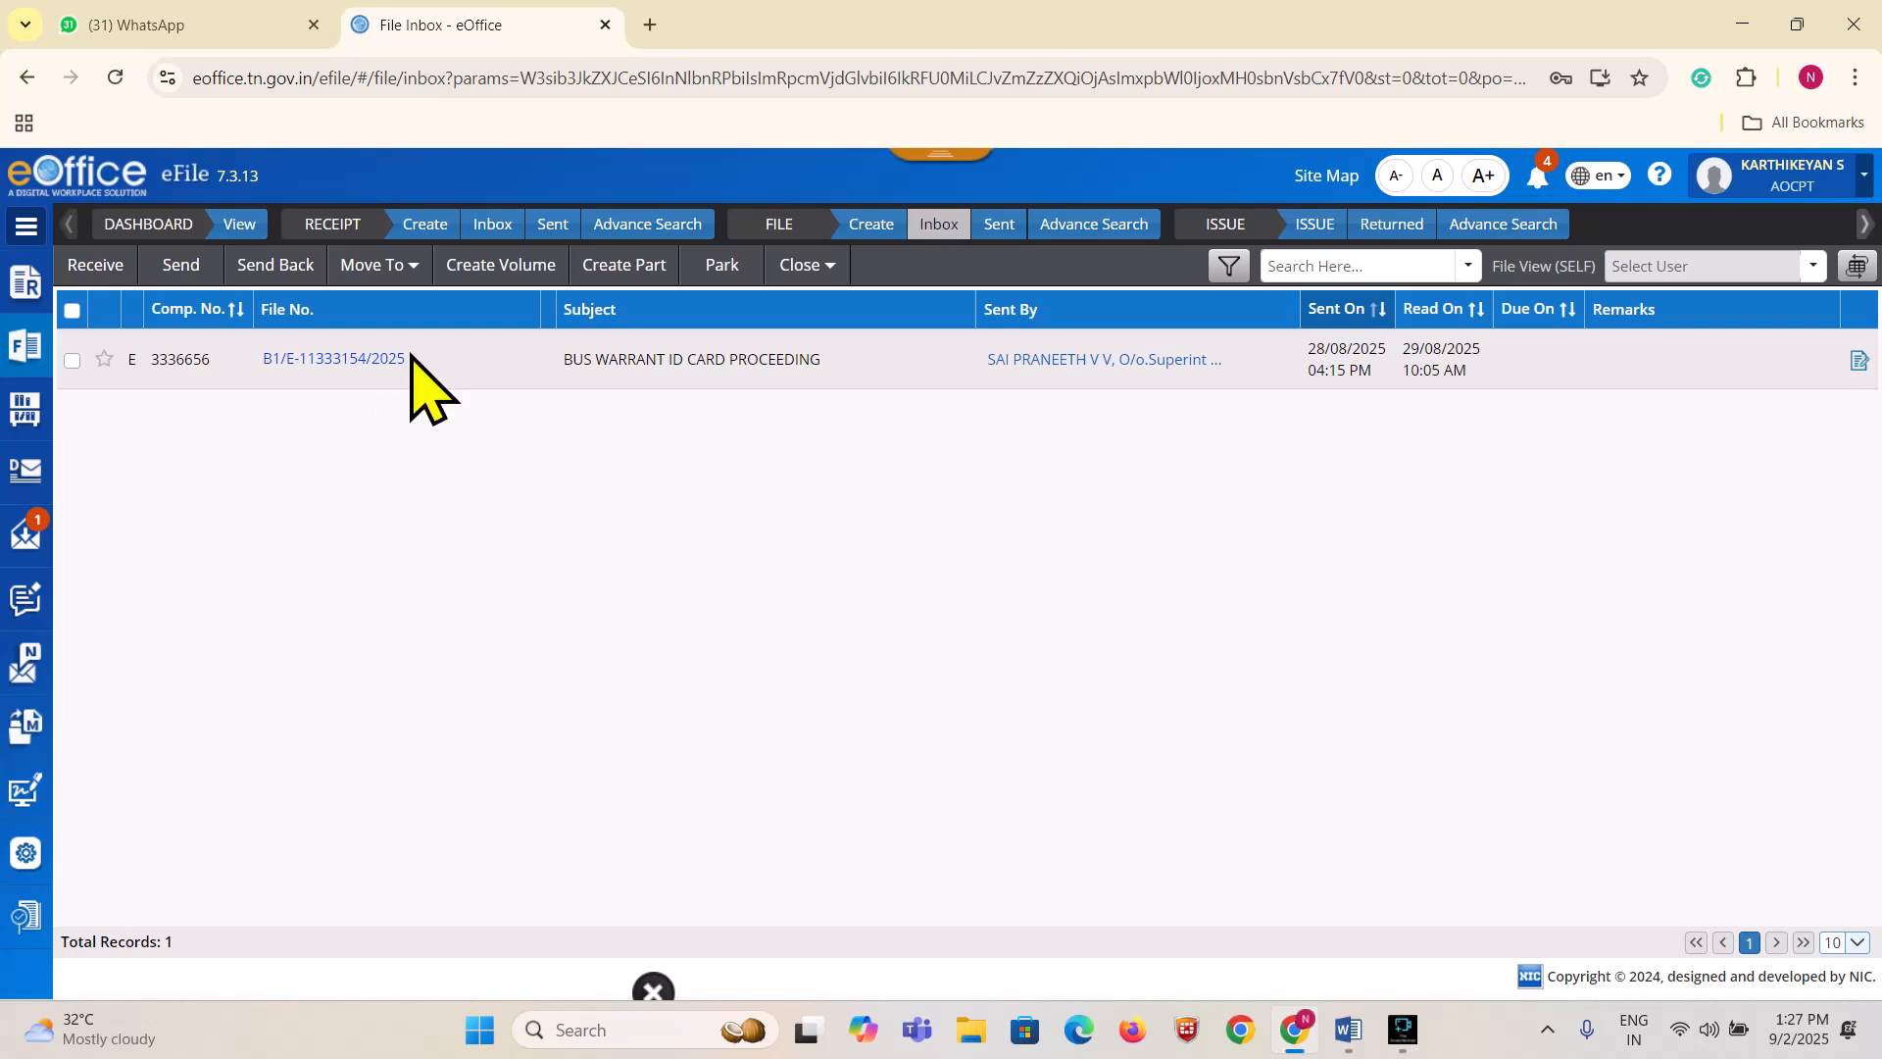
# View the attach options of receipt 11499791/2025/O/o. OAC-DGP from the receipt Inbox, then go to the File Inbox
pyautogui.click(492, 224)
pyautogui.click(369, 359)
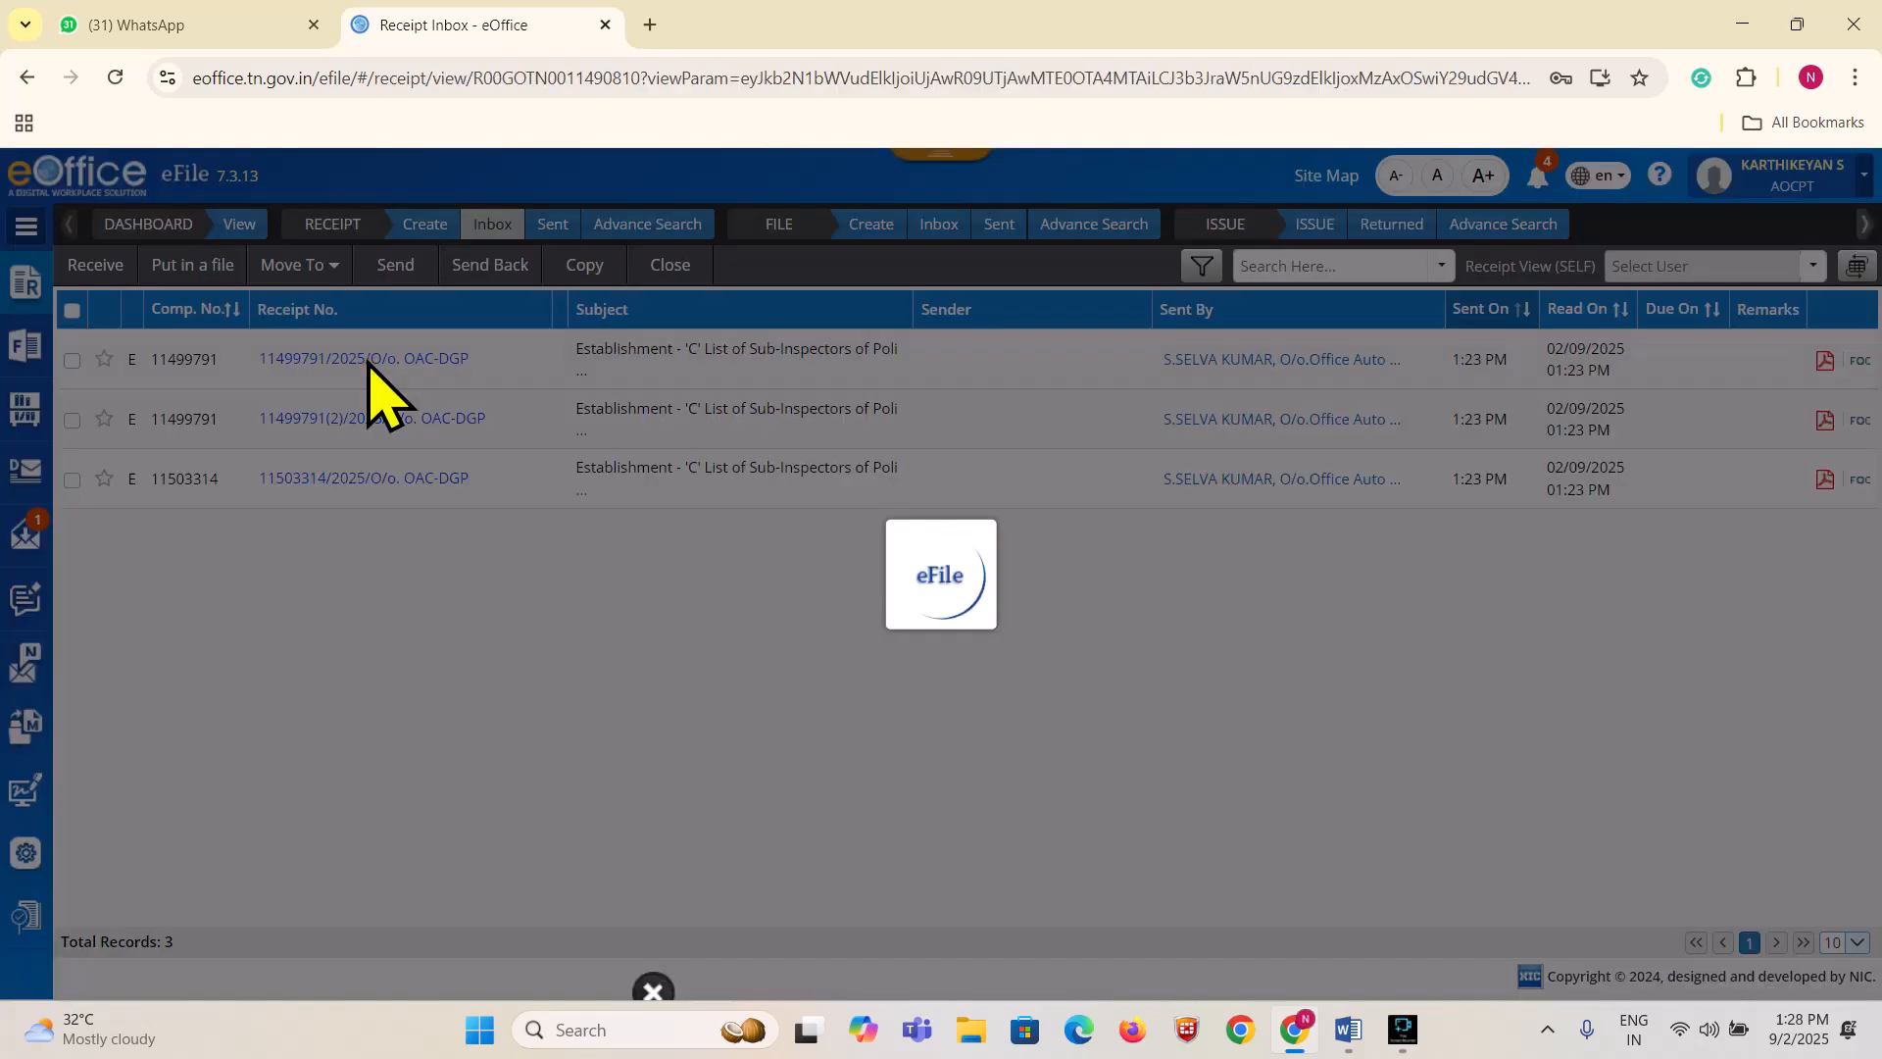
pyautogui.click(992, 267)
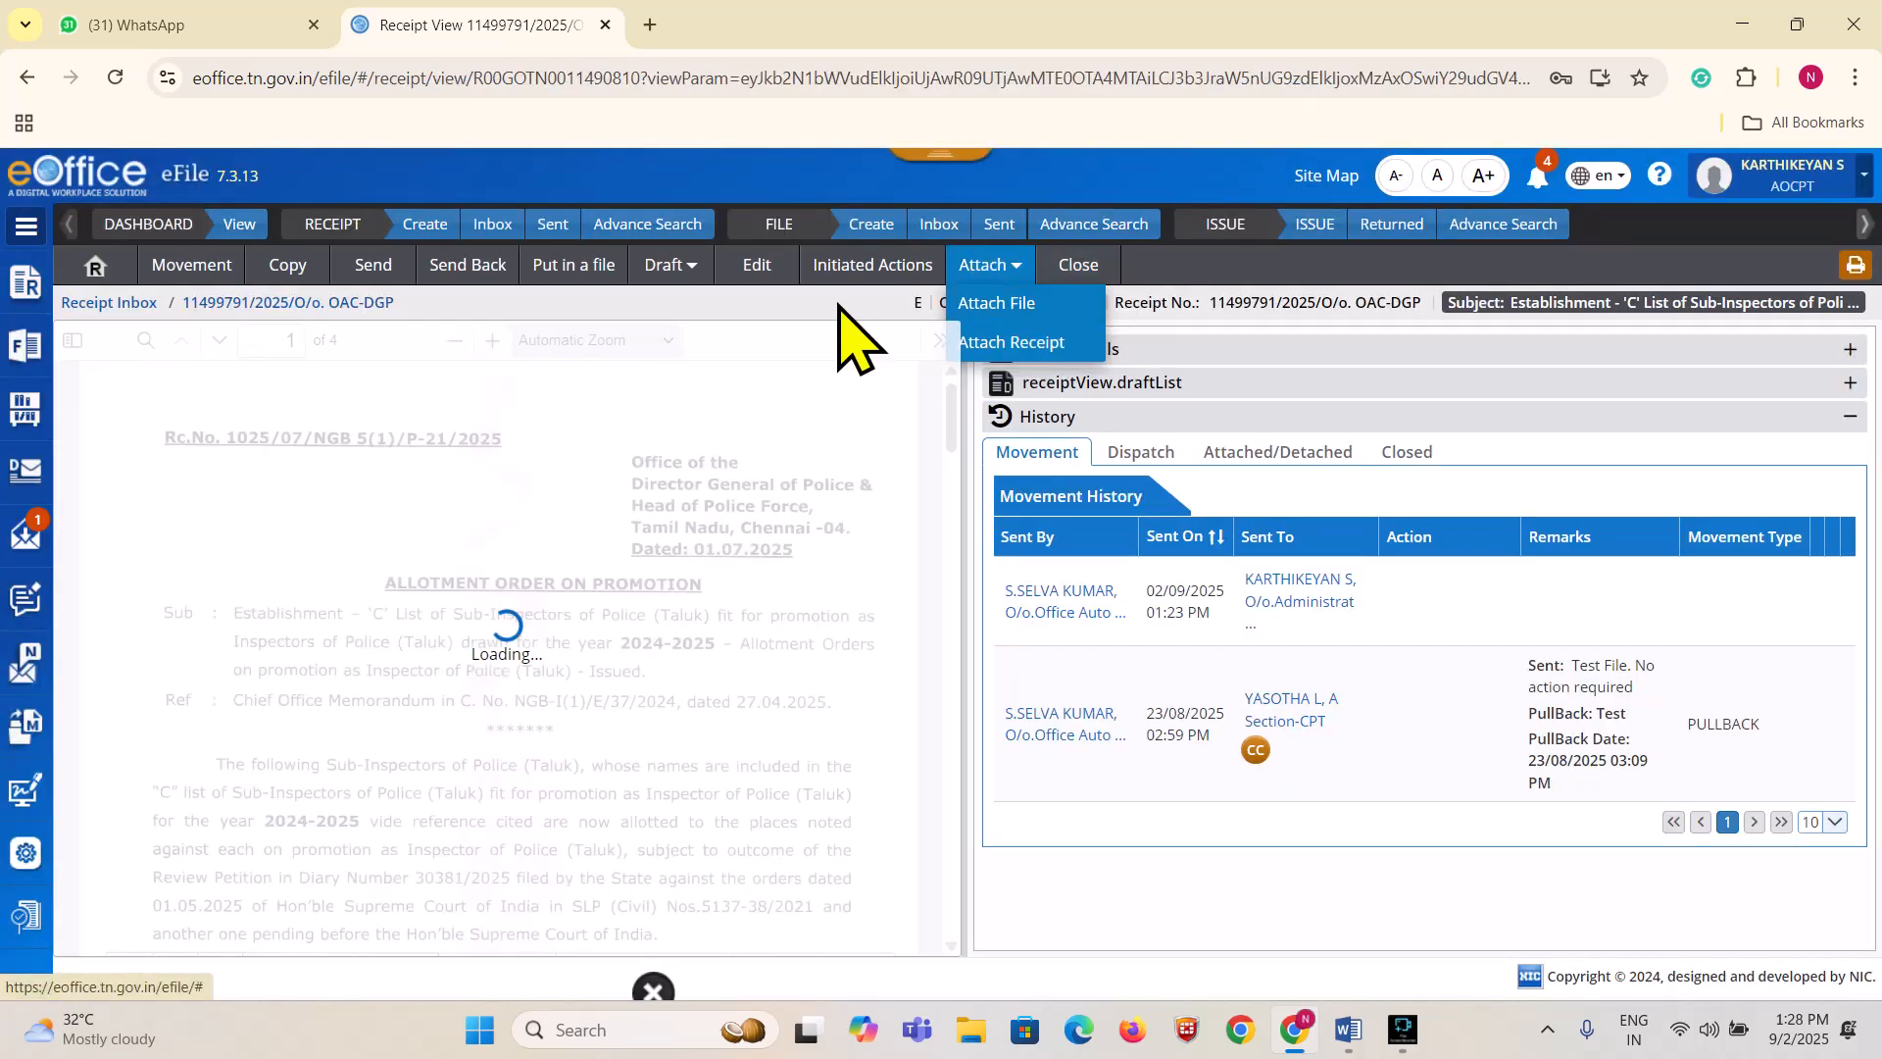
pyautogui.click(939, 224)
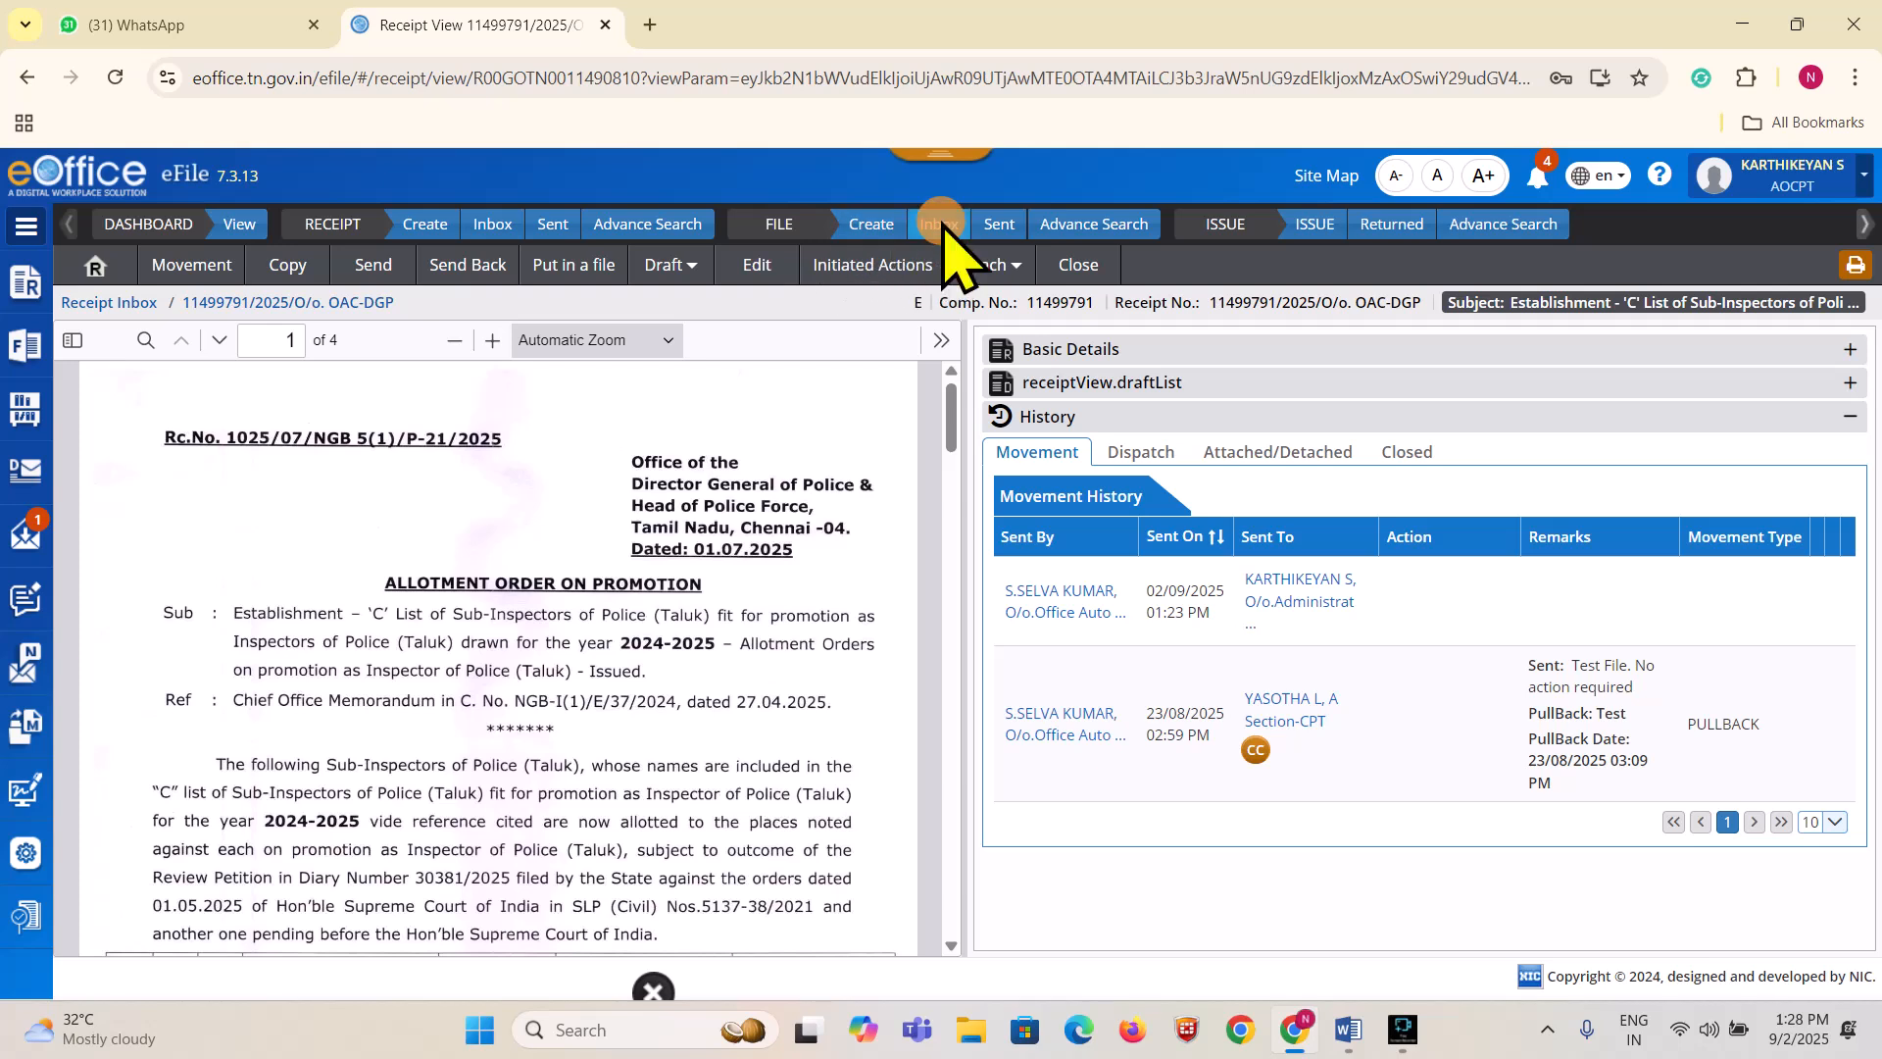
# Open file B1/E-11333154/2025 and examine the receipts available for attaching to it, without attaching any
pyautogui.click(341, 359)
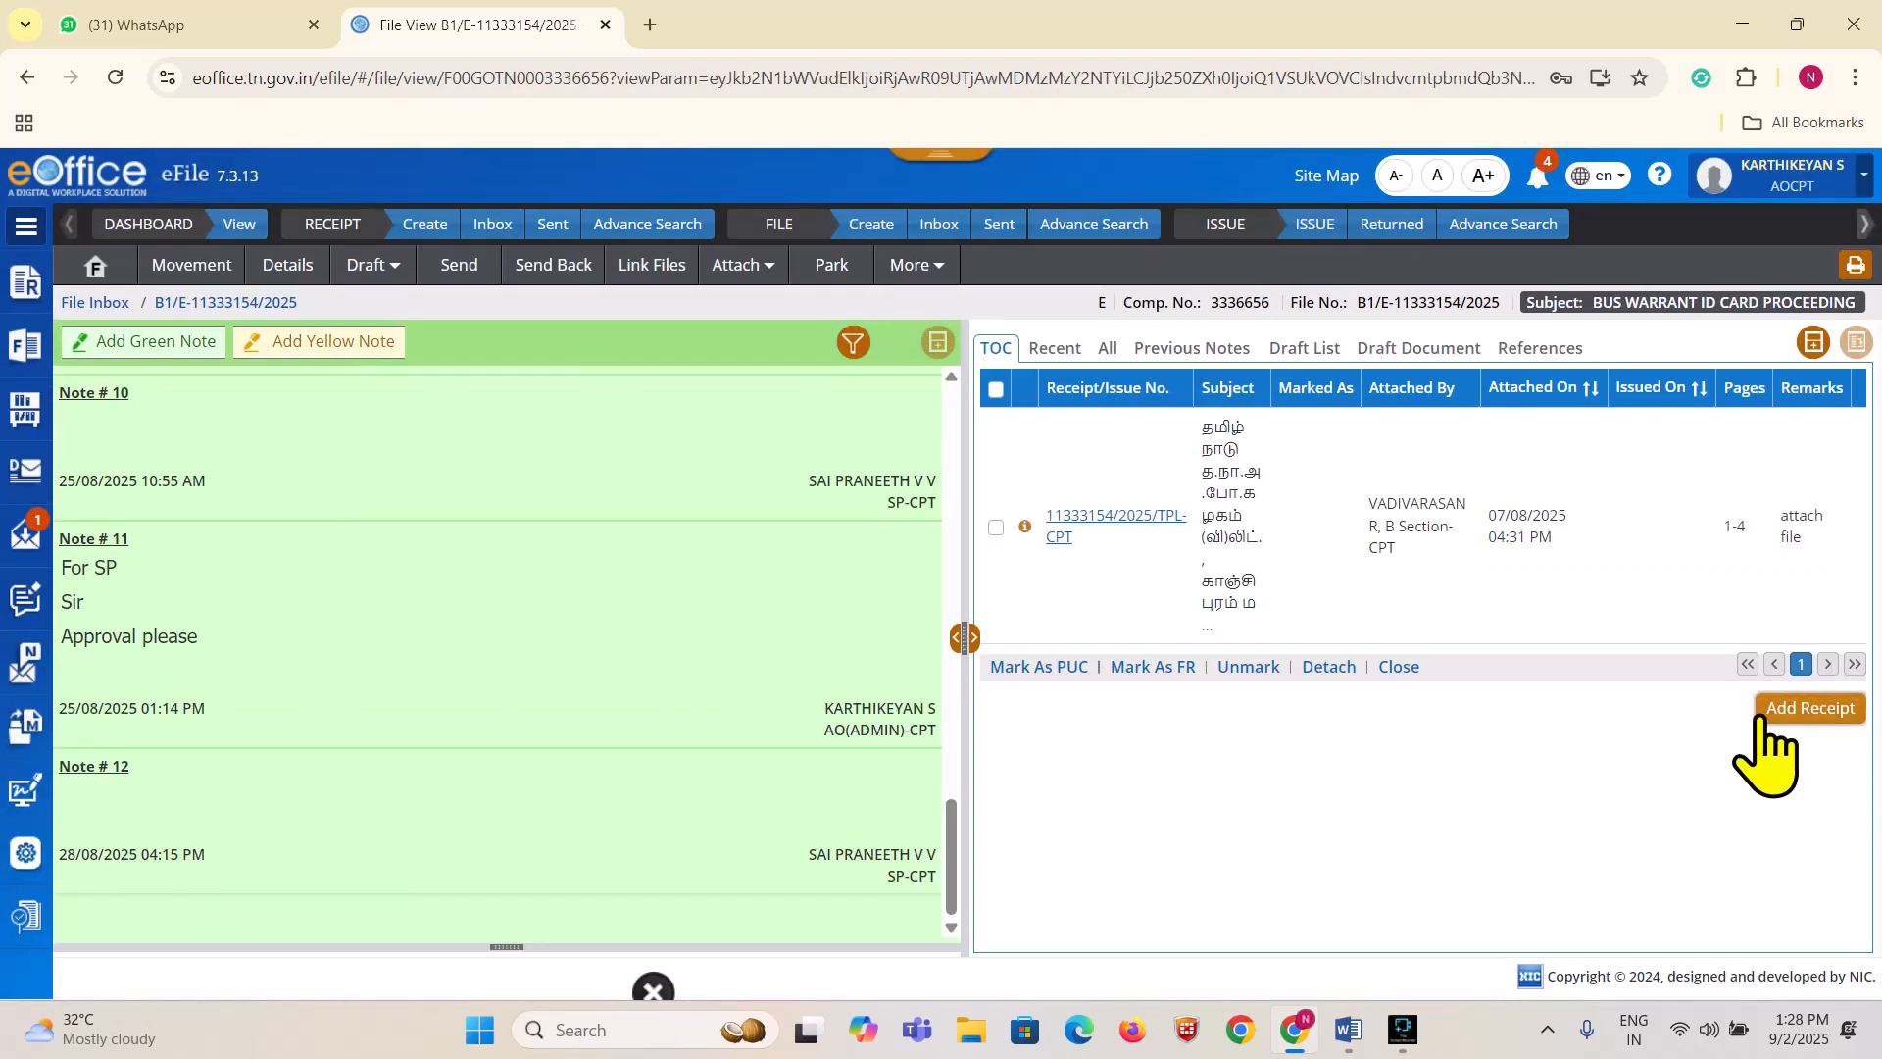
pyautogui.click(1841, 721)
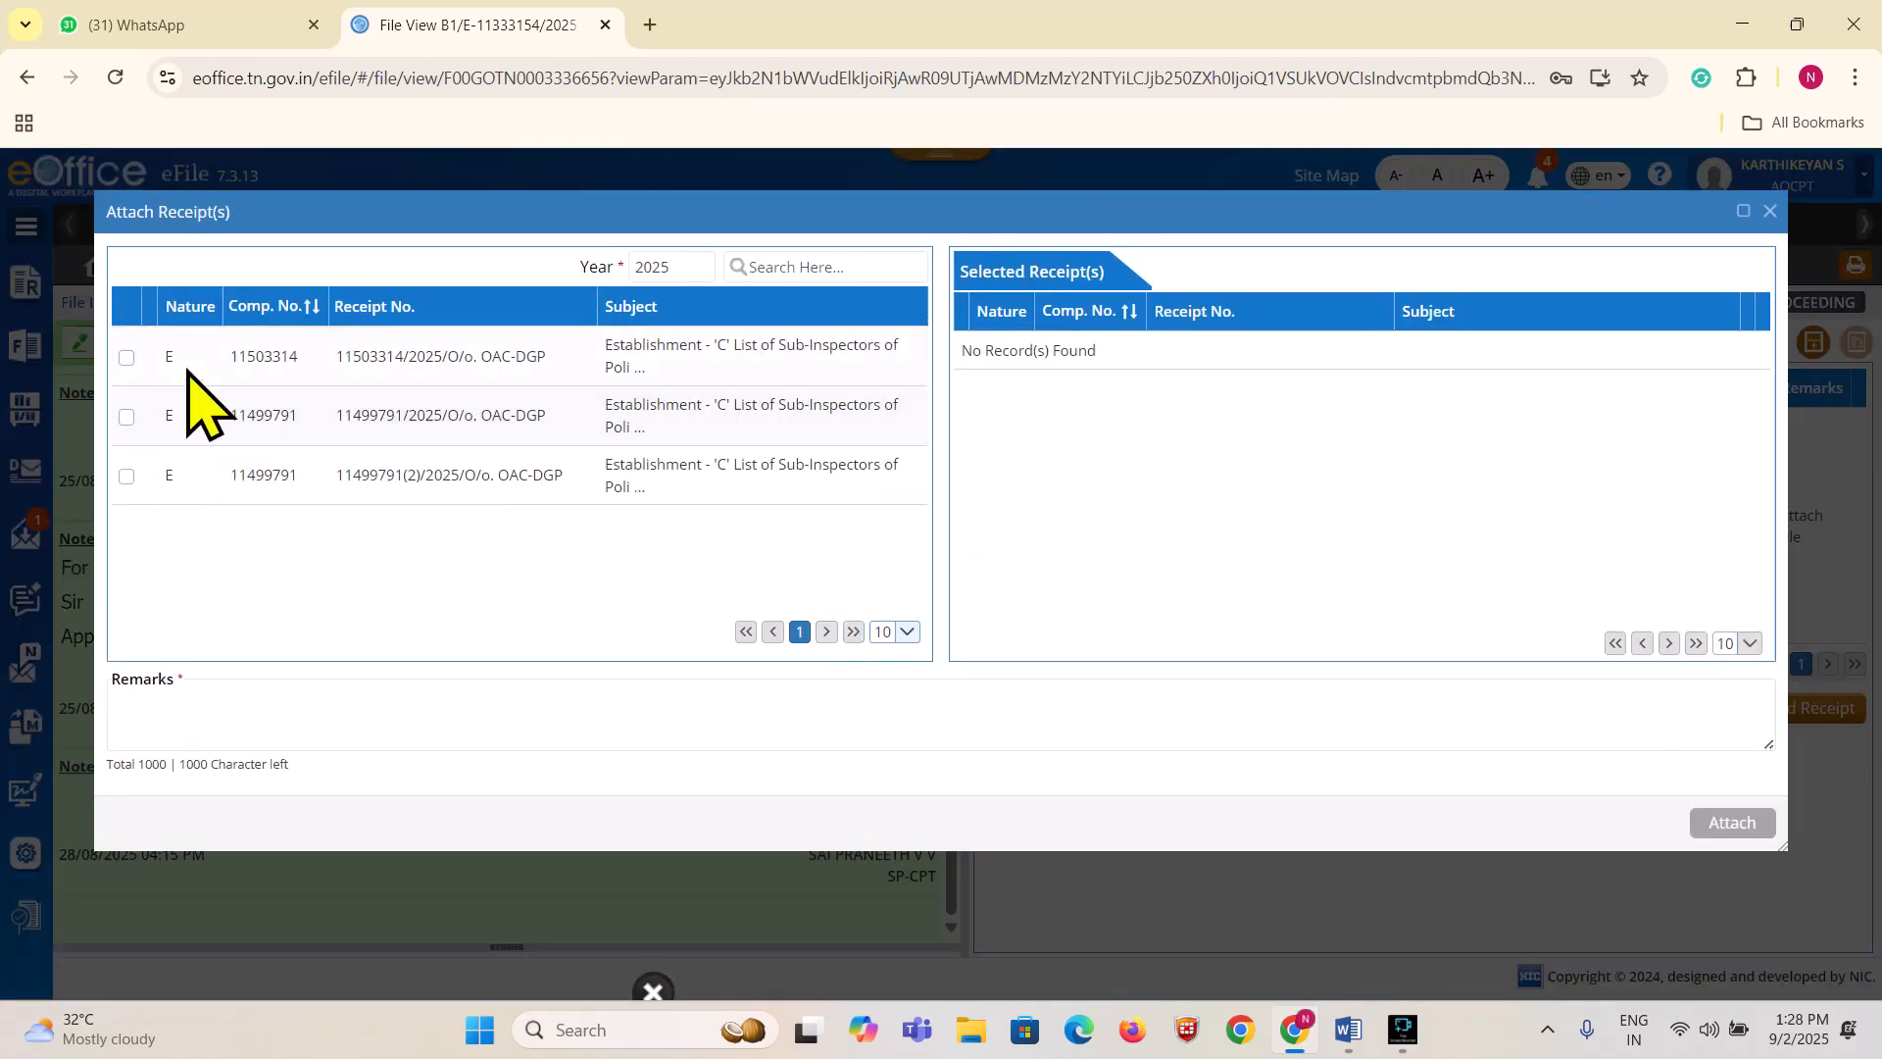
pyautogui.click(126, 357)
pyautogui.click(1769, 211)
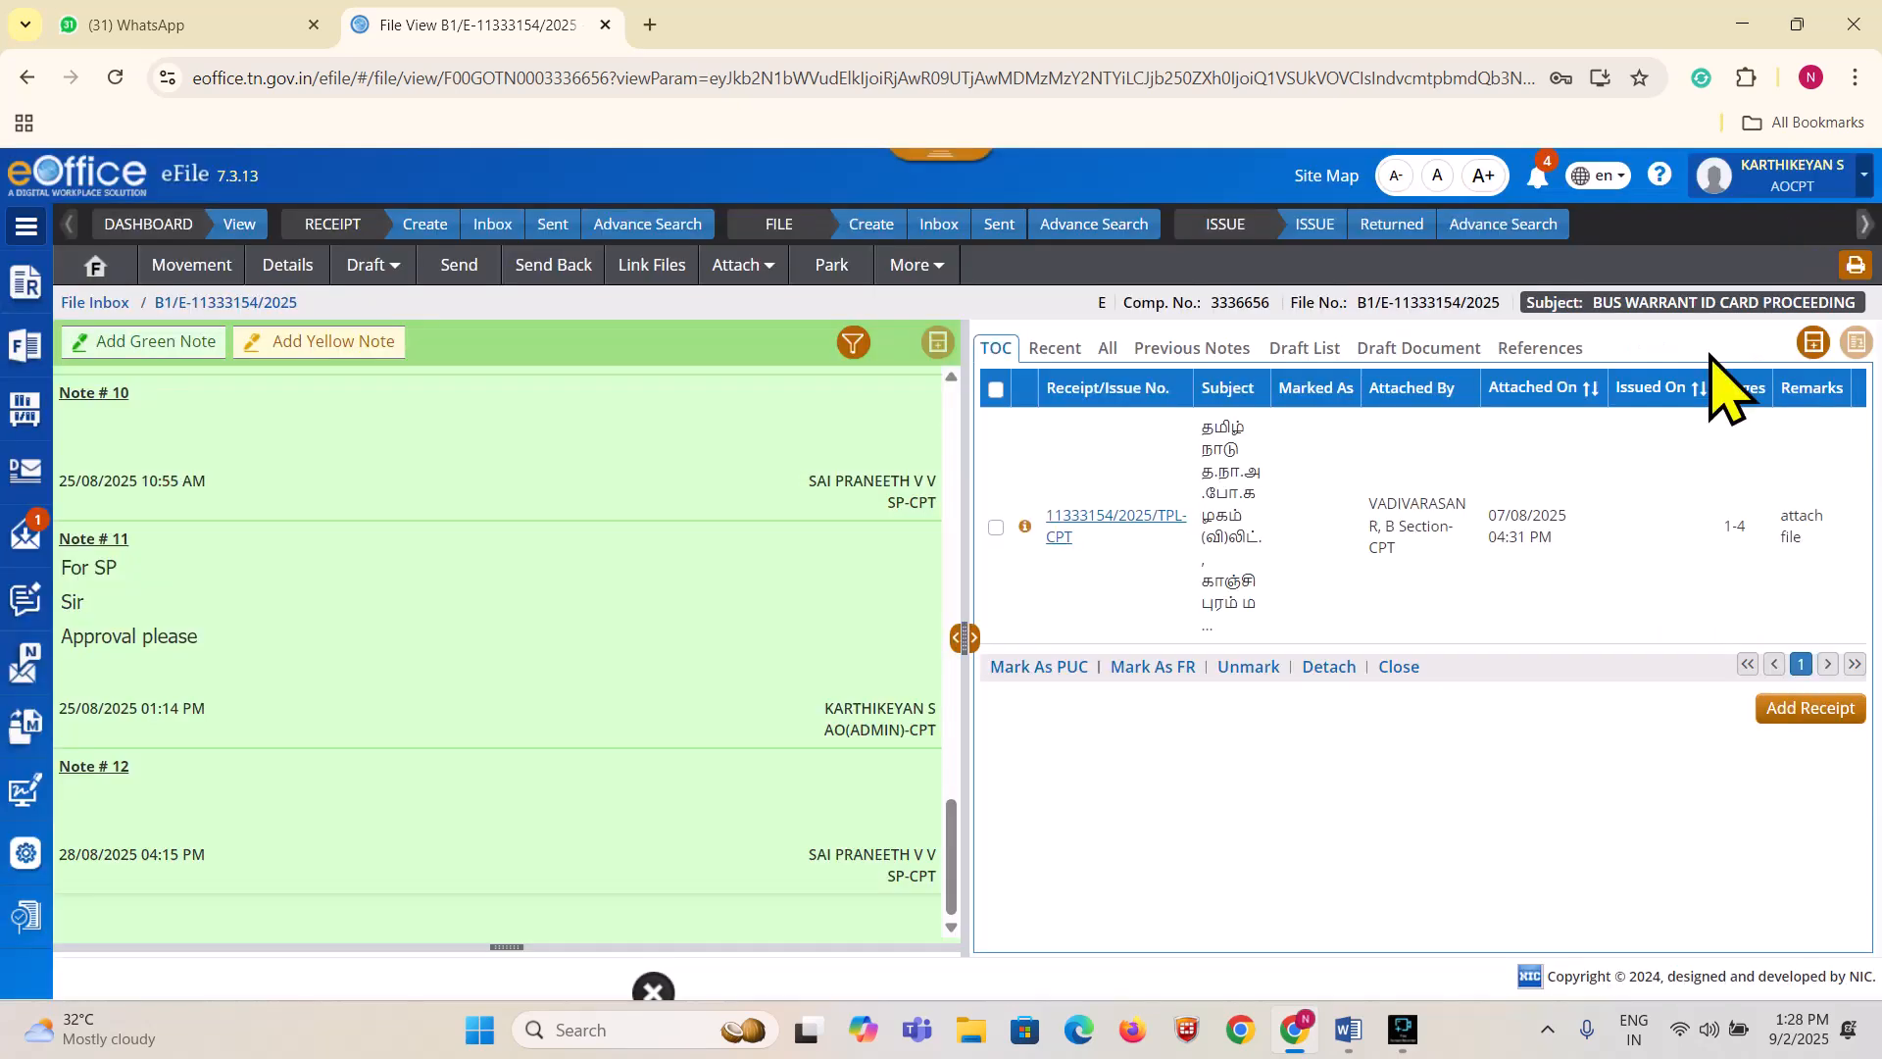
# View attached receipt 11333154/2025/TPL-CPT and the file's notes, and open receipt 11503314/2025/O/o. OAC-DGP from the receipt Inbox
pyautogui.click(1078, 537)
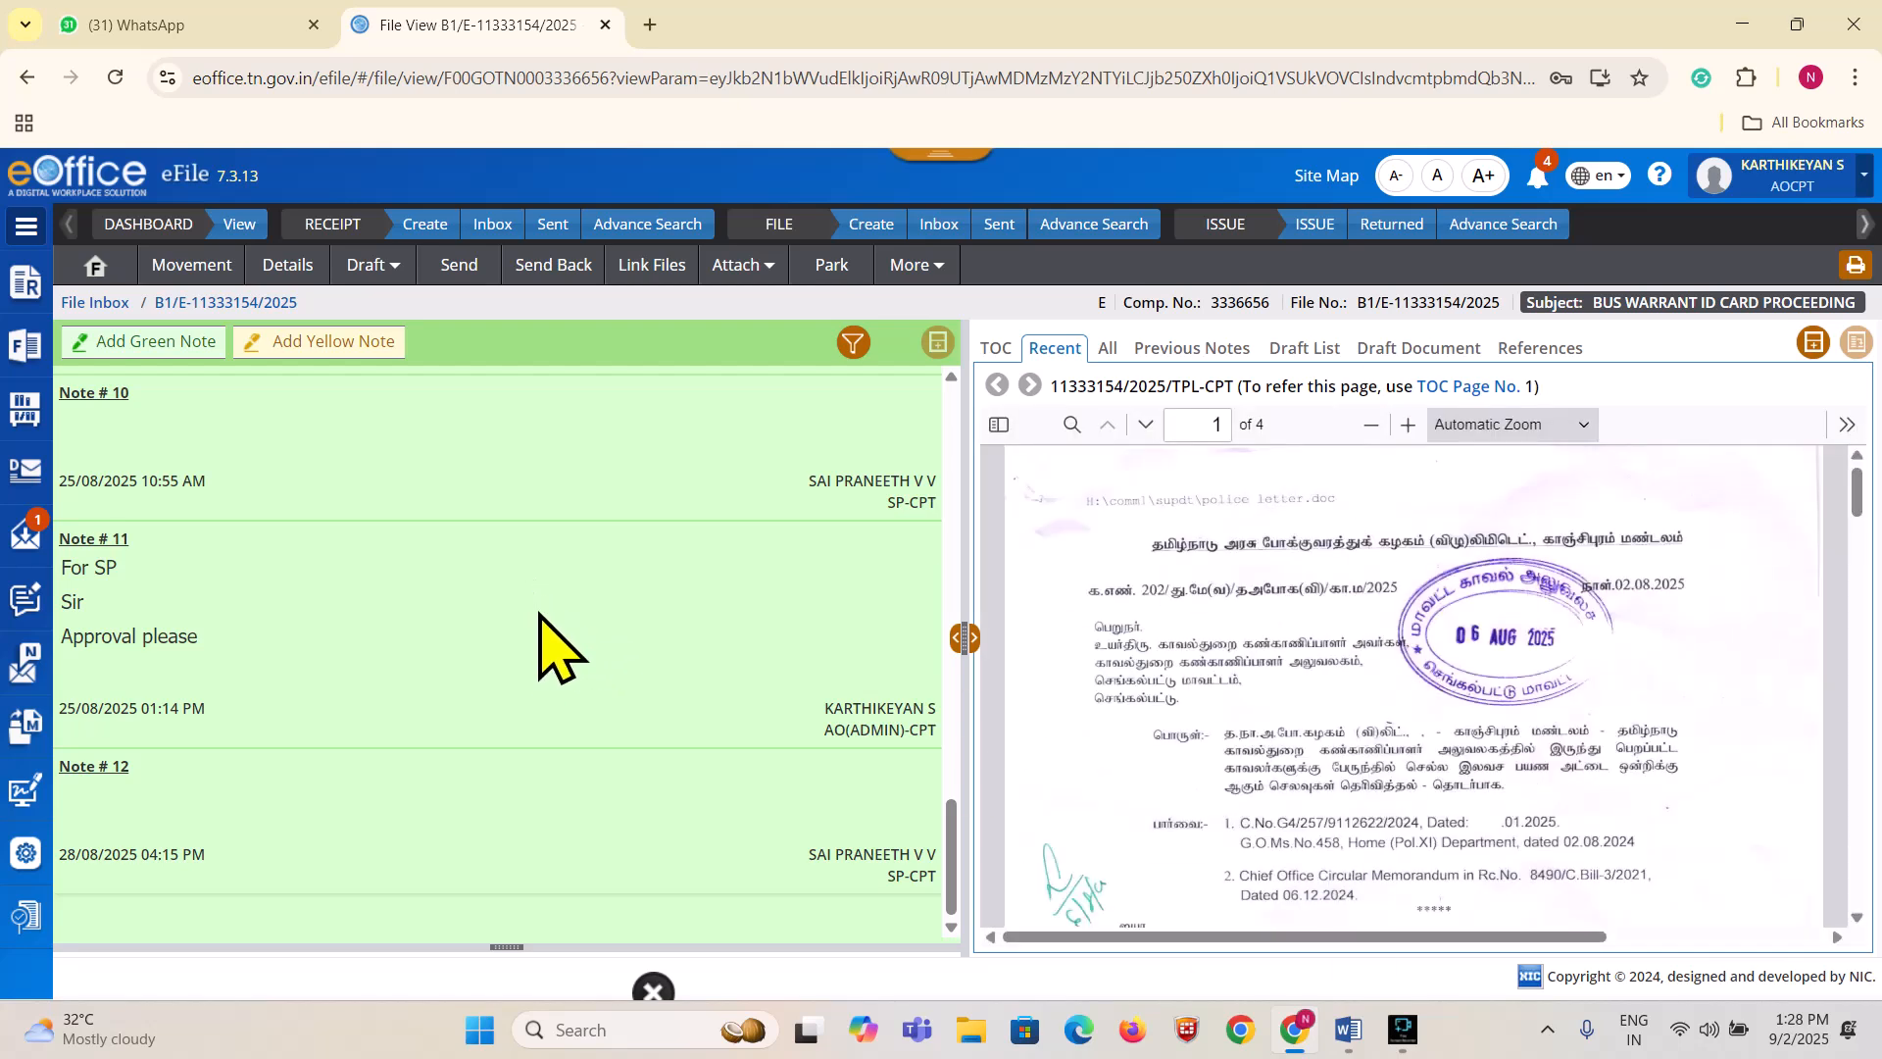
pyautogui.scroll(15, 549, 642)
pyautogui.click(482, 227)
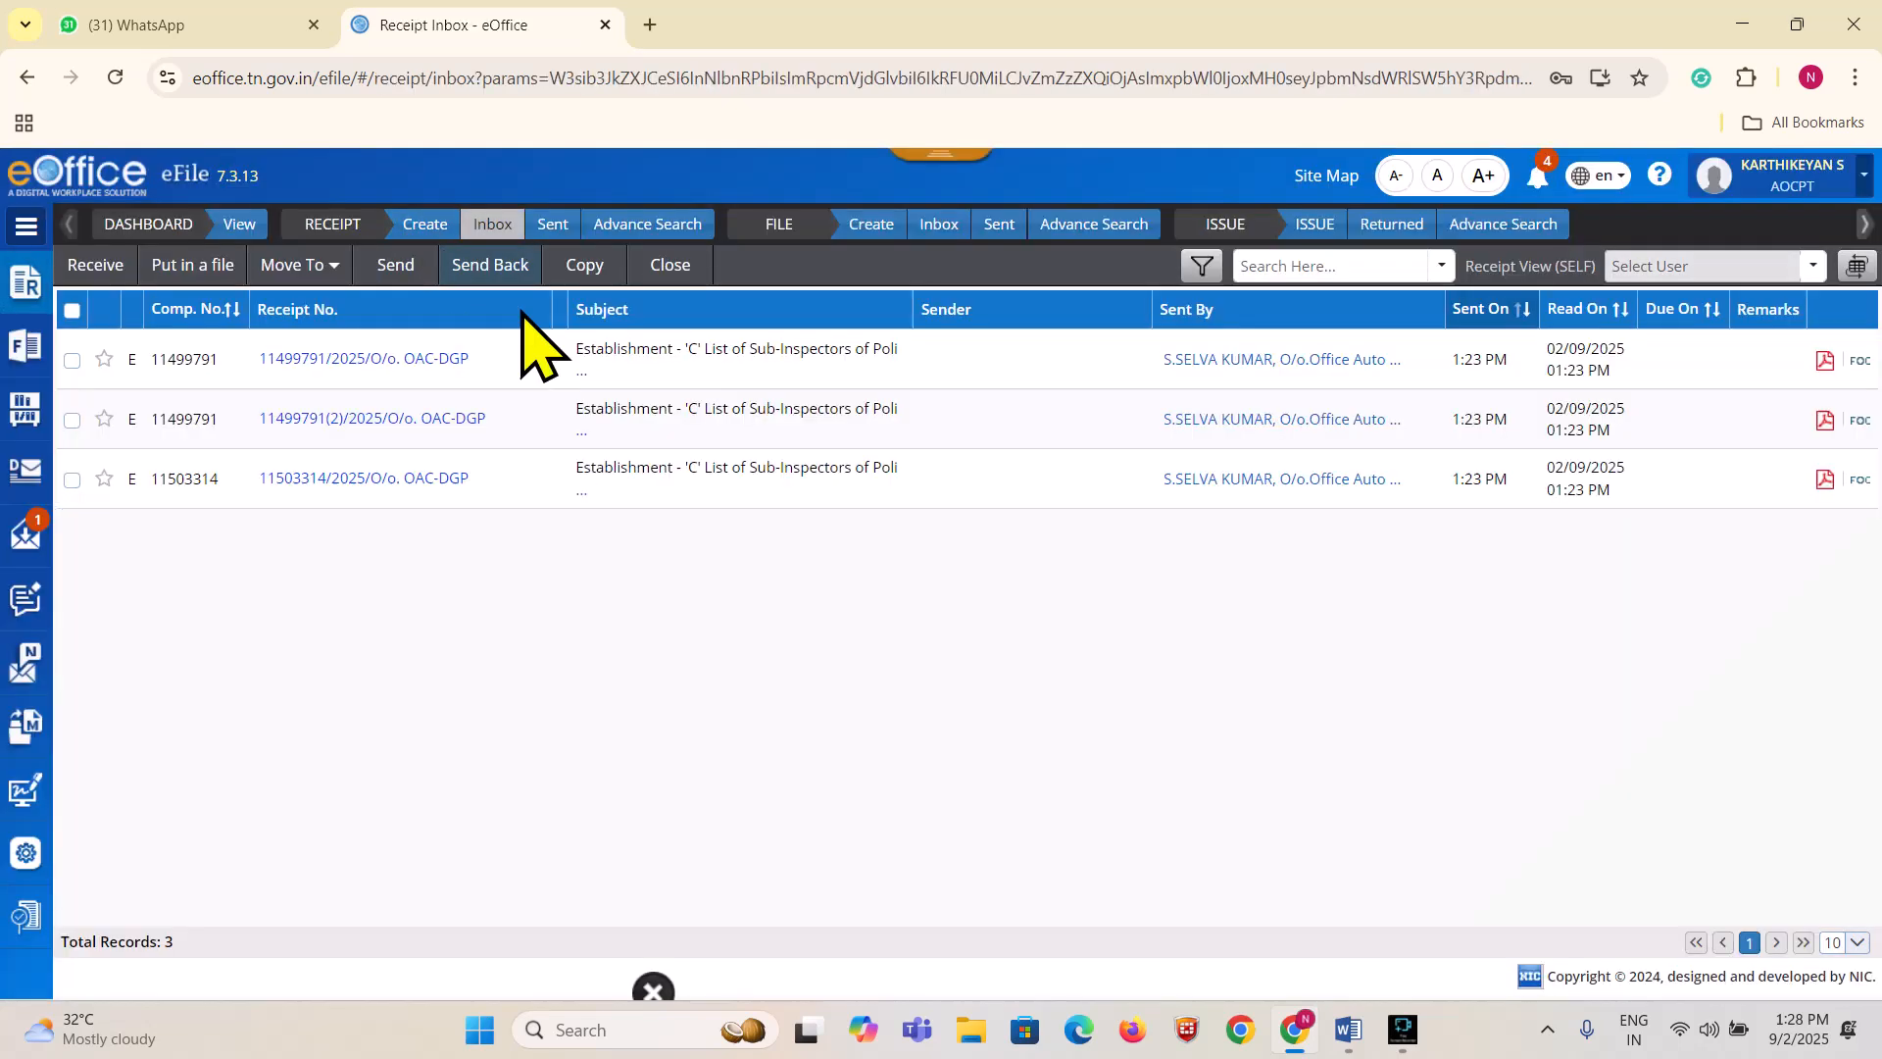
pyautogui.click(370, 480)
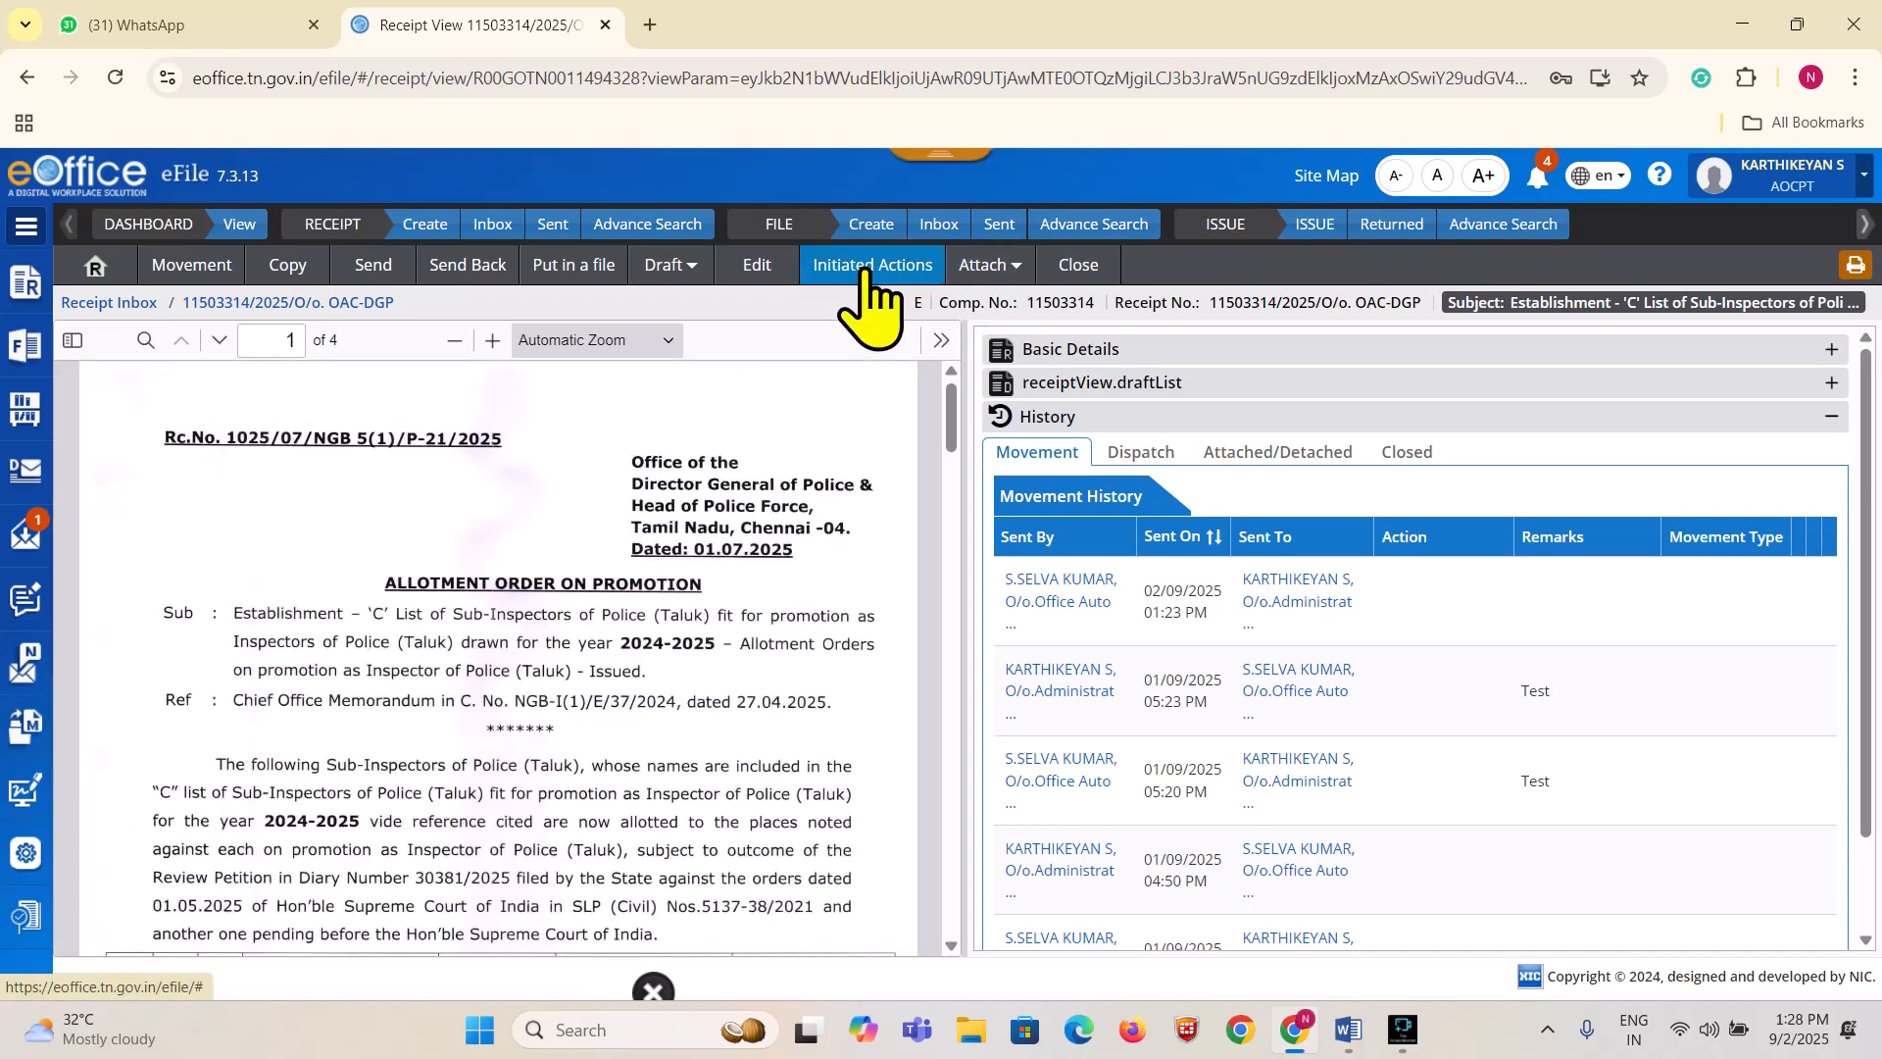
# Switch to the Word document and replace "Initiated Action" with "ATTACH" in the Video 11 title
pyautogui.click(1347, 1029)
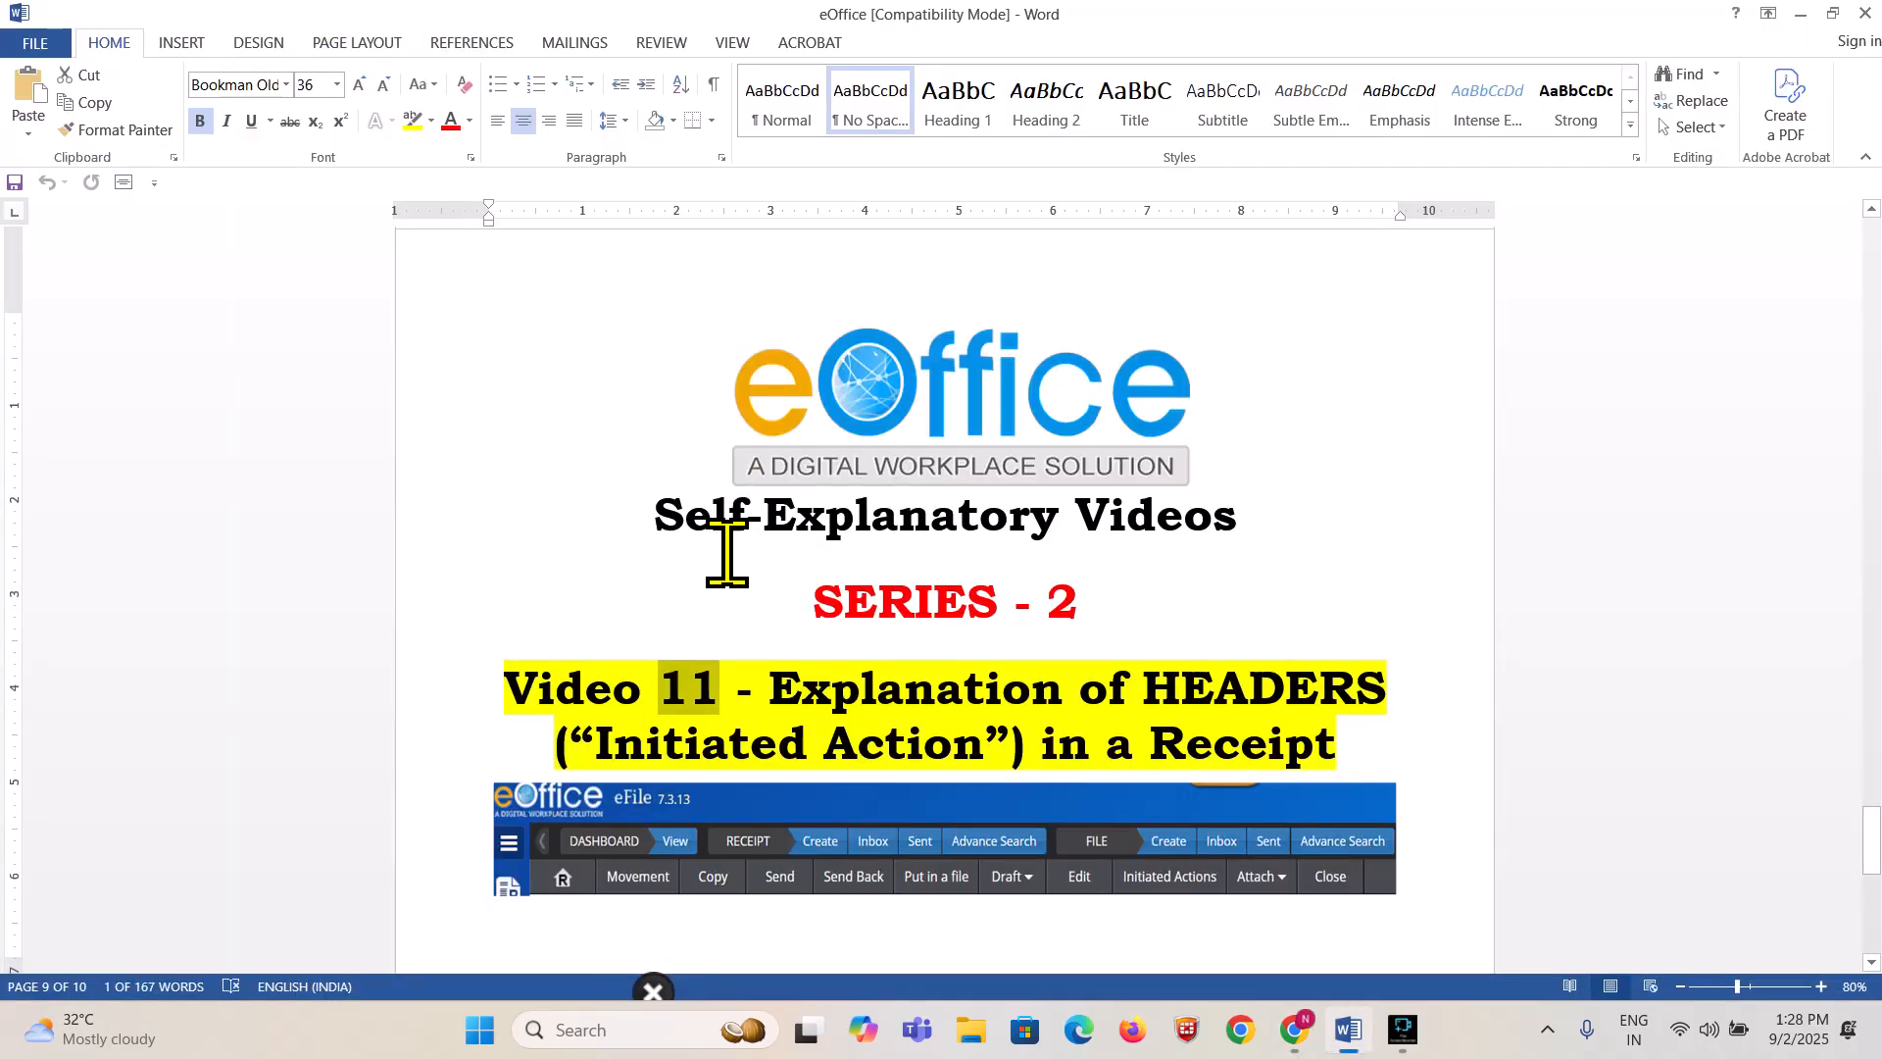
pyautogui.click(859, 707)
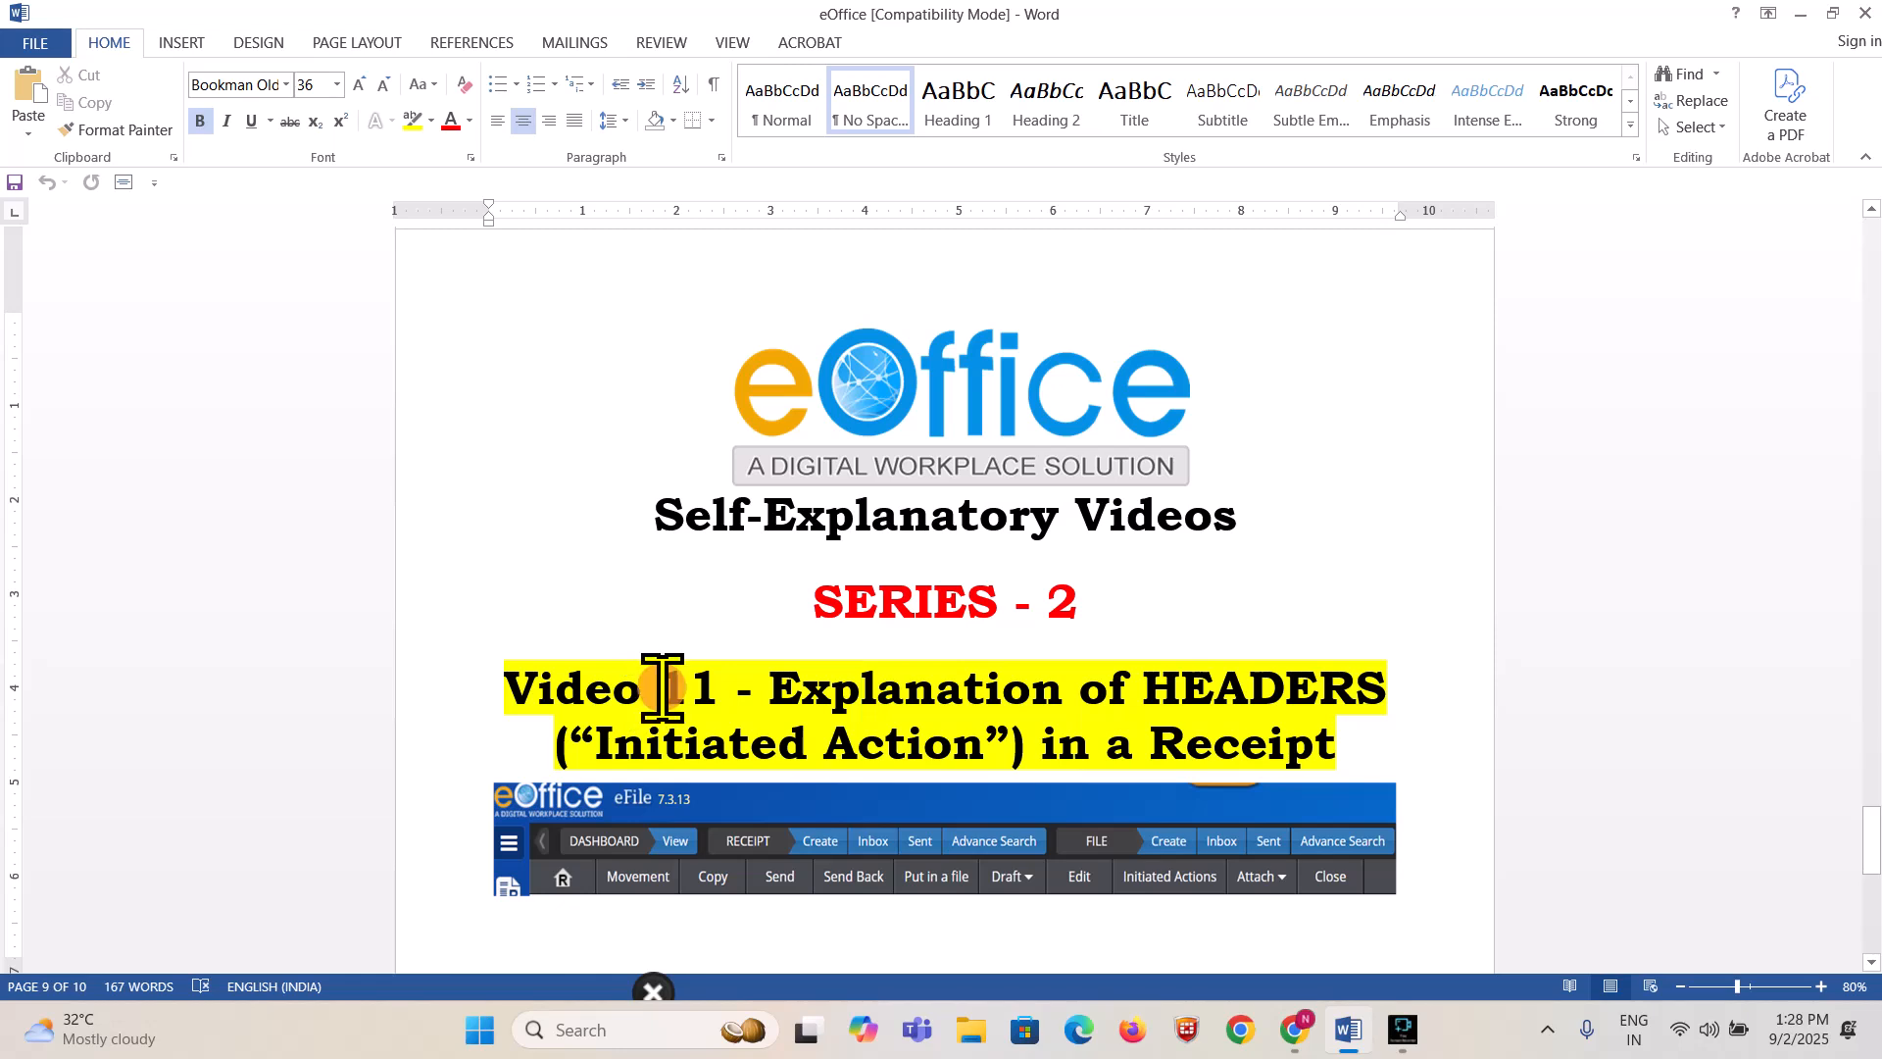
pyautogui.moveTo(663, 689); pyautogui.dragTo(711, 687)
pyautogui.moveTo(595, 747); pyautogui.dragTo(939, 750)
pyautogui.press('BackSpace')
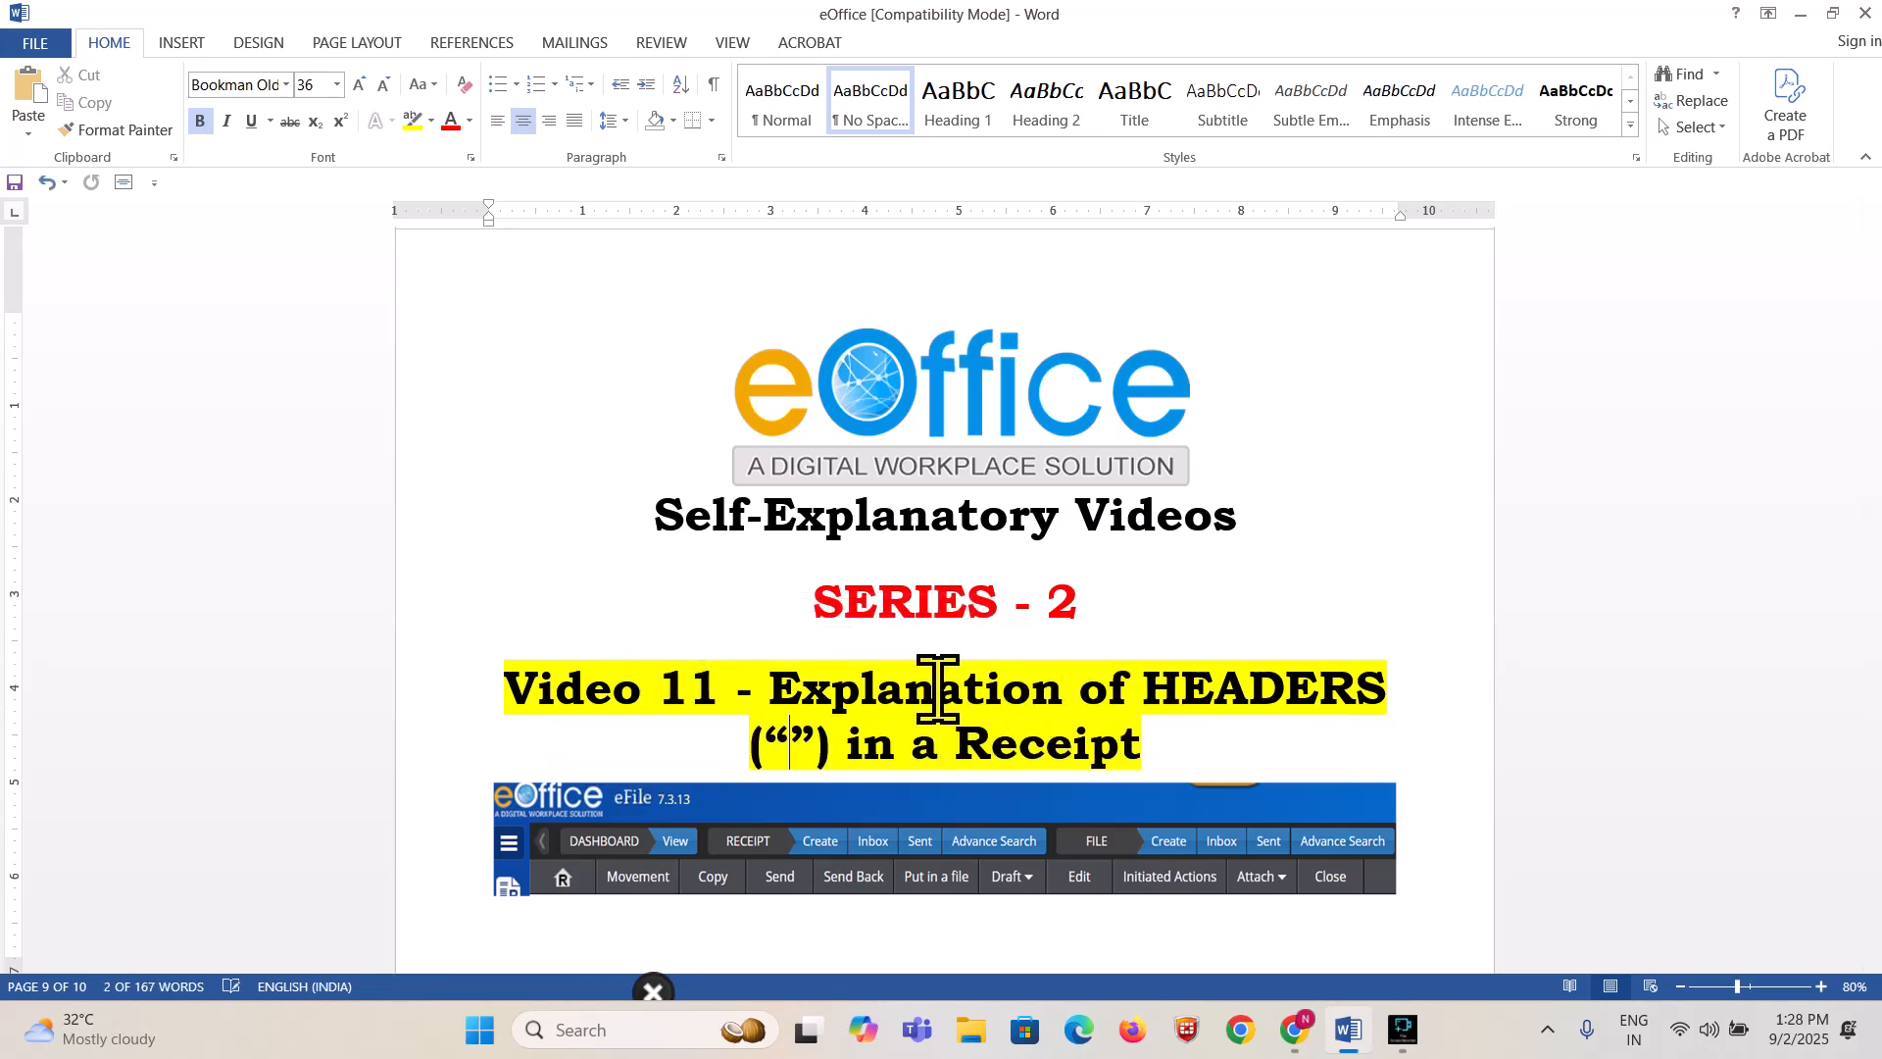
pyautogui.write('ATTACH')
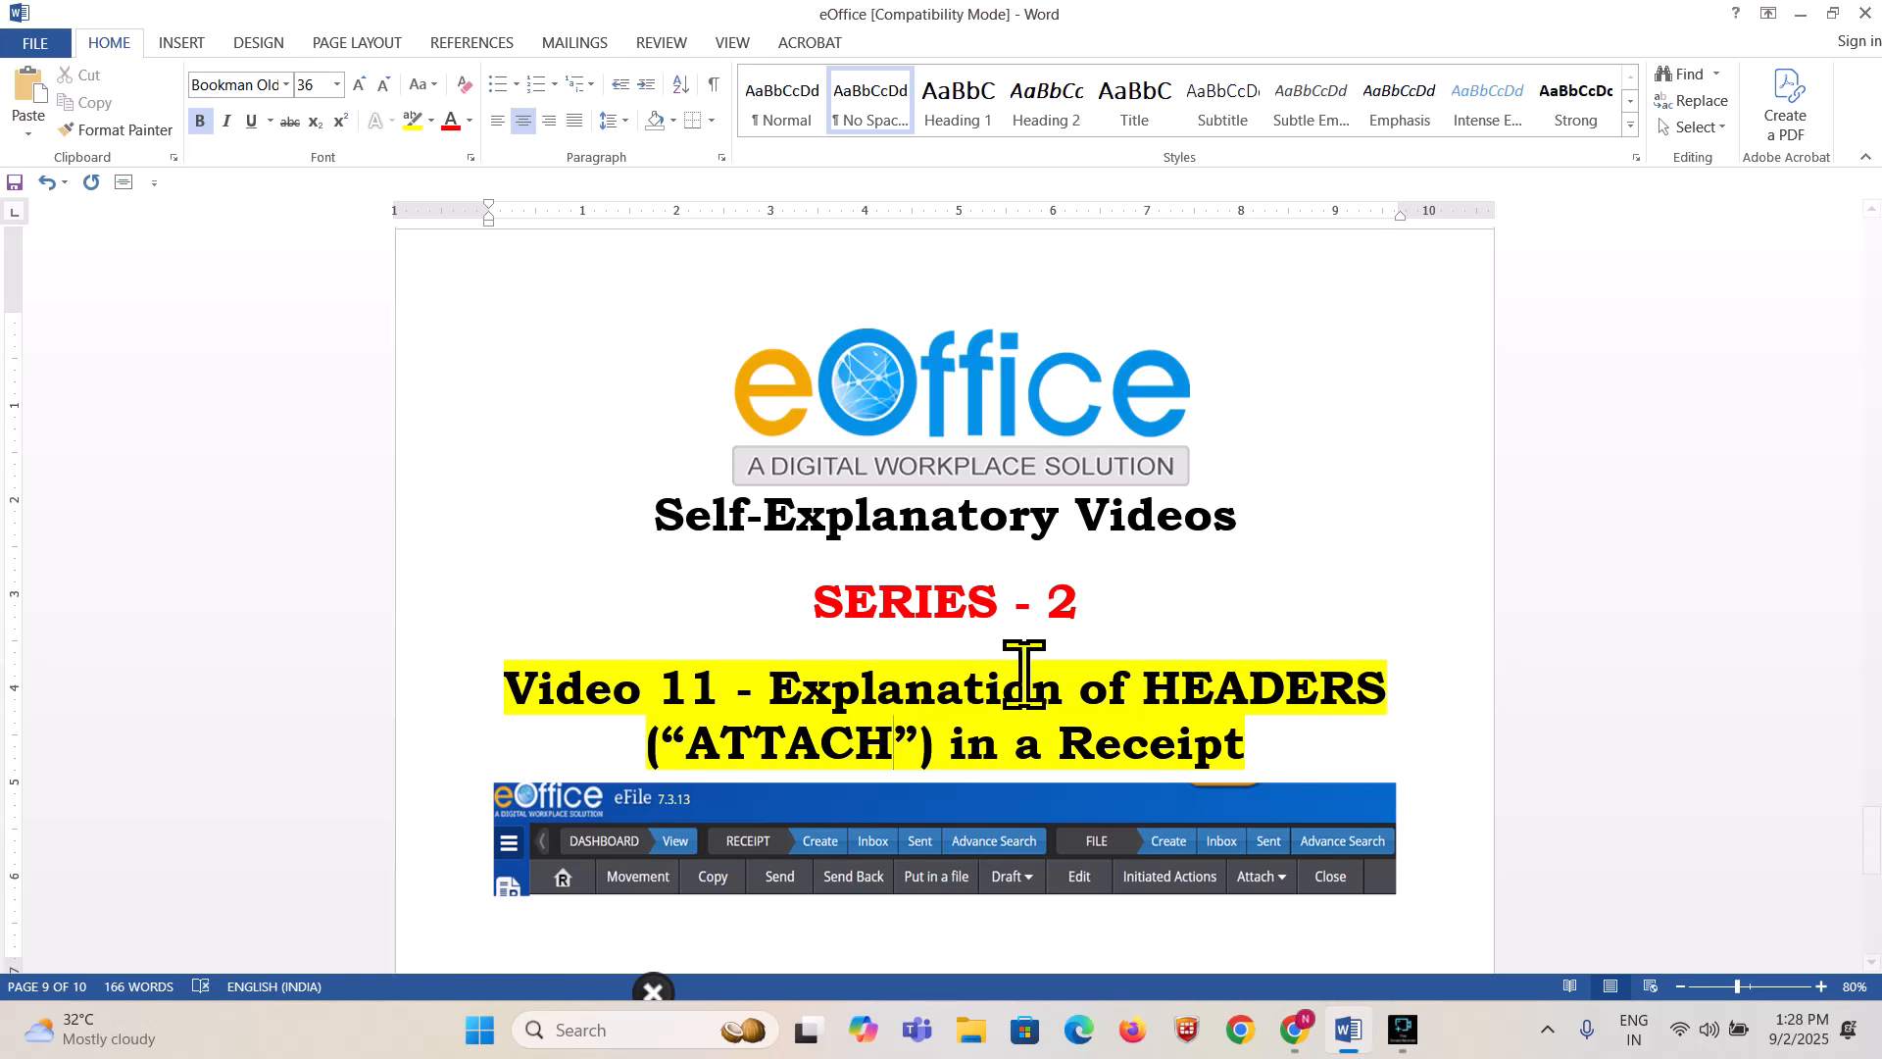
pyautogui.click(1018, 742)
pyautogui.doubleClick(734, 743)
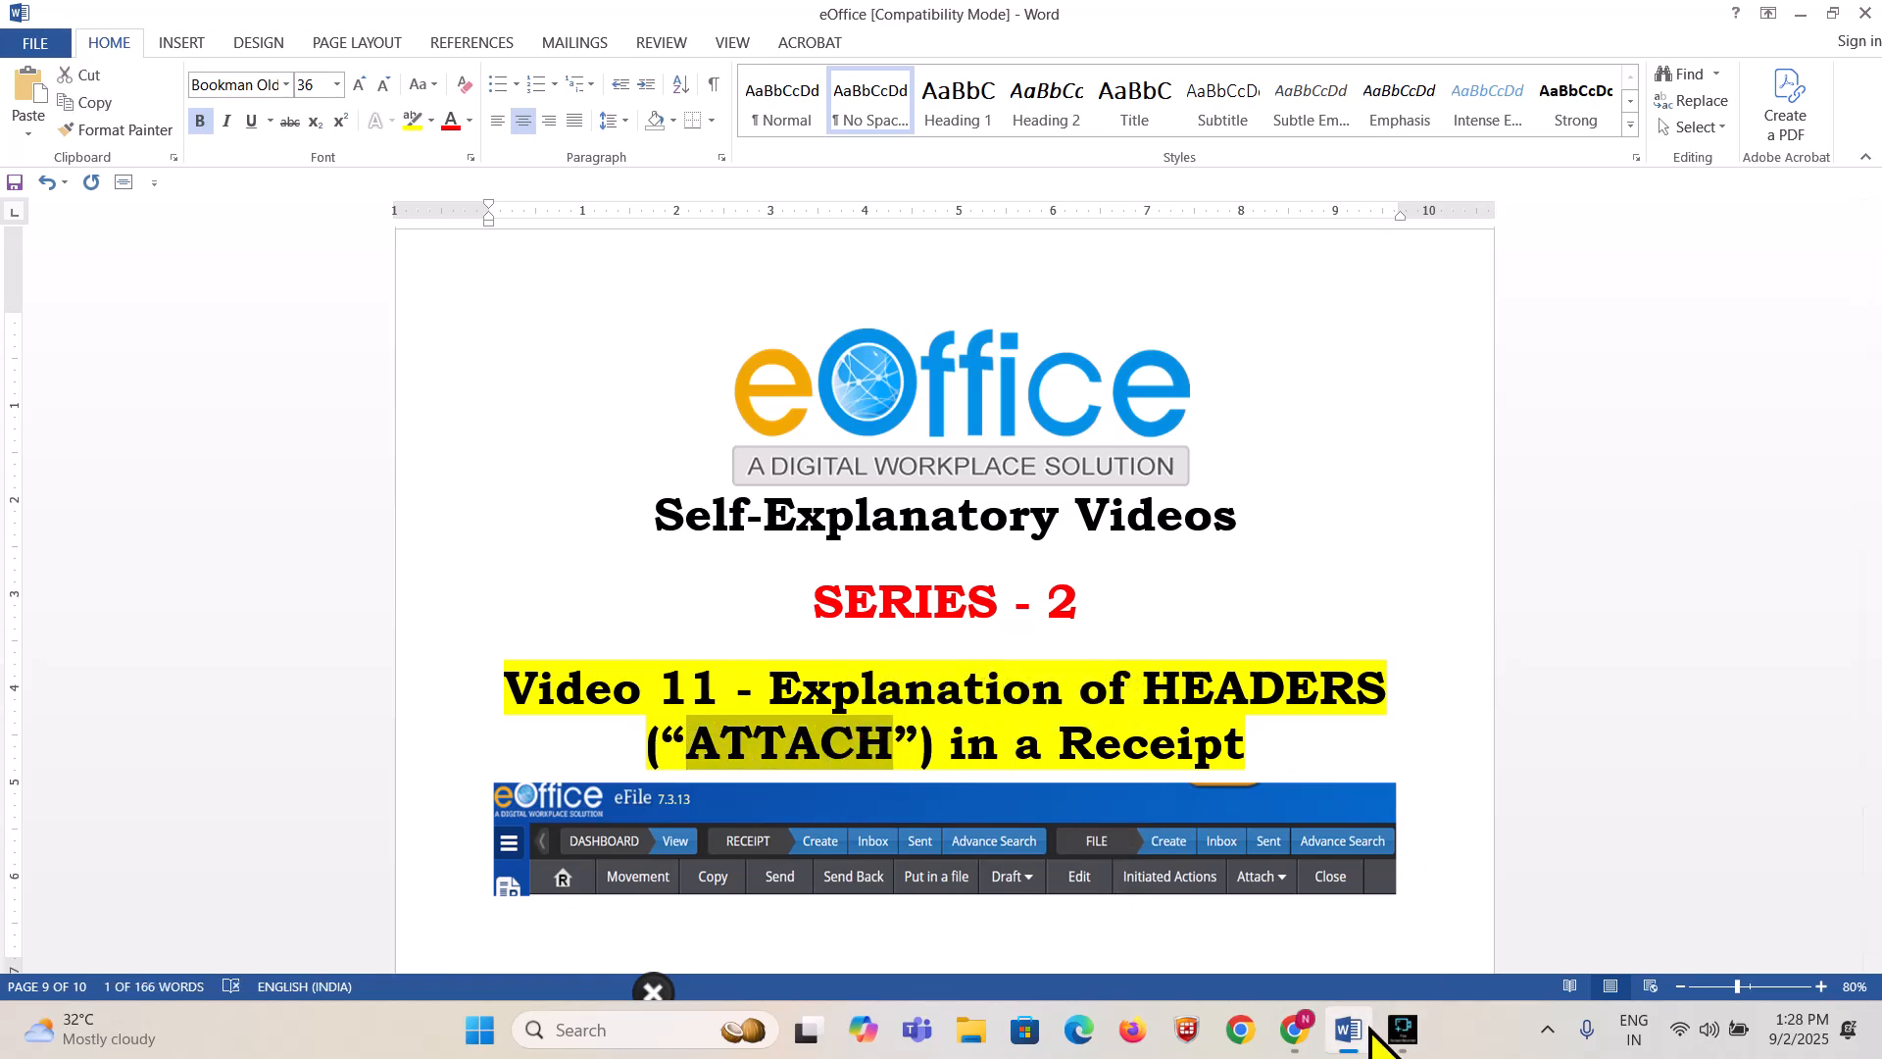
# Switch to eOffice in Chrome and display the attach options of receipt 11503314/2025/O/o. OAC-DGP
pyautogui.click(1294, 1029)
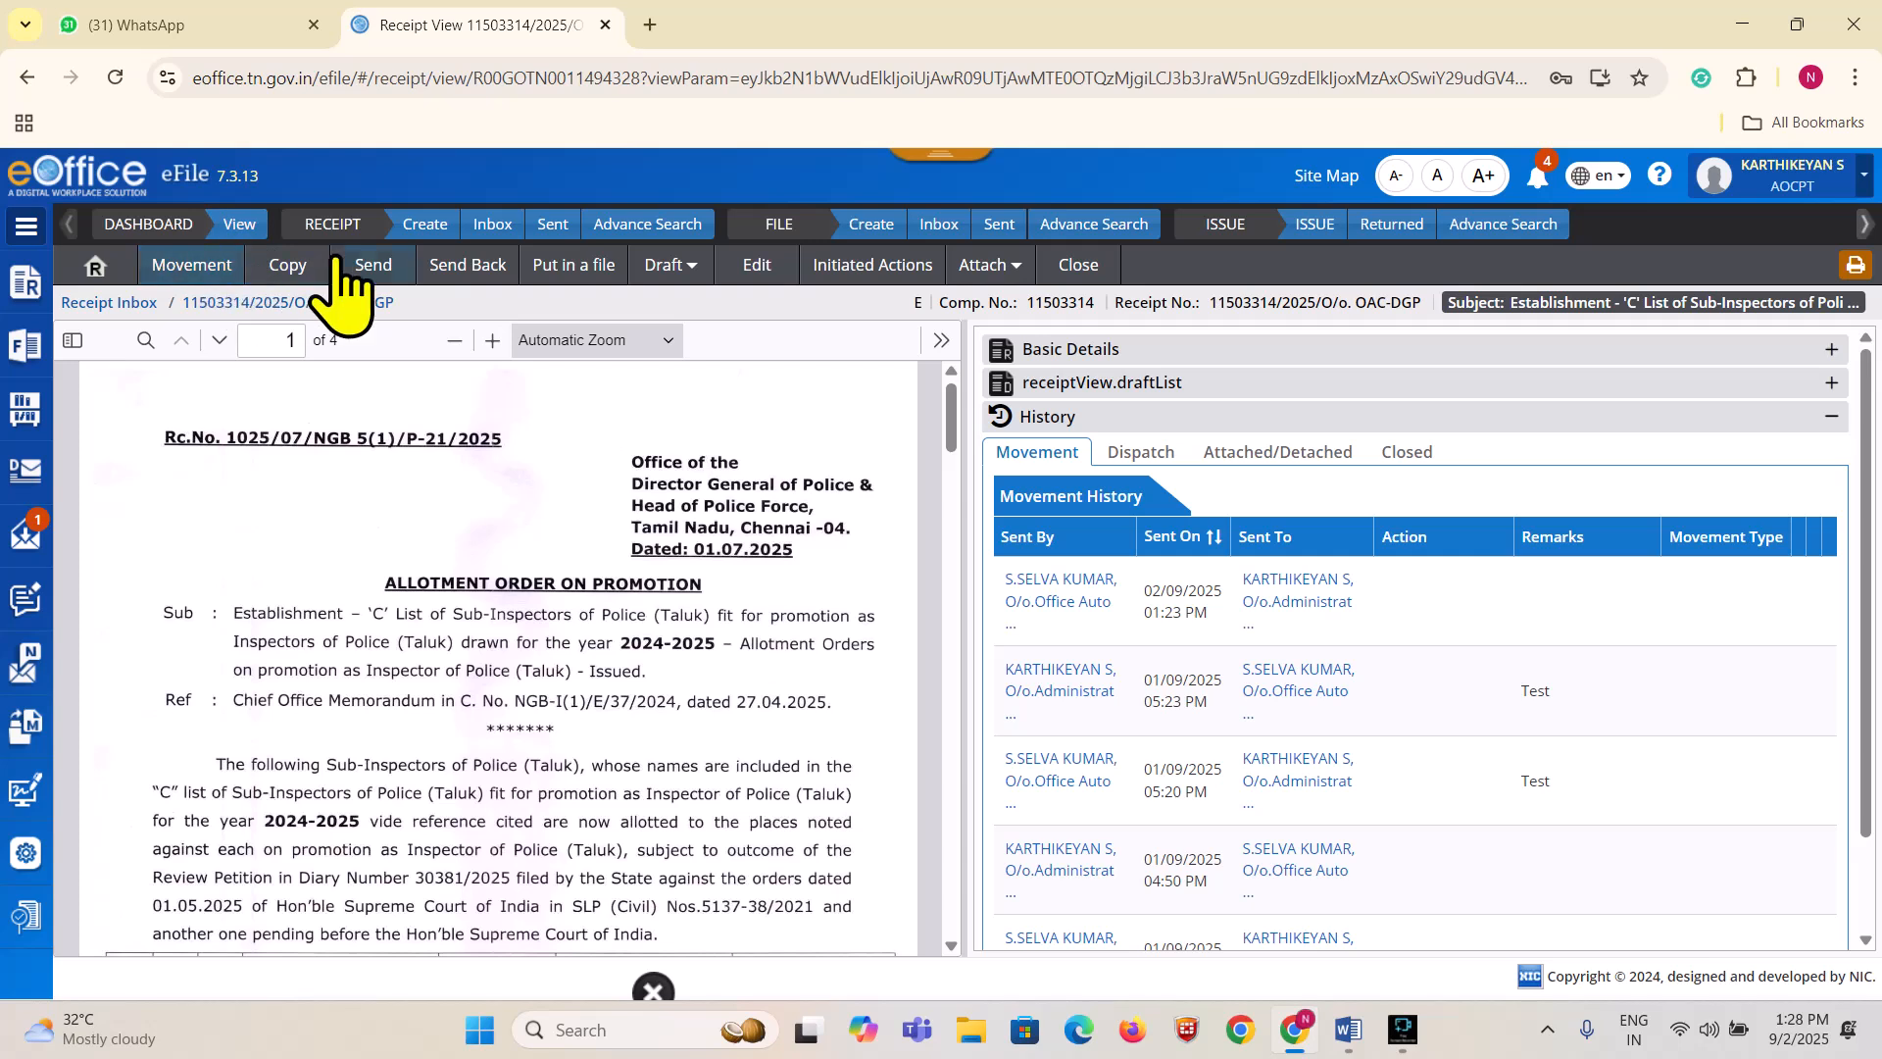
pyautogui.click(992, 264)
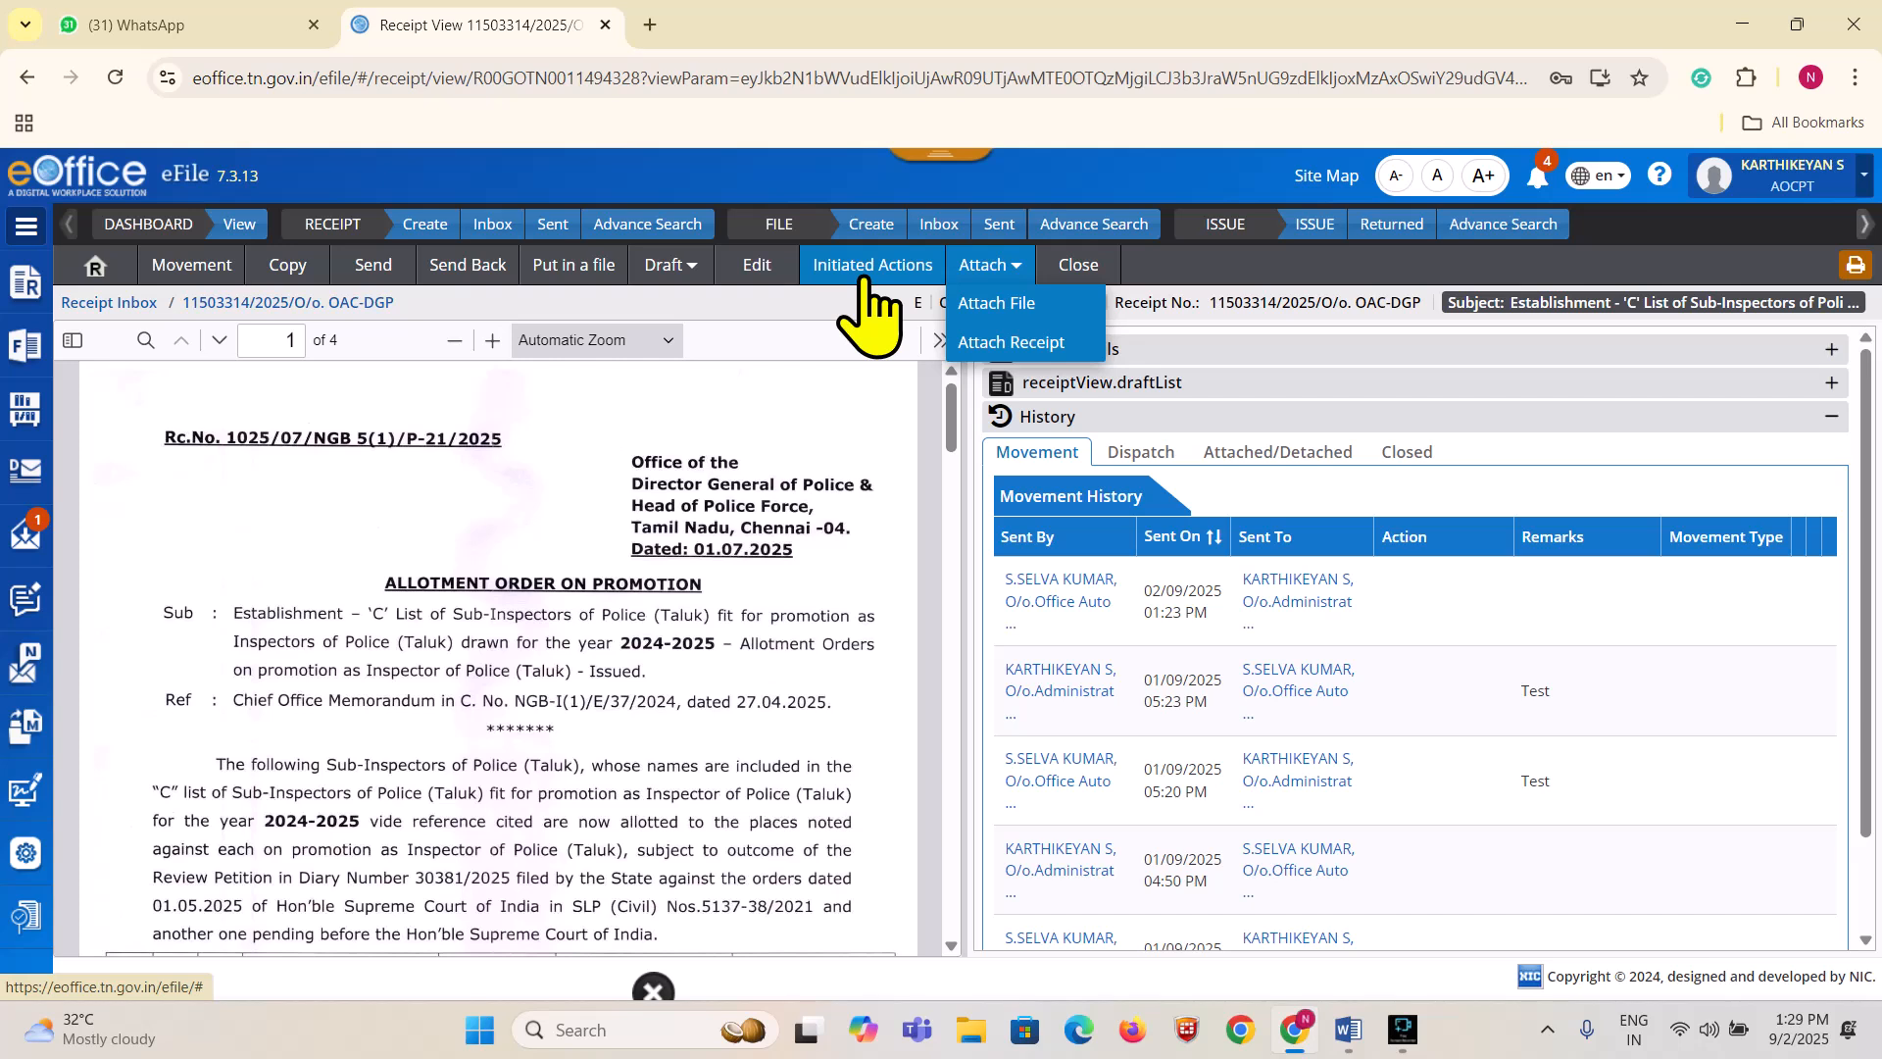
# Review the Video 9 and Video 10 titles in the Word document, and return to the receipt in eOffice
pyautogui.click(1345, 1027)
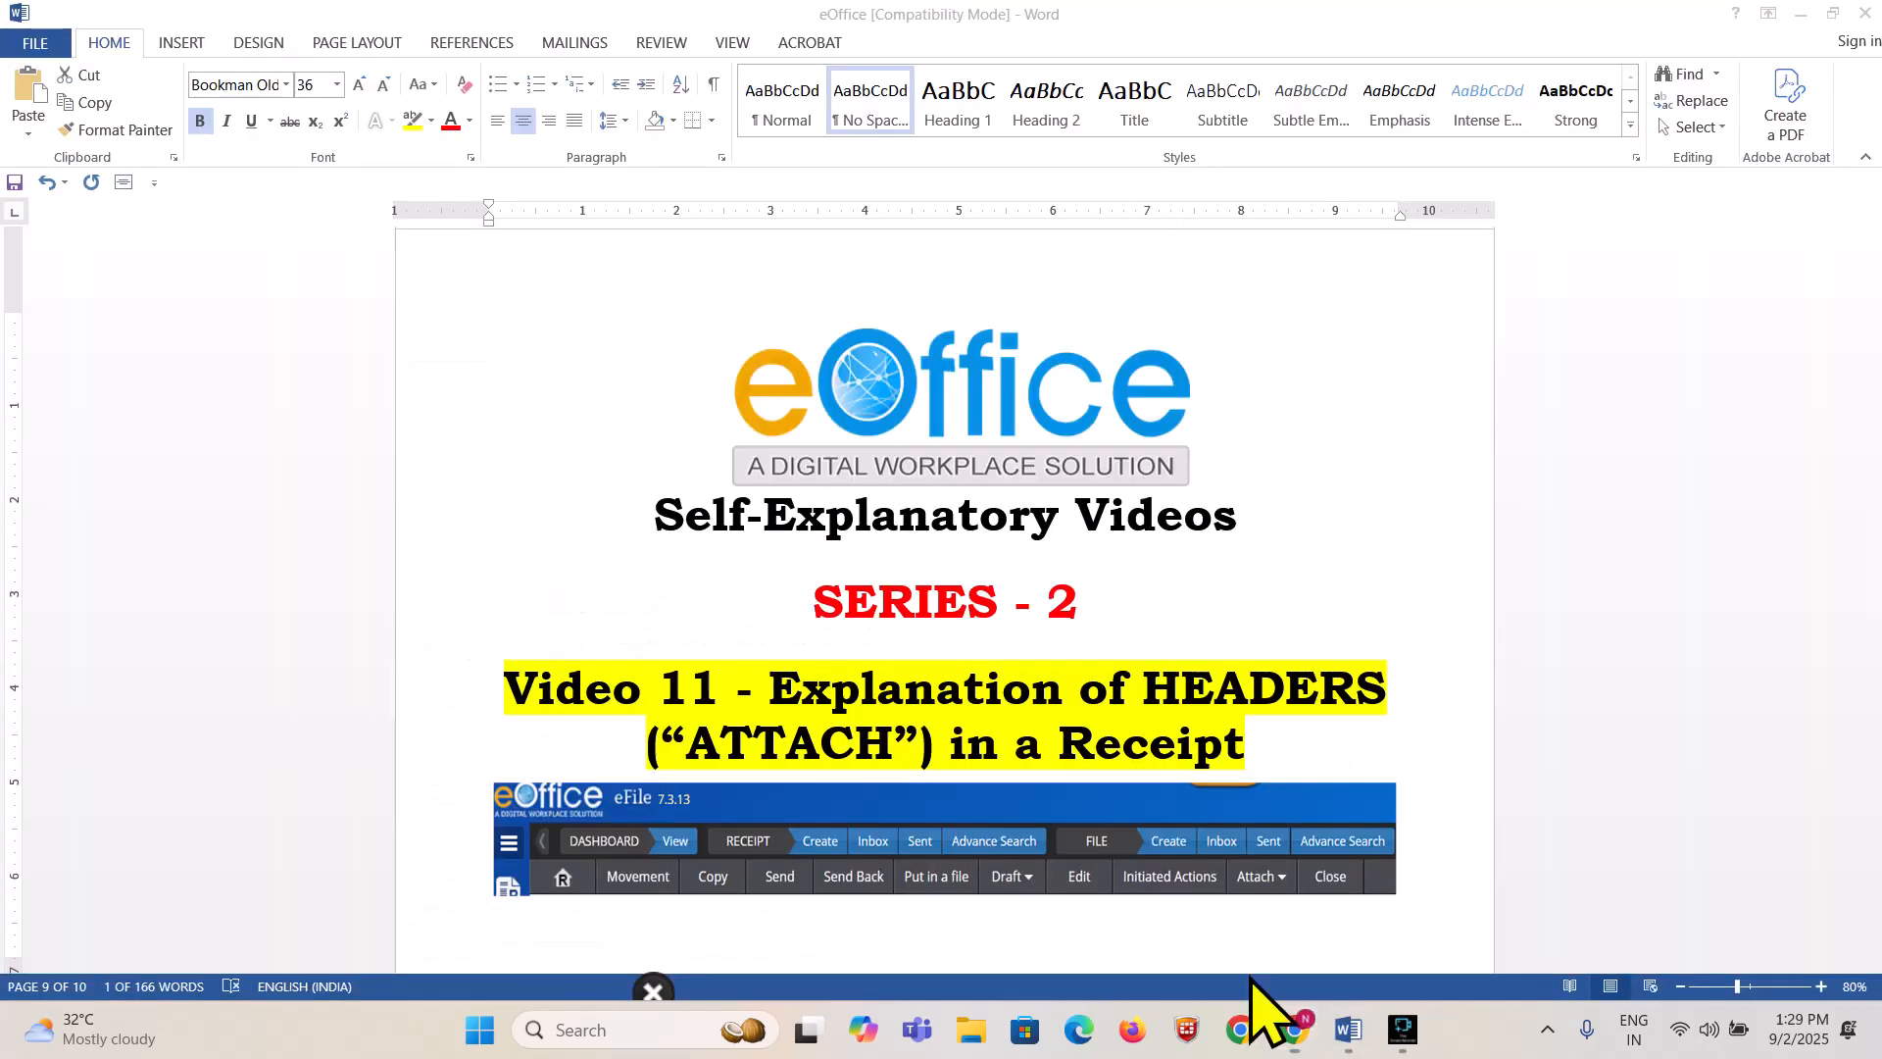
pyautogui.scroll(5, 826, 537)
pyautogui.scroll(10, 827, 537)
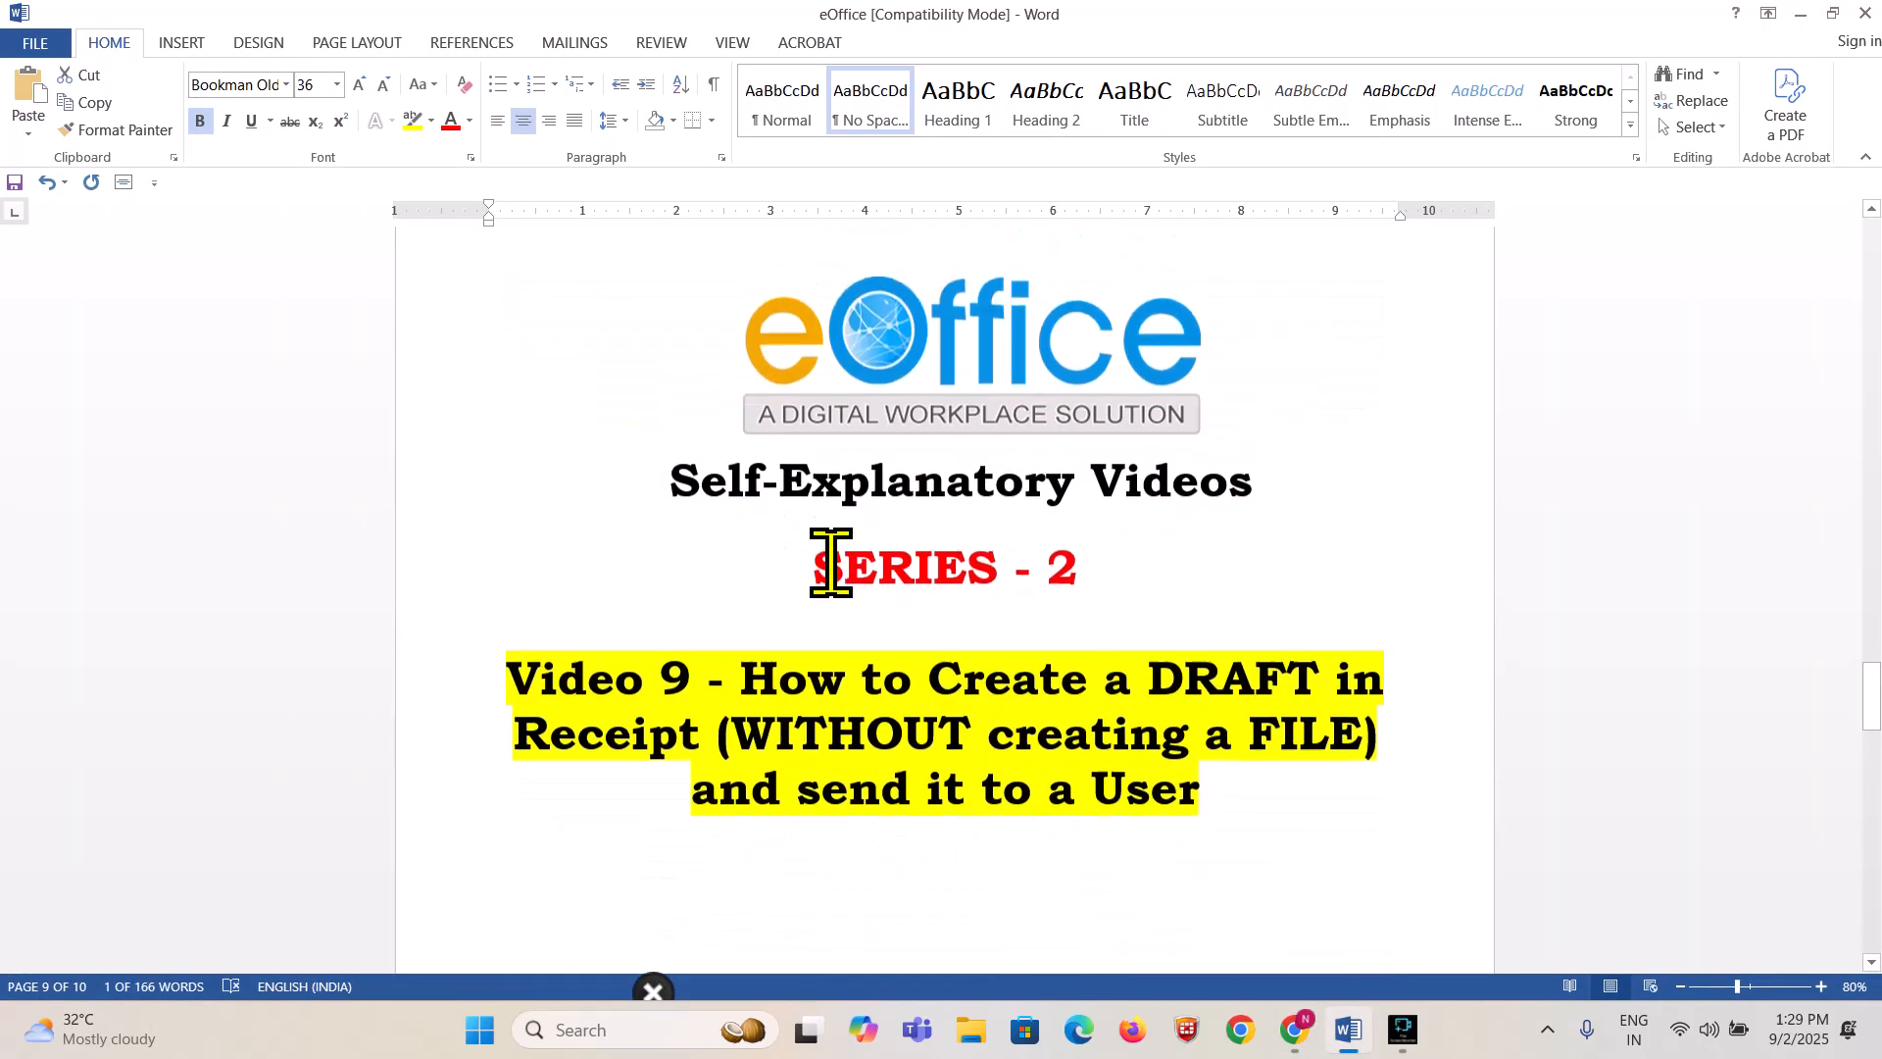
pyautogui.scroll(-5, 863, 483)
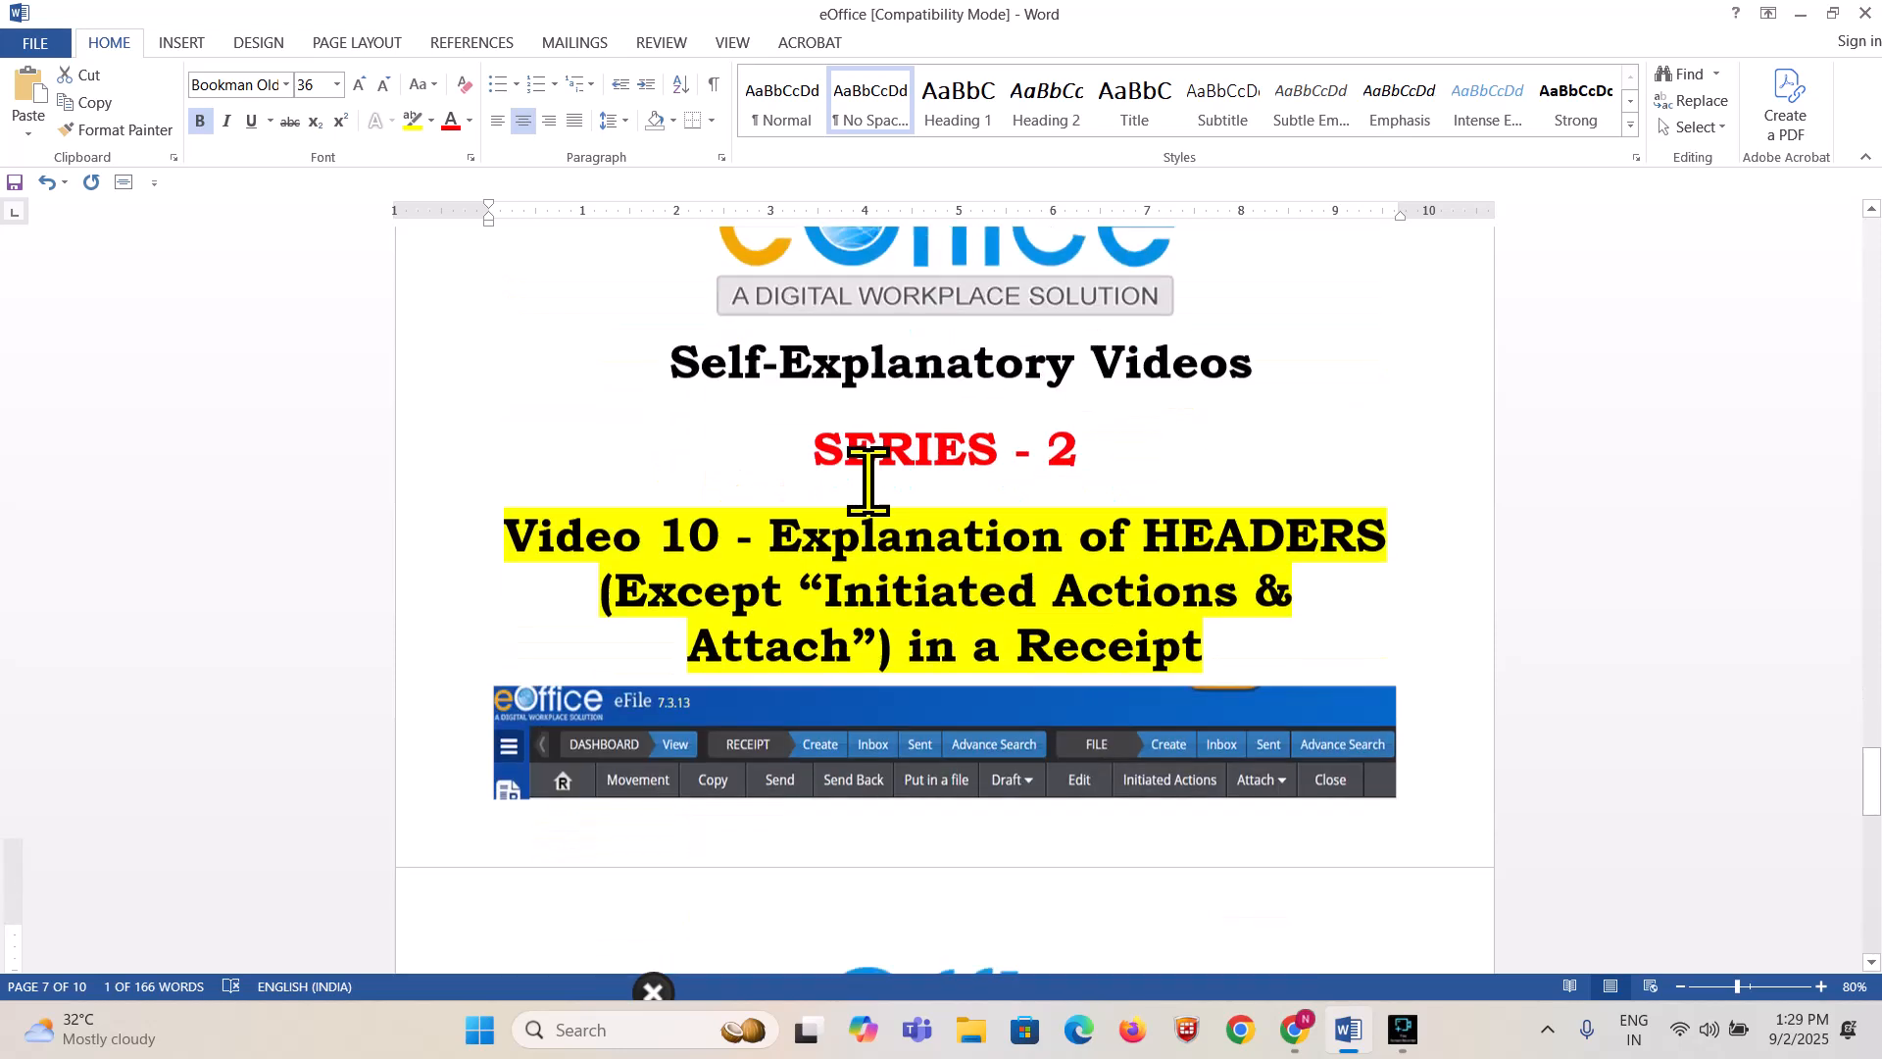
pyautogui.moveTo(660, 518); pyautogui.dragTo(760, 512)
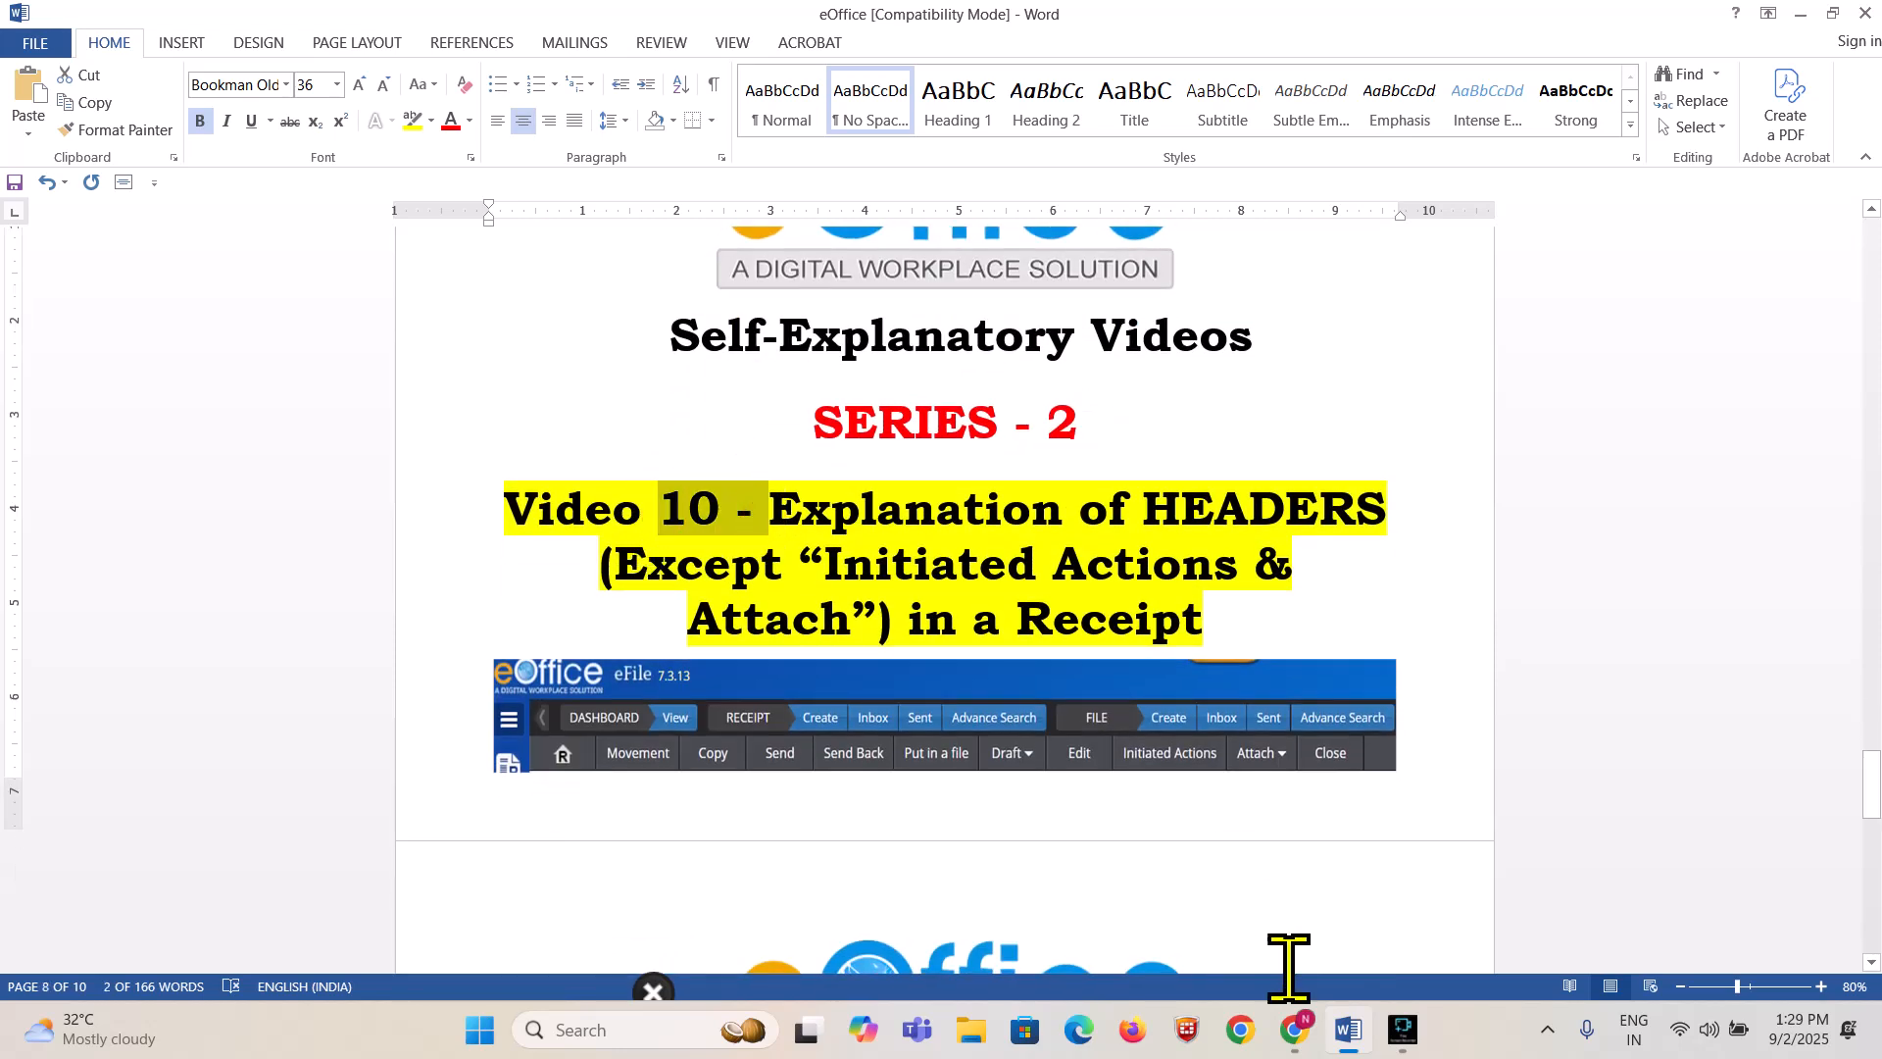
pyautogui.click(1294, 1032)
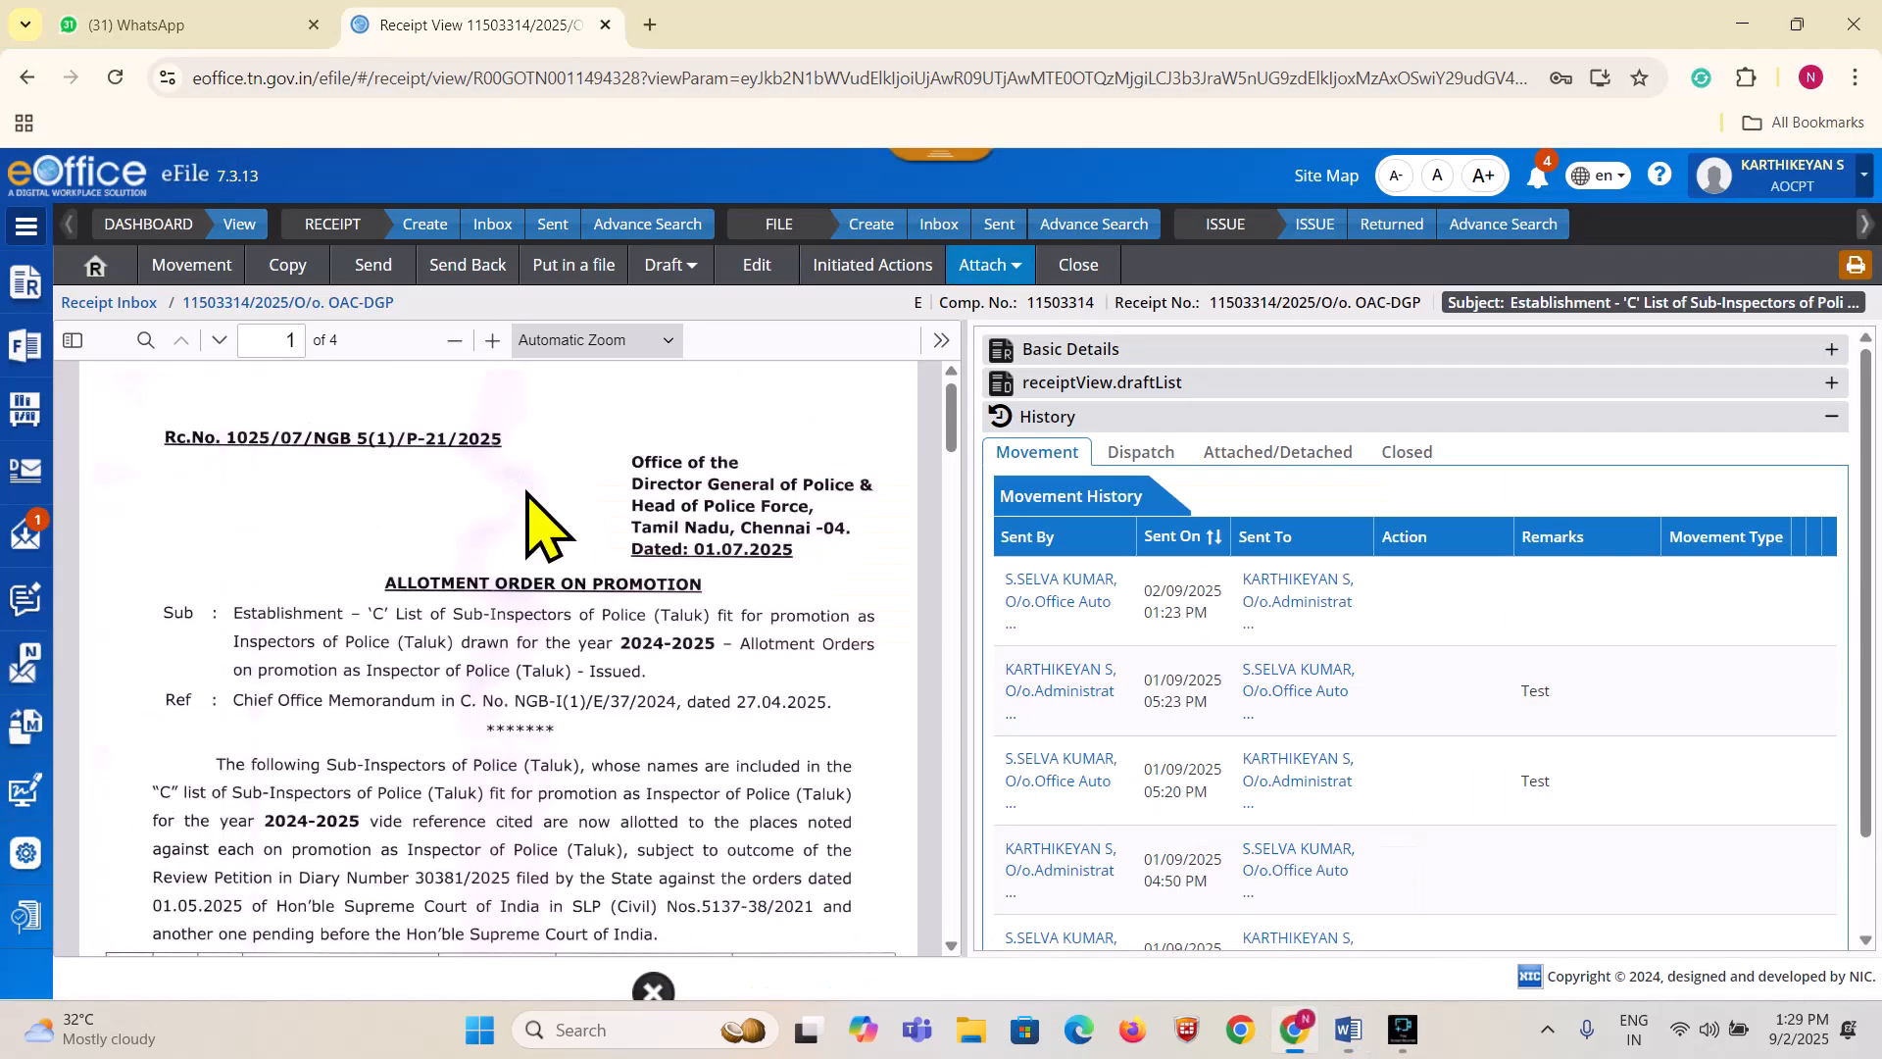